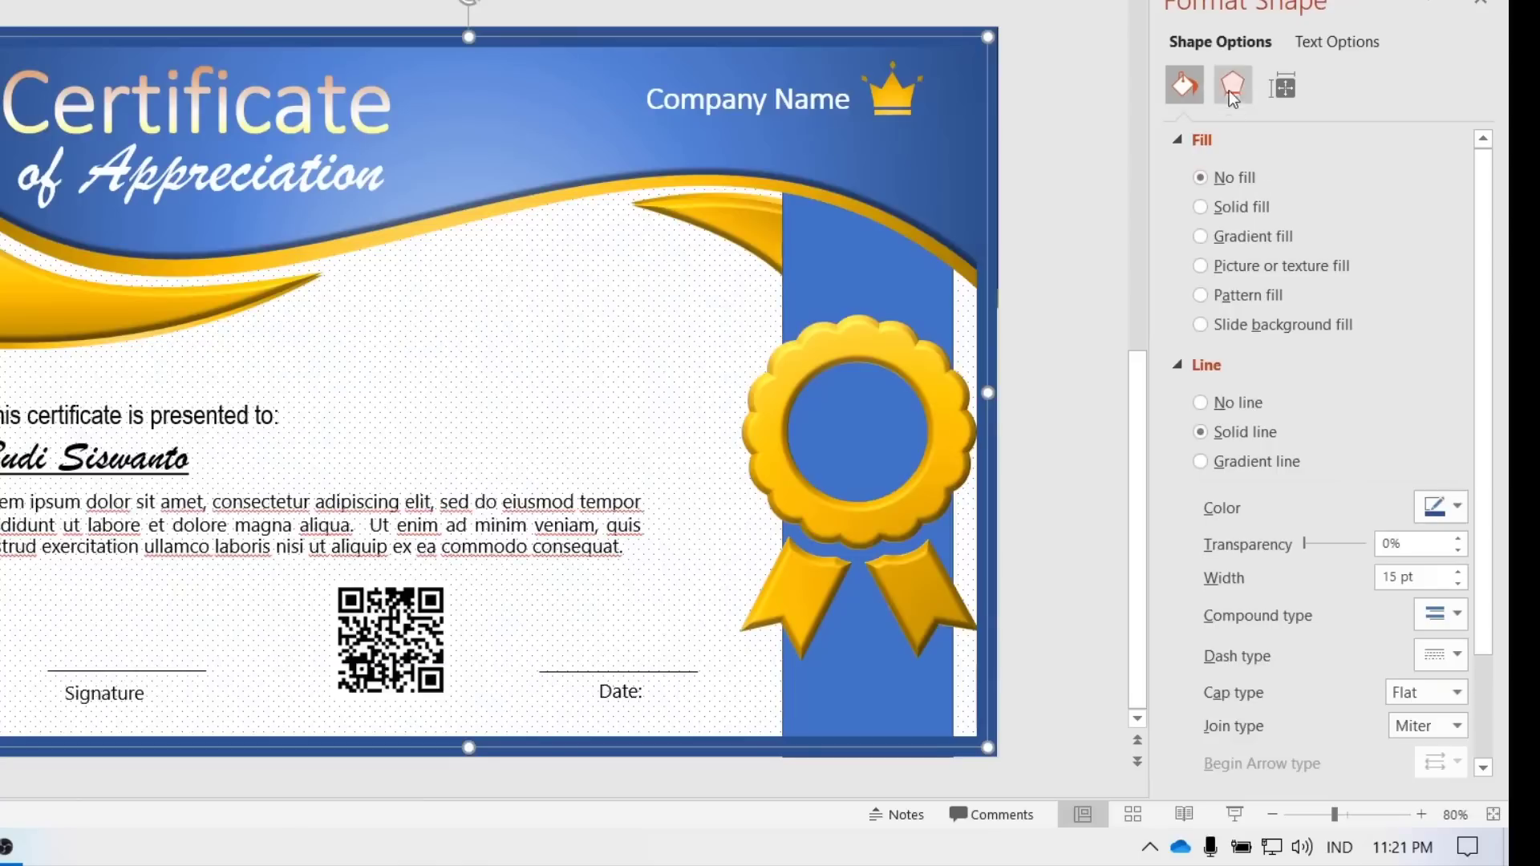
- Give the certificate's border frame a raised top bevel, 13 pt wide and 6 pt high
{"action": "left_click", "coordinate": [1232, 84]}
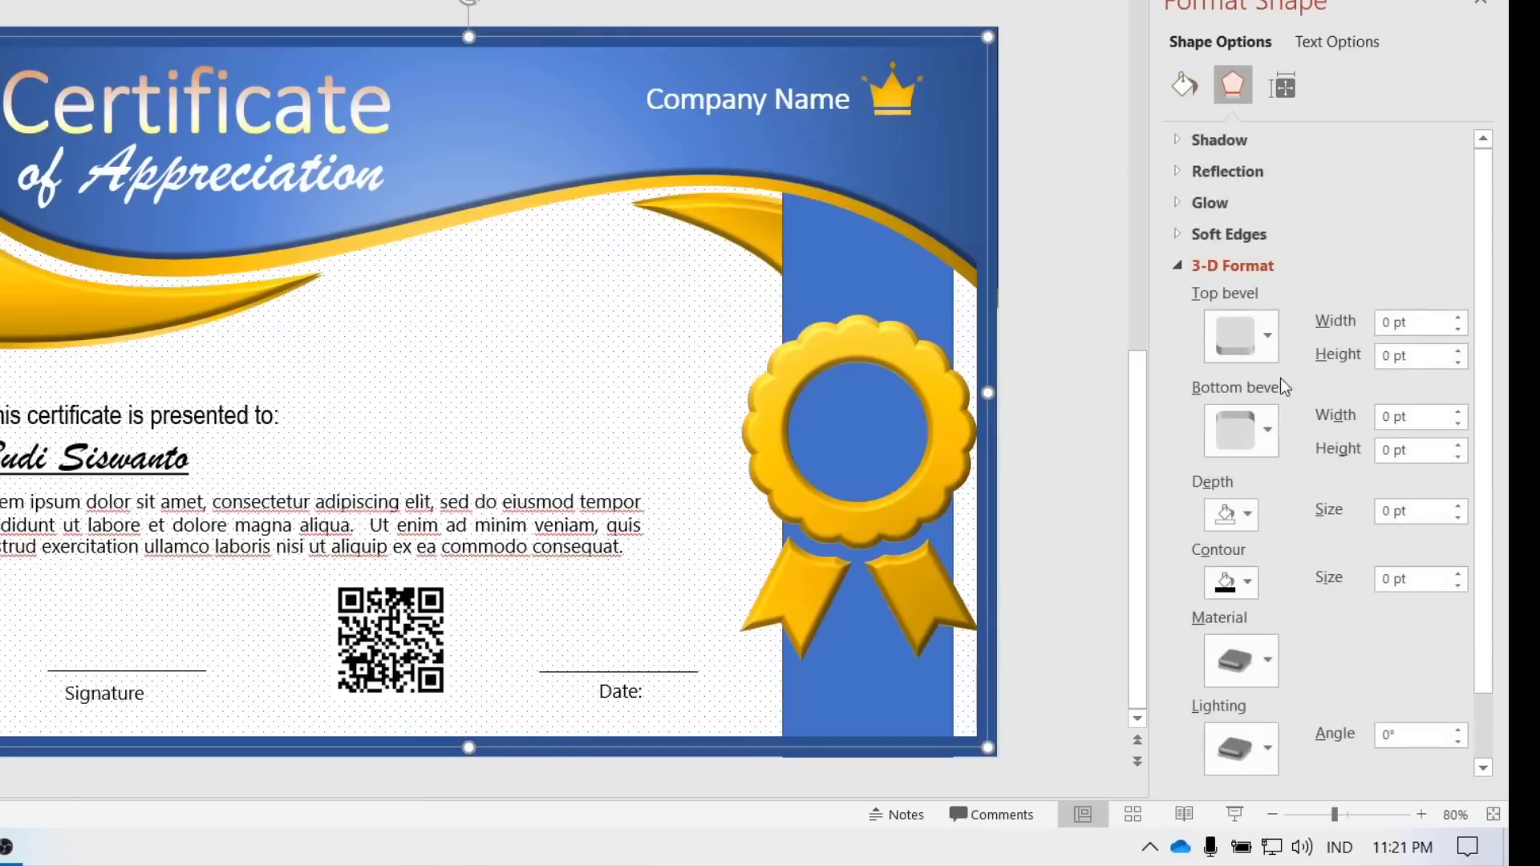
{"action": "left_click", "coordinate": [1263, 353]}
{"action": "left_click", "coordinate": [1456, 533]}
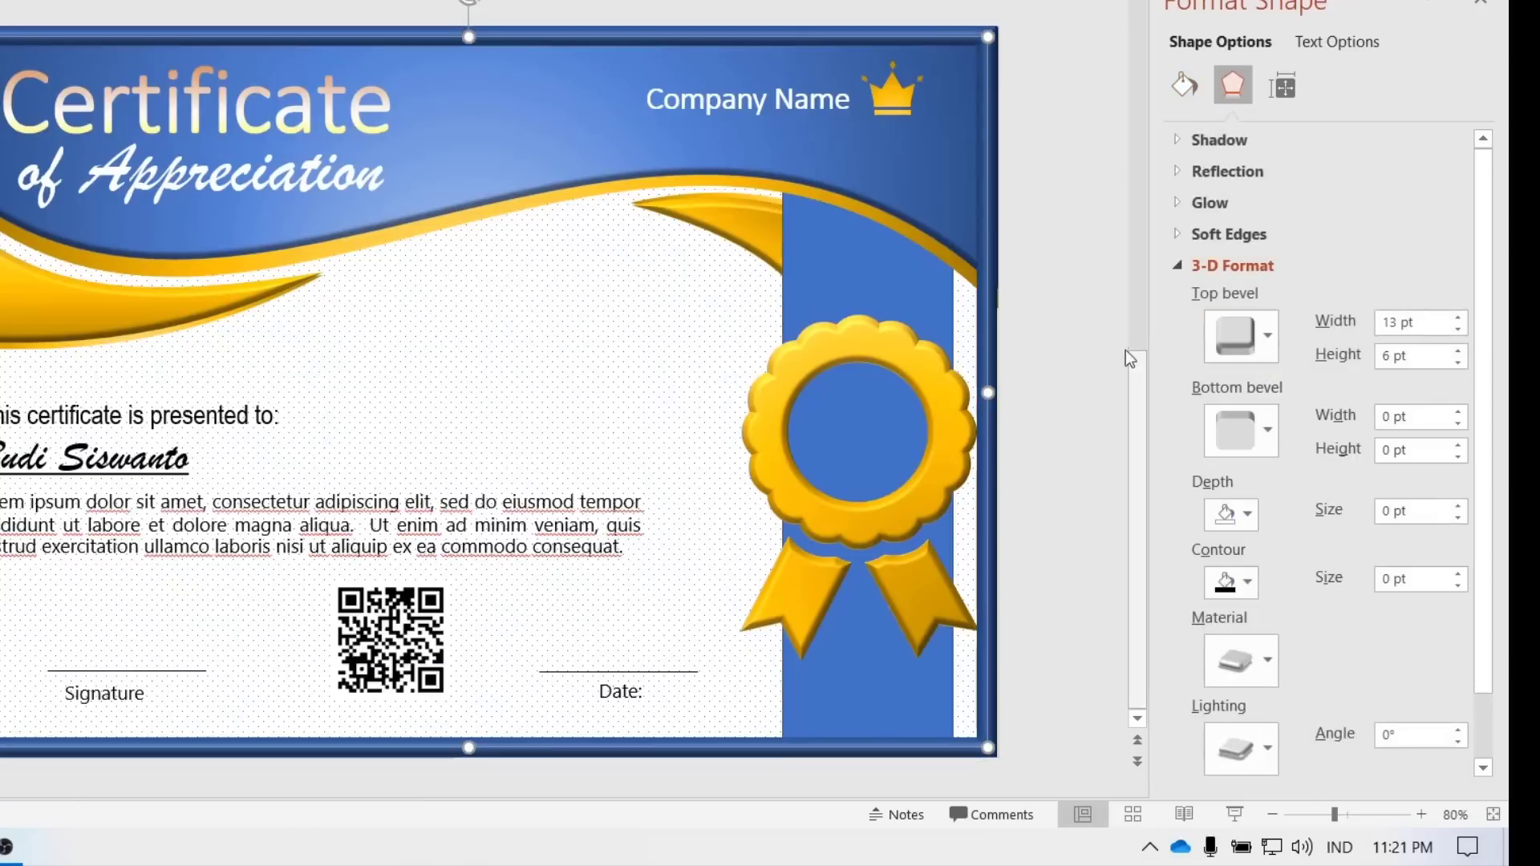
{"action": "left_click", "coordinate": [1077, 315]}
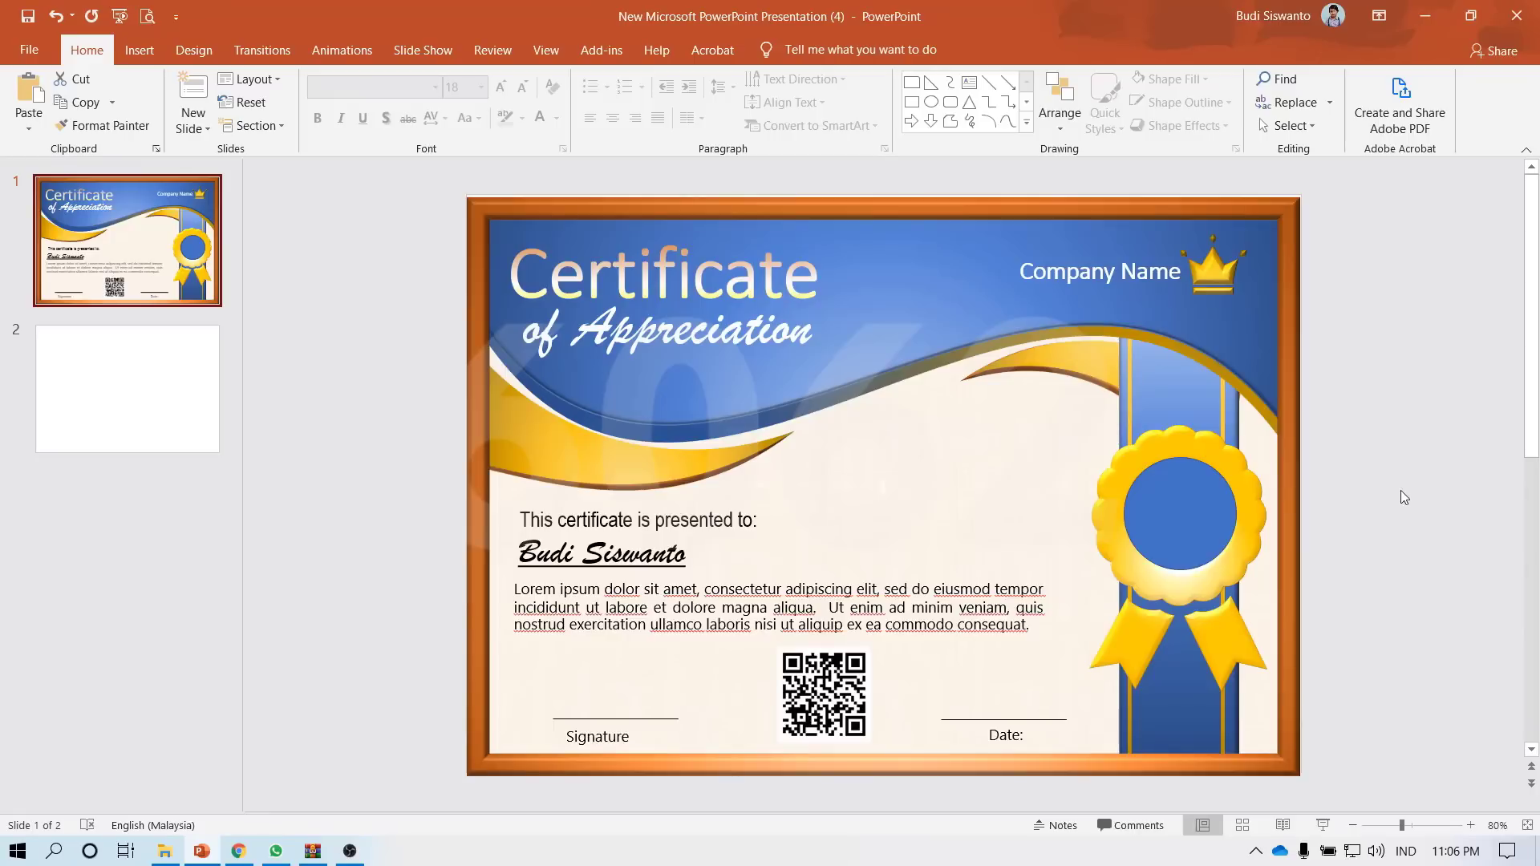
- On slide 2, draw a 2.9 by 10.83 inch blue rectangle across the top
{"action": "left_click", "coordinate": [154, 394]}
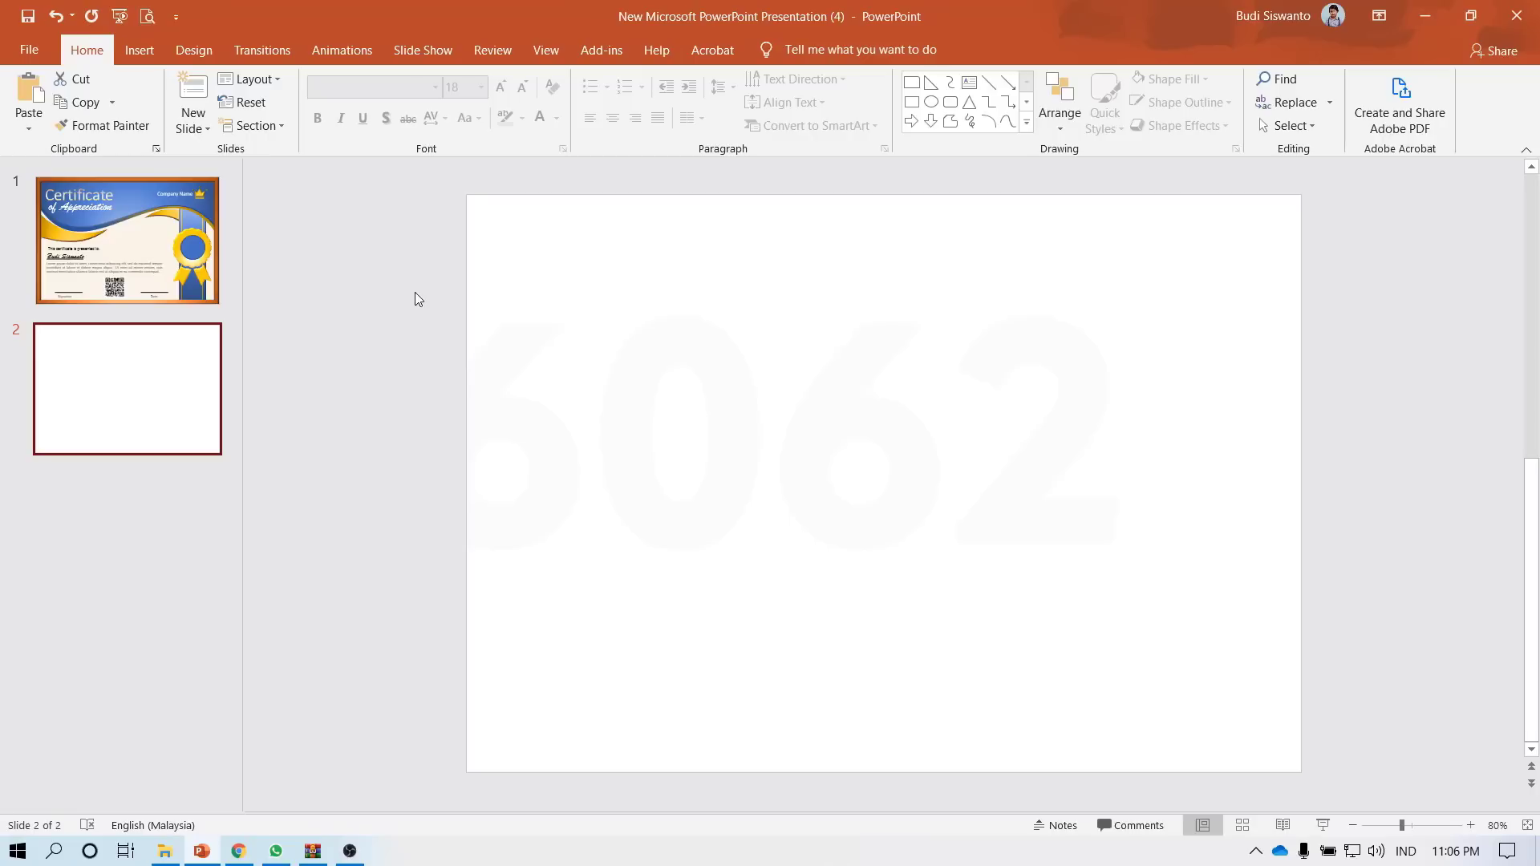
{"action": "left_click", "coordinate": [140, 50]}
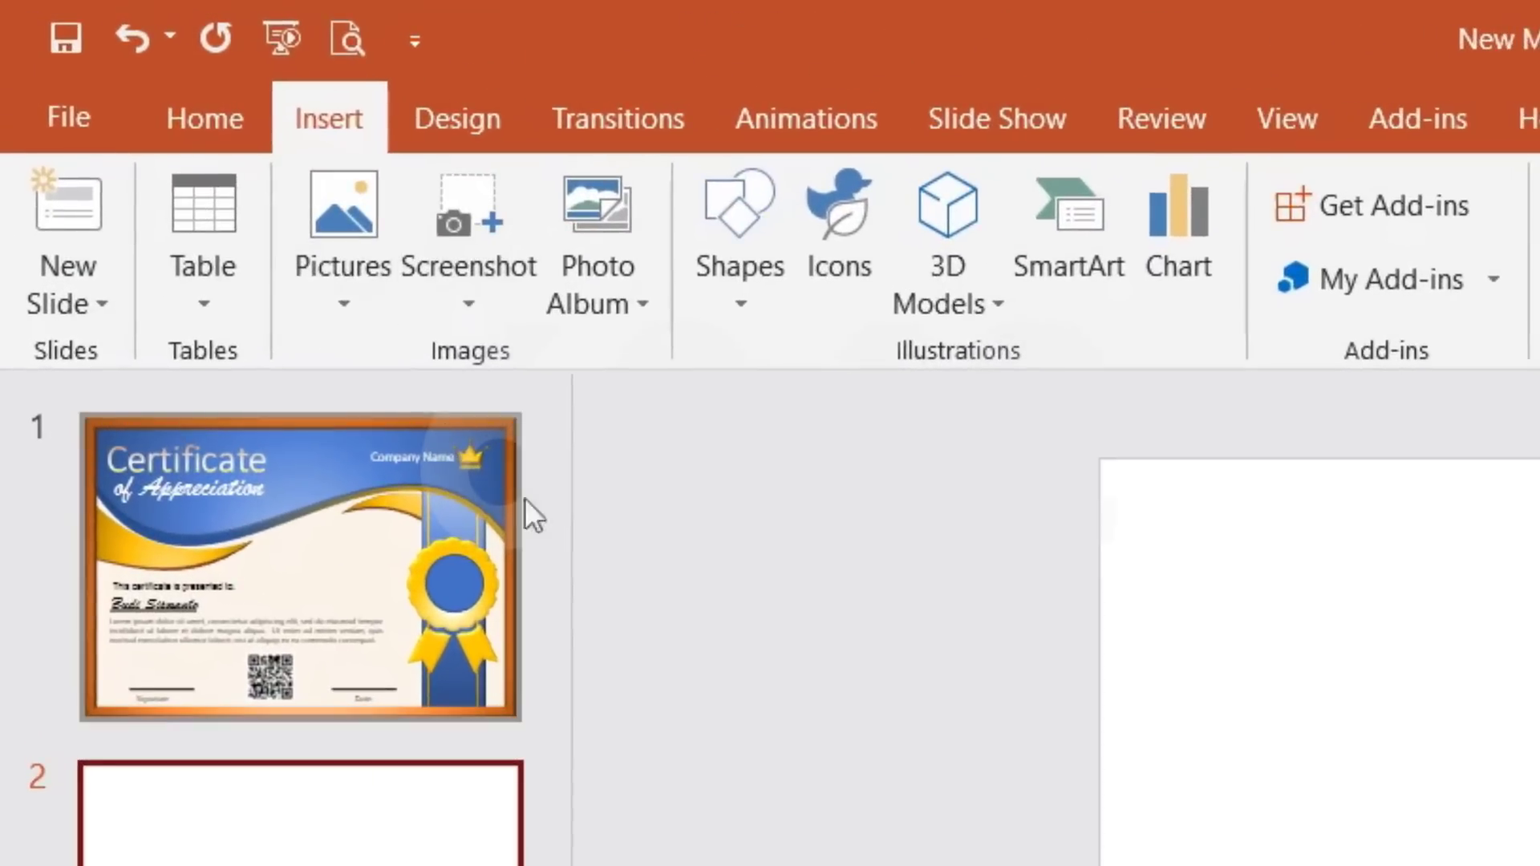
{"action": "left_click", "coordinate": [738, 311]}
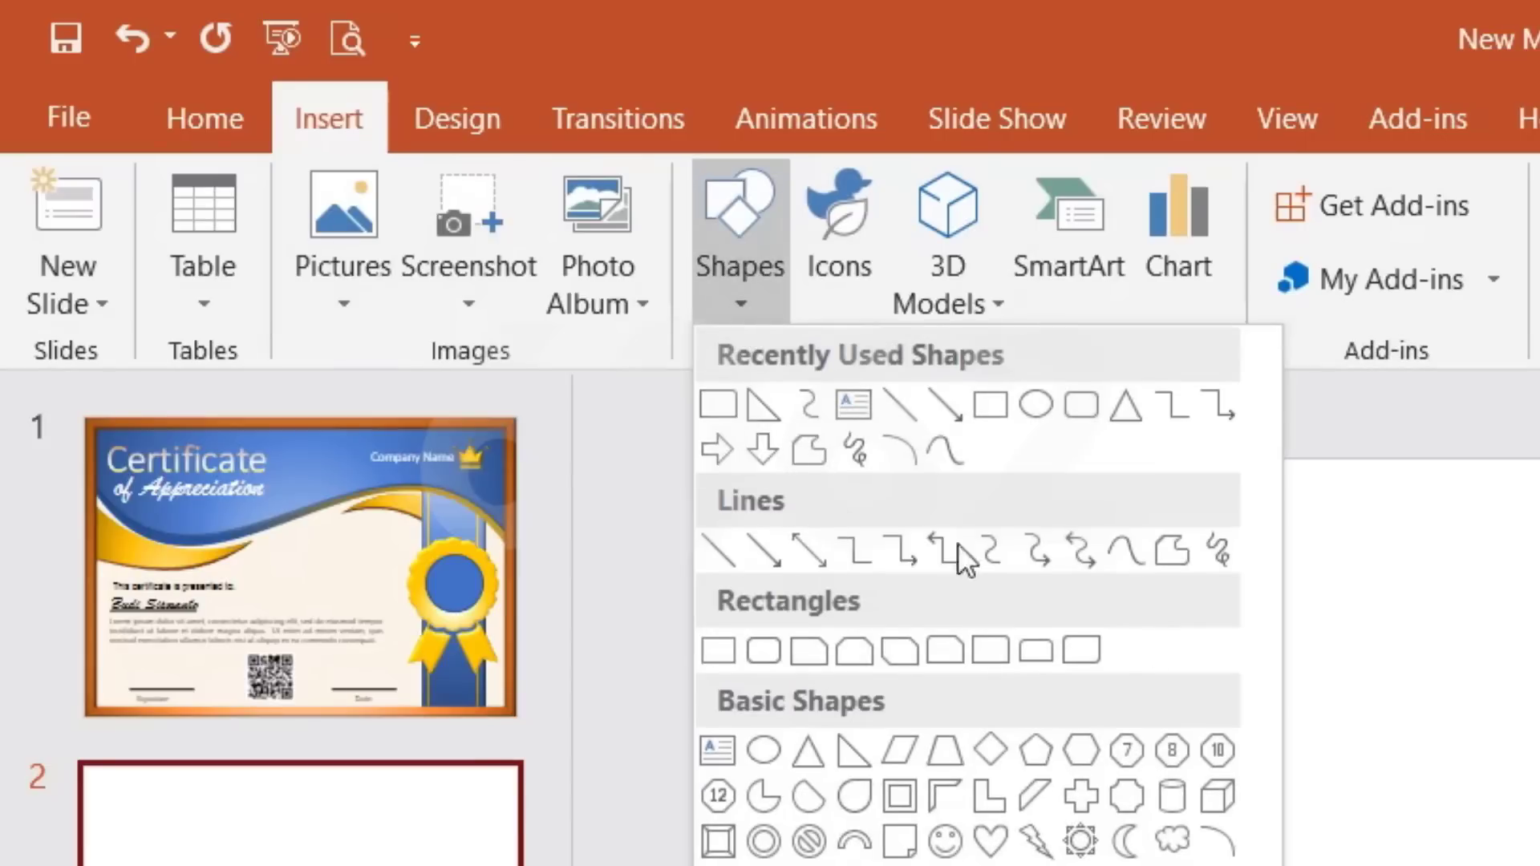
{"action": "left_click", "coordinate": [710, 651]}
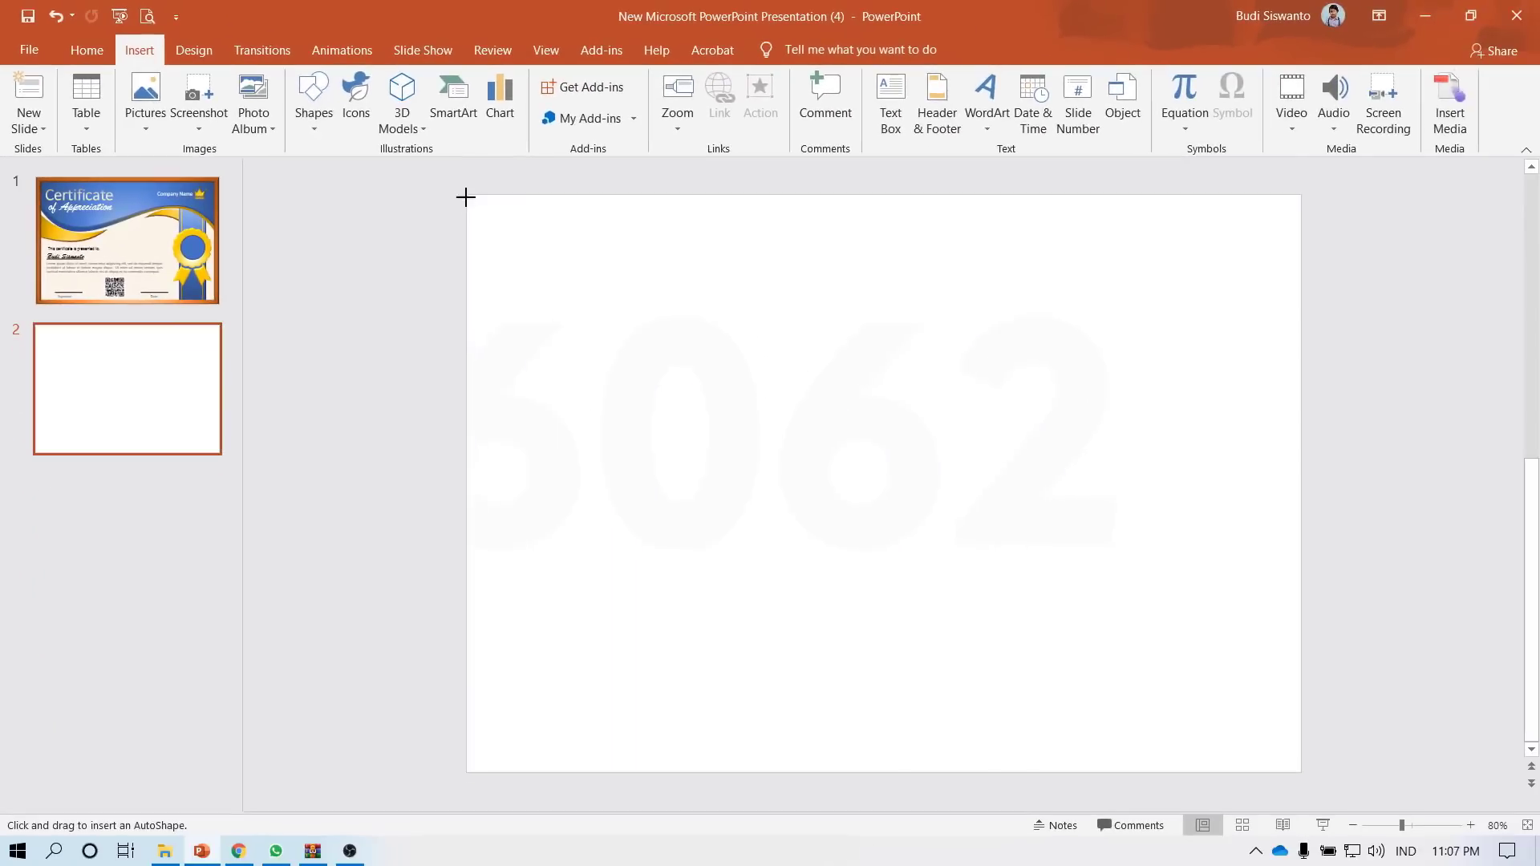
{"action": "mouse_move", "coordinate": [466, 195]}
{"action": "left_mouse_down"}
{"action": "mouse_move", "coordinate": [1301, 472]}
{"action": "mouse_move", "coordinate": [1304, 418]}
{"action": "left_mouse_up"}
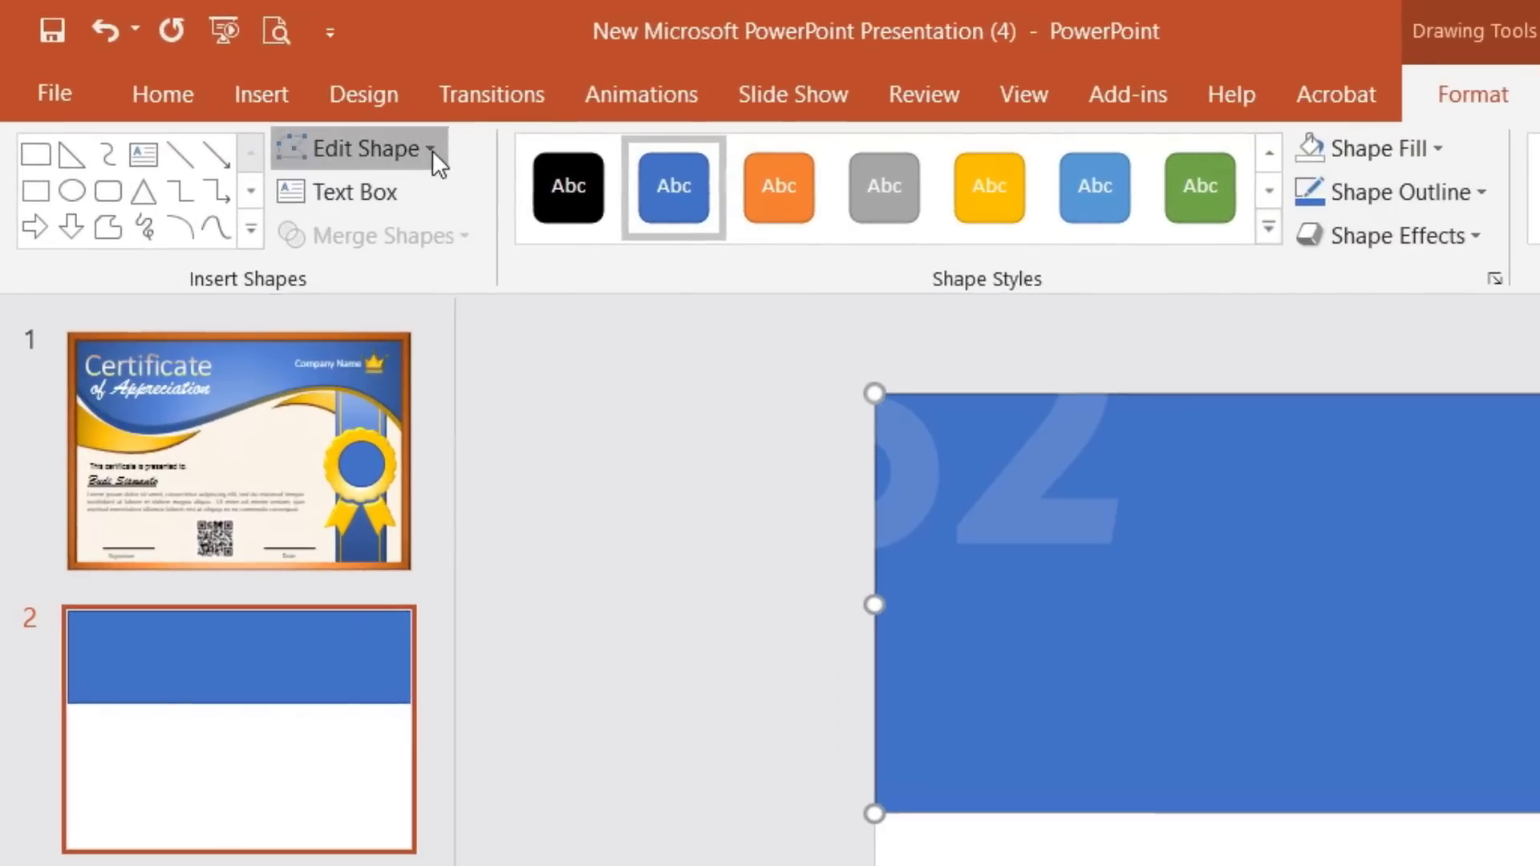
- Edit the rectangle's points, slanting and bending its bottom edge into a flowing wave curve
{"action": "left_click", "coordinate": [432, 151]}
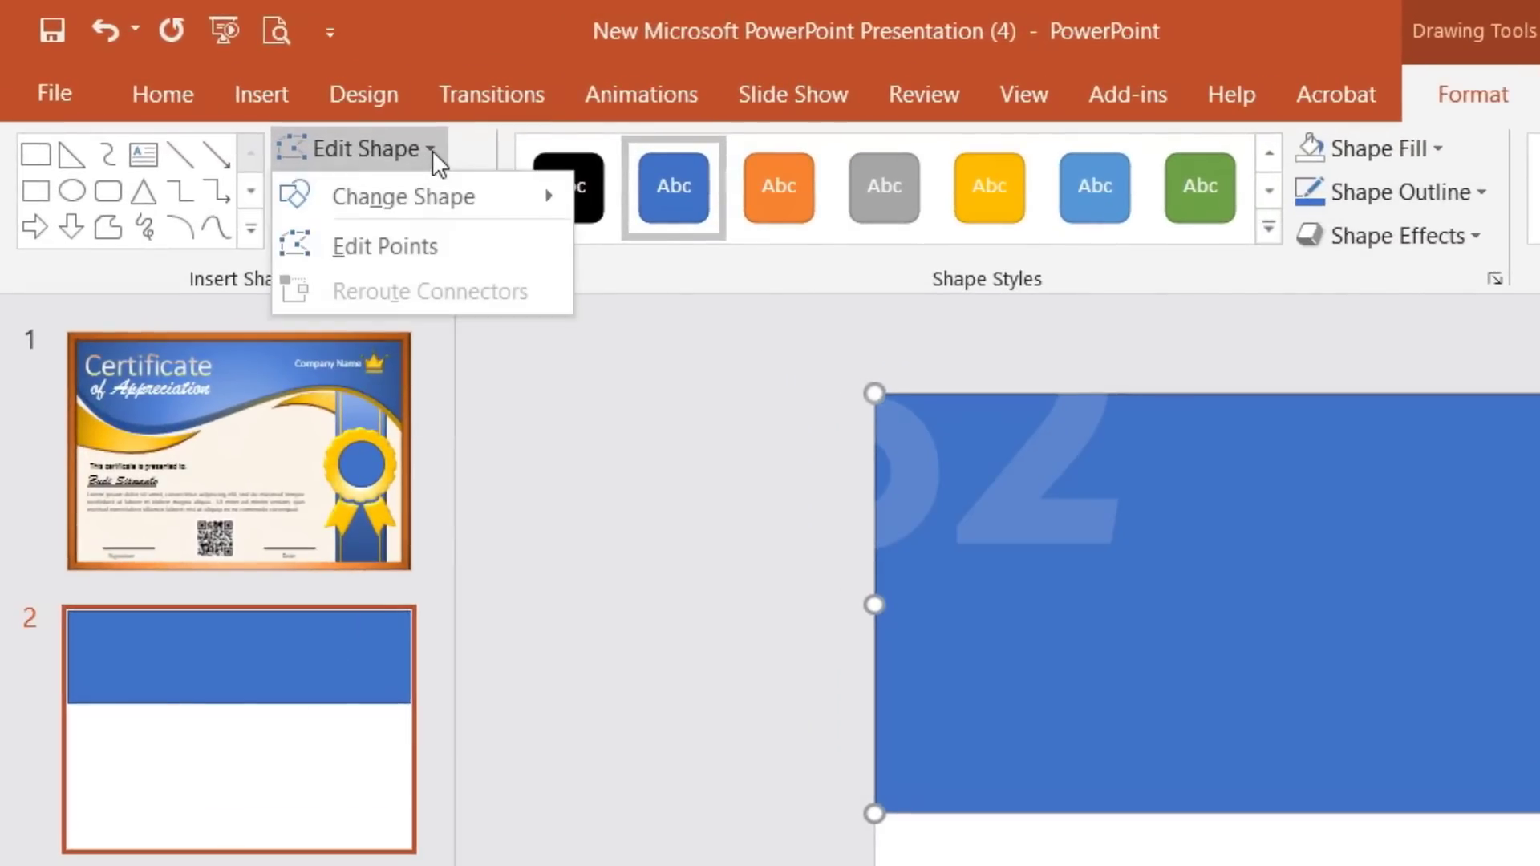
{"action": "left_click", "coordinate": [407, 248]}
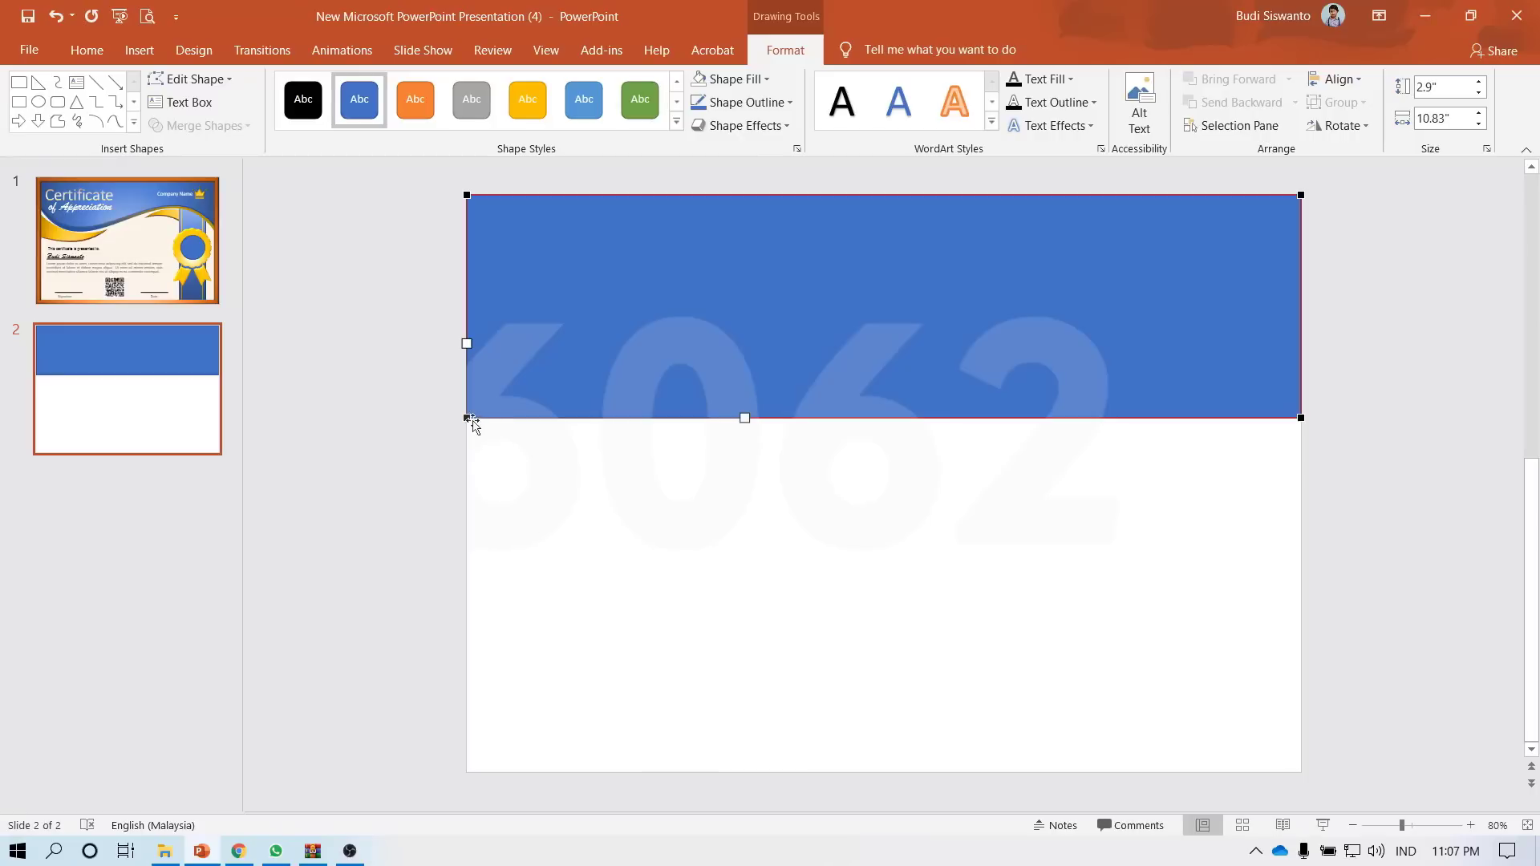
{"action": "left_click_drag", "start_coordinate": [467, 418], "coordinate": [467, 324]}
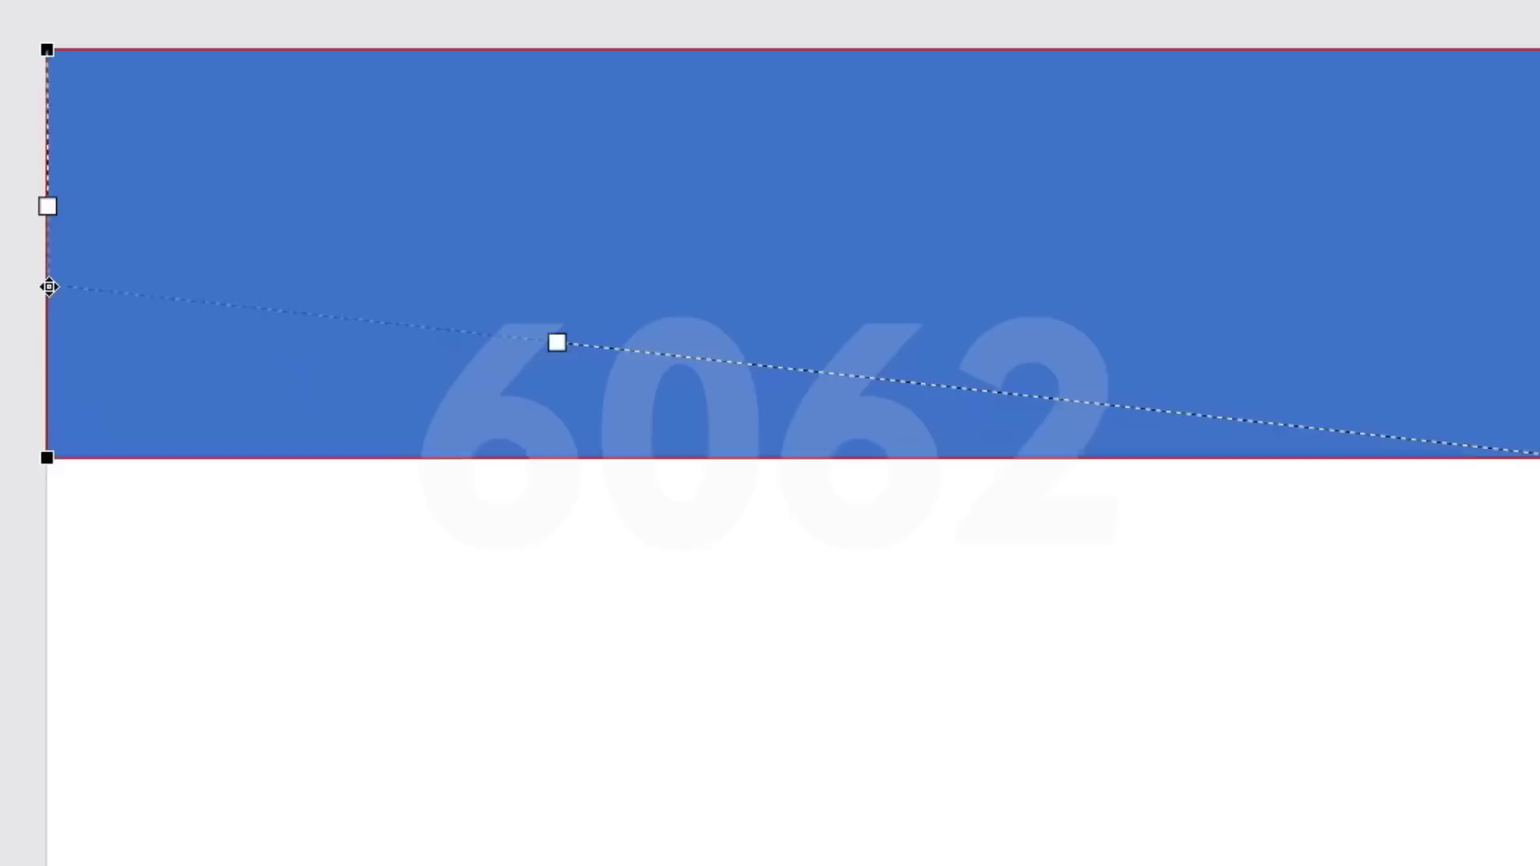
{"action": "left_click_drag", "start_coordinate": [467, 324], "coordinate": [467, 324]}
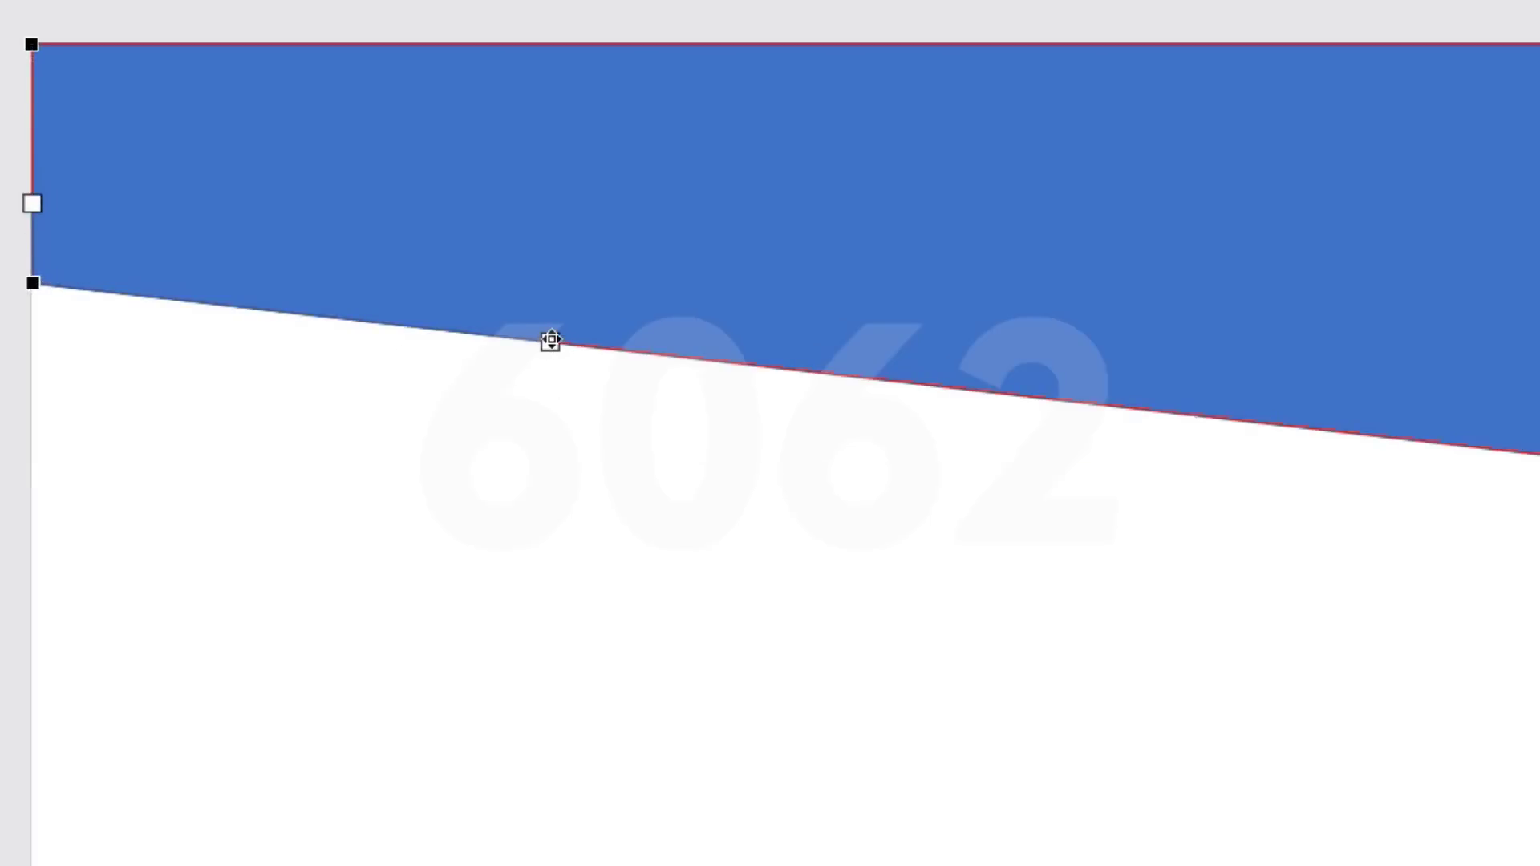
{"action": "left_click_drag", "start_coordinate": [551, 340], "coordinate": [549, 485]}
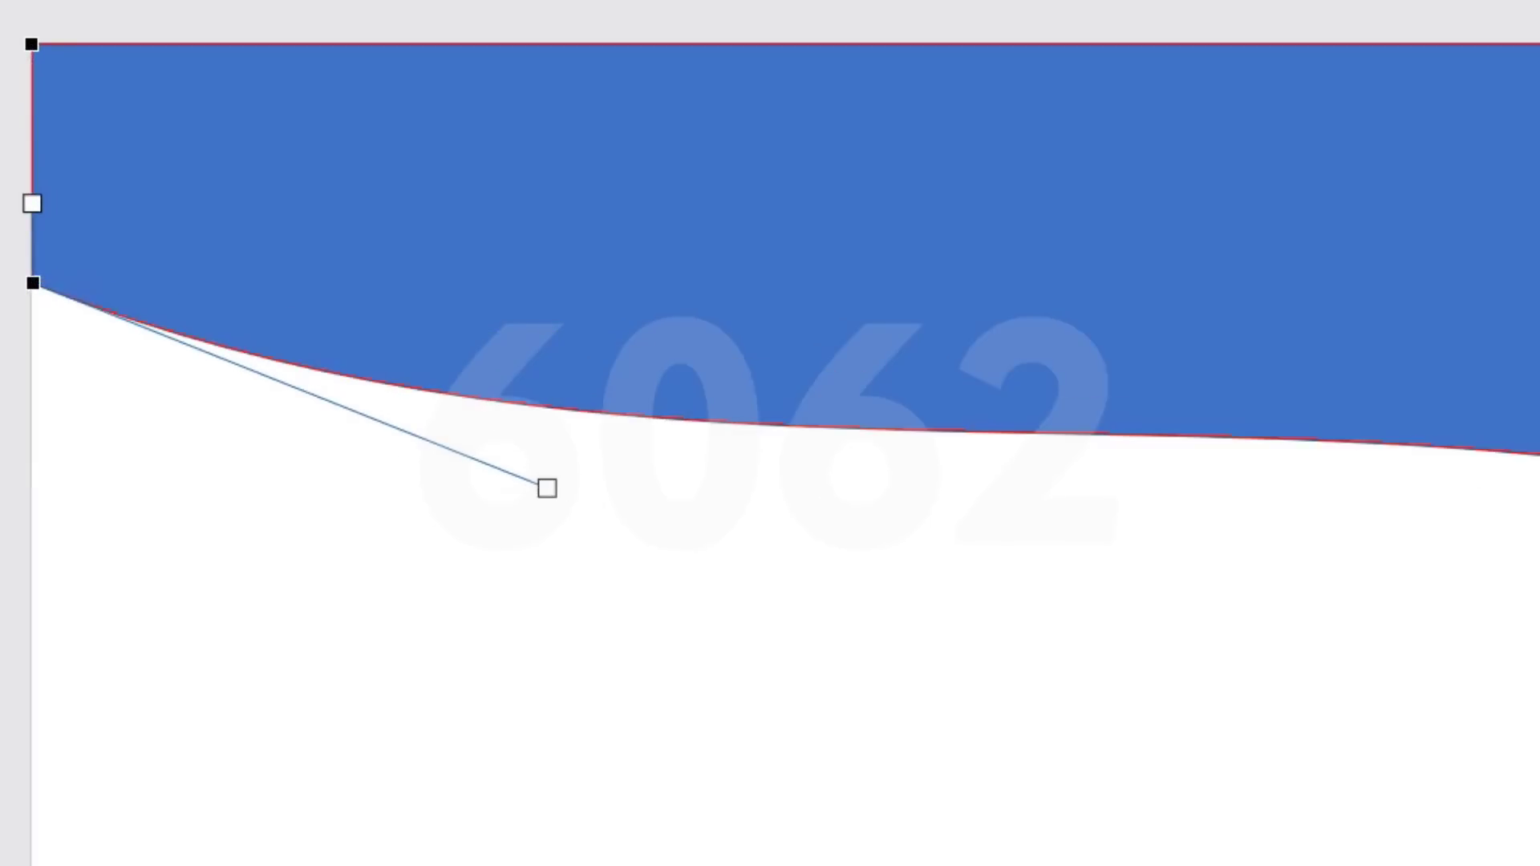
{"action": "mouse_move", "coordinate": [1065, 398]}
{"action": "left_mouse_down"}
{"action": "mouse_move", "coordinate": [1063, 6]}
{"action": "mouse_move", "coordinate": [1079, 0]}
{"action": "left_mouse_up"}
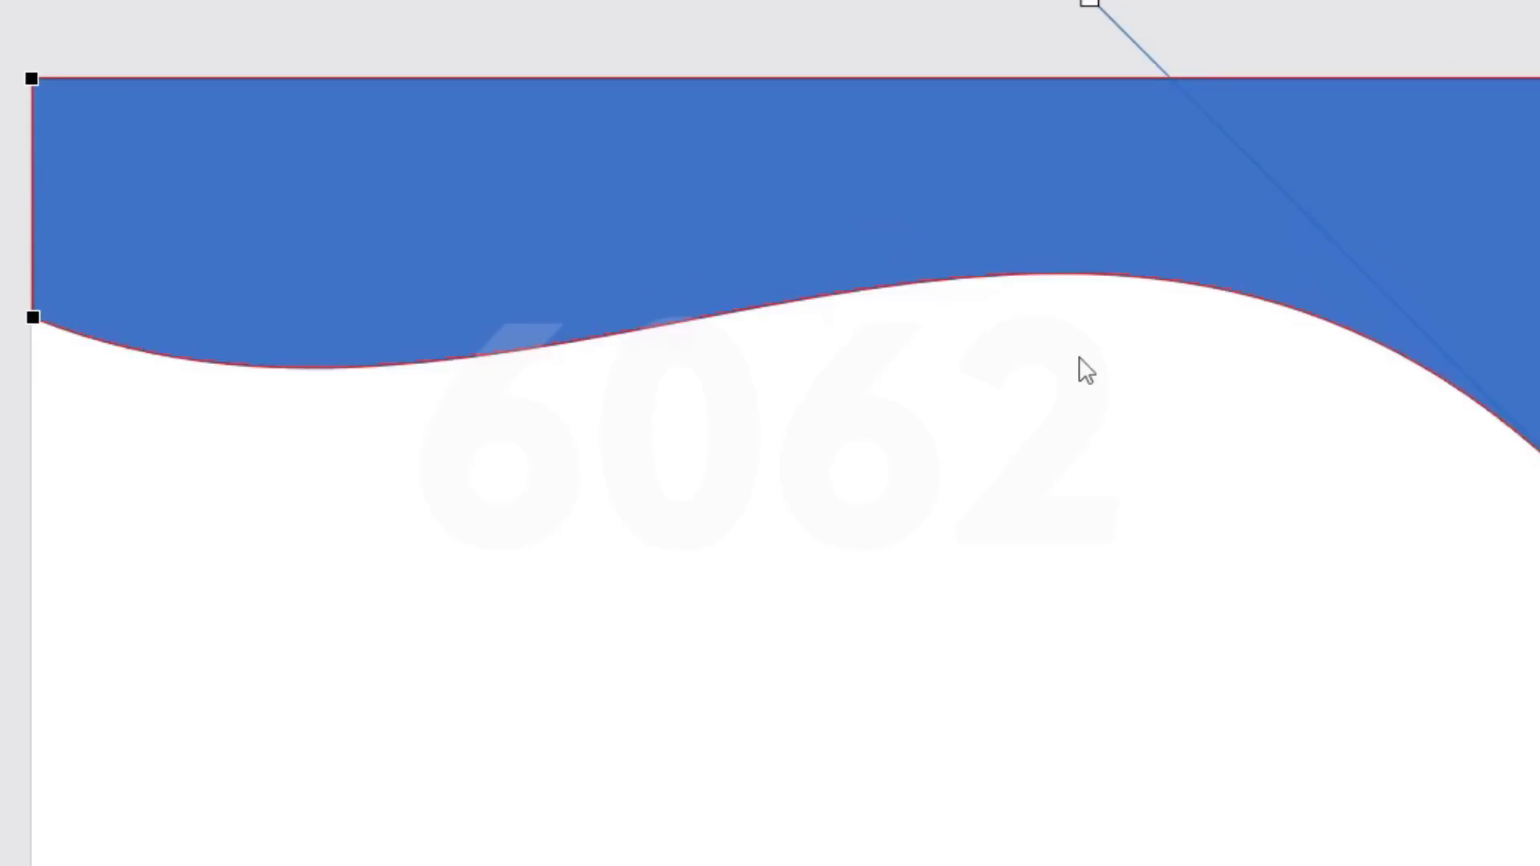
{"action": "left_click", "coordinate": [33, 315]}
{"action": "mouse_move", "coordinate": [543, 515]}
{"action": "left_mouse_down"}
{"action": "mouse_move", "coordinate": [479, 822]}
{"action": "mouse_move", "coordinate": [461, 718]}
{"action": "left_mouse_up"}
{"action": "left_click", "coordinate": [1389, 729]}
{"action": "scroll", "coordinate": [1389, 729], "scroll_direction": "down", "scroll_amount": 1}
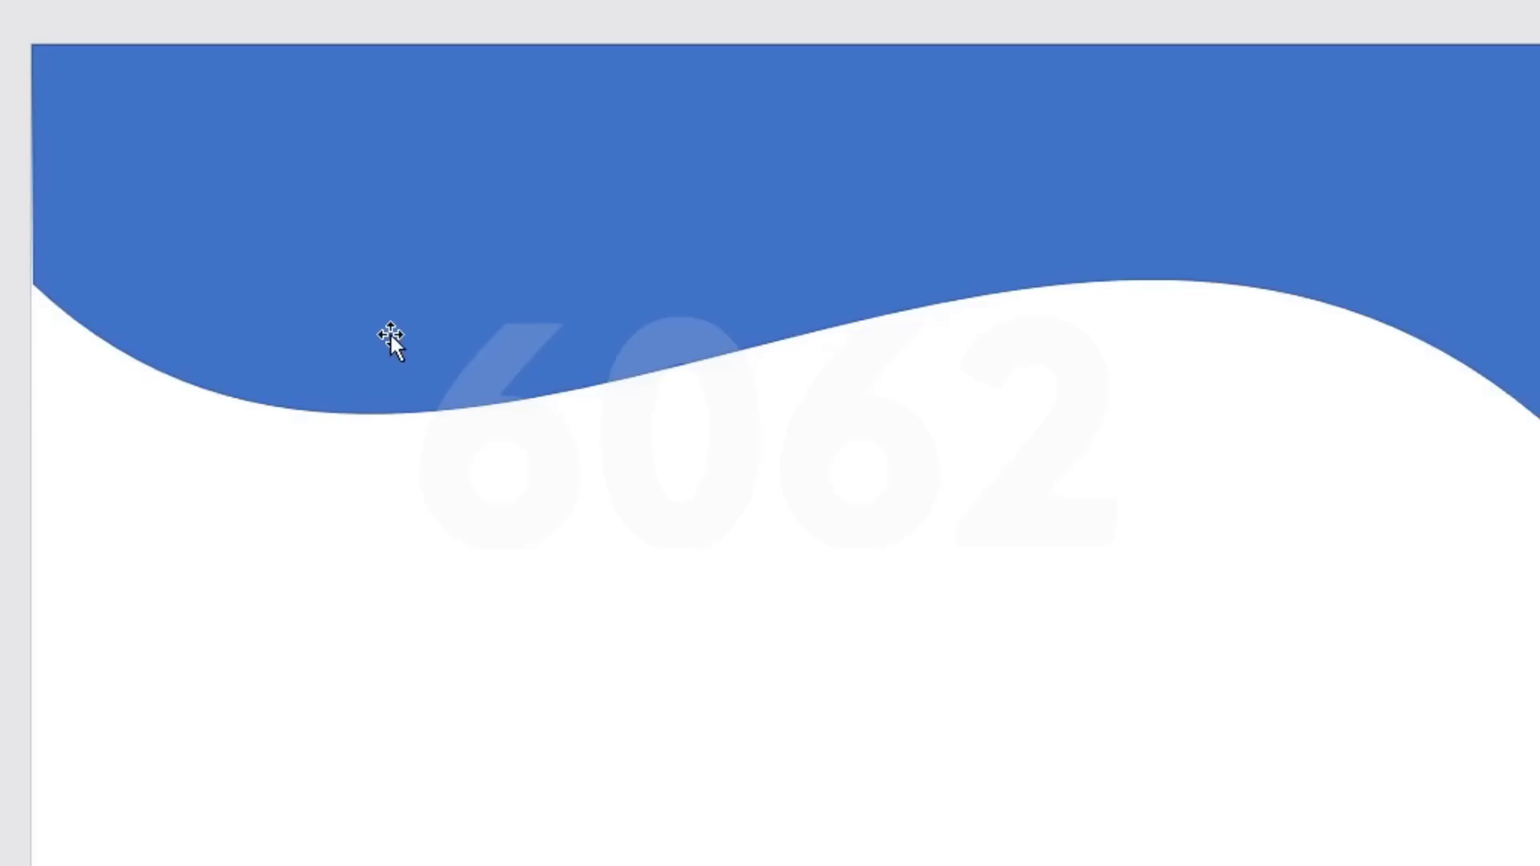
{"action": "left_click", "coordinate": [579, 310]}
{"action": "scroll", "coordinate": [579, 309], "scroll_direction": "up", "scroll_amount": 1}
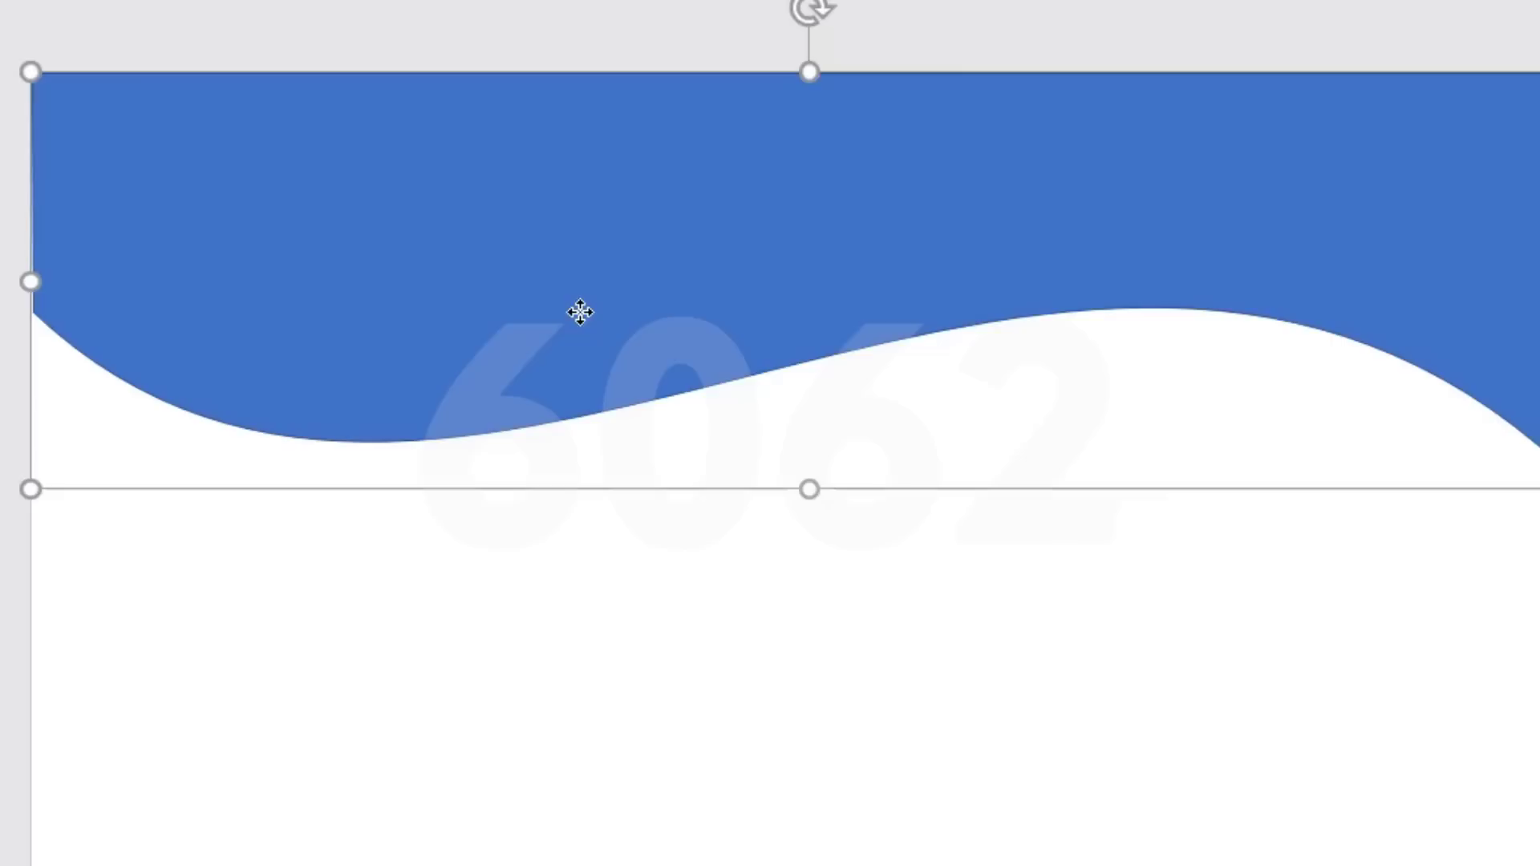
- Remove the wave's outline and give it a light-to-navy radial blue gradient fill
{"action": "right_click", "coordinate": [440, 229]}
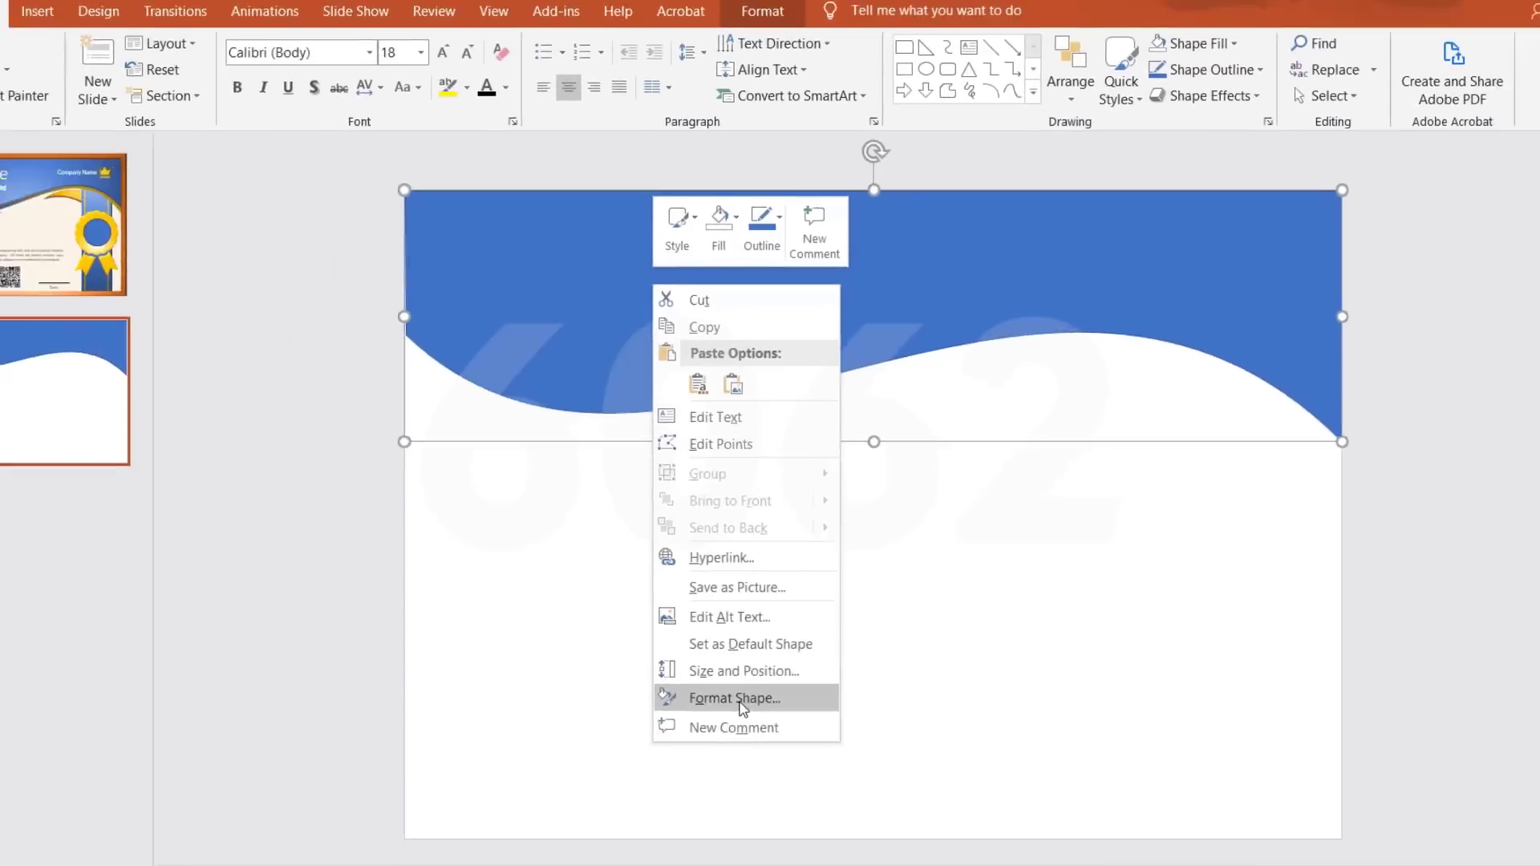
{"action": "left_click", "coordinate": [682, 694]}
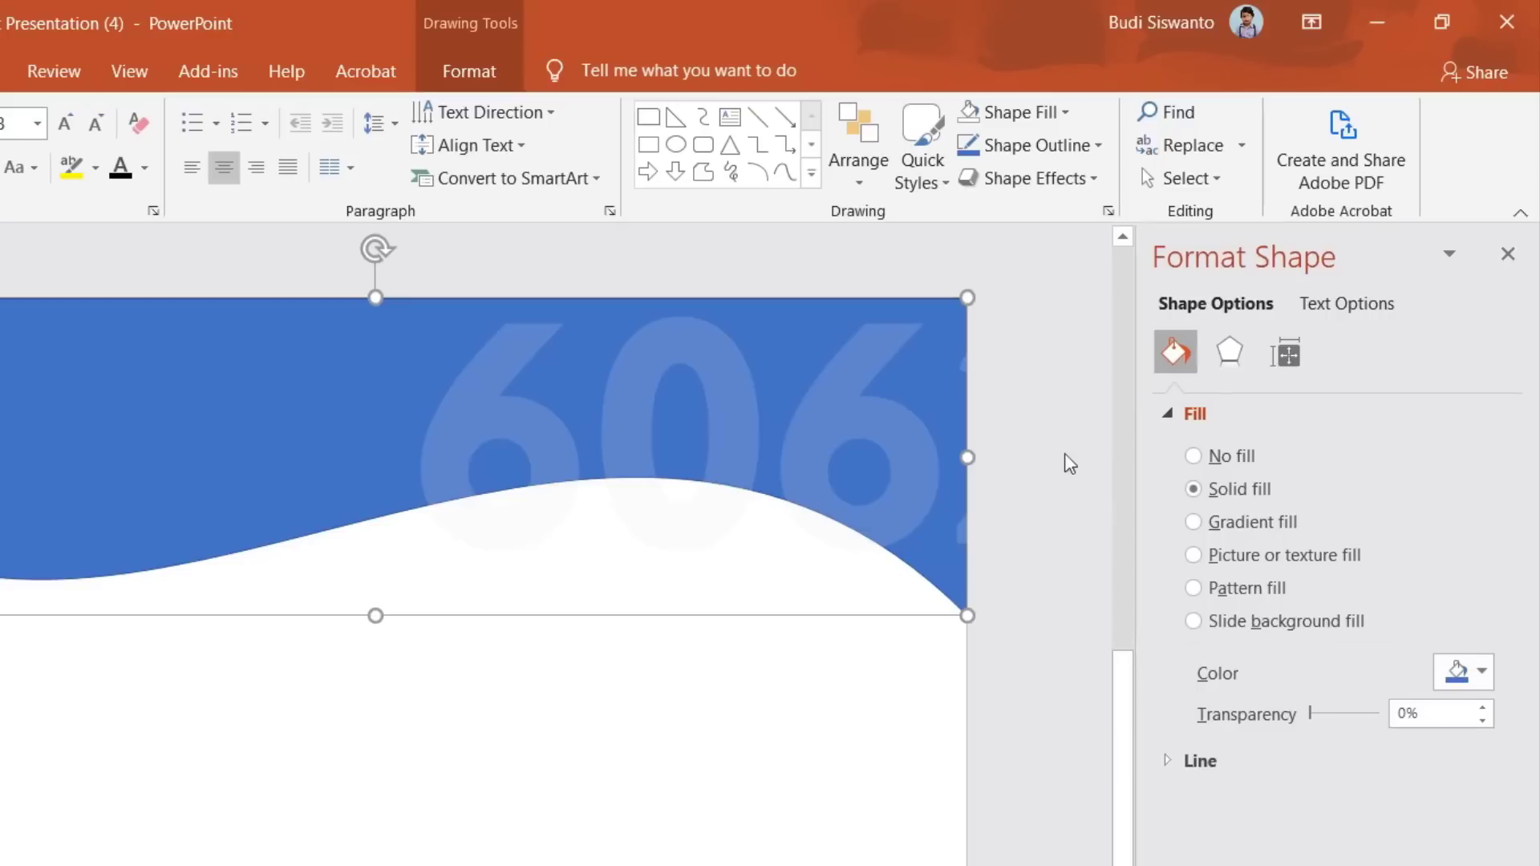
{"action": "left_click", "coordinate": [1175, 413]}
{"action": "left_click", "coordinate": [1170, 453]}
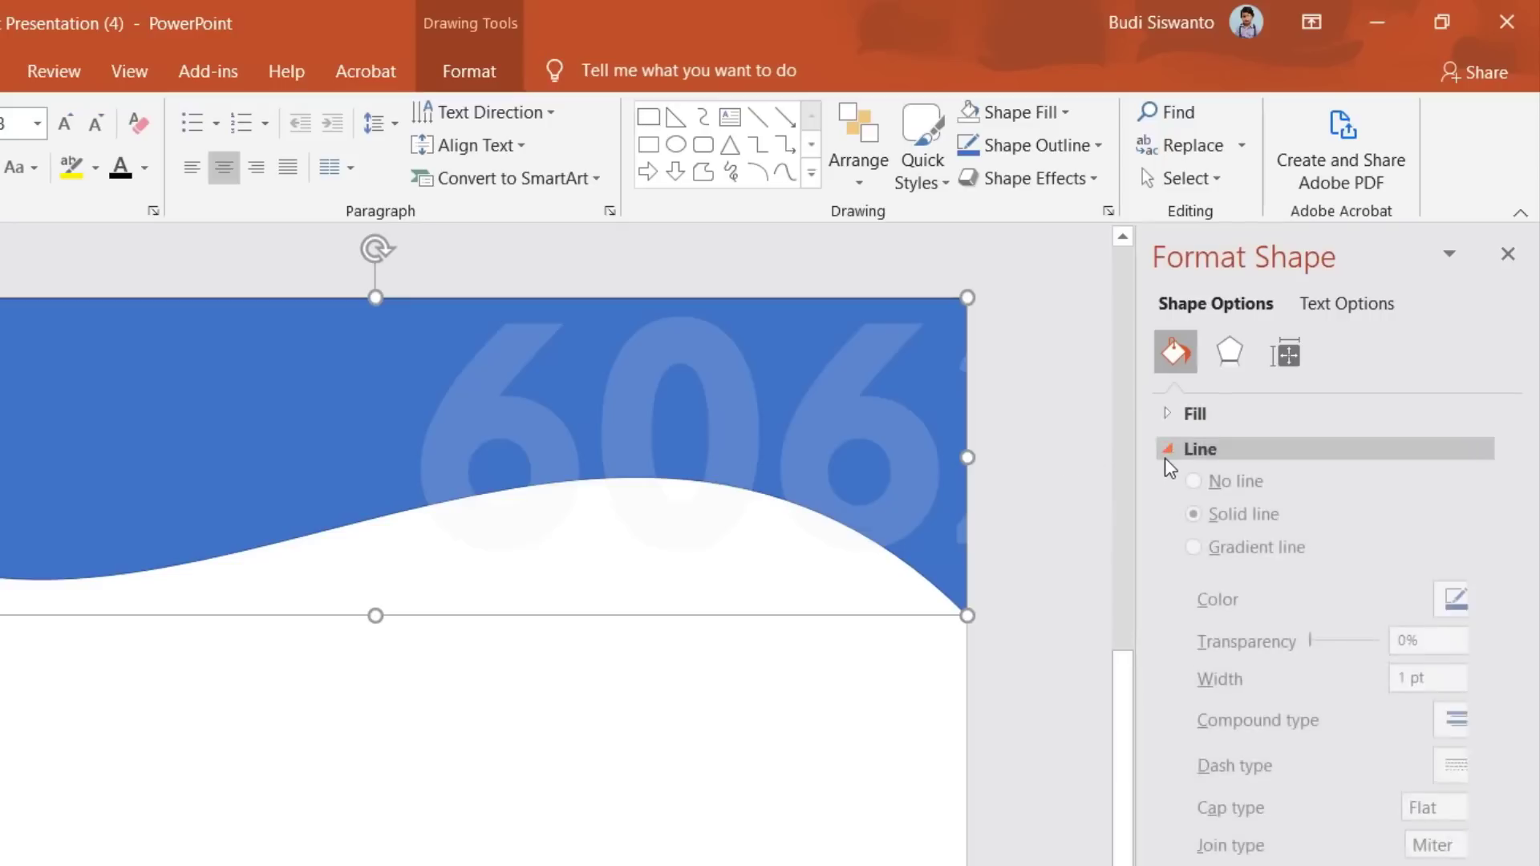
{"action": "left_click", "coordinate": [1194, 493]}
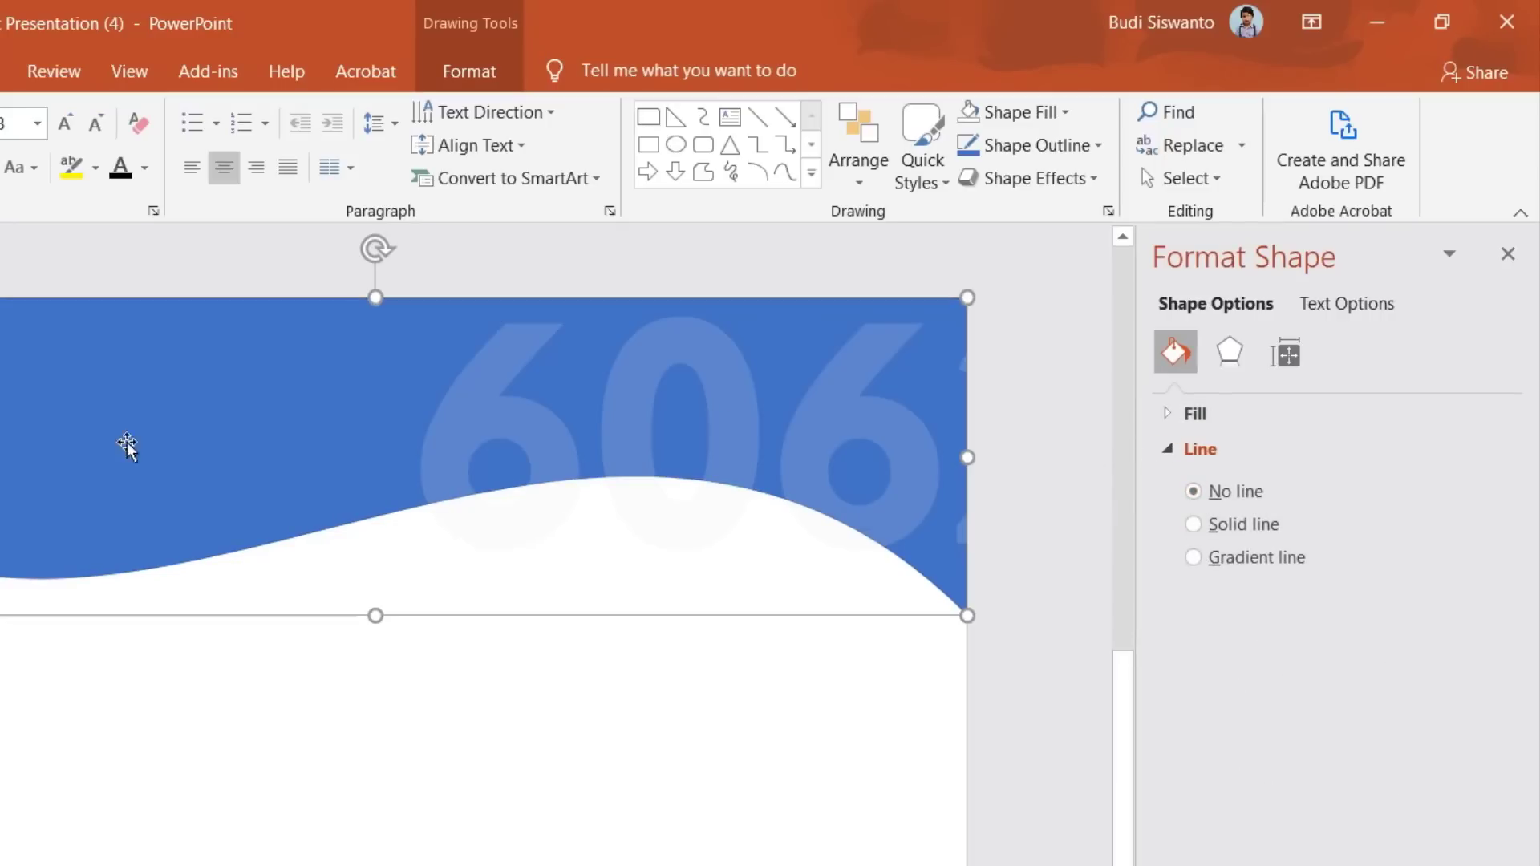
{"action": "left_click", "coordinate": [1162, 413]}
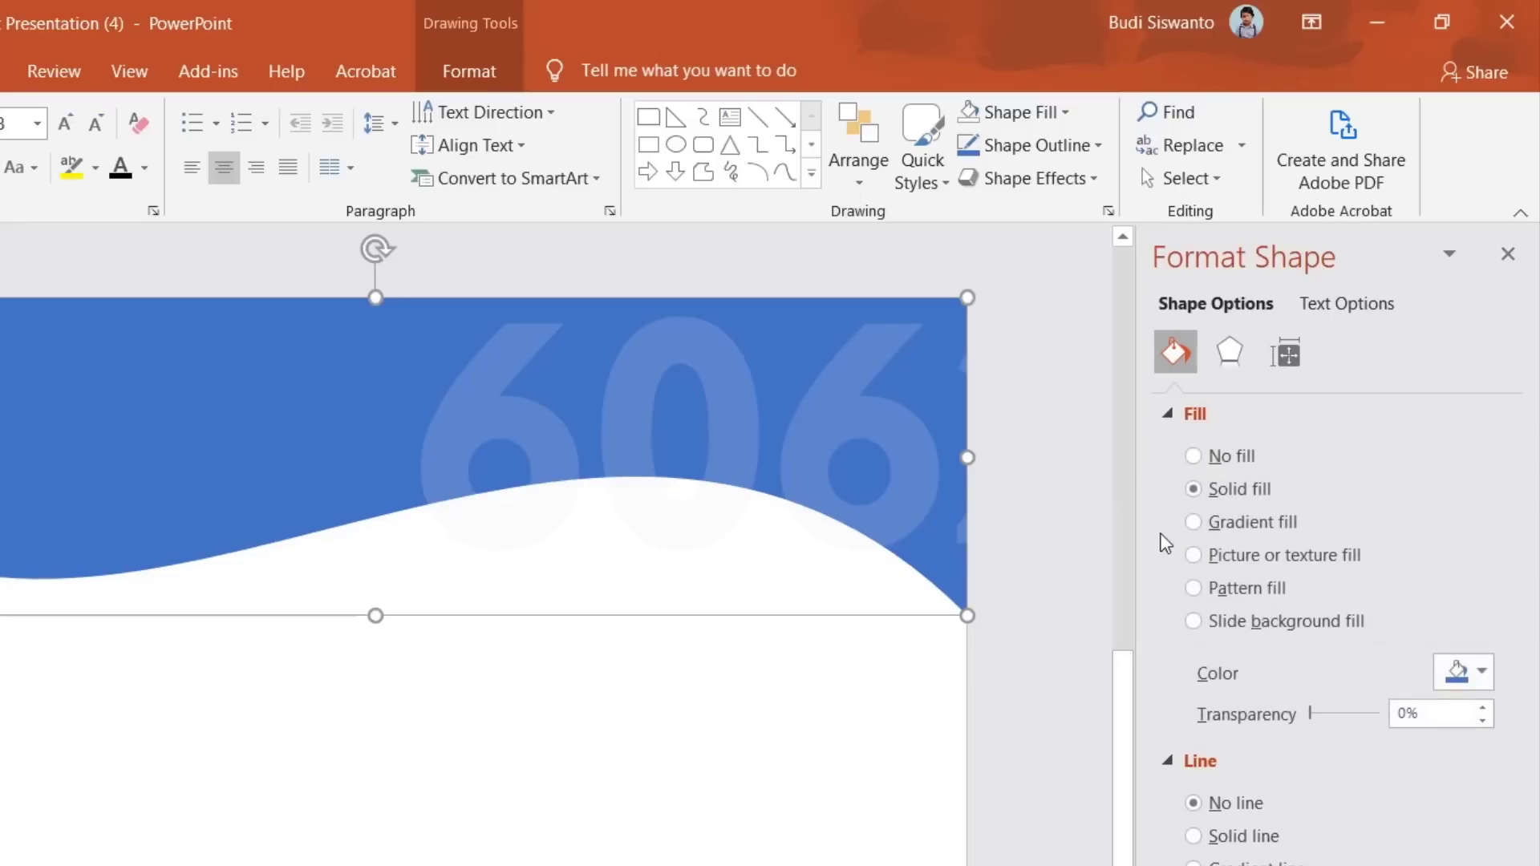
{"action": "left_click", "coordinate": [1207, 525]}
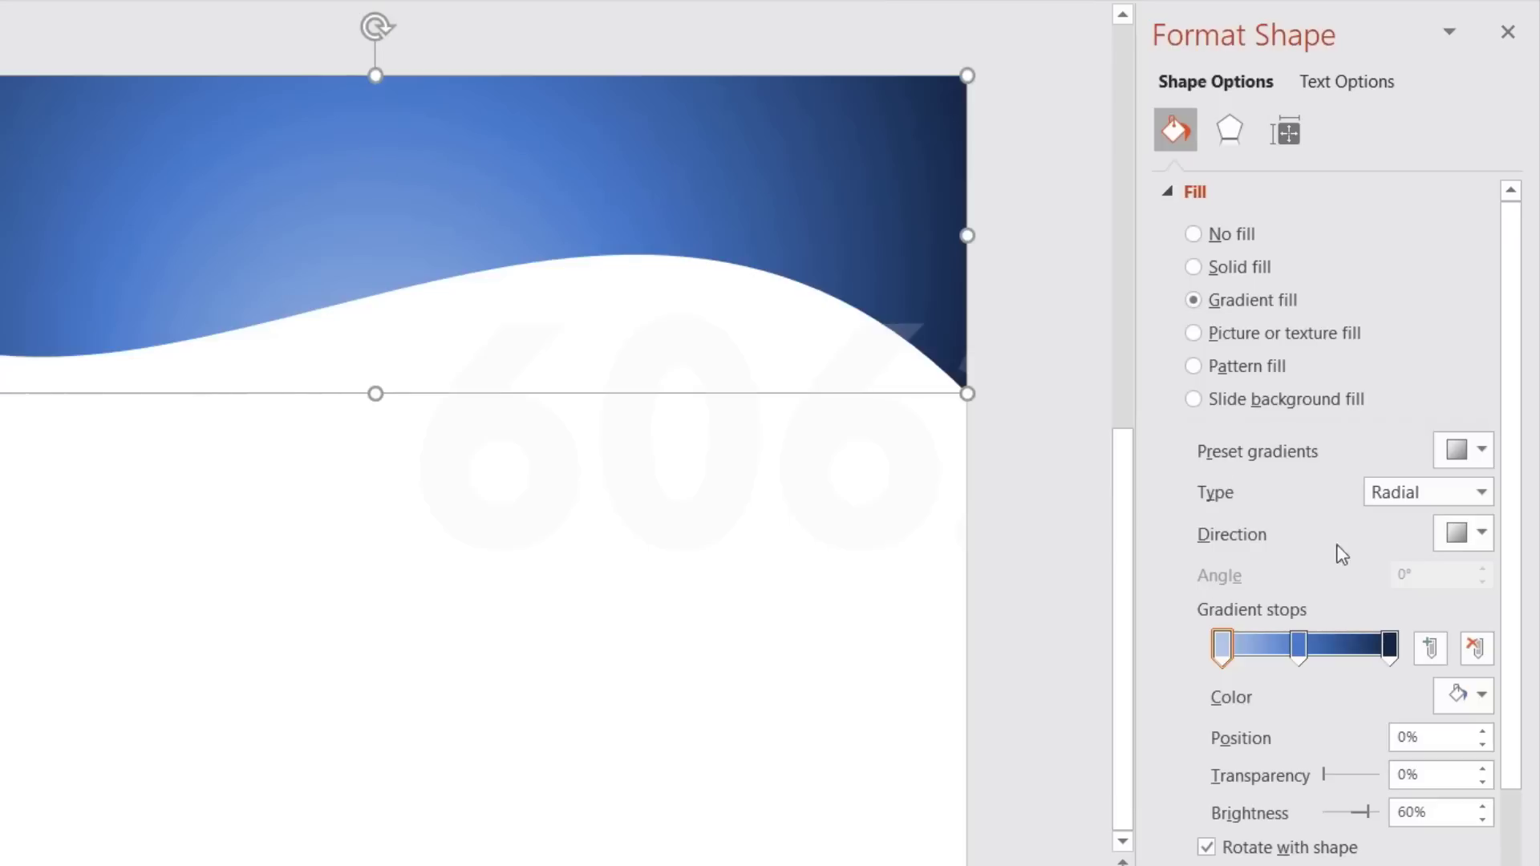
- Try linear, radial and rectangular gradient types and directions on the wave, keeping radial
{"action": "left_click", "coordinate": [1223, 661]}
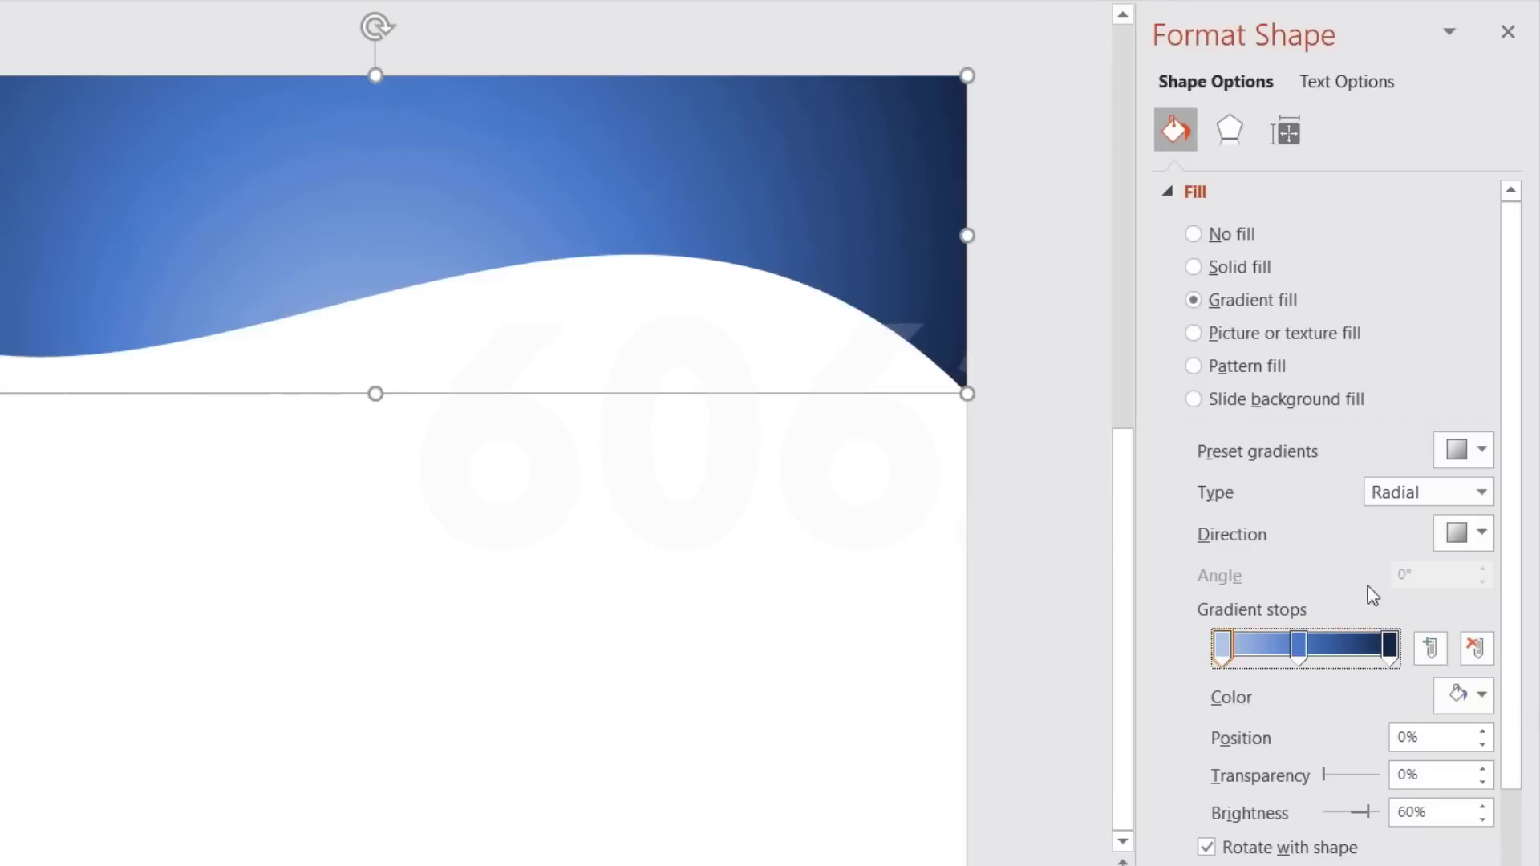
{"action": "left_click", "coordinate": [1481, 492]}
{"action": "left_click", "coordinate": [1422, 454]}
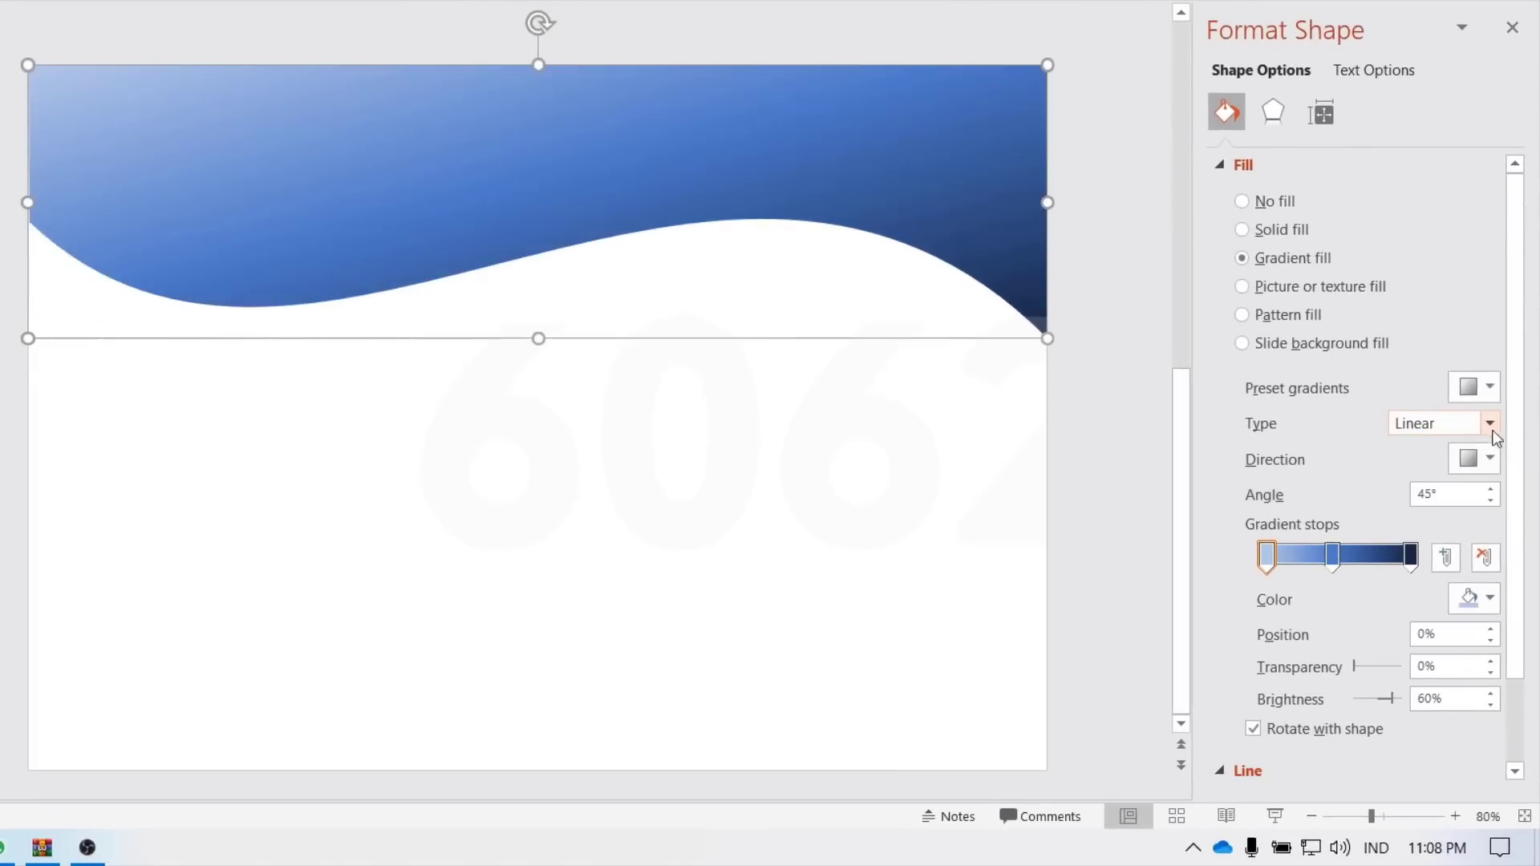
{"action": "left_click", "coordinate": [1489, 423]}
{"action": "left_click", "coordinate": [1427, 470]}
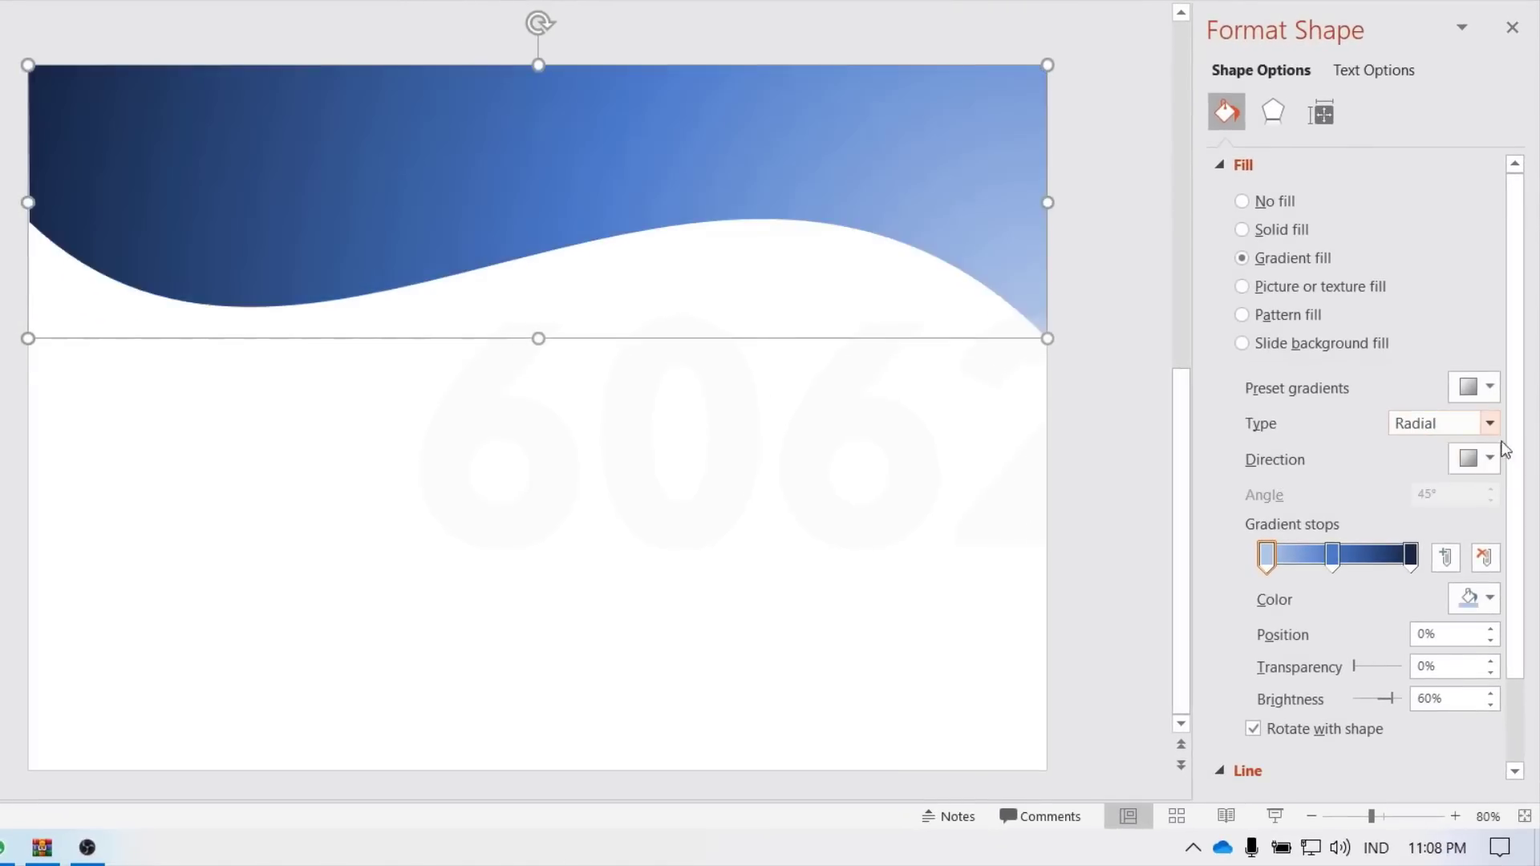
{"action": "left_click", "coordinate": [1489, 423]}
{"action": "left_click", "coordinate": [1431, 491]}
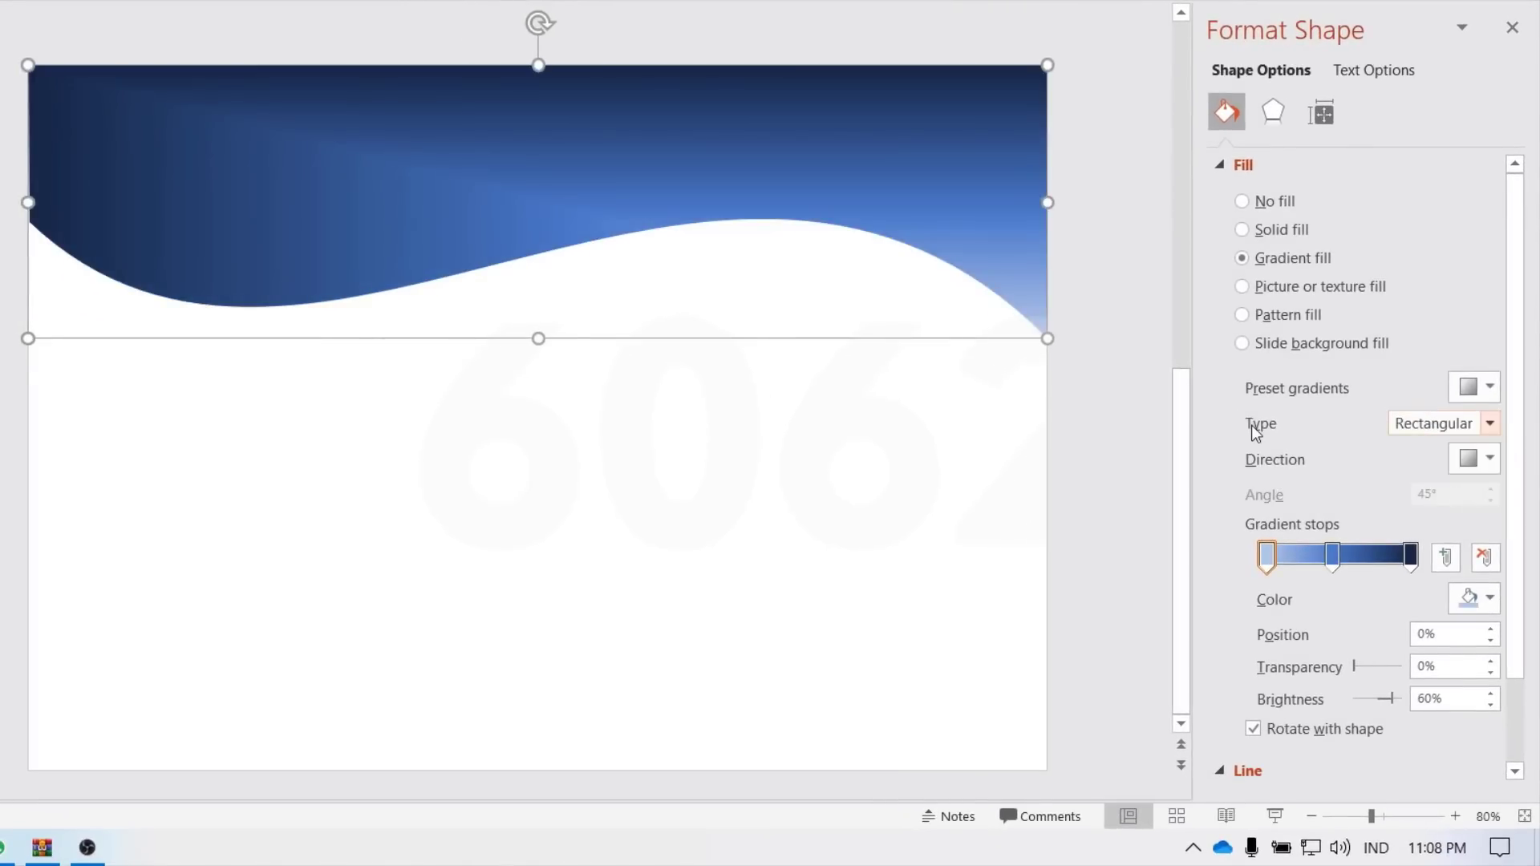
{"action": "key", "text": "ctrl+z"}
{"action": "key", "text": "ctrl+z"}
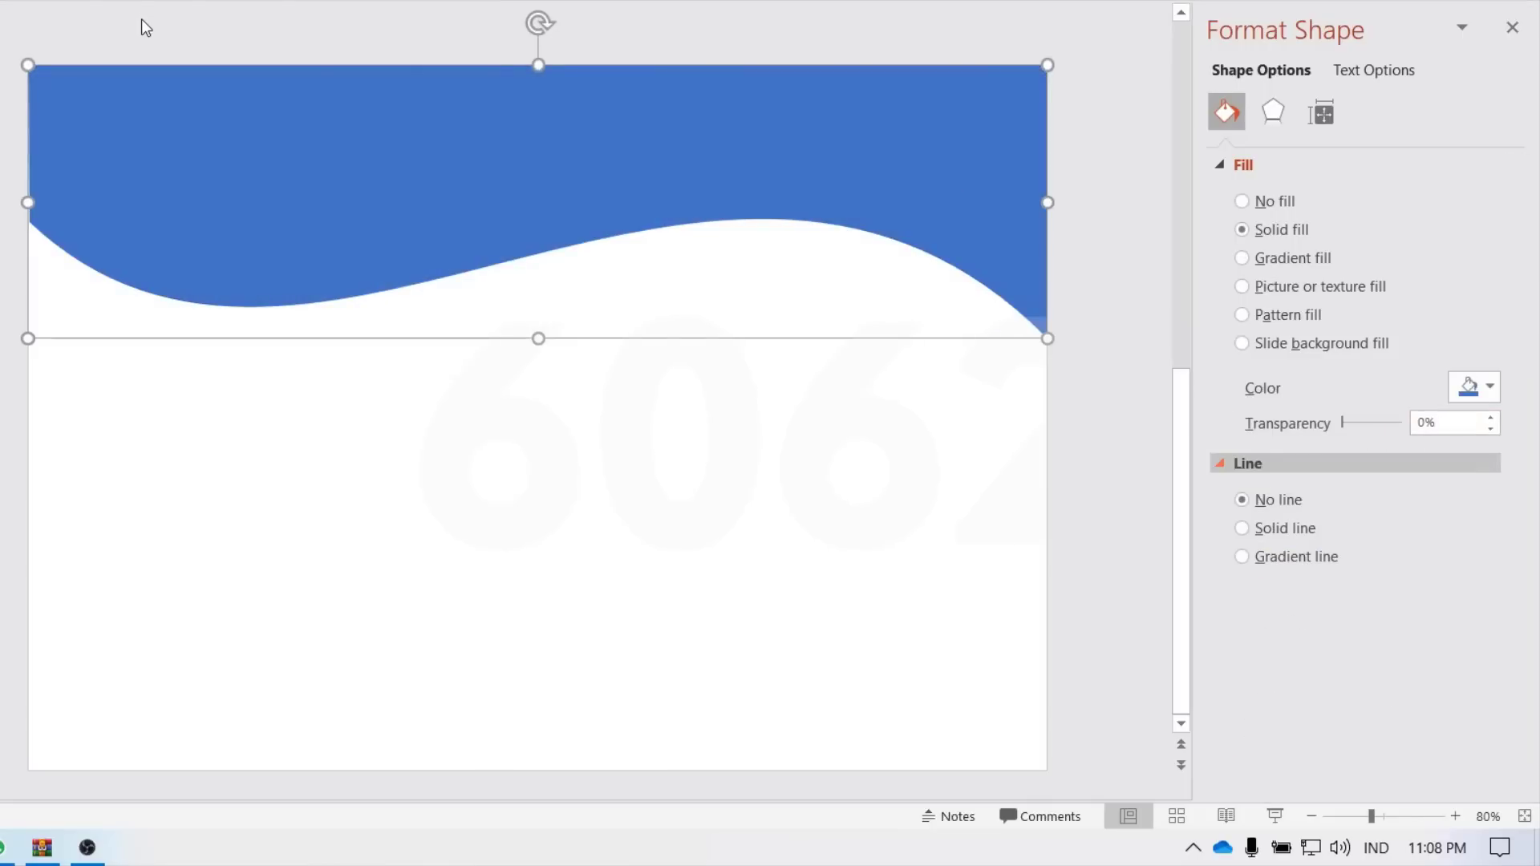
{"action": "key", "text": "alt+g"}
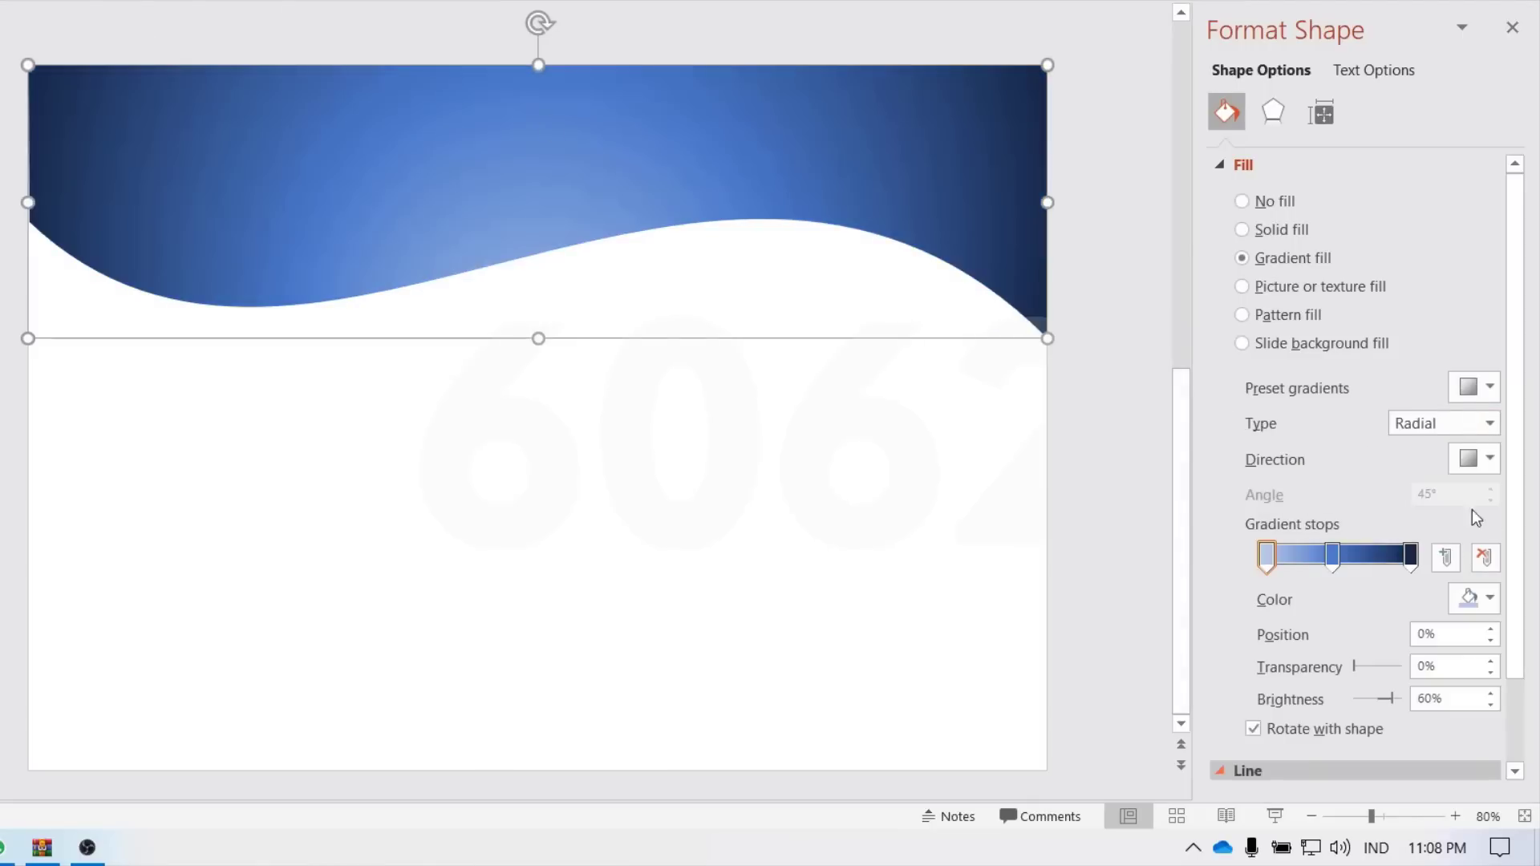
{"action": "left_click", "coordinate": [1492, 460]}
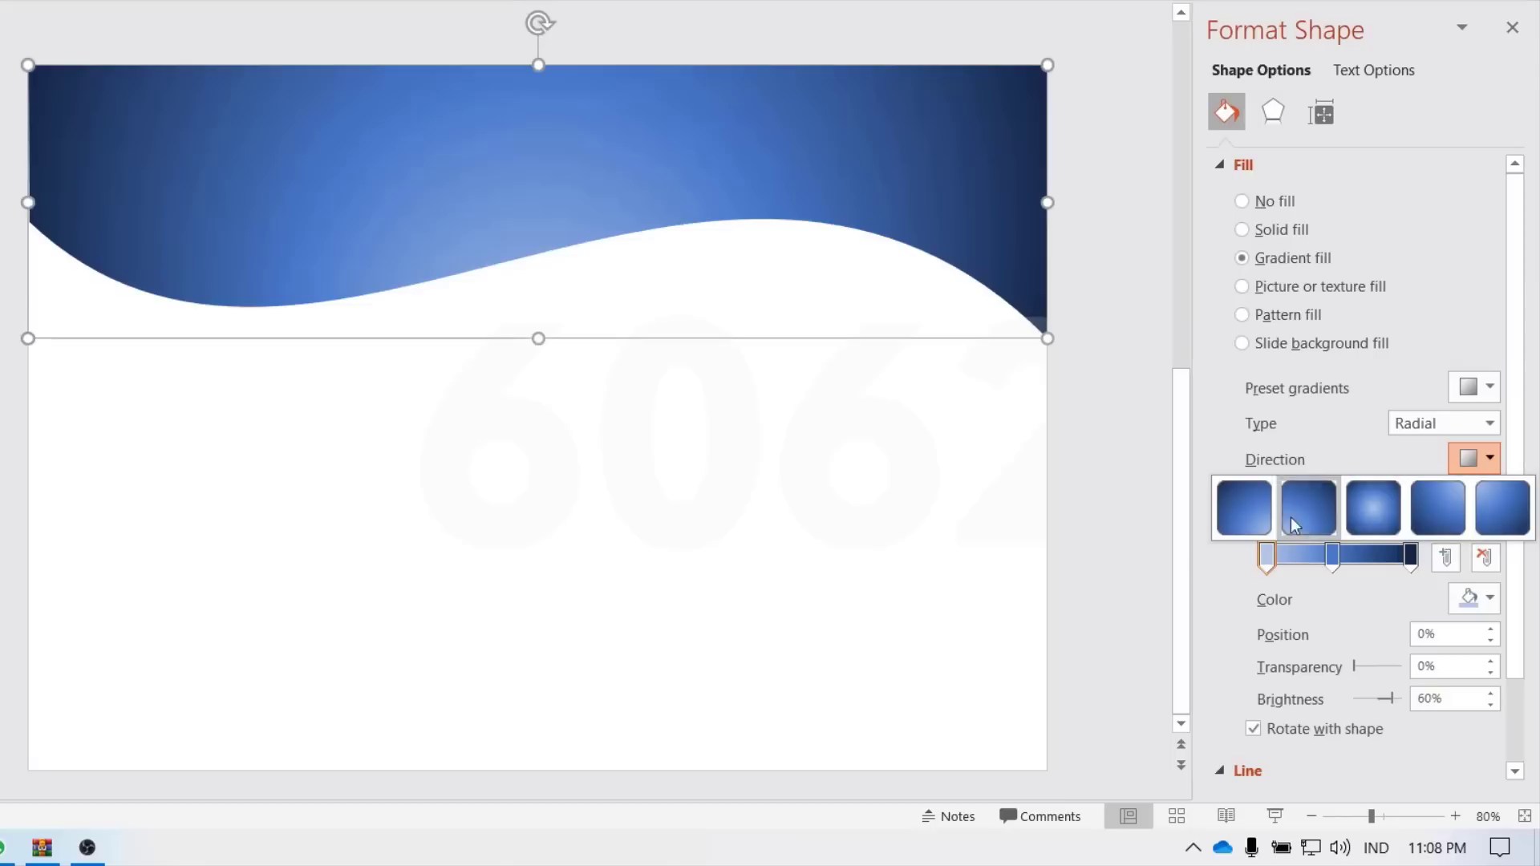
{"action": "left_click", "coordinate": [1378, 511]}
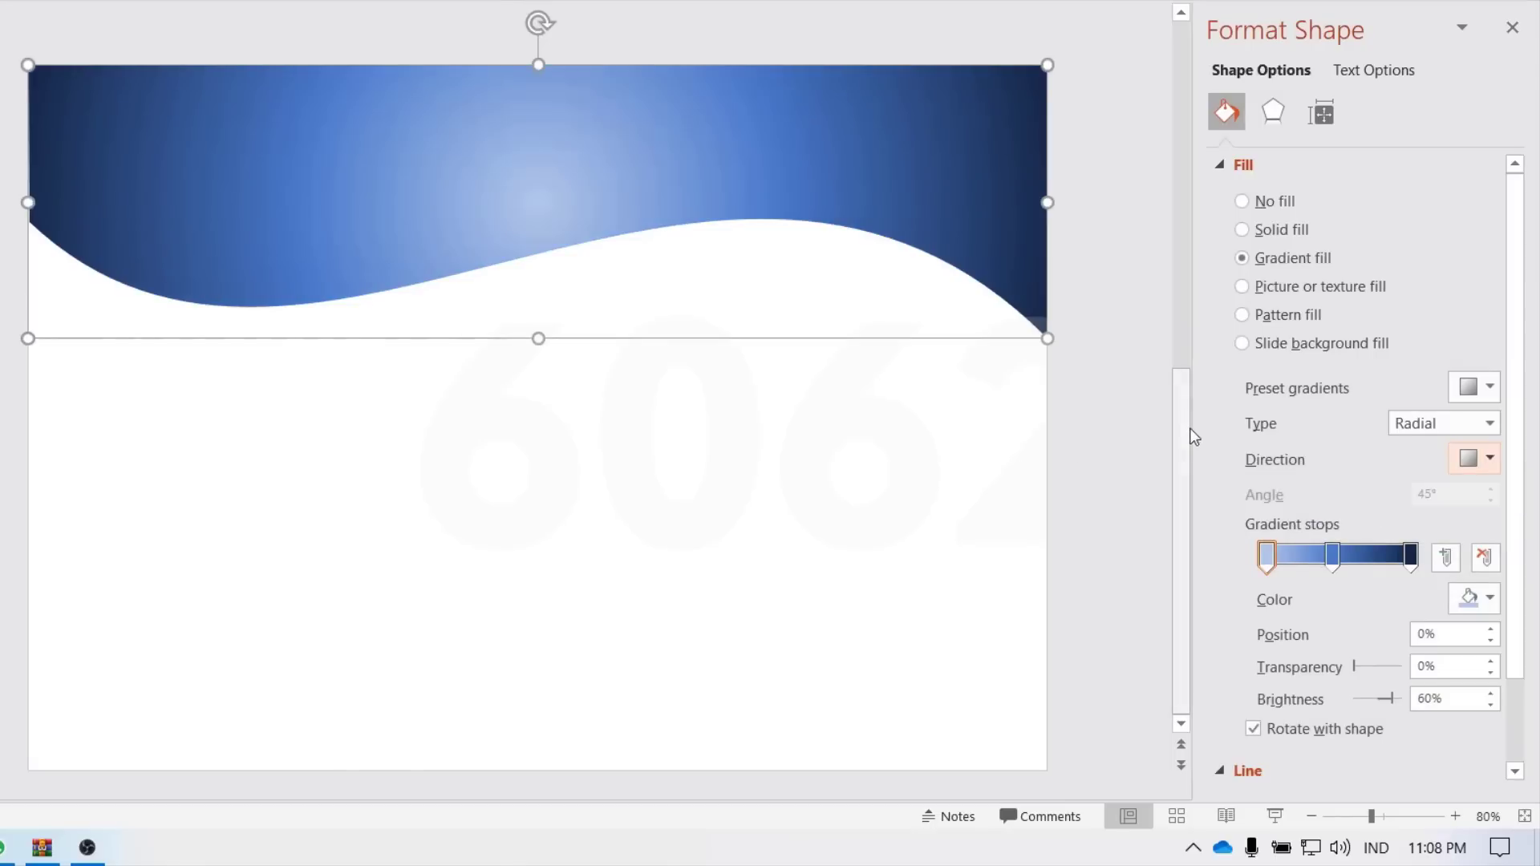
{"action": "key", "text": "alt+s"}
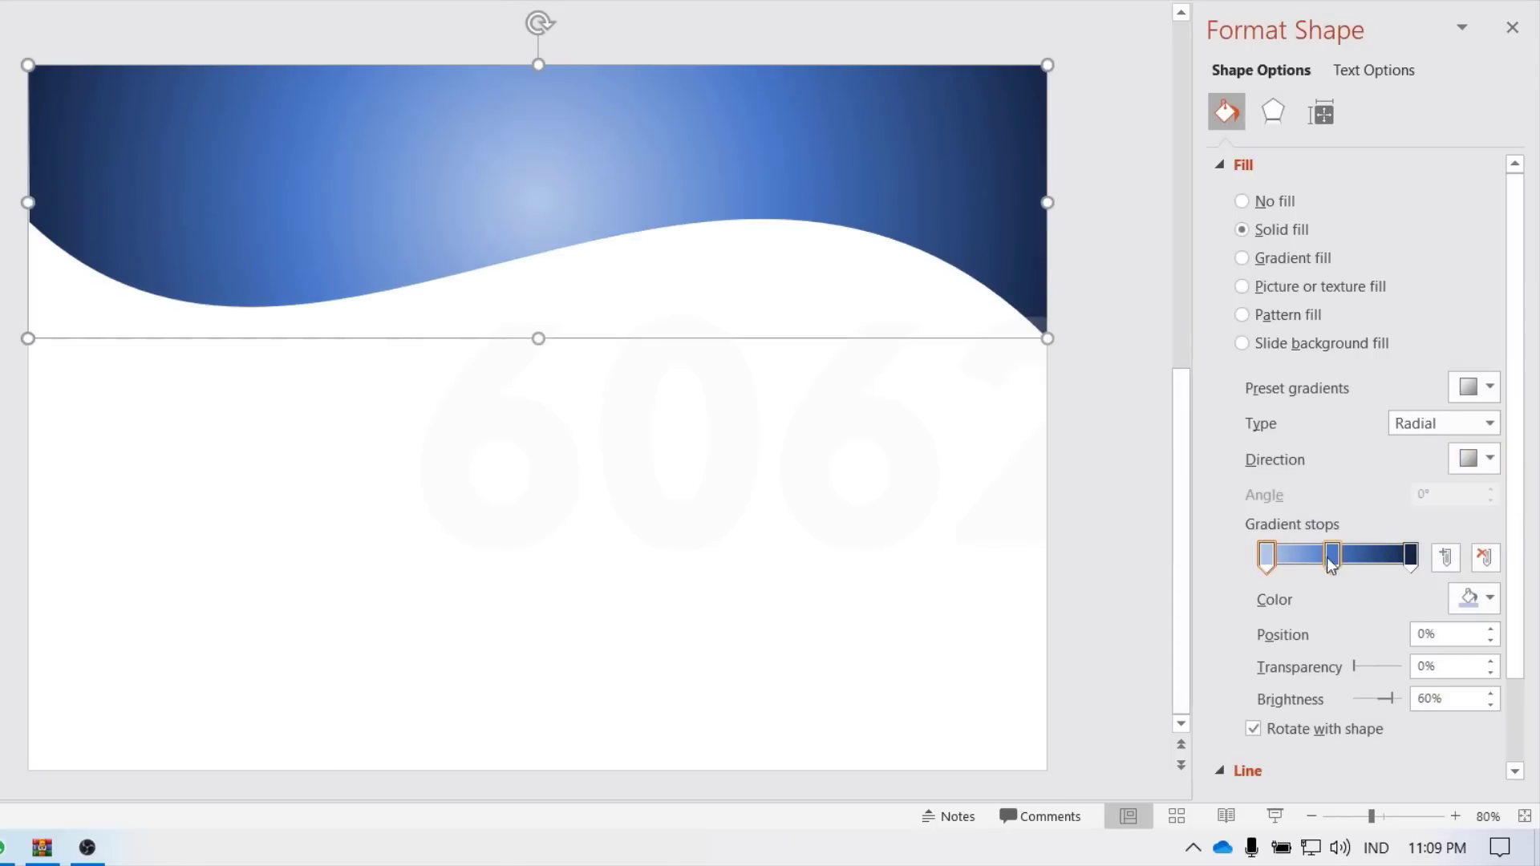
- Apply the gold radial preset gradient, bright yellow to dark amber, to the wave
{"action": "left_click", "coordinate": [1492, 461]}
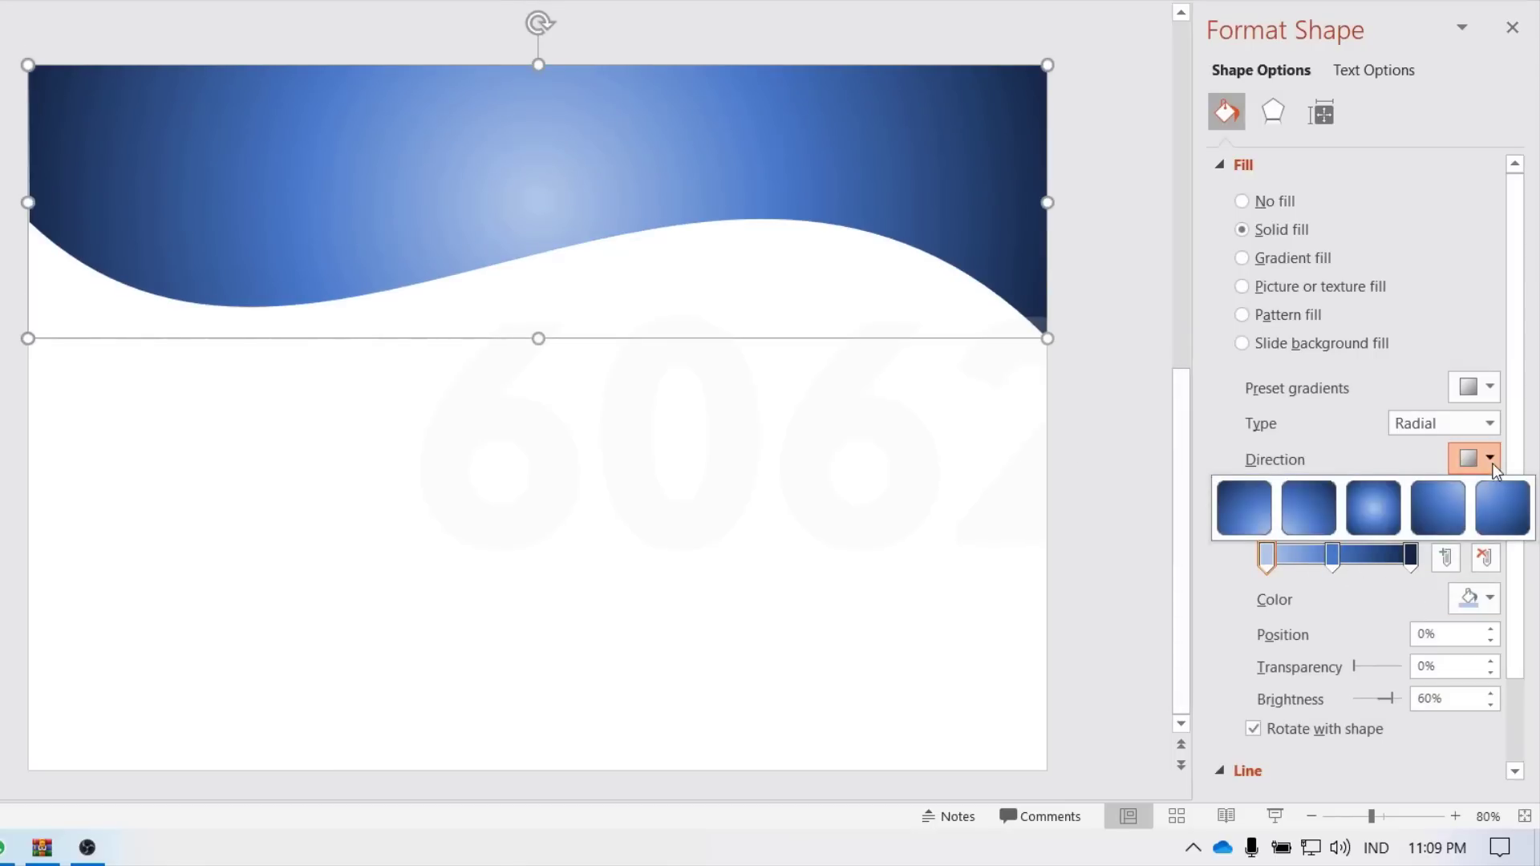
{"action": "left_click", "coordinate": [1493, 463]}
{"action": "left_click", "coordinate": [1488, 388]}
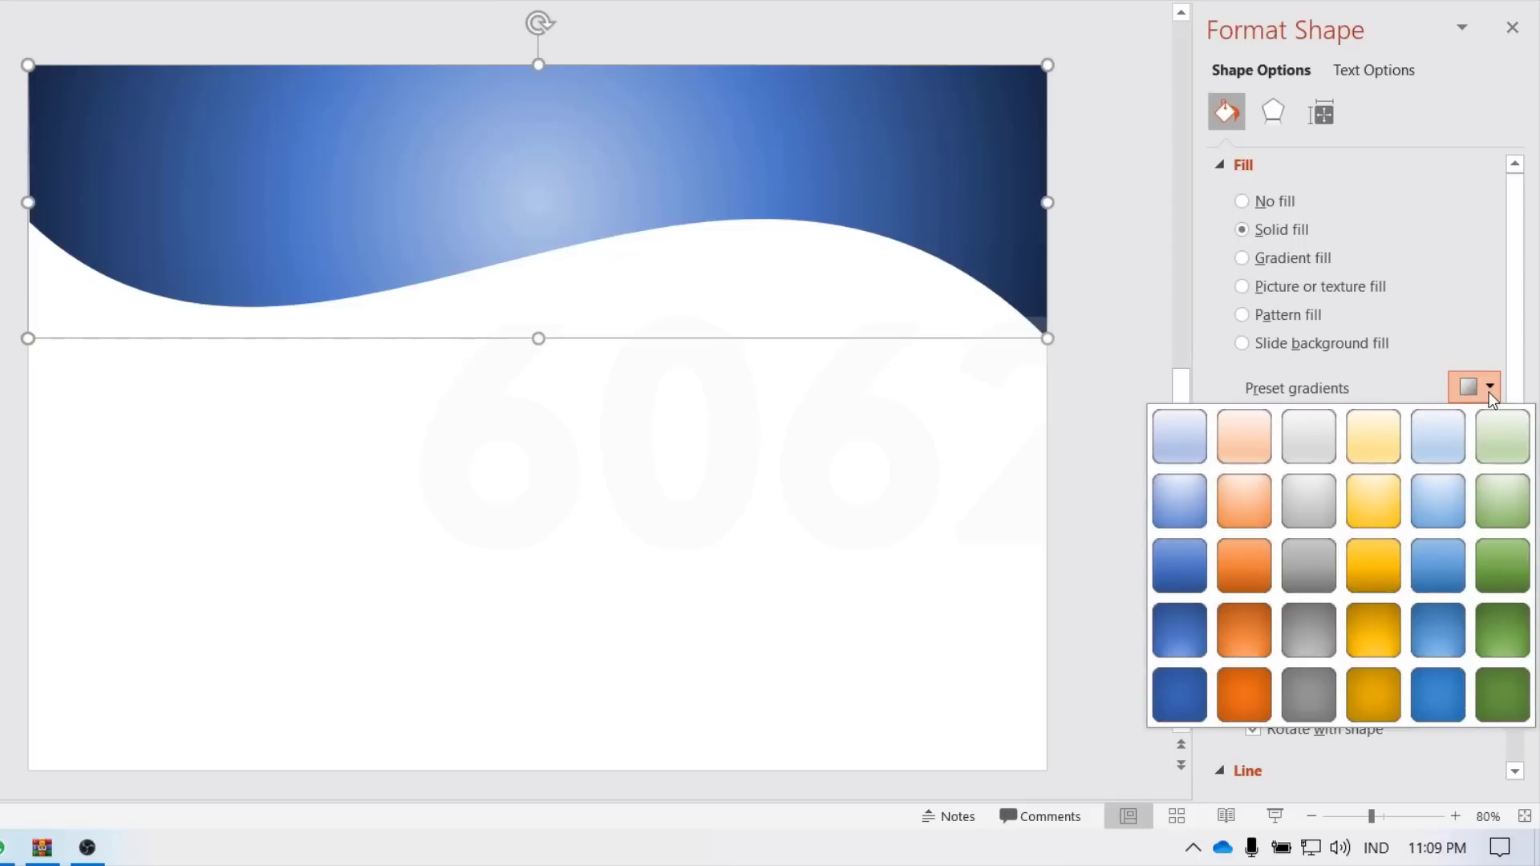
{"action": "left_click", "coordinate": [1377, 633]}
{"action": "left_click", "coordinate": [973, 468]}
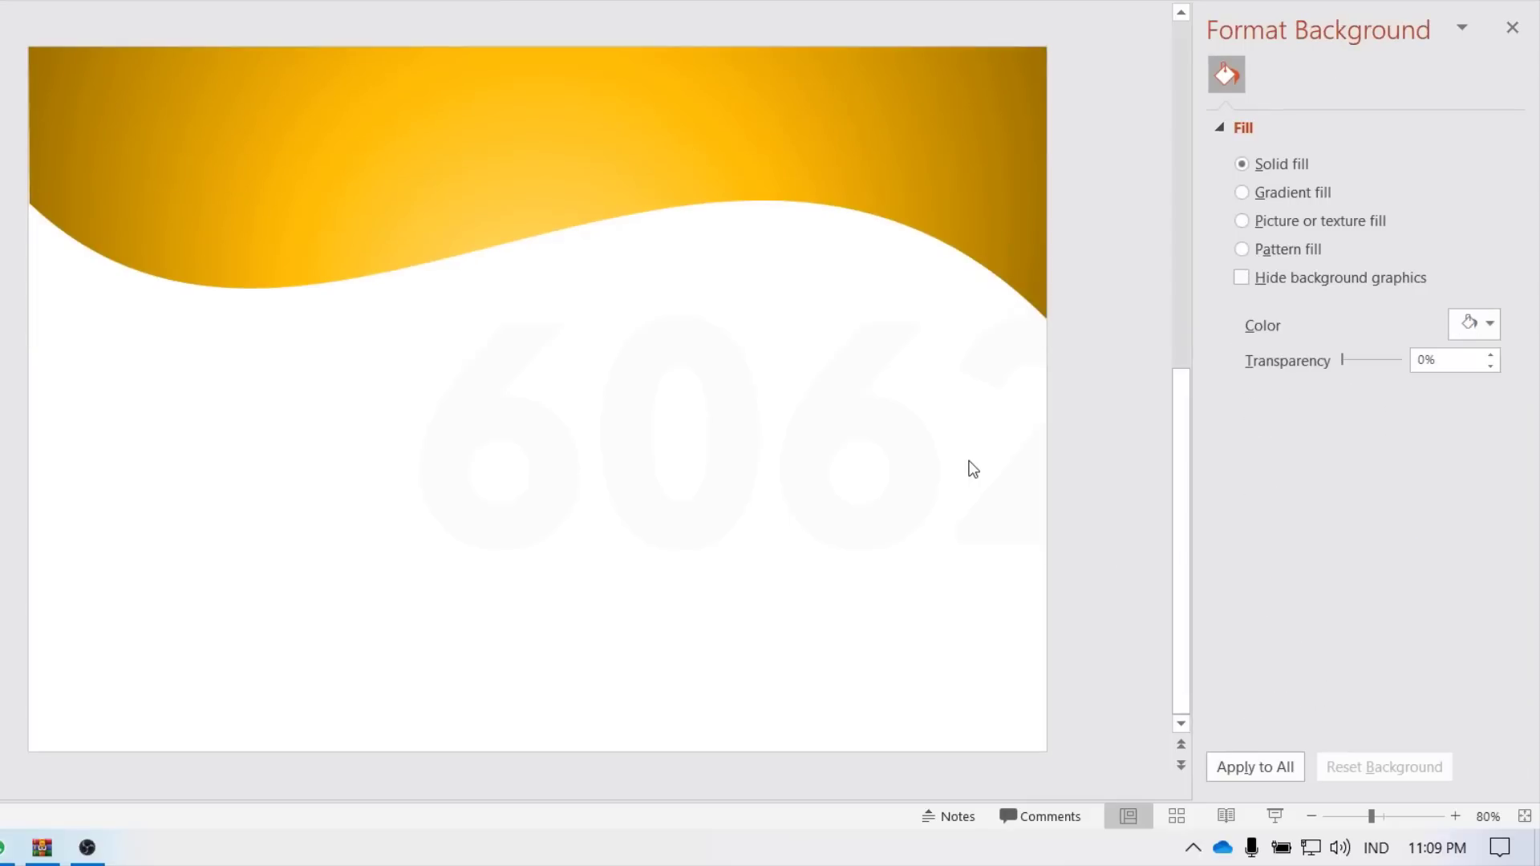
{"action": "left_click", "coordinate": [466, 154]}
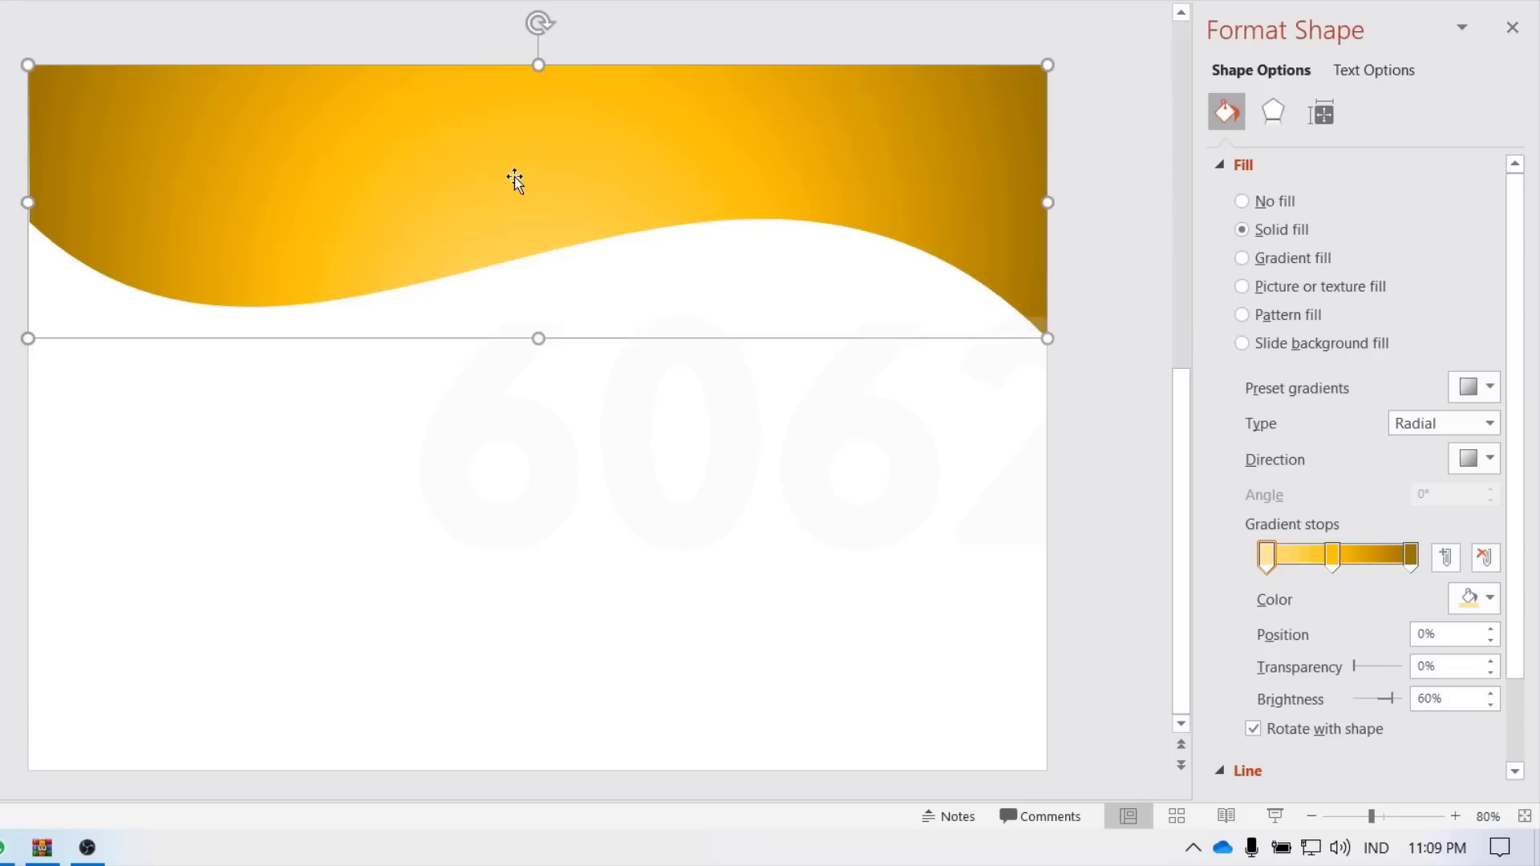
- Duplicate the wave slightly lower and centre the copy horizontally on the slide
{"action": "right_click", "coordinate": [514, 179]}
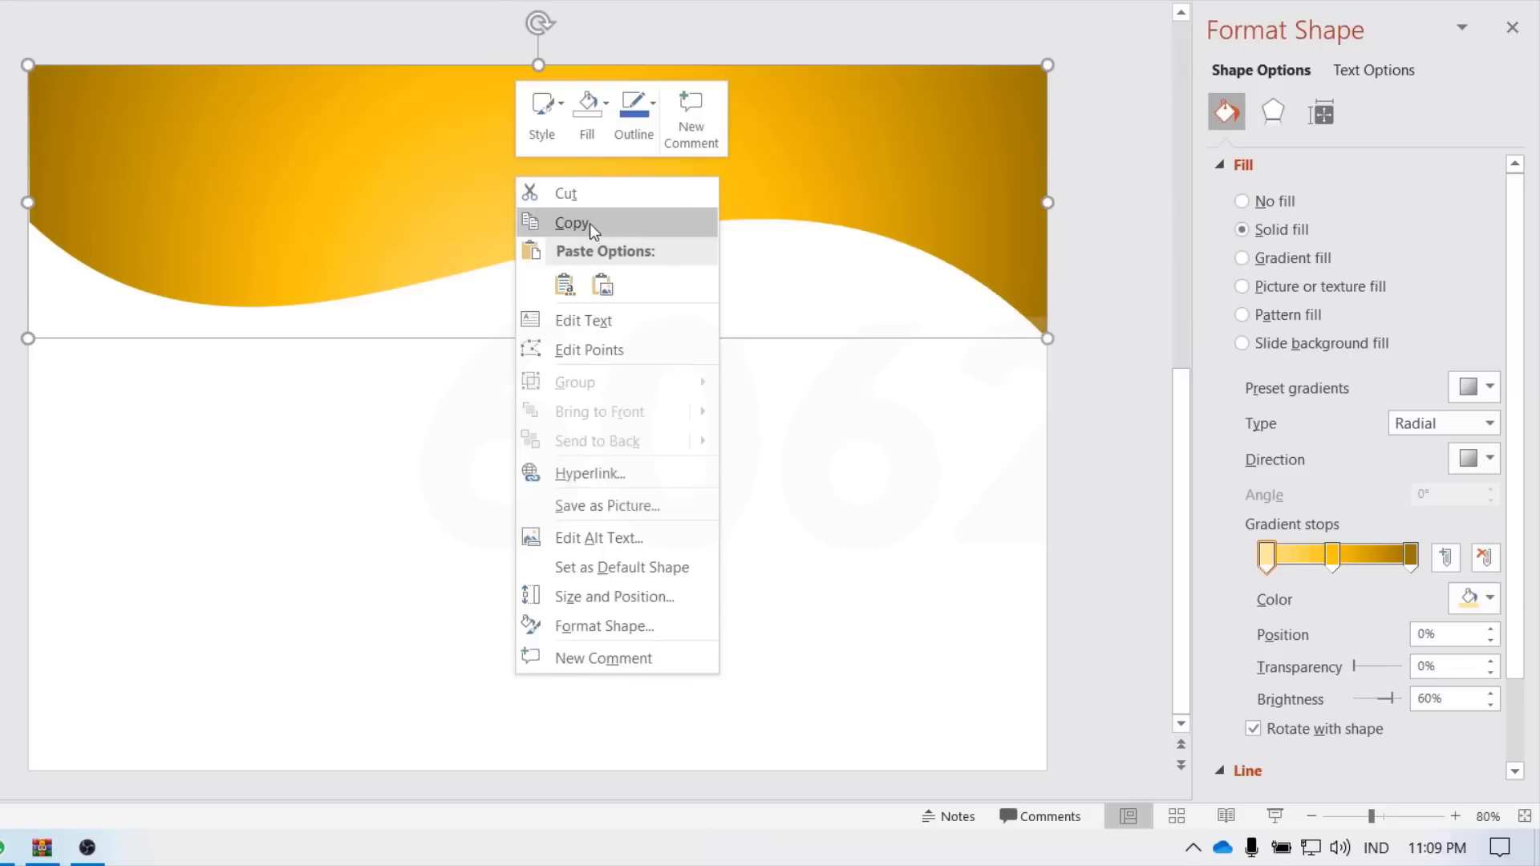
{"action": "key", "text": "Escape"}
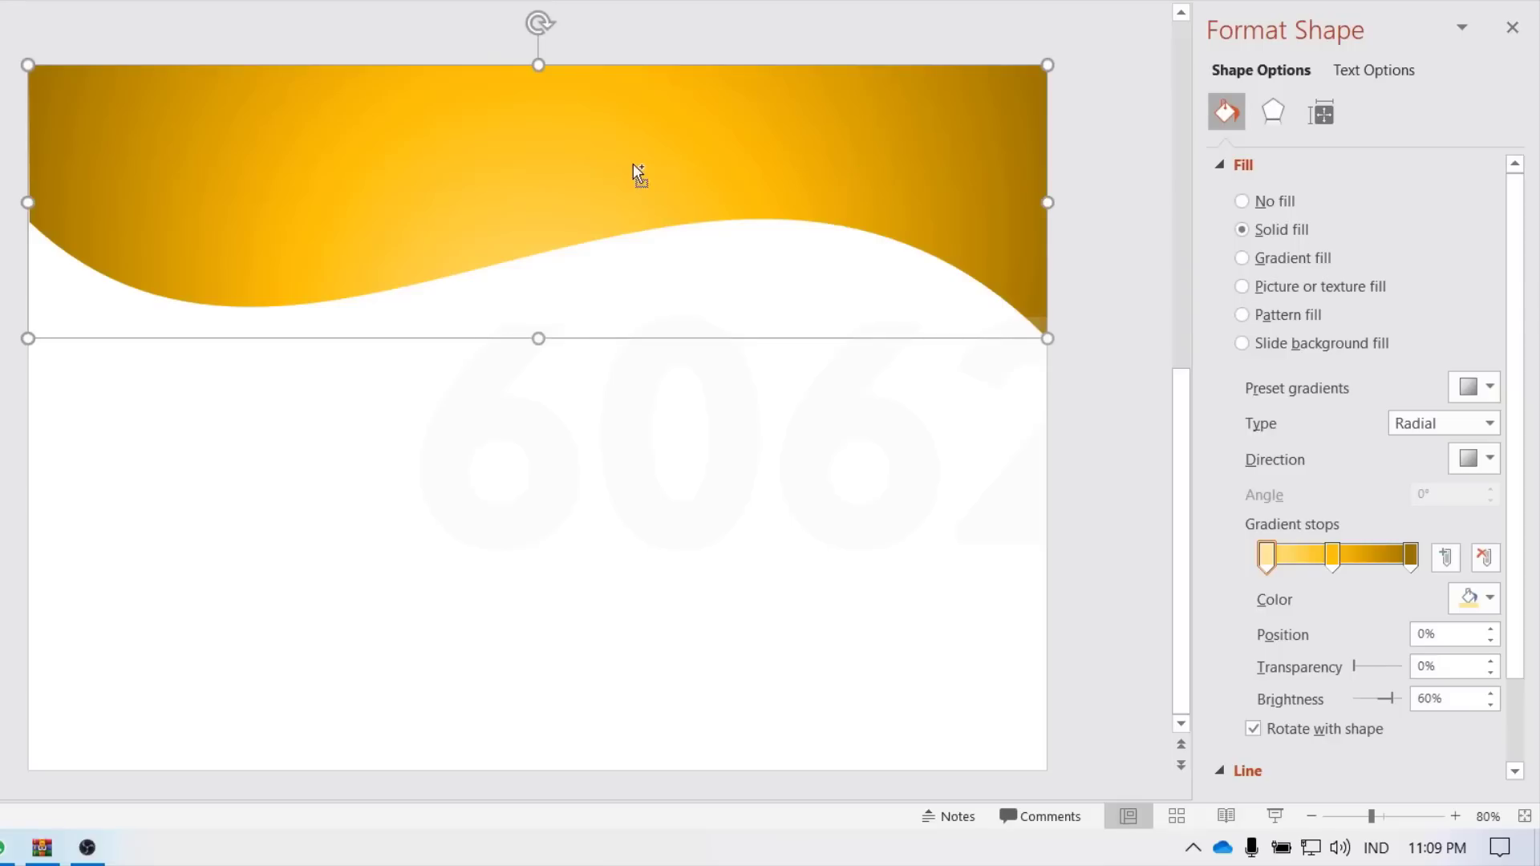
{"action": "left_click_drag", "start_coordinate": [595, 151], "coordinate": [603, 226]}
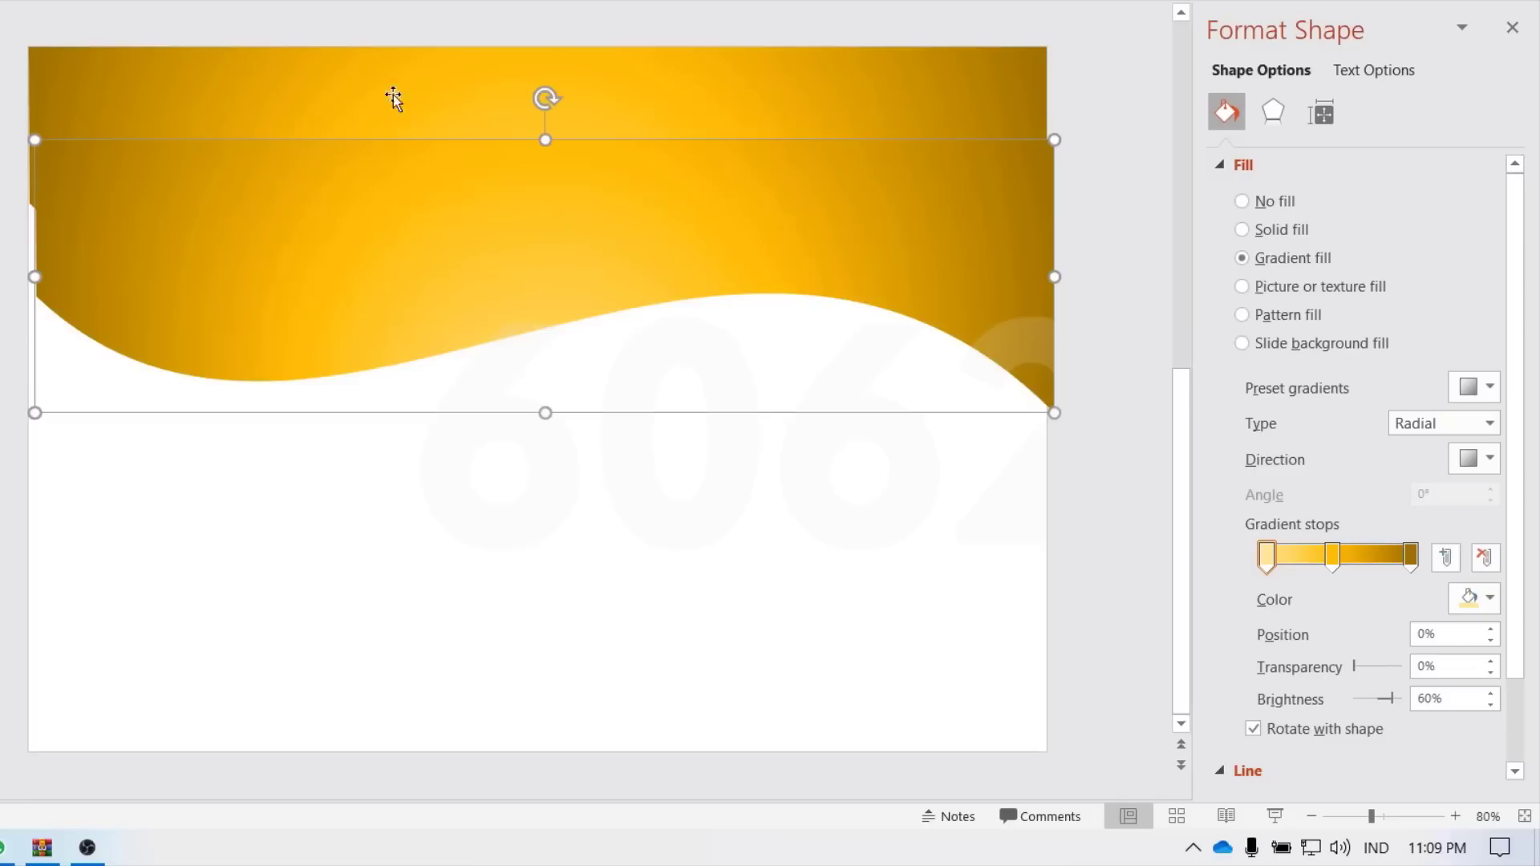
{"action": "left_click_drag", "start_coordinate": [581, 225], "coordinate": [576, 226]}
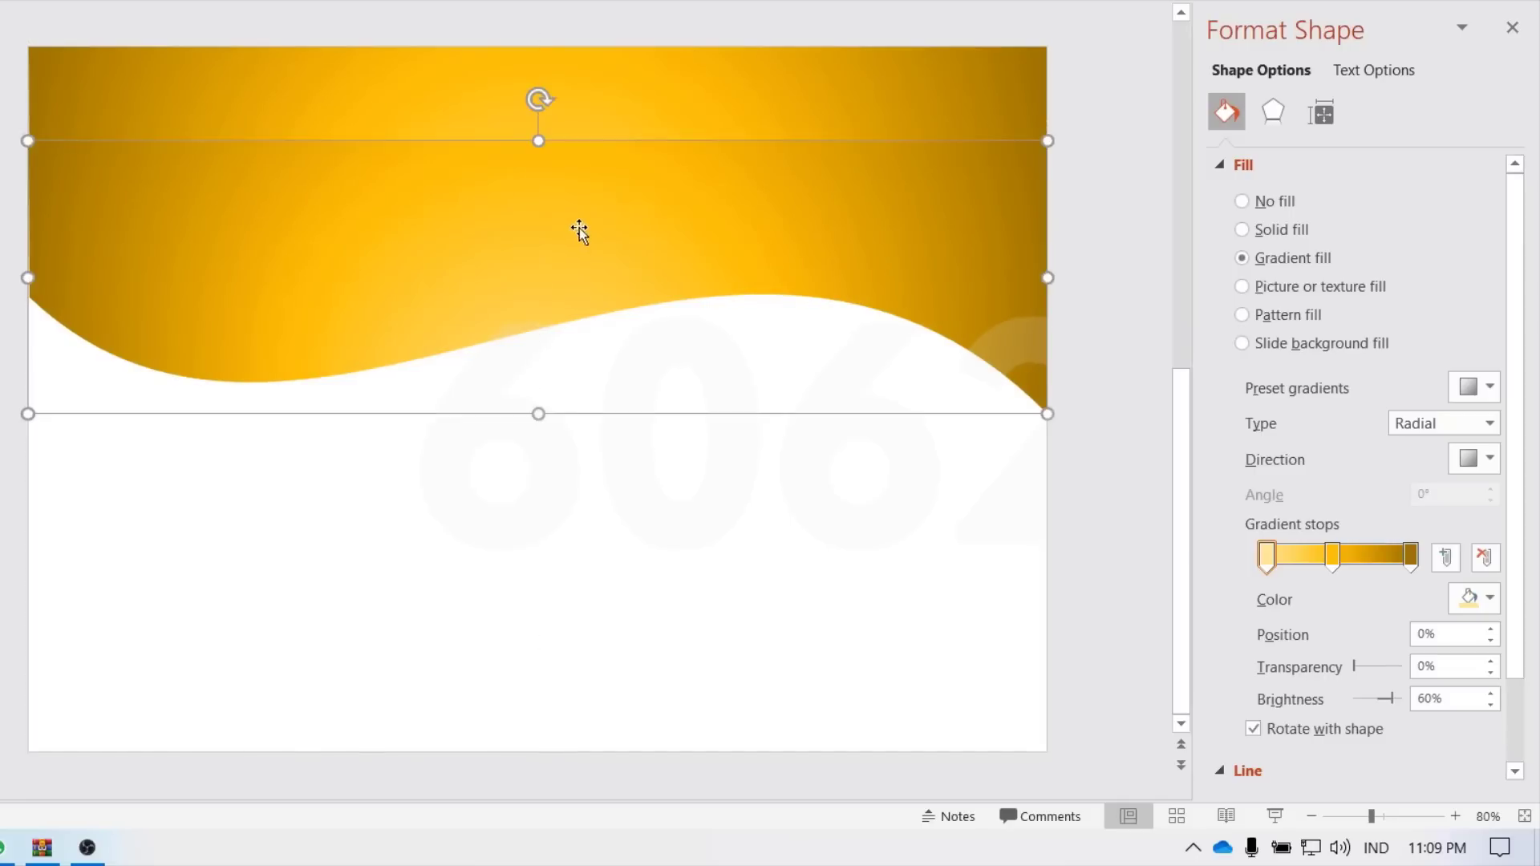
- Fill the copy with a blue radial preset gradient, shorten it, and move it up over the gold wave
{"action": "left_click", "coordinate": [1490, 388]}
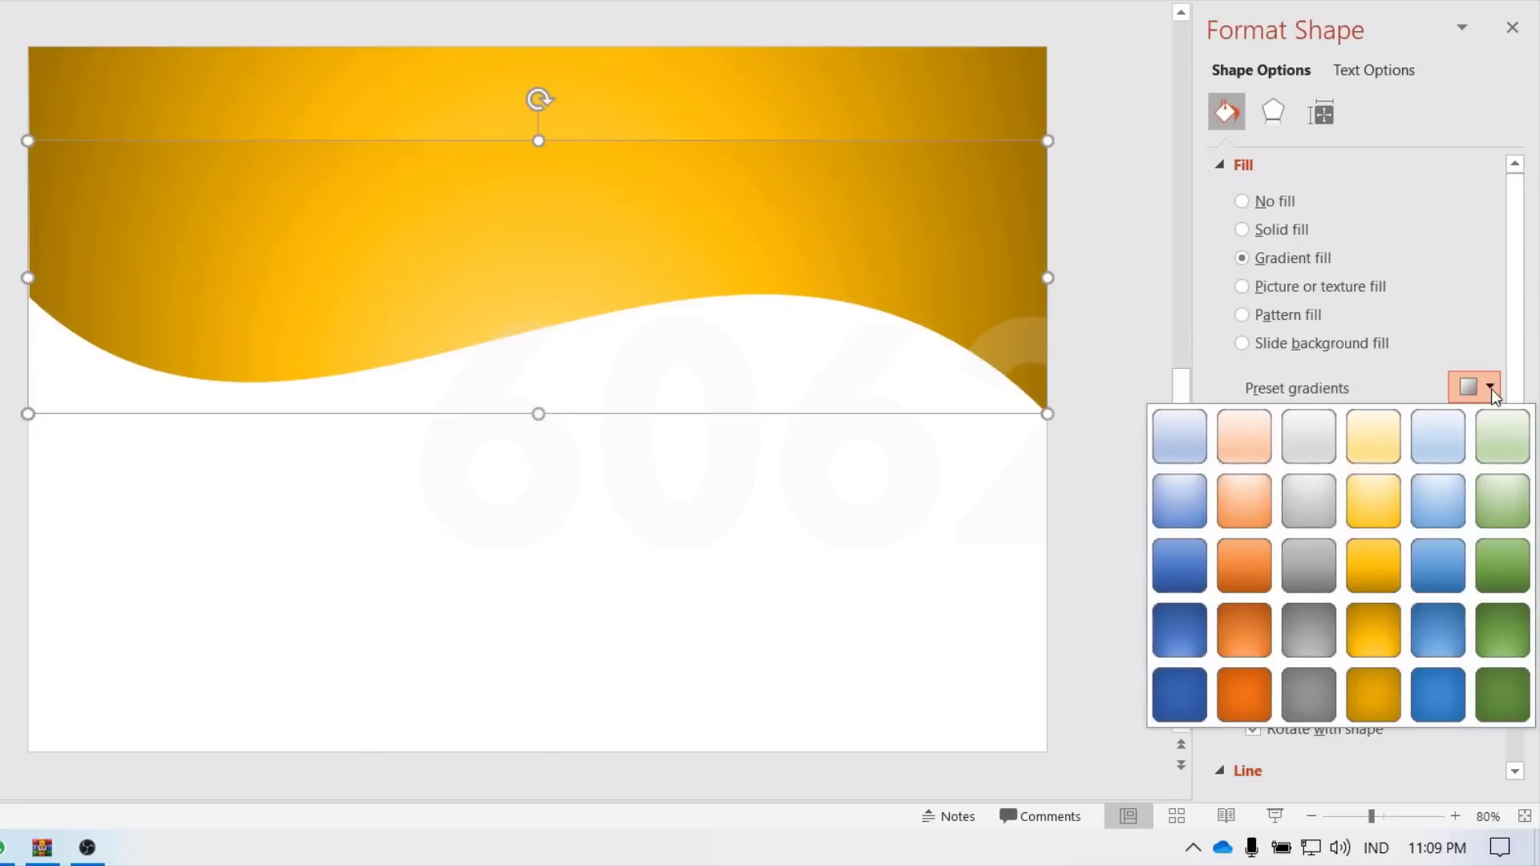
{"action": "left_click", "coordinate": [1190, 628]}
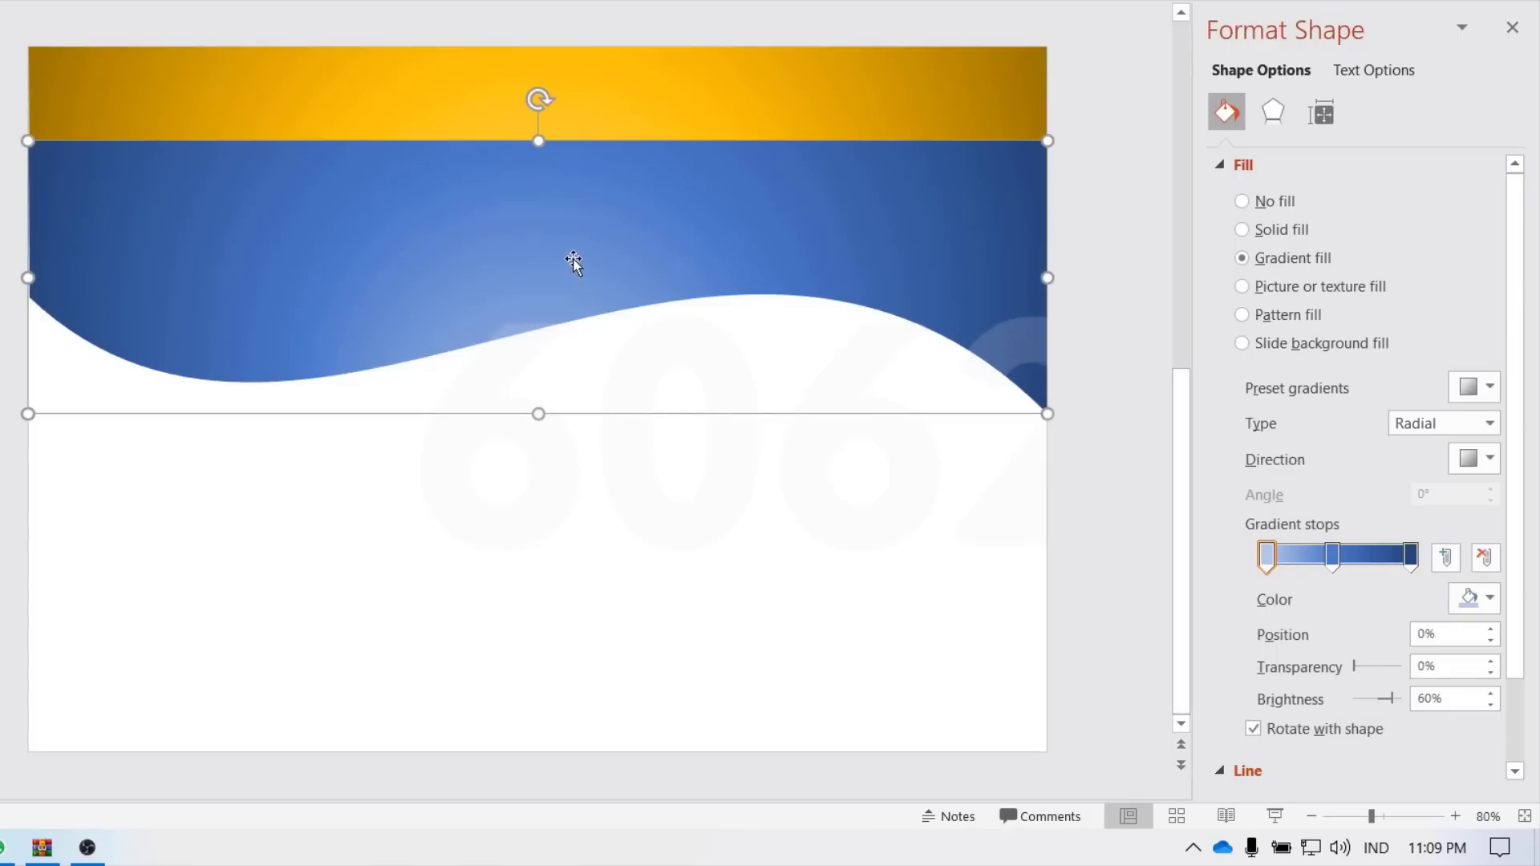
{"action": "left_click_drag", "start_coordinate": [538, 410], "coordinate": [537, 385]}
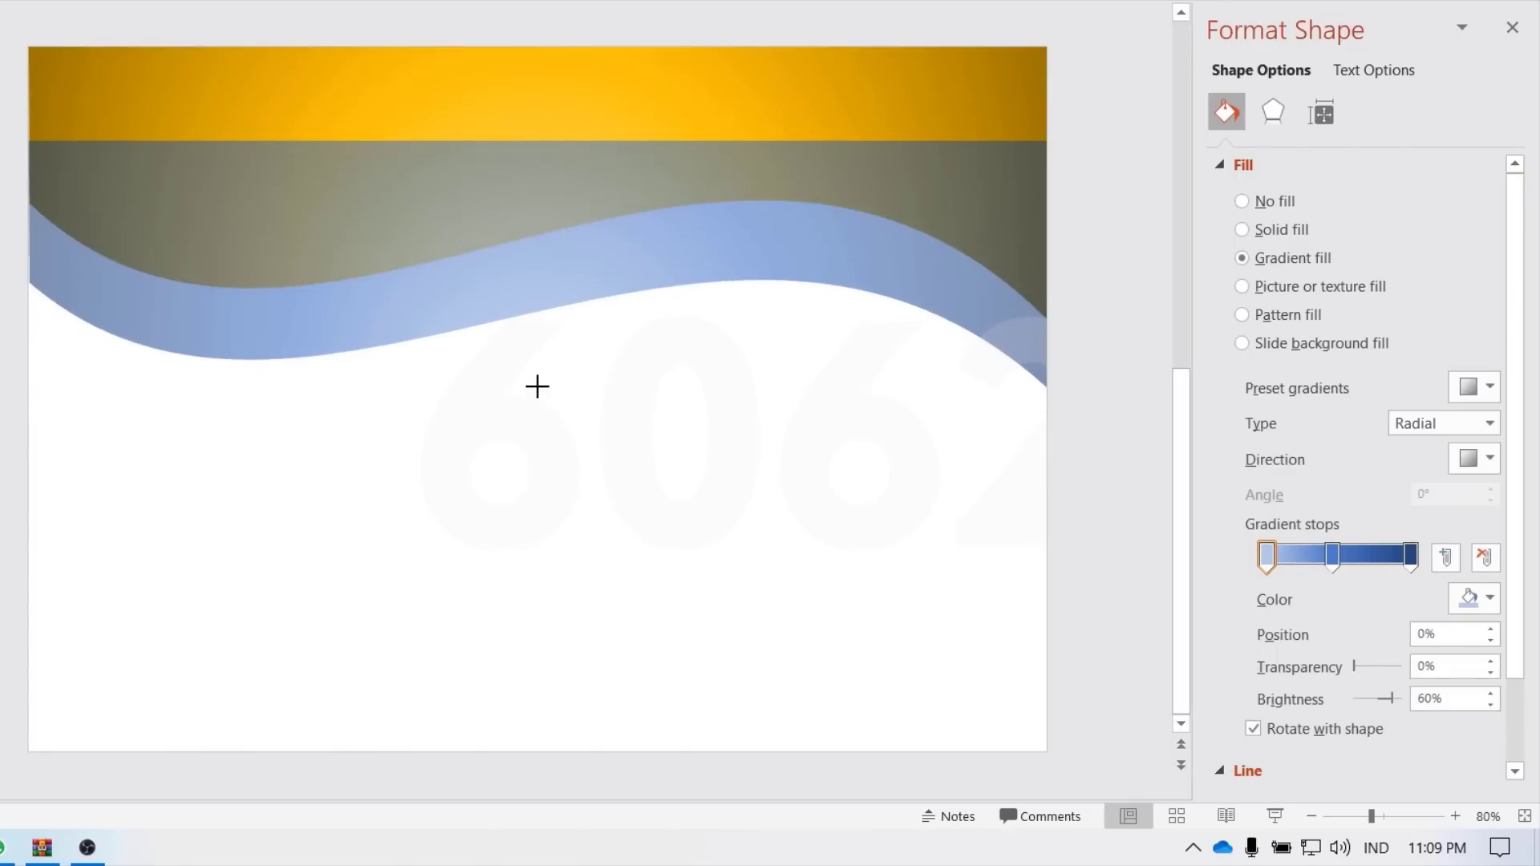
{"action": "mouse_move", "coordinate": [577, 224]}
{"action": "left_mouse_down"}
{"action": "mouse_move", "coordinate": [584, 128]}
{"action": "mouse_move", "coordinate": [592, 165]}
{"action": "left_mouse_up"}
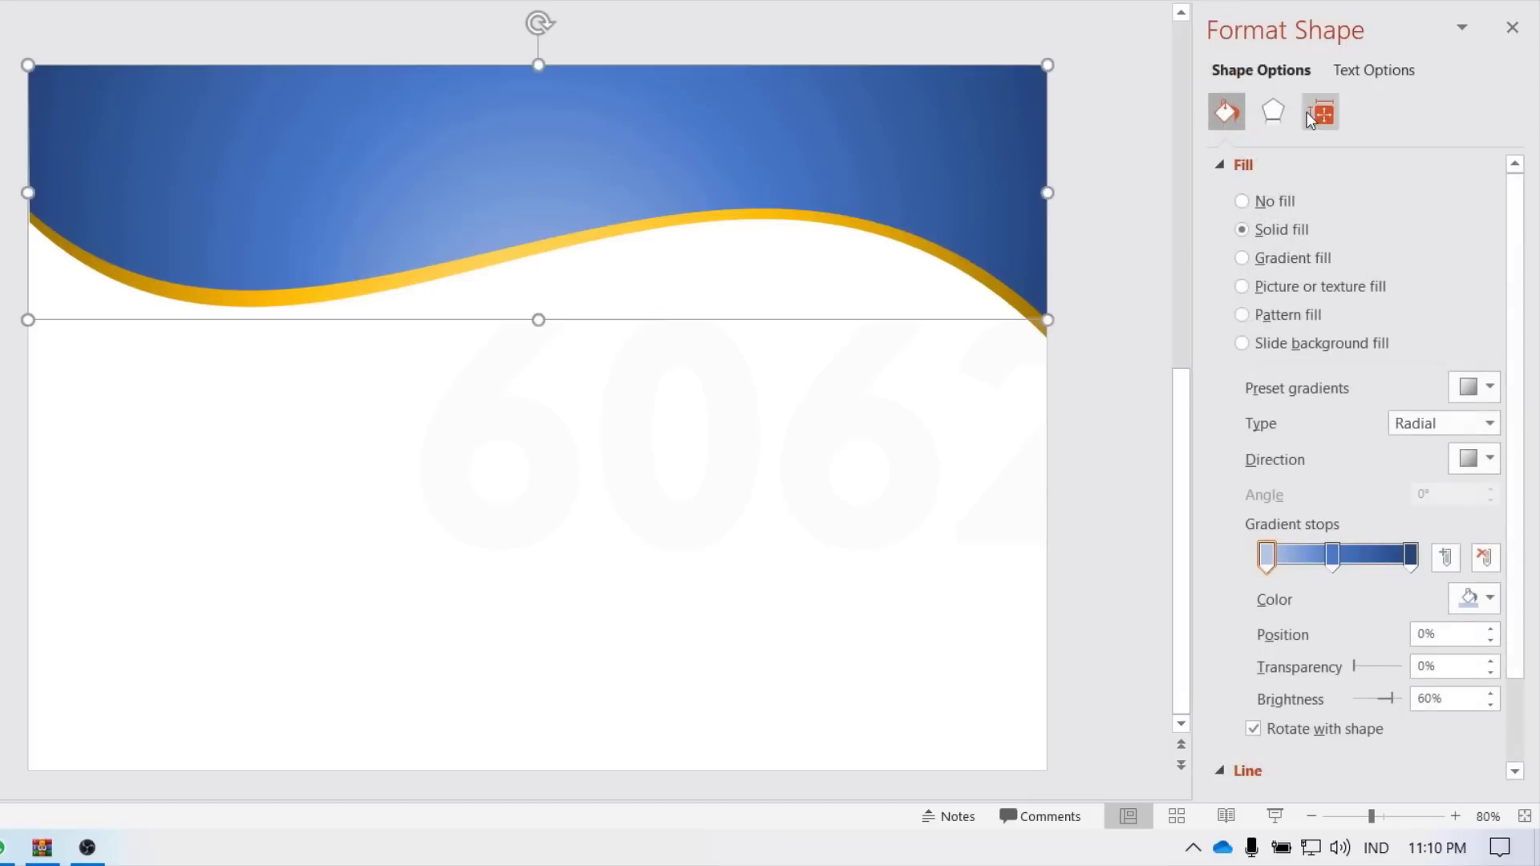
- Emboss the blue wave's edge with a 13 pt by 6 pt top bevel
{"action": "left_click", "coordinate": [1272, 113]}
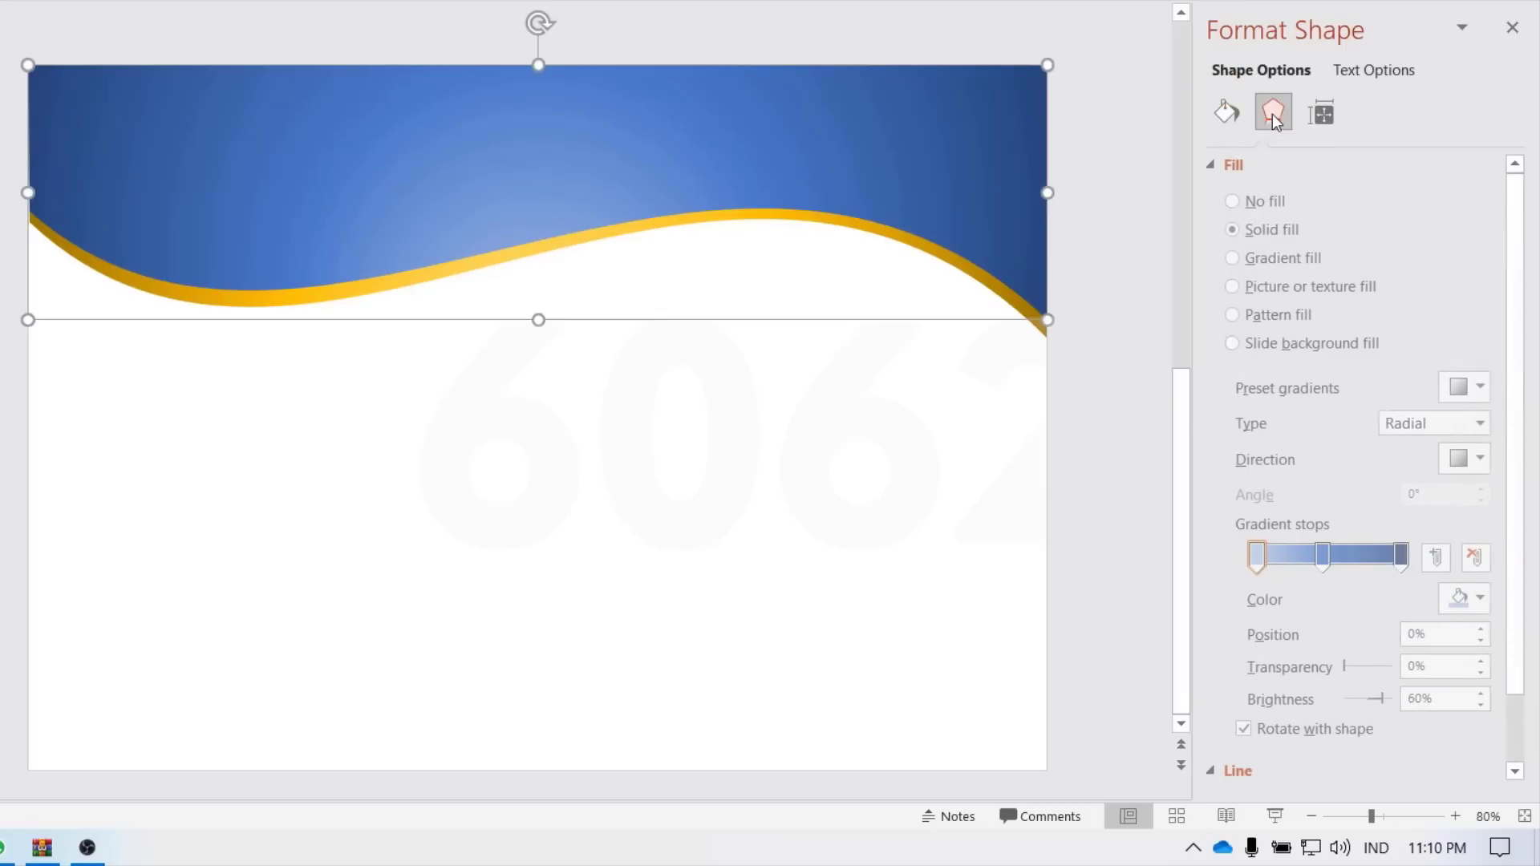
{"action": "left_click", "coordinate": [1224, 286]}
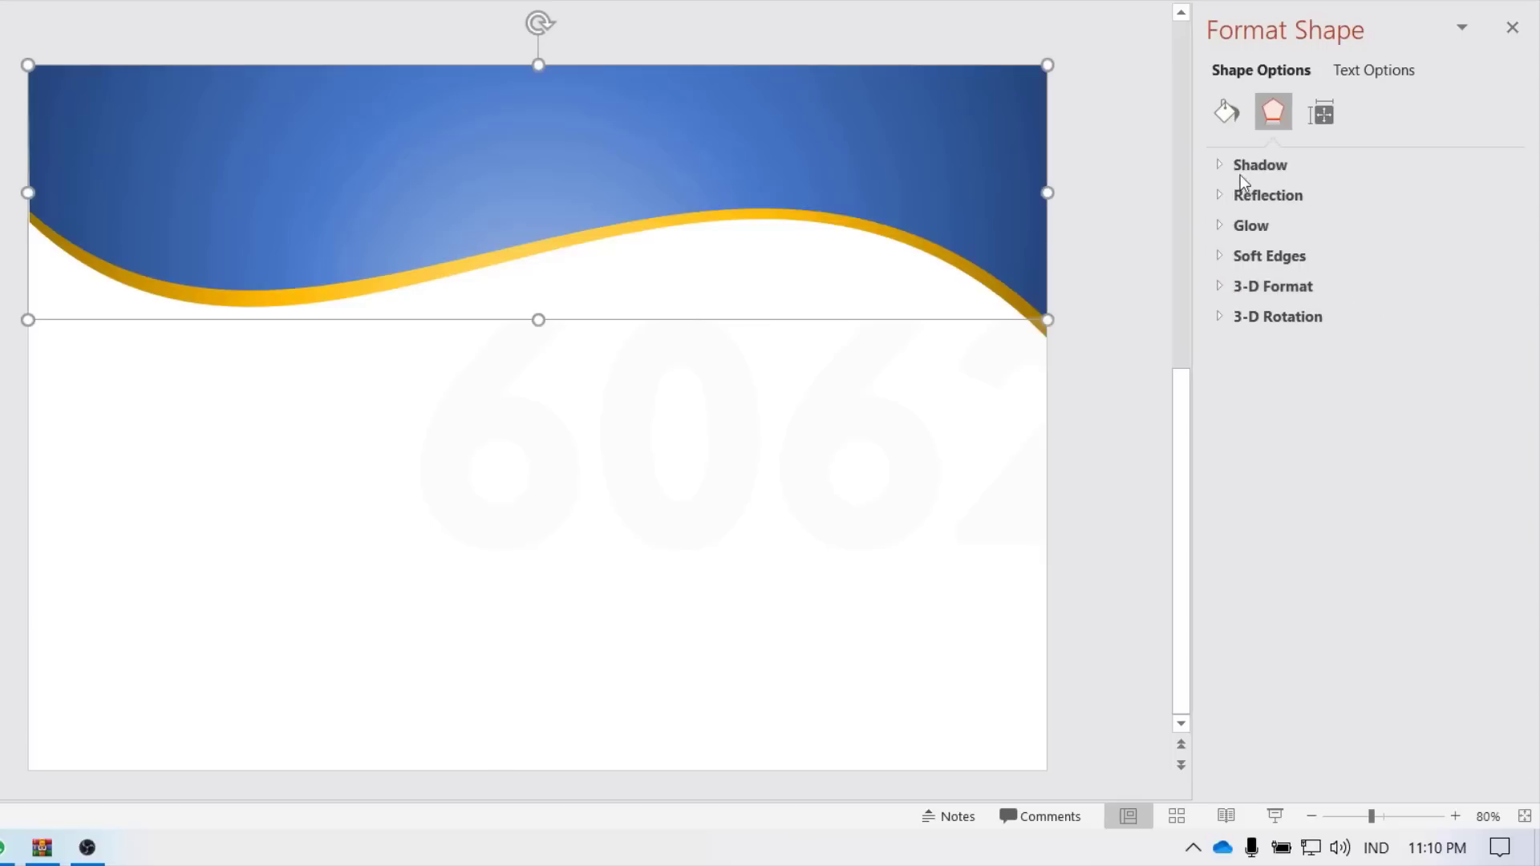
{"action": "left_click", "coordinate": [1235, 288]}
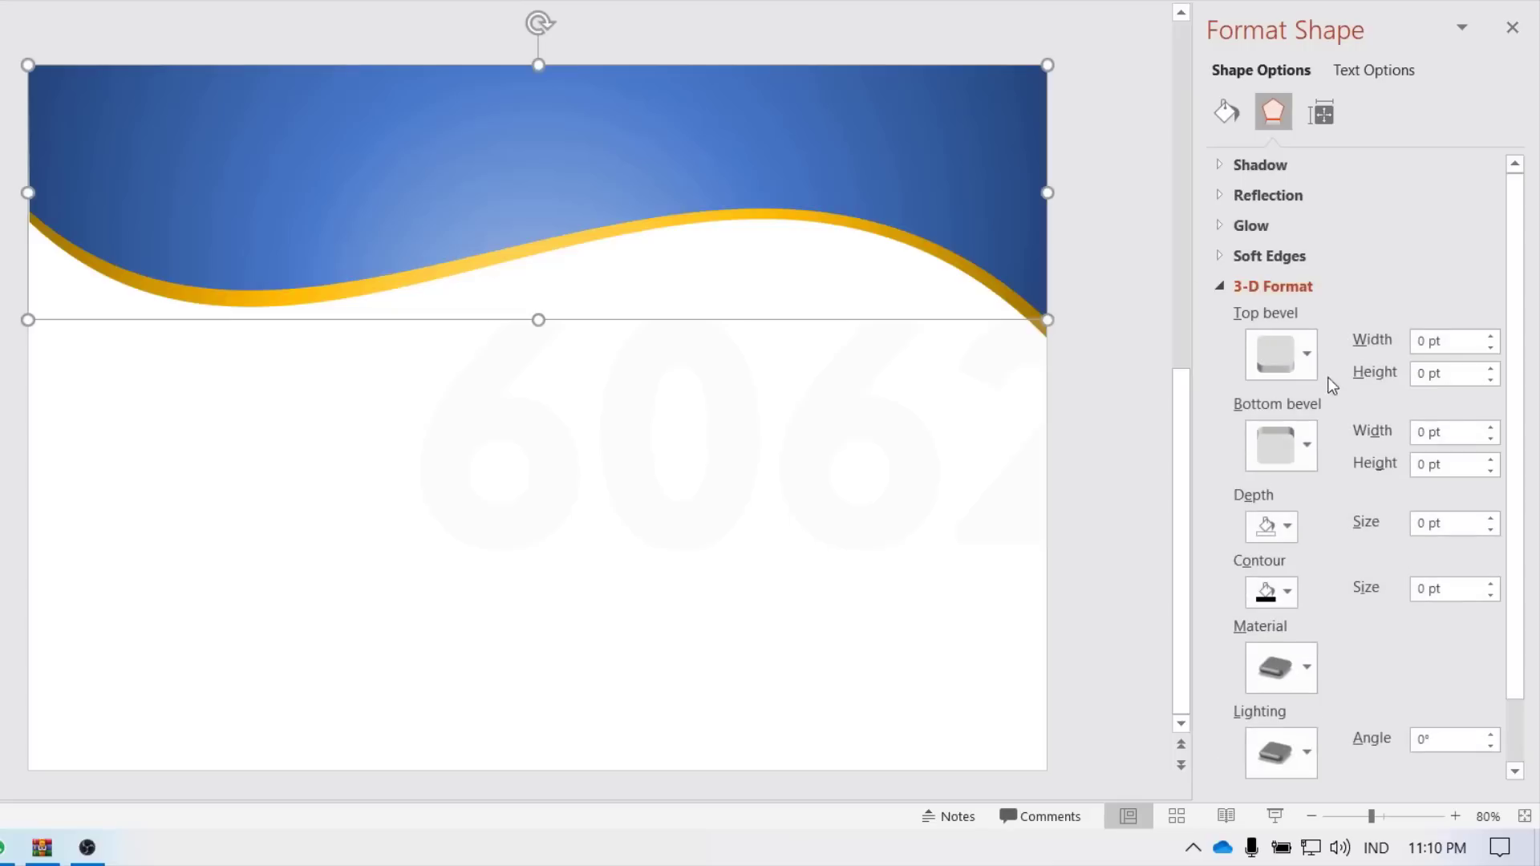
{"action": "left_click", "coordinate": [1314, 361]}
{"action": "left_click", "coordinate": [1484, 536]}
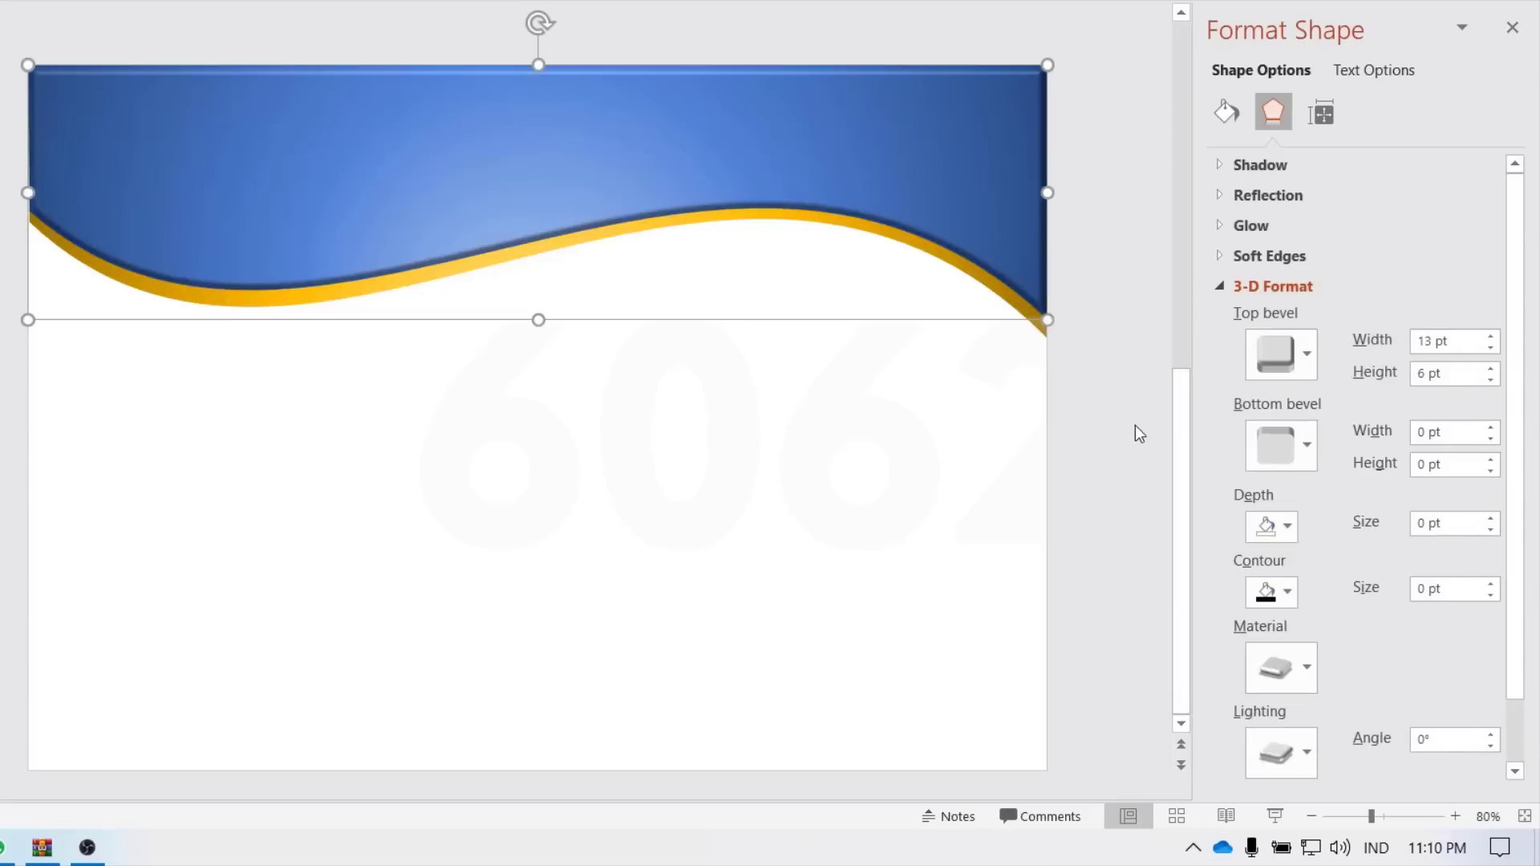
{"action": "left_click", "coordinate": [1124, 353]}
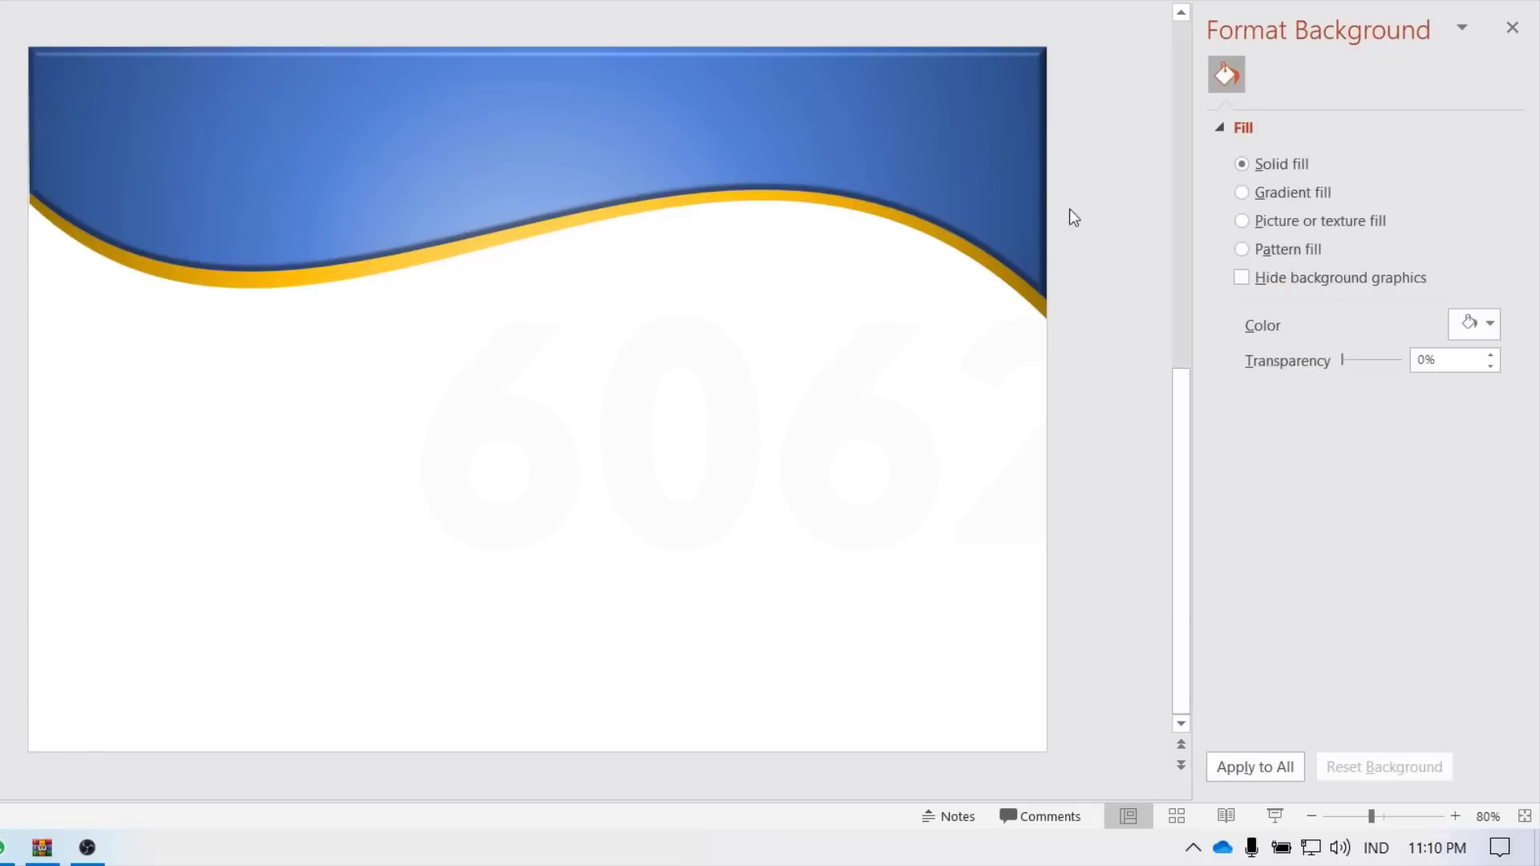
{"action": "left_click_drag", "start_coordinate": [1181, 489], "coordinate": [1195, 384]}
{"action": "key", "text": "Page_Up"}
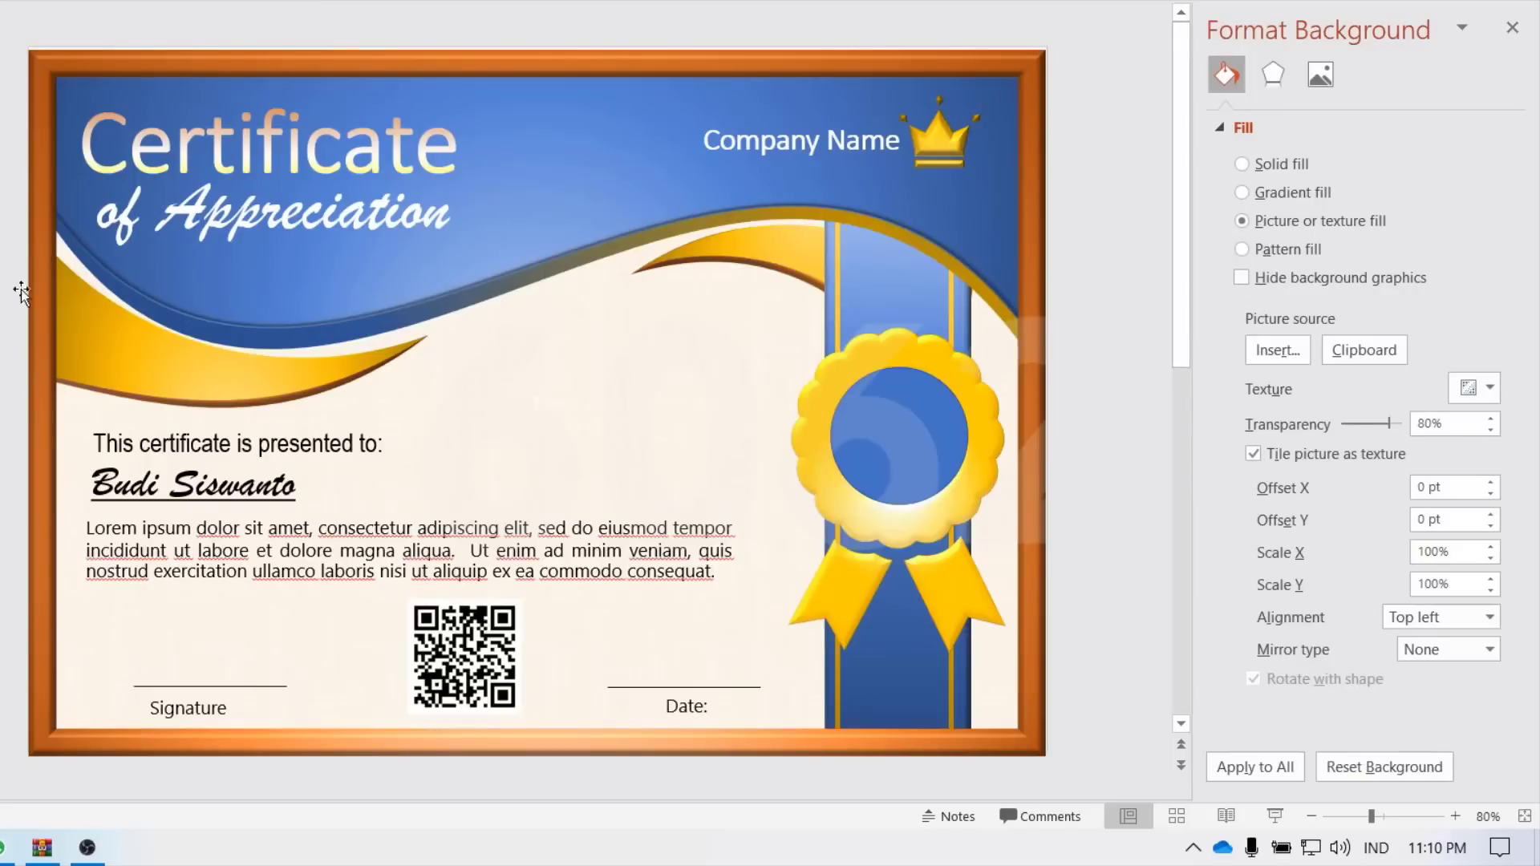
{"action": "key", "text": "Page_Down"}
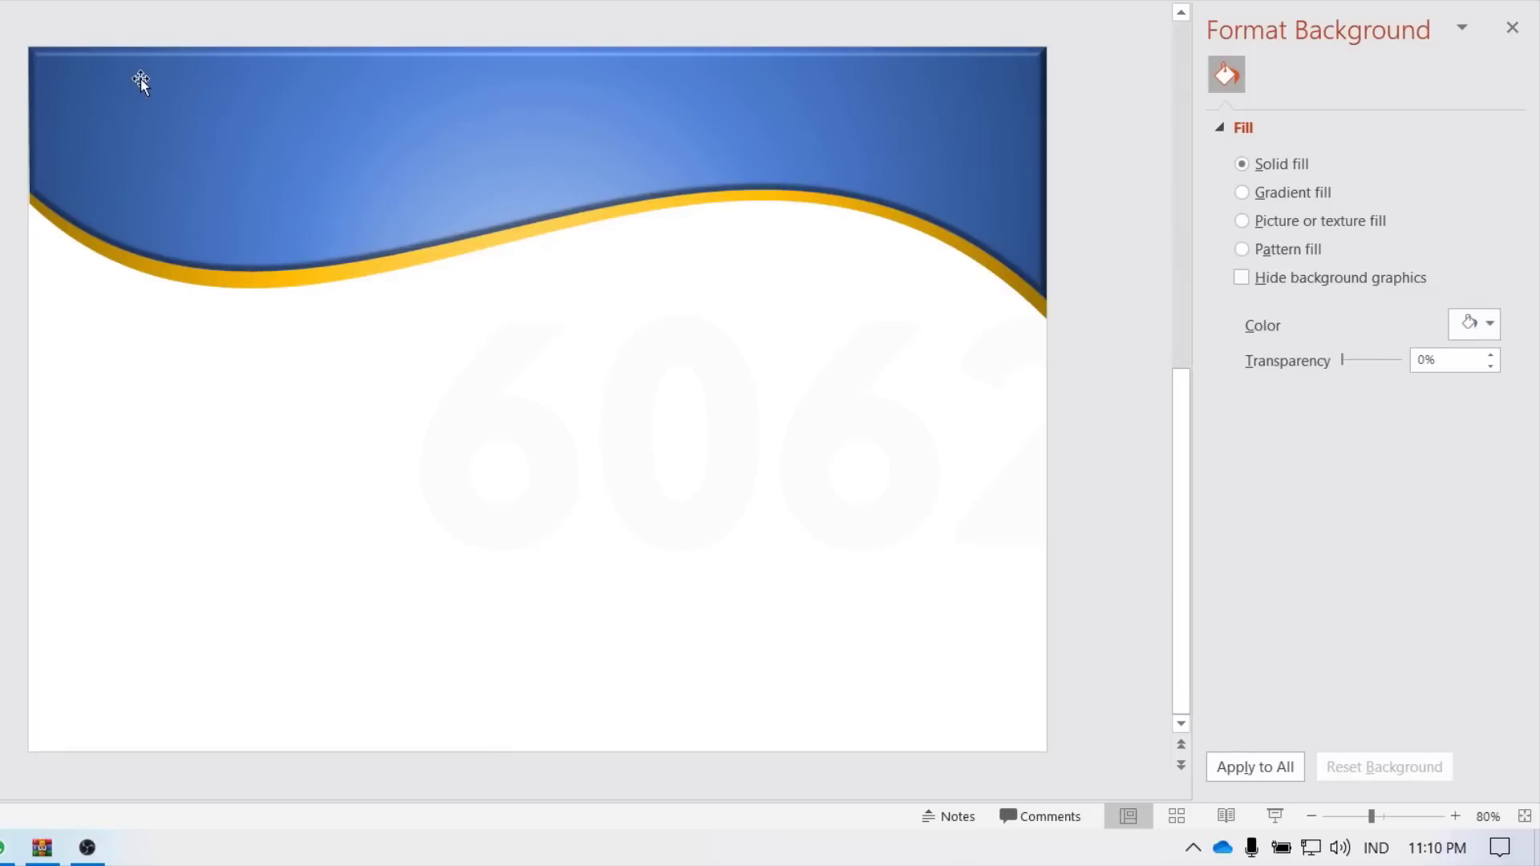
- Draw a blue right triangle below the wave and move it against the slide's left edge
{"action": "left_click", "coordinate": [72, 7]}
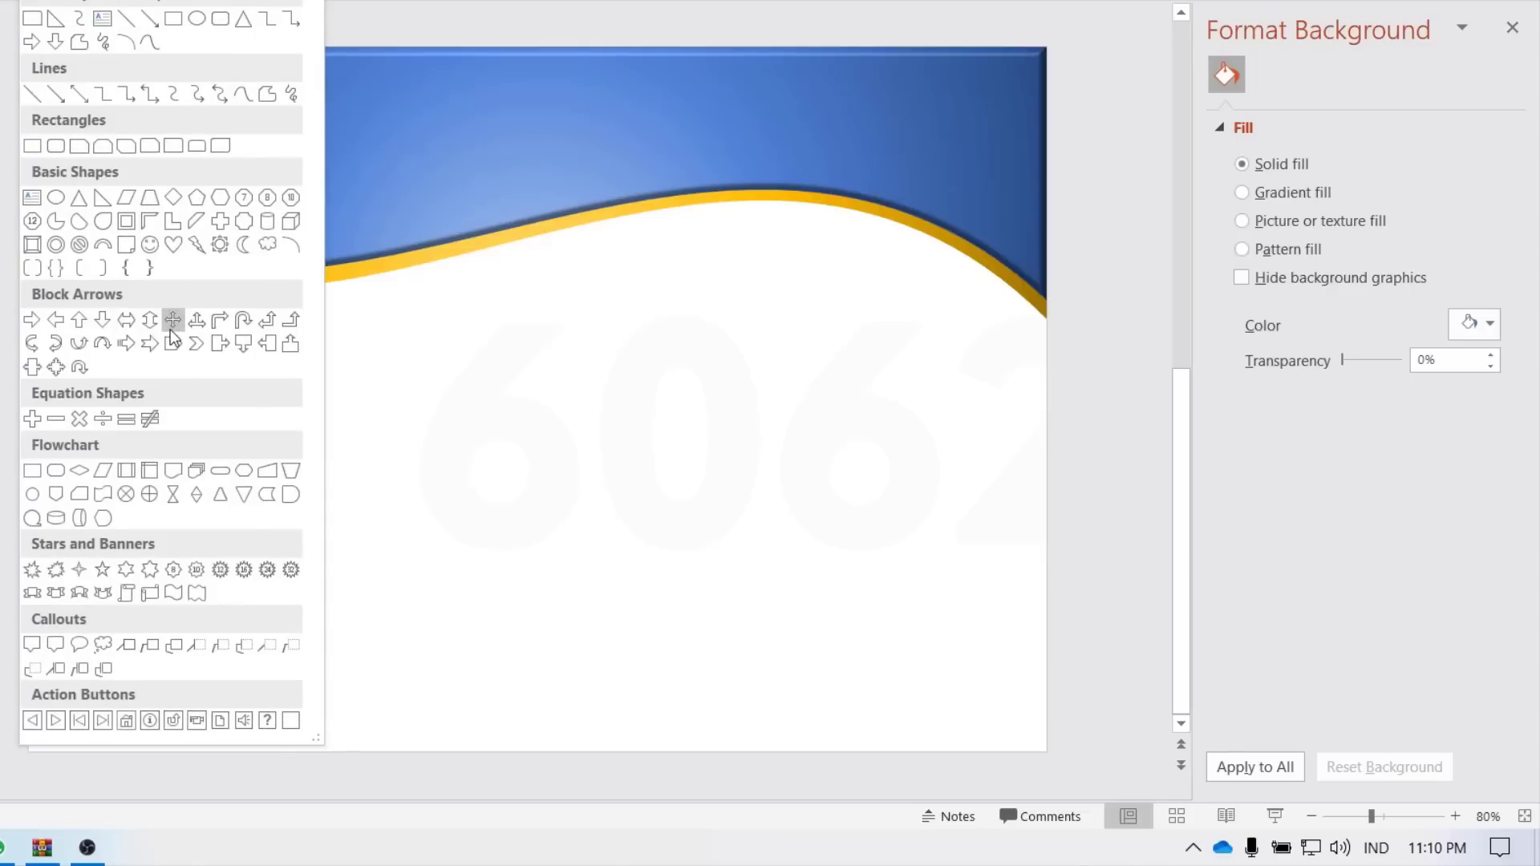
{"action": "left_click", "coordinate": [102, 201]}
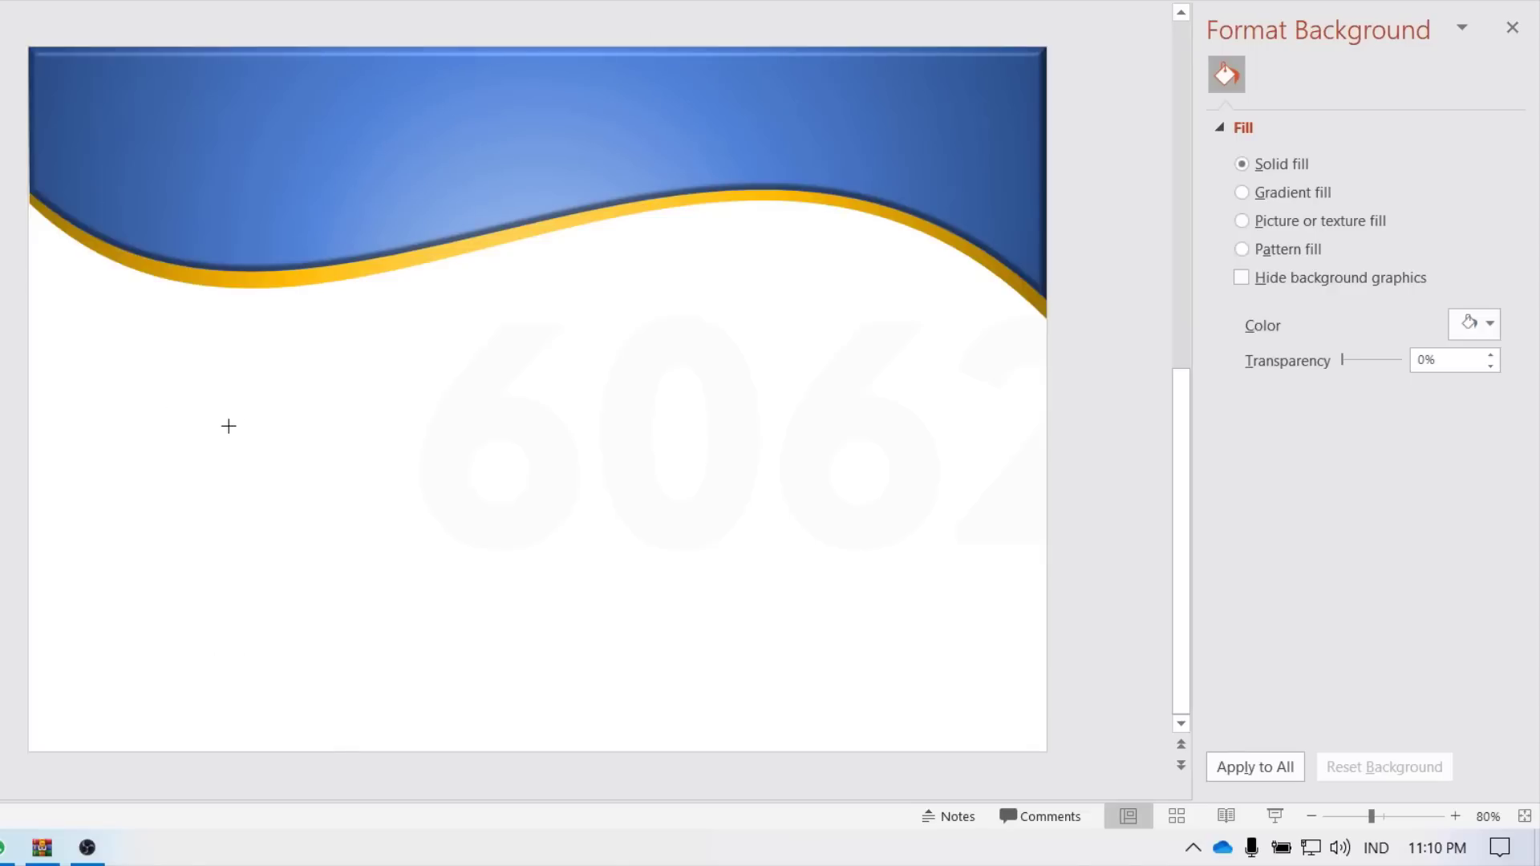
{"action": "left_click_drag", "start_coordinate": [99, 345], "coordinate": [455, 481]}
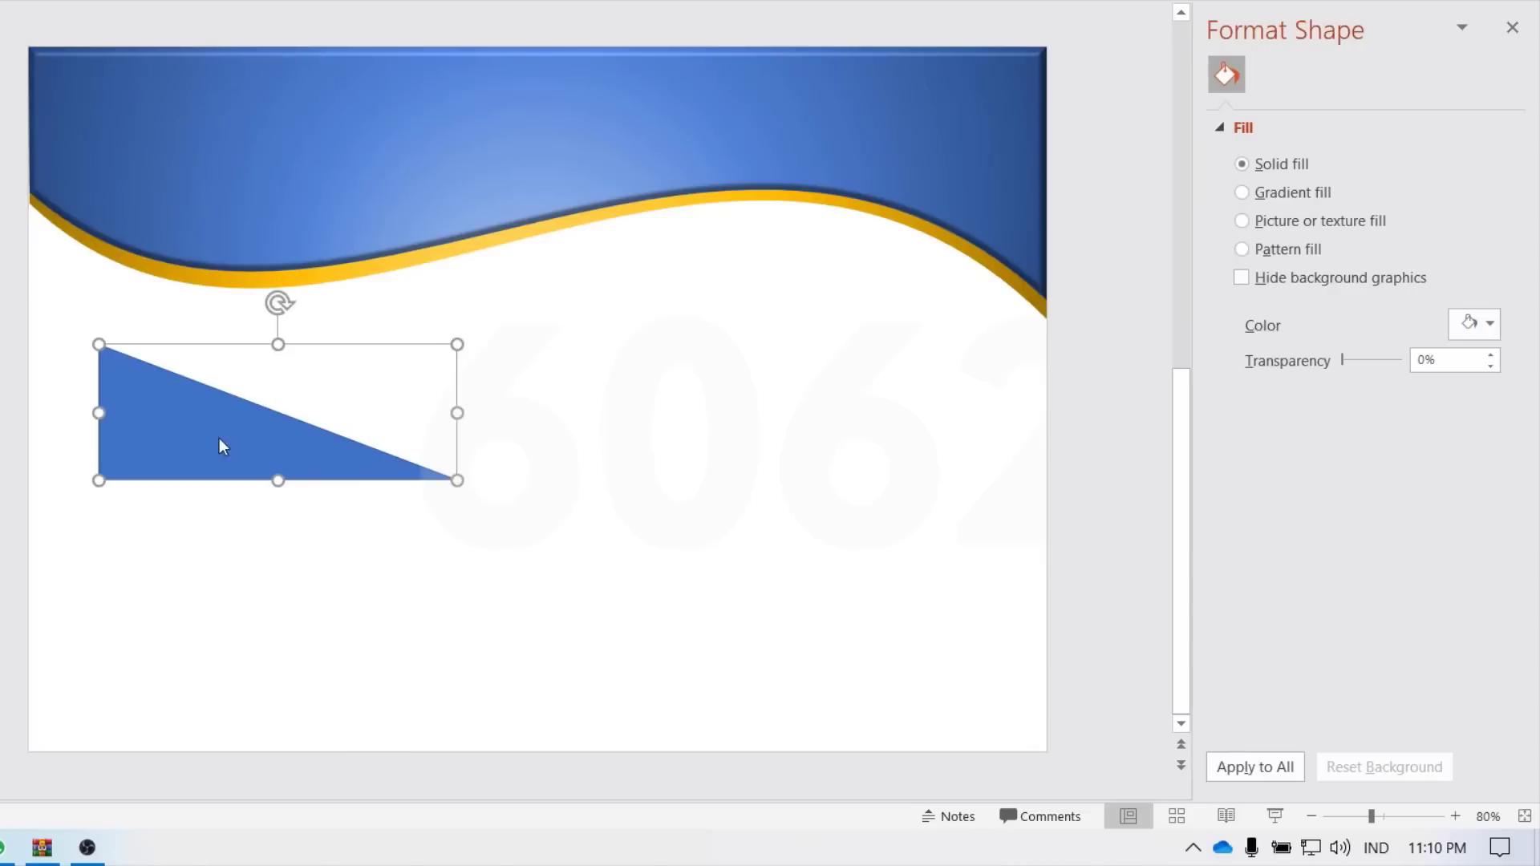
{"action": "mouse_move", "coordinate": [220, 443]}
{"action": "left_mouse_down"}
{"action": "mouse_move", "coordinate": [140, 353]}
{"action": "mouse_move", "coordinate": [148, 311]}
{"action": "left_mouse_up"}
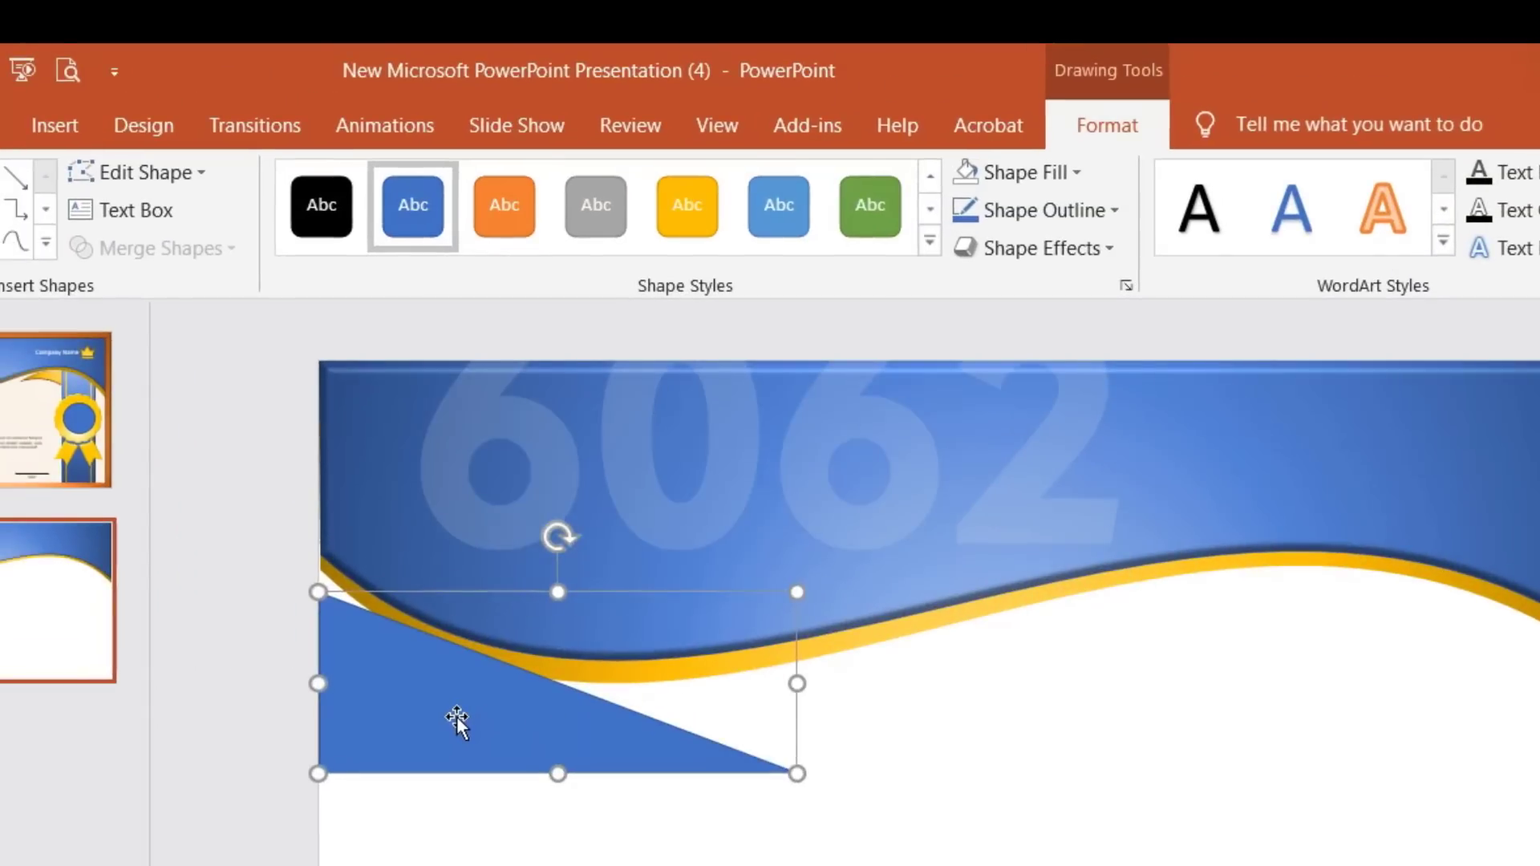
- Edit the triangle's points, curving its slanted, top and bottom edges and raising its tip toward the wave
{"action": "right_click", "coordinate": [458, 725]}
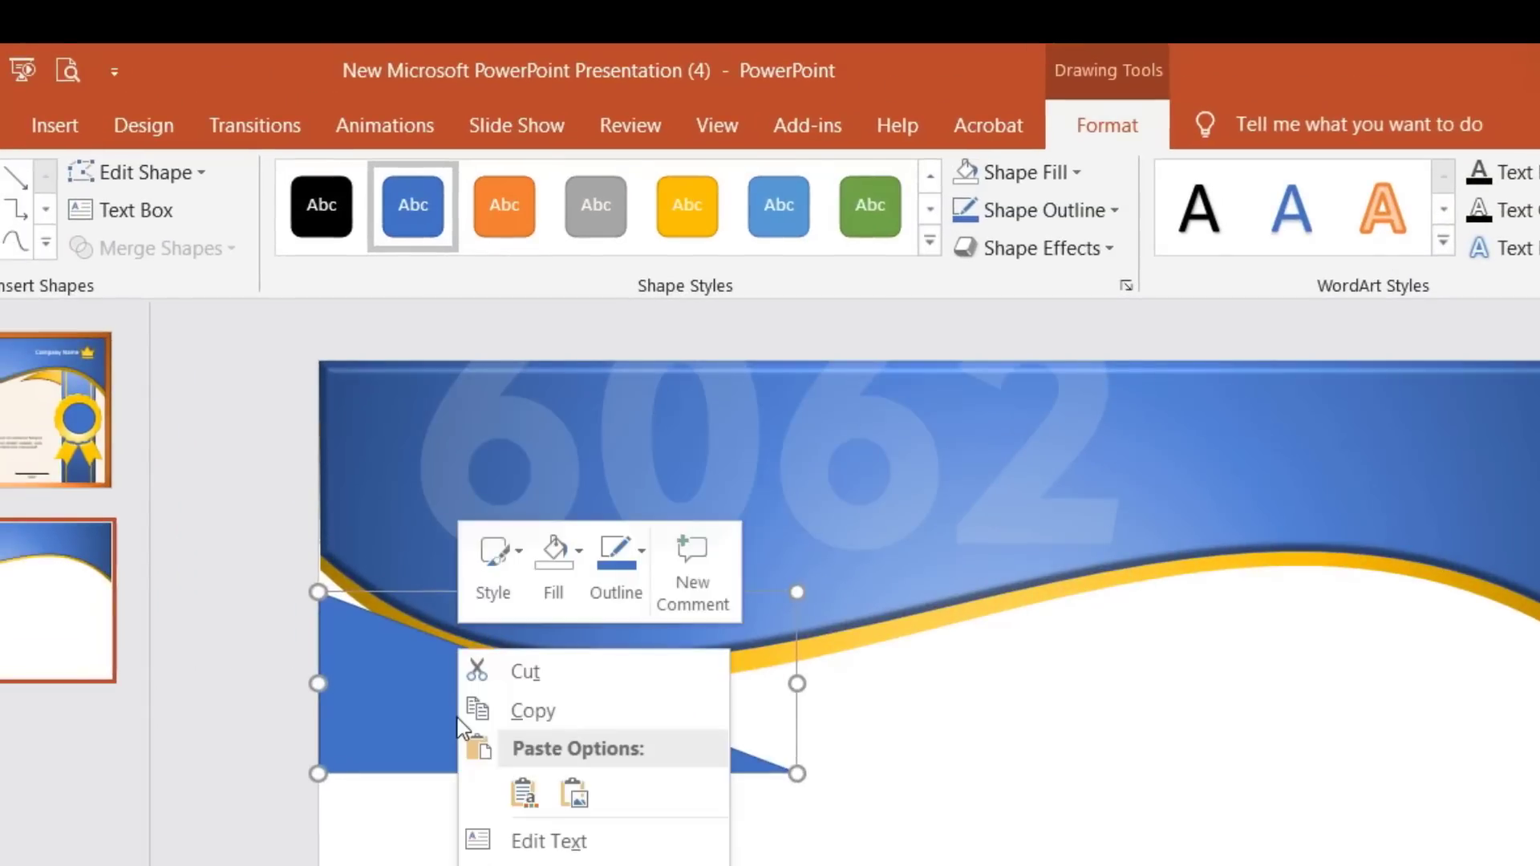
{"action": "left_click", "coordinate": [1100, 130]}
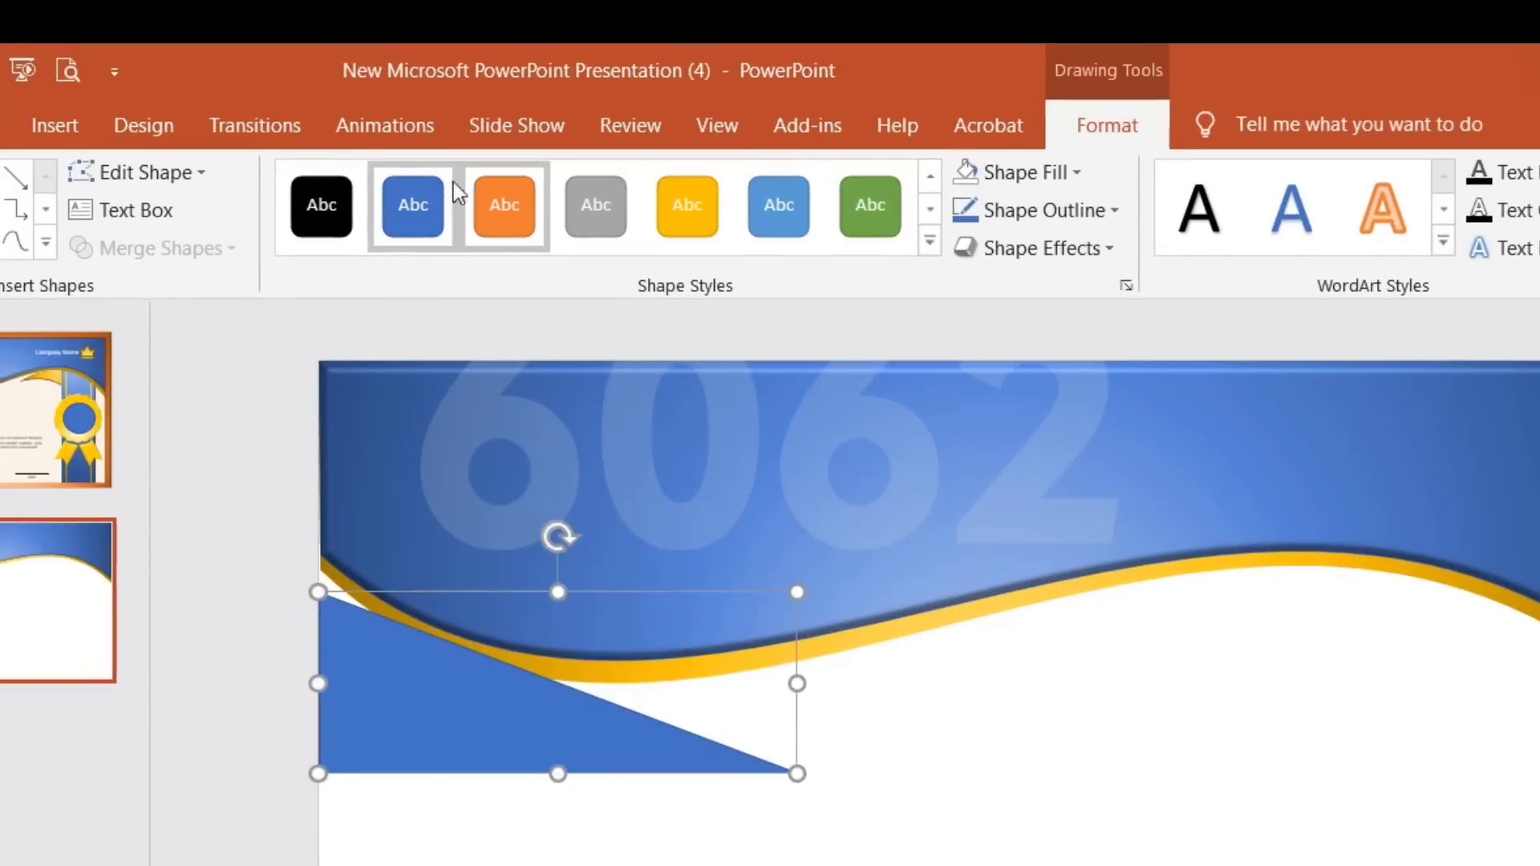
{"action": "left_click", "coordinate": [202, 172]}
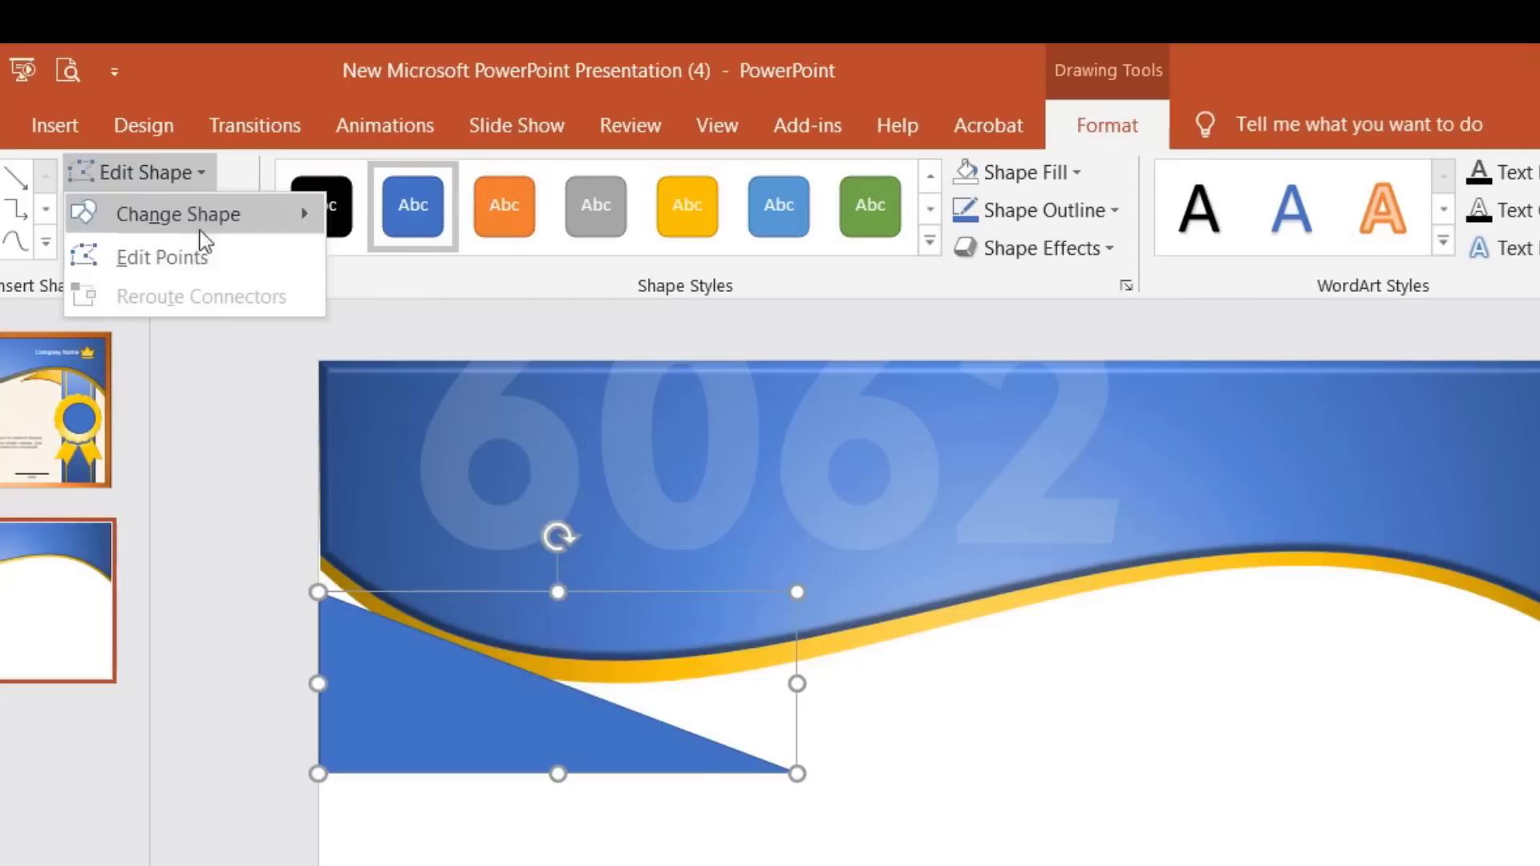
{"action": "left_click", "coordinate": [202, 258]}
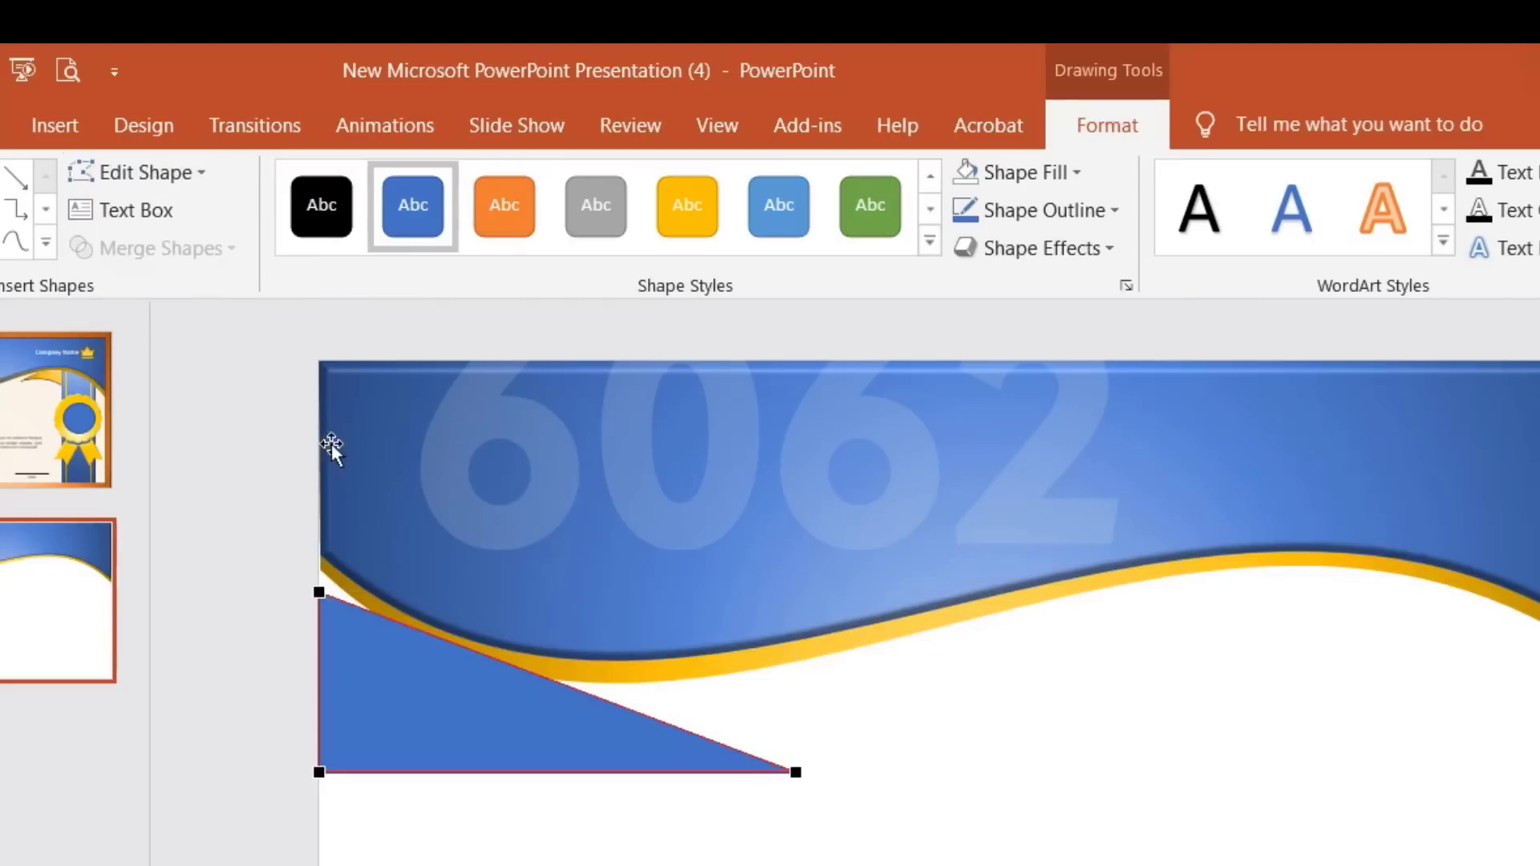
{"action": "left_click", "coordinate": [796, 772]}
{"action": "left_click_drag", "start_coordinate": [620, 722], "coordinate": [443, 708]}
{"action": "left_click", "coordinate": [319, 591]}
{"action": "left_click_drag", "start_coordinate": [474, 650], "coordinate": [373, 668]}
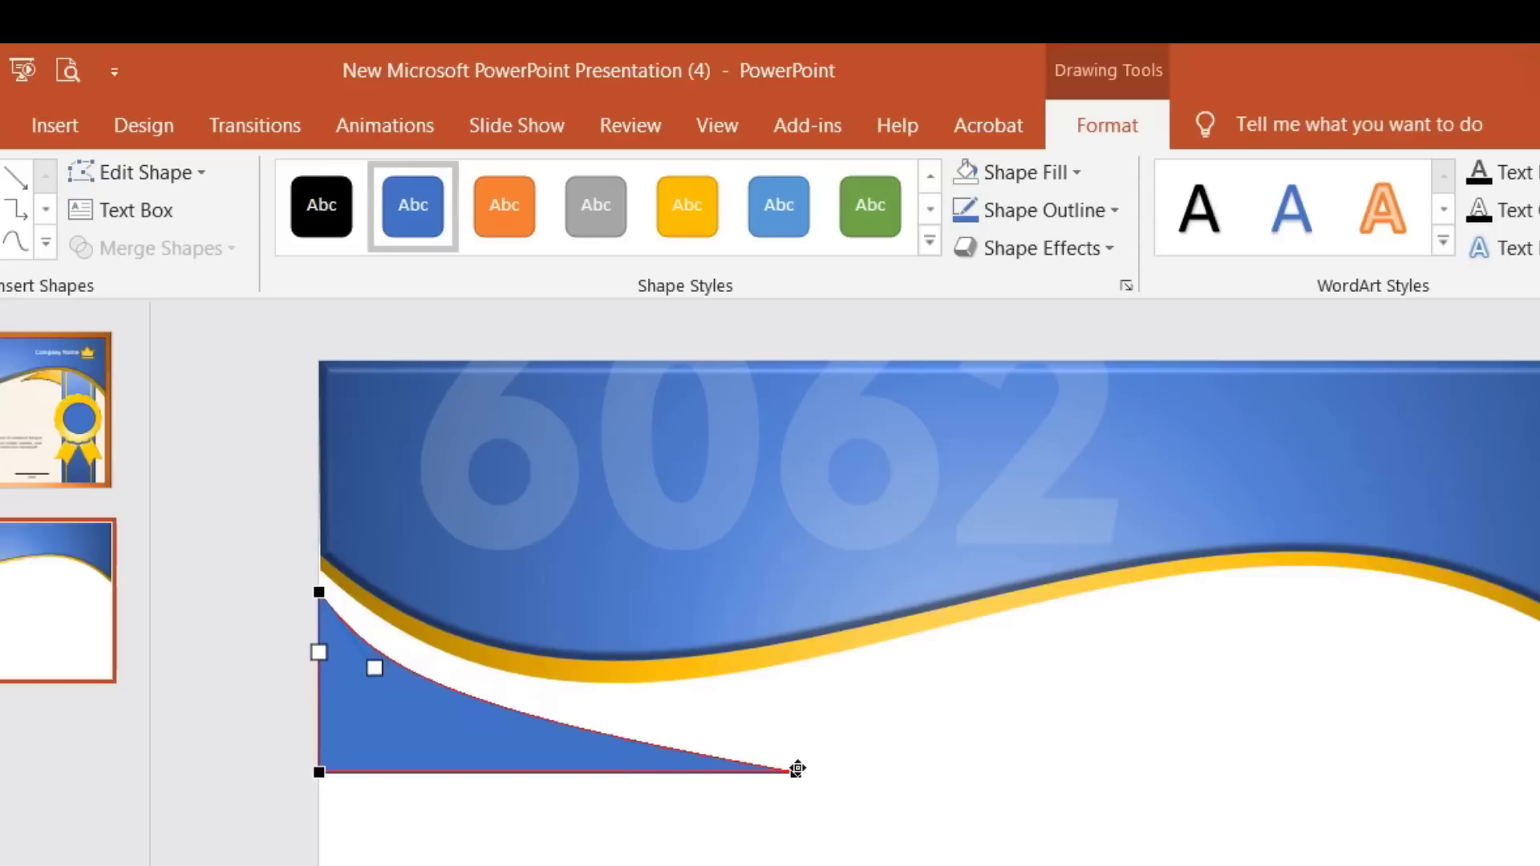
{"action": "left_click_drag", "start_coordinate": [796, 769], "coordinate": [807, 681]}
{"action": "left_click_drag", "start_coordinate": [456, 618], "coordinate": [448, 711]}
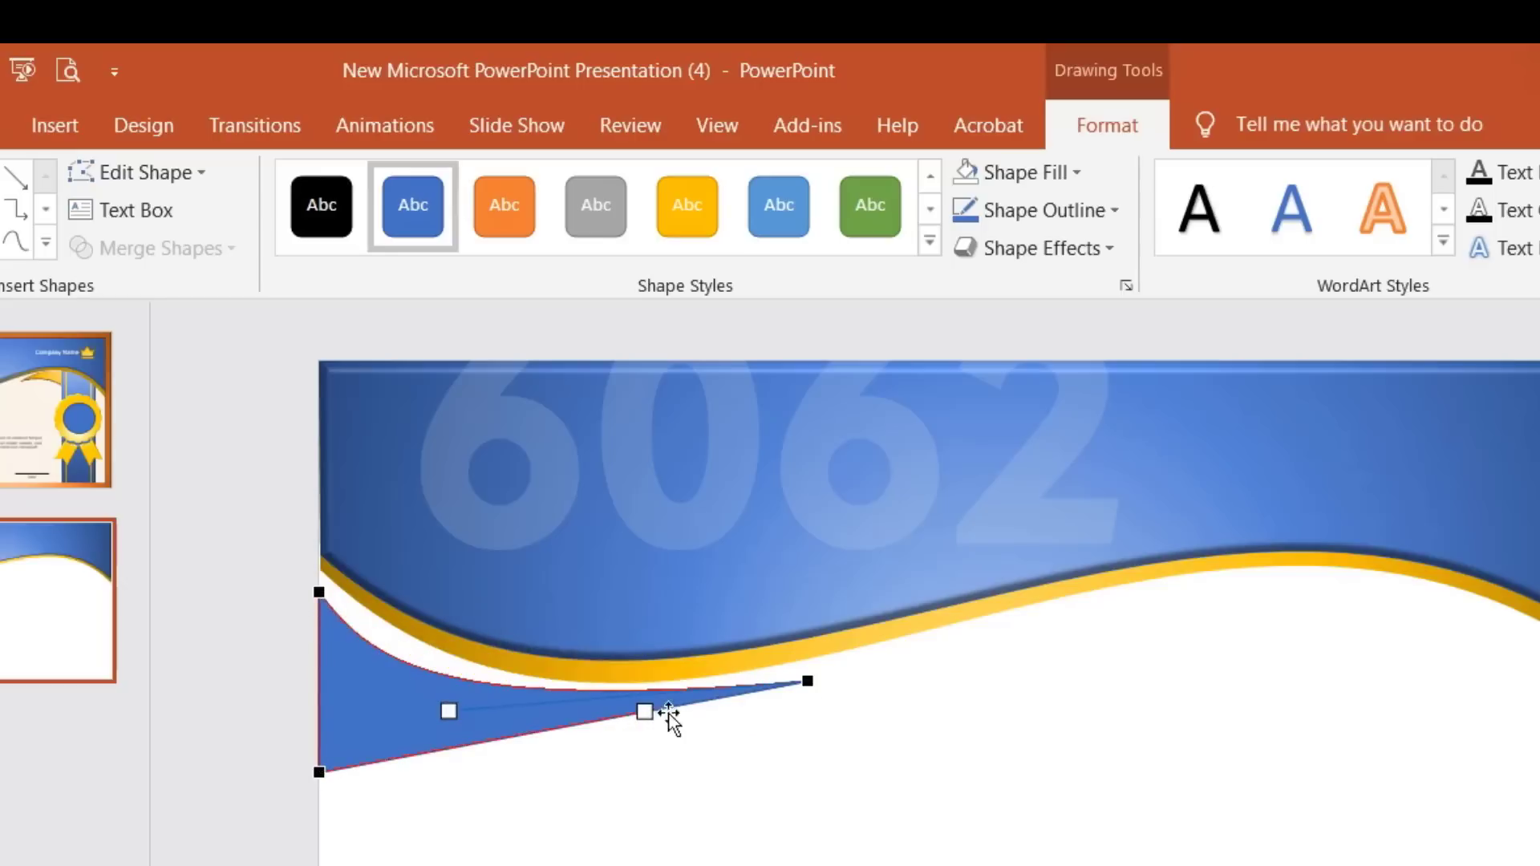
{"action": "left_click_drag", "start_coordinate": [645, 712], "coordinate": [643, 771]}
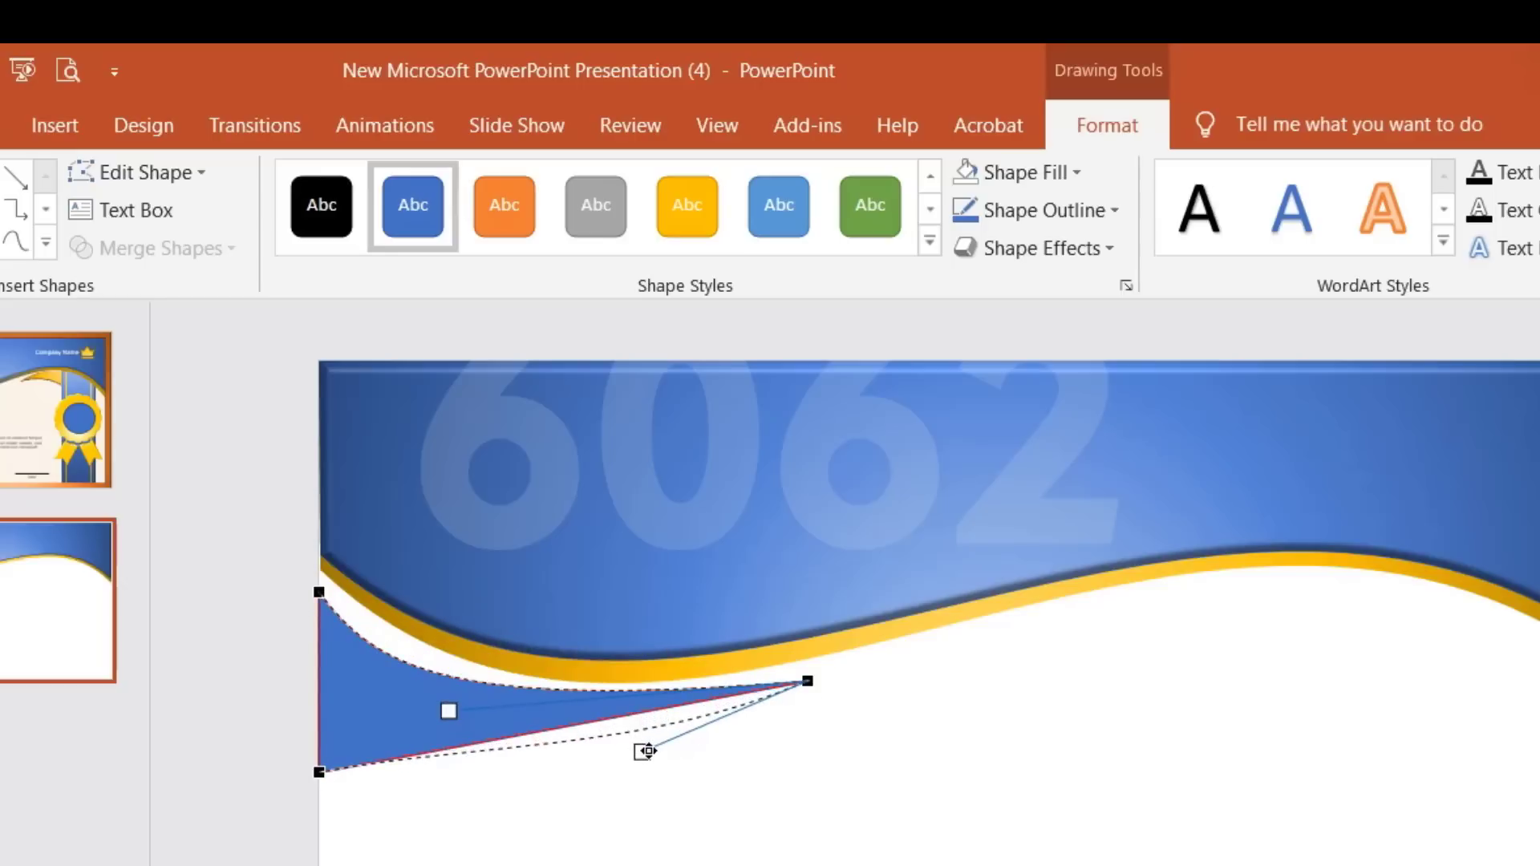
{"action": "left_click", "coordinate": [319, 772]}
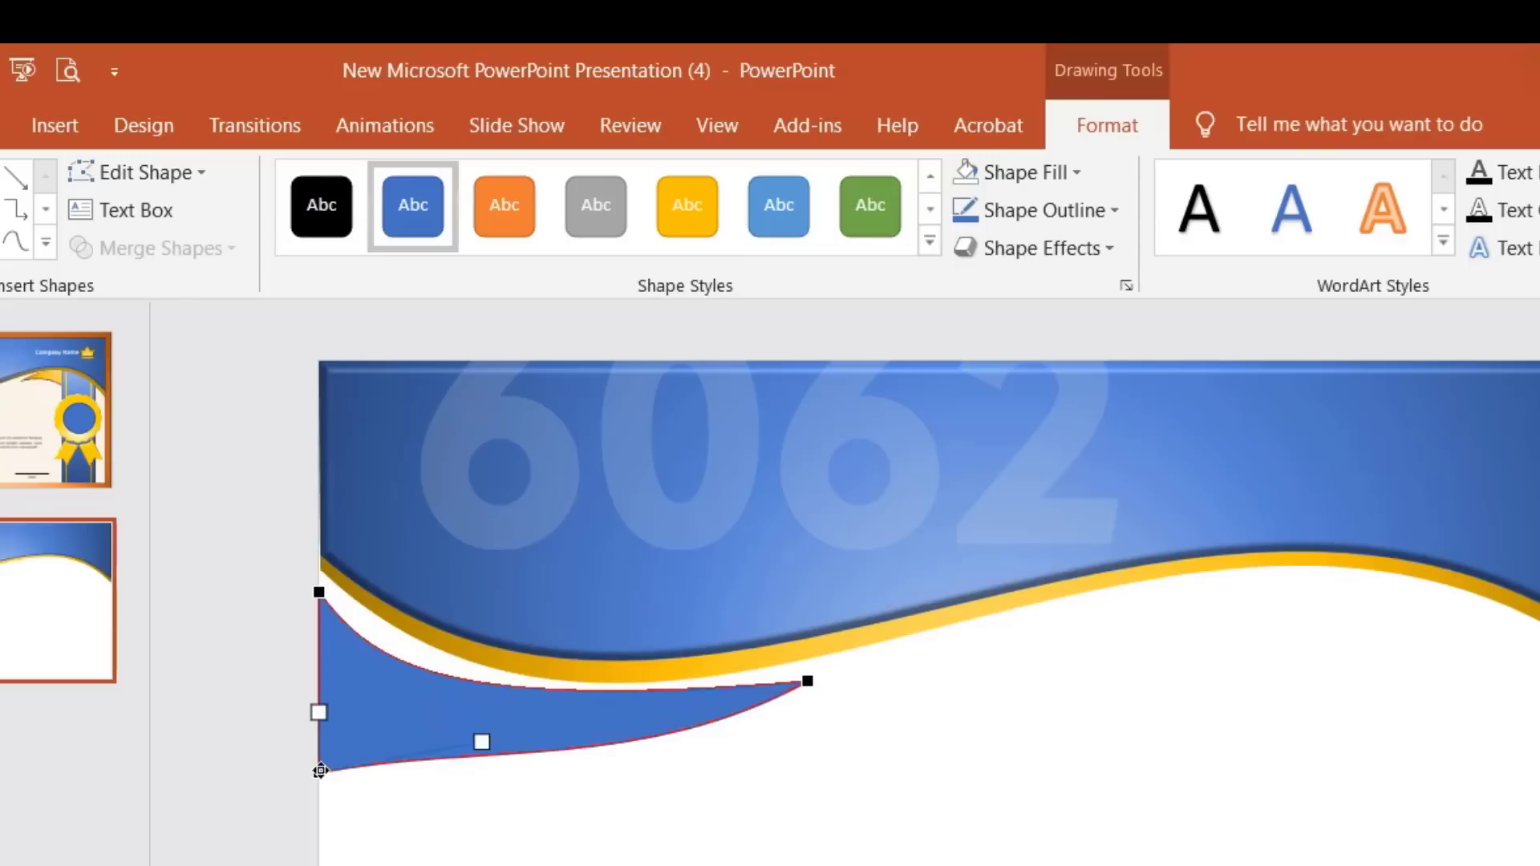
{"action": "left_click_drag", "start_coordinate": [483, 741], "coordinate": [470, 786]}
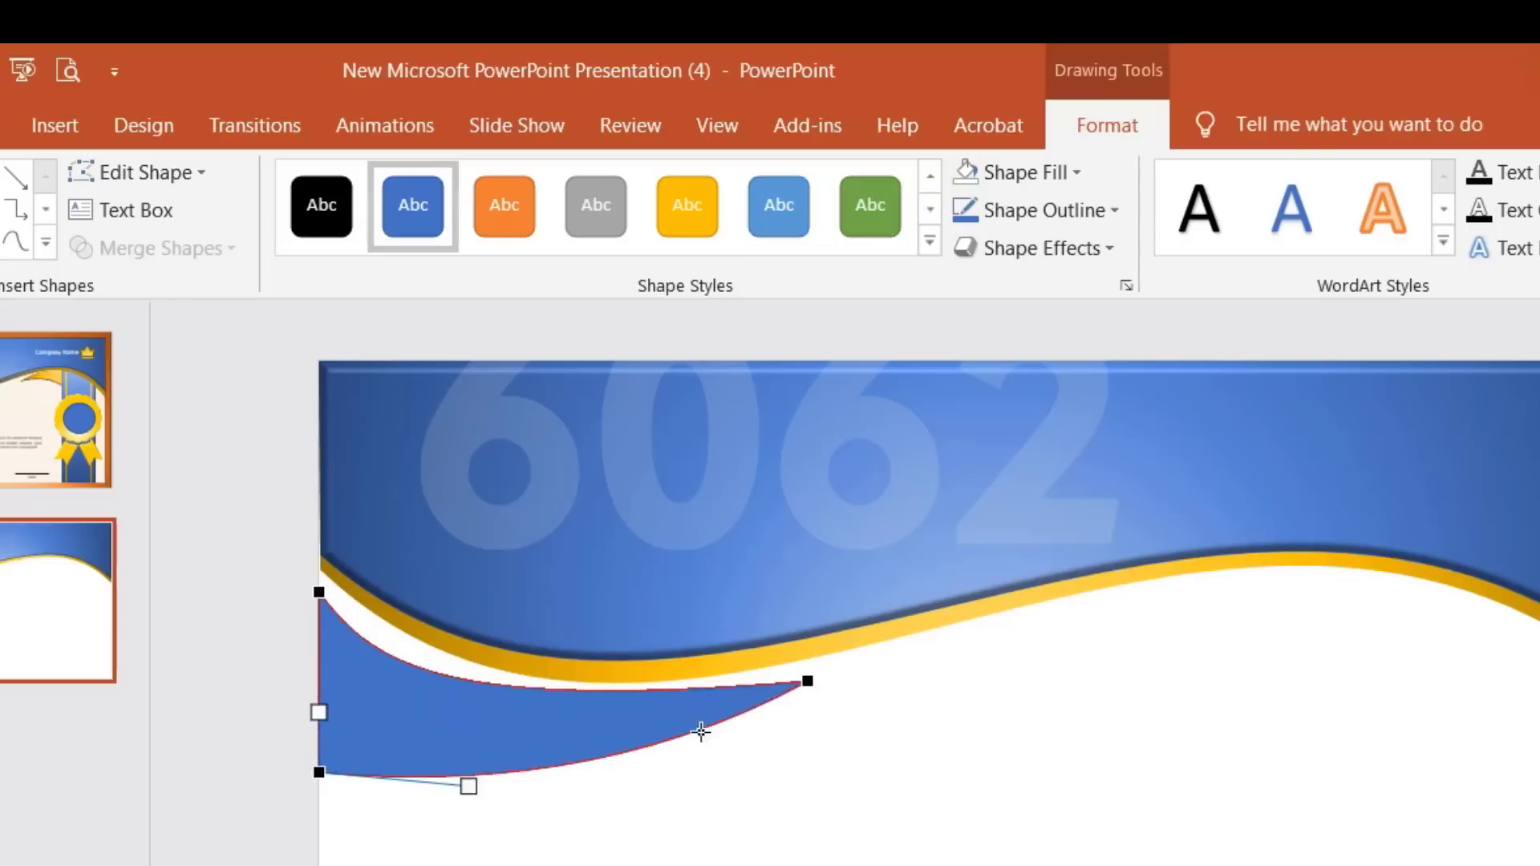
{"action": "left_click", "coordinate": [231, 671]}
- Refine the swoosh's upper edge and the lower edge near its tip with another Edit Points pass
{"action": "left_click", "coordinate": [580, 725]}
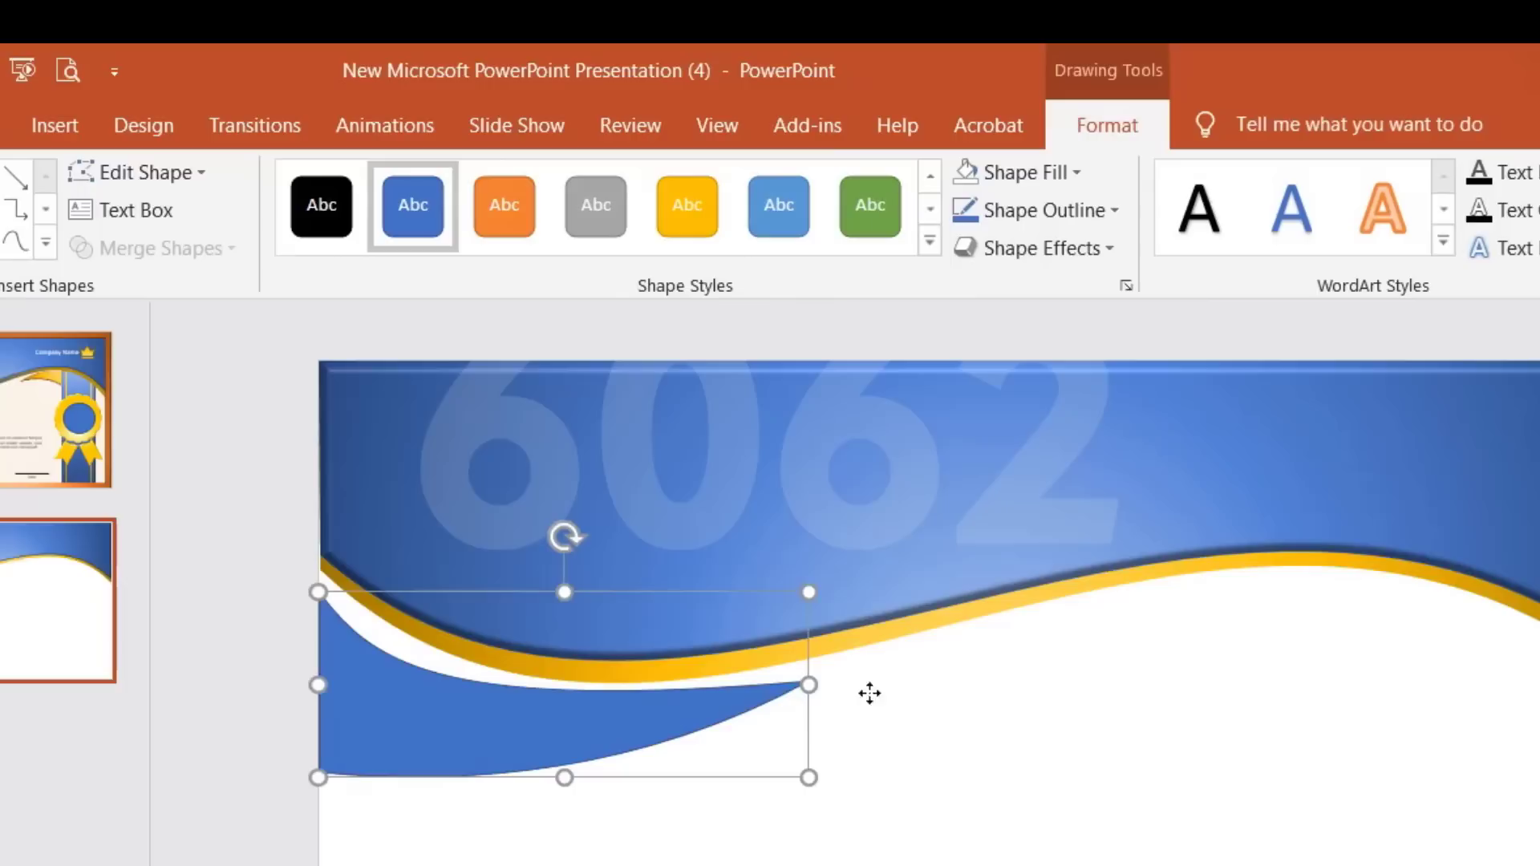
{"action": "left_click", "coordinate": [173, 175]}
{"action": "mouse_move", "coordinate": [178, 214]}
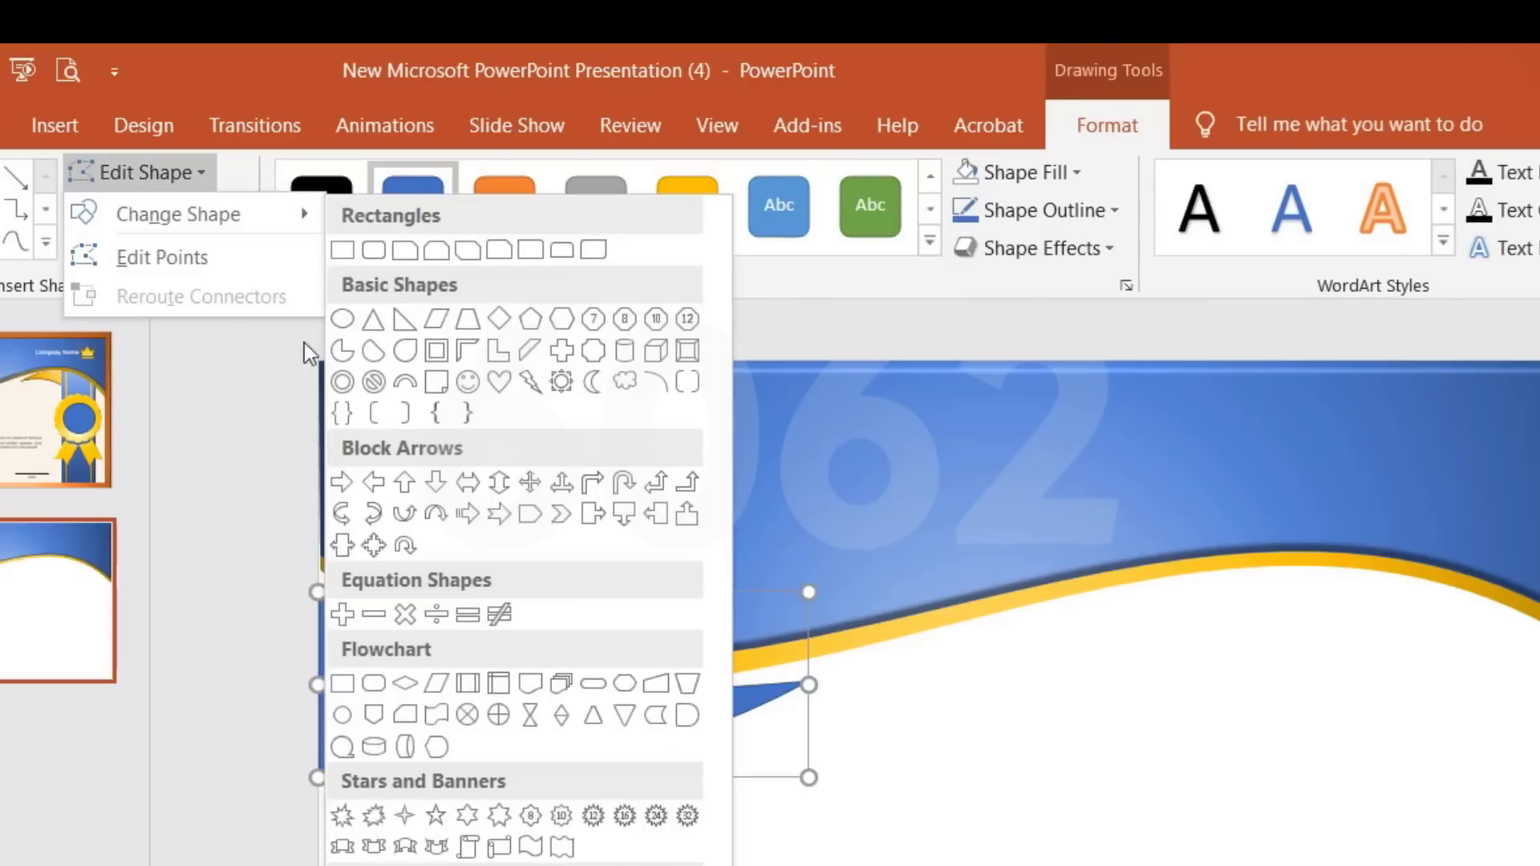
{"action": "left_click", "coordinate": [176, 255]}
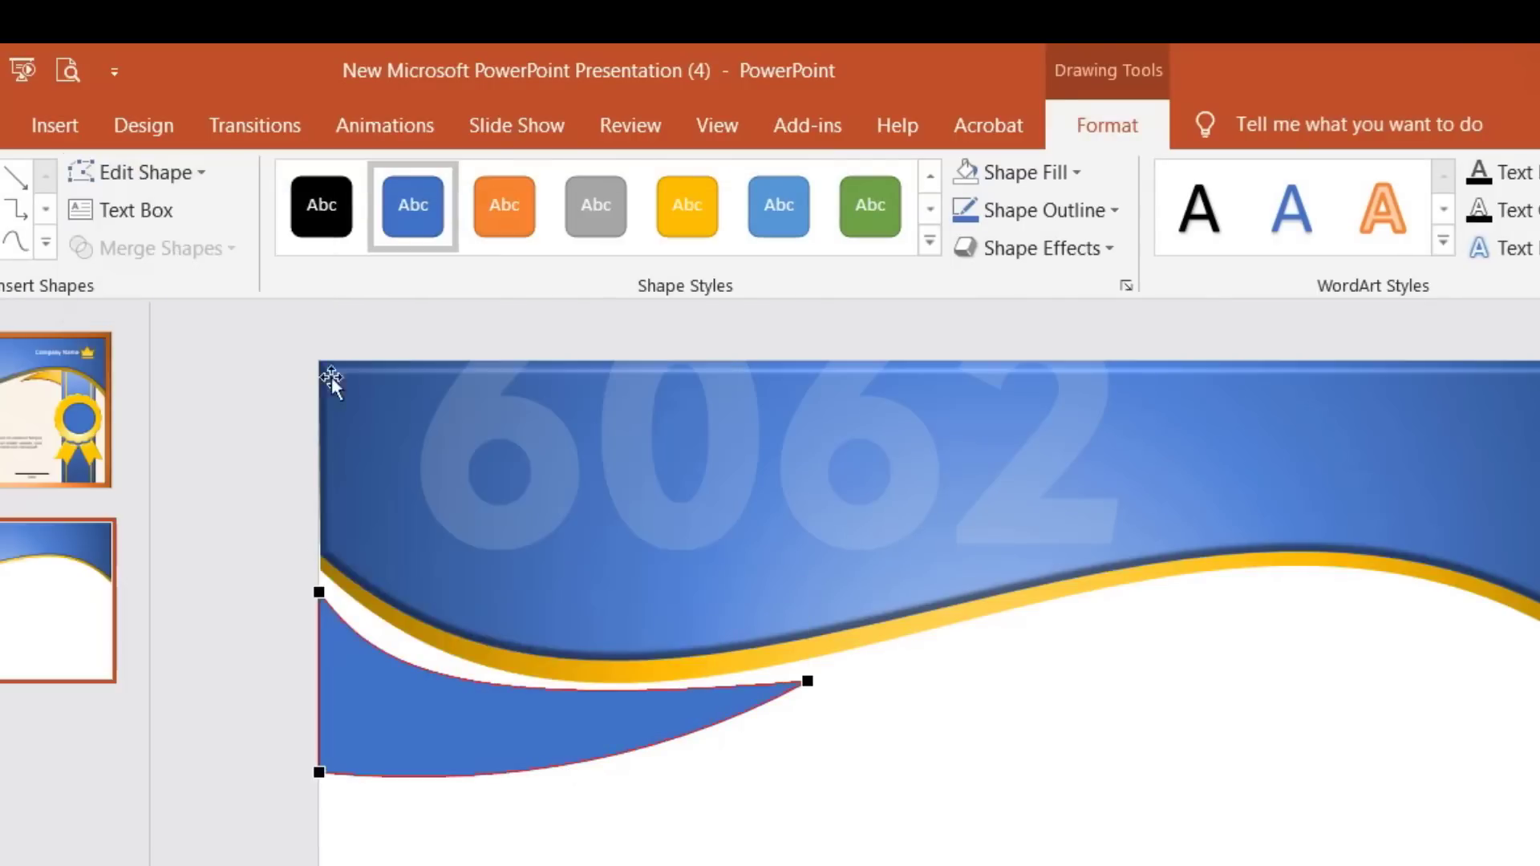
{"action": "left_click", "coordinate": [318, 590]}
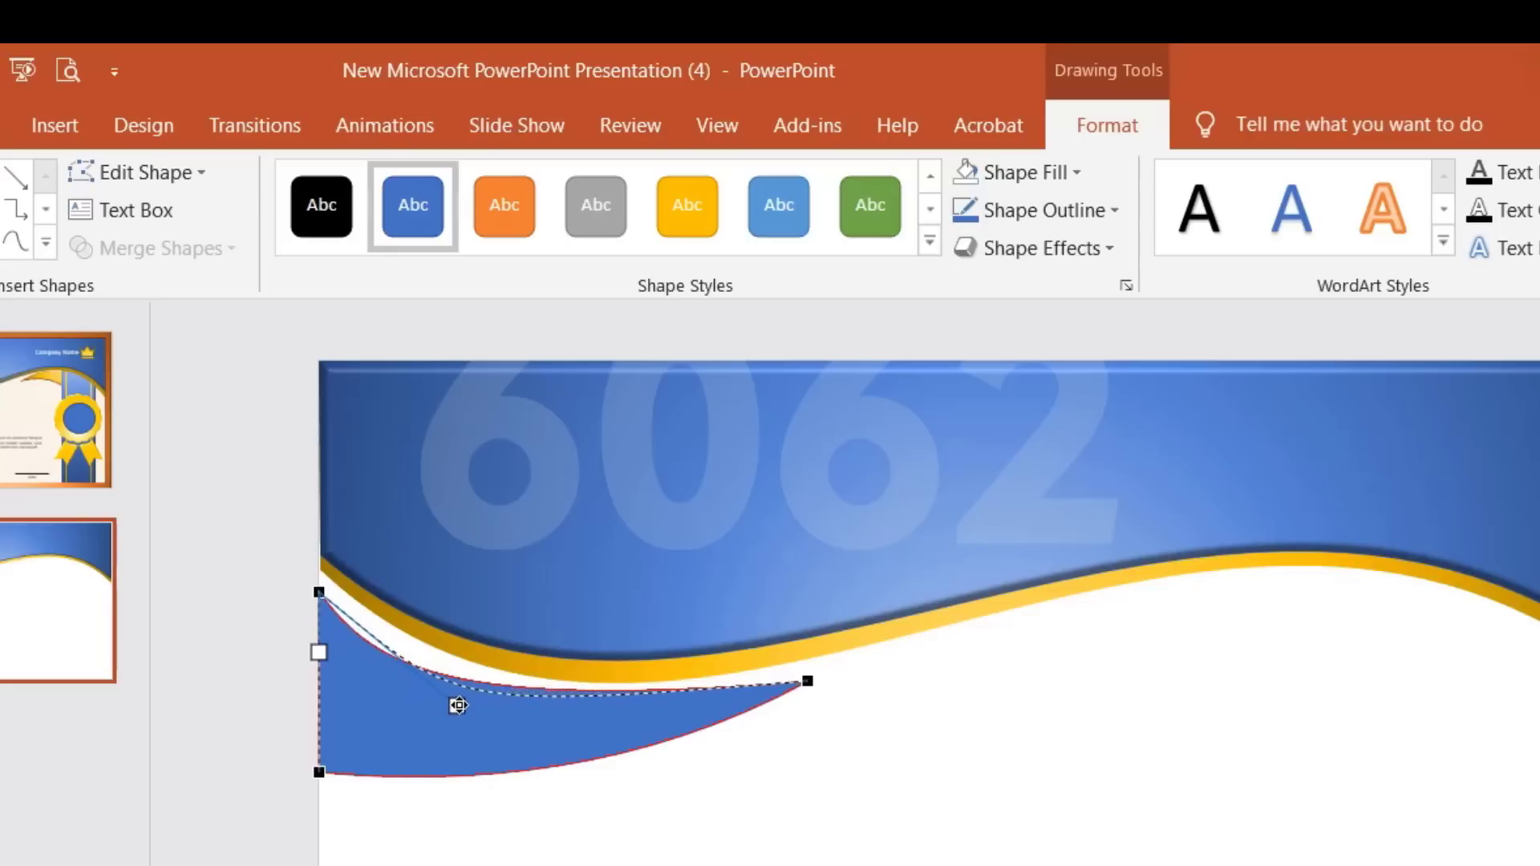
{"action": "mouse_move", "coordinate": [373, 684]}
{"action": "left_mouse_down"}
{"action": "mouse_move", "coordinate": [445, 705]}
{"action": "mouse_move", "coordinate": [421, 684]}
{"action": "left_mouse_up"}
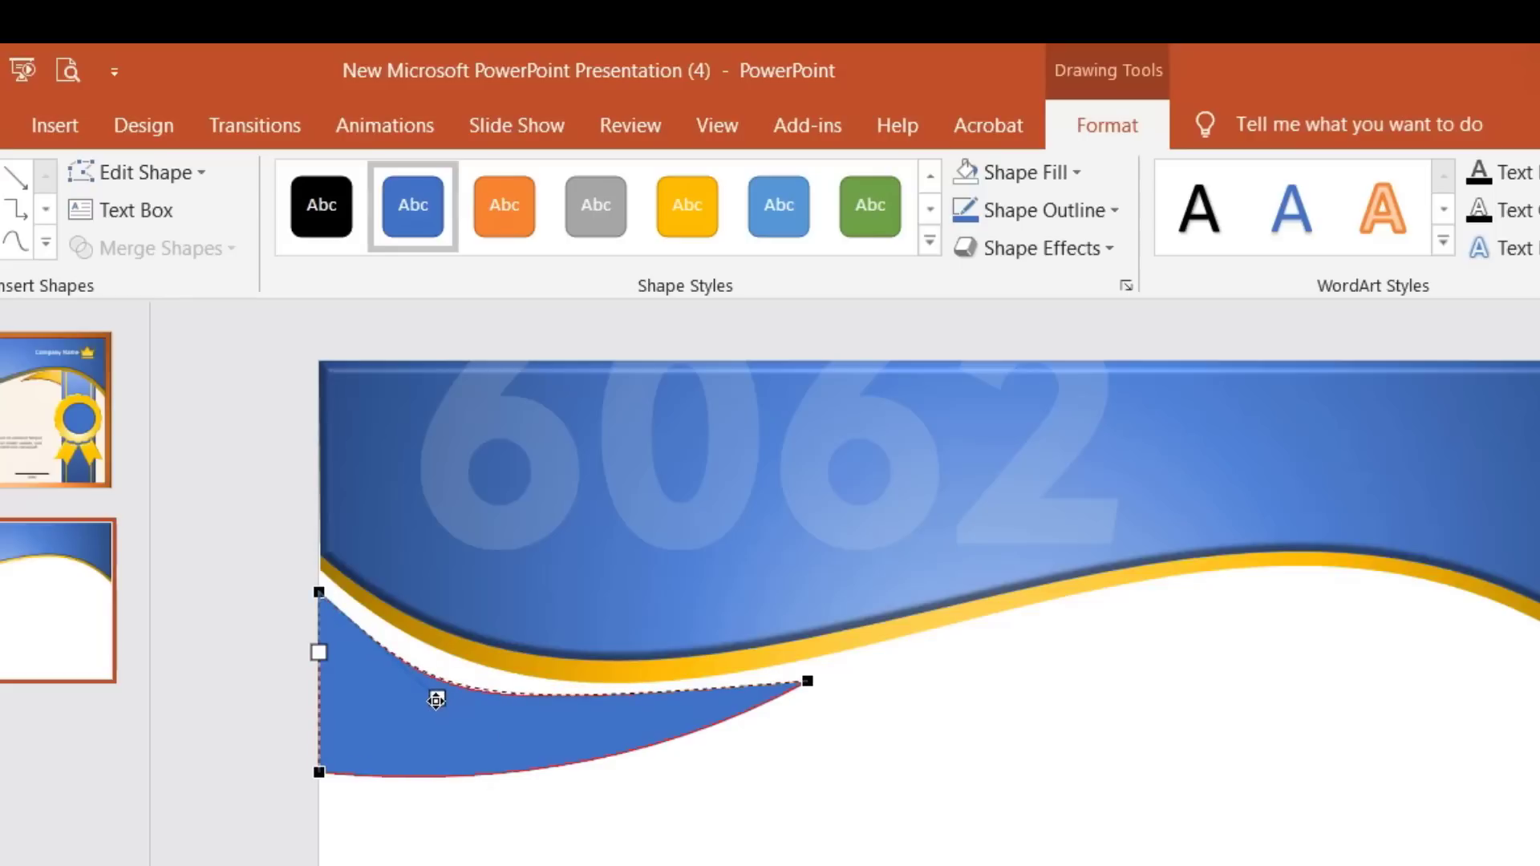
{"action": "left_click", "coordinate": [807, 681]}
{"action": "mouse_move", "coordinate": [447, 708]}
{"action": "left_mouse_down"}
{"action": "mouse_move", "coordinate": [461, 727]}
{"action": "mouse_move", "coordinate": [509, 731]}
{"action": "left_mouse_up"}
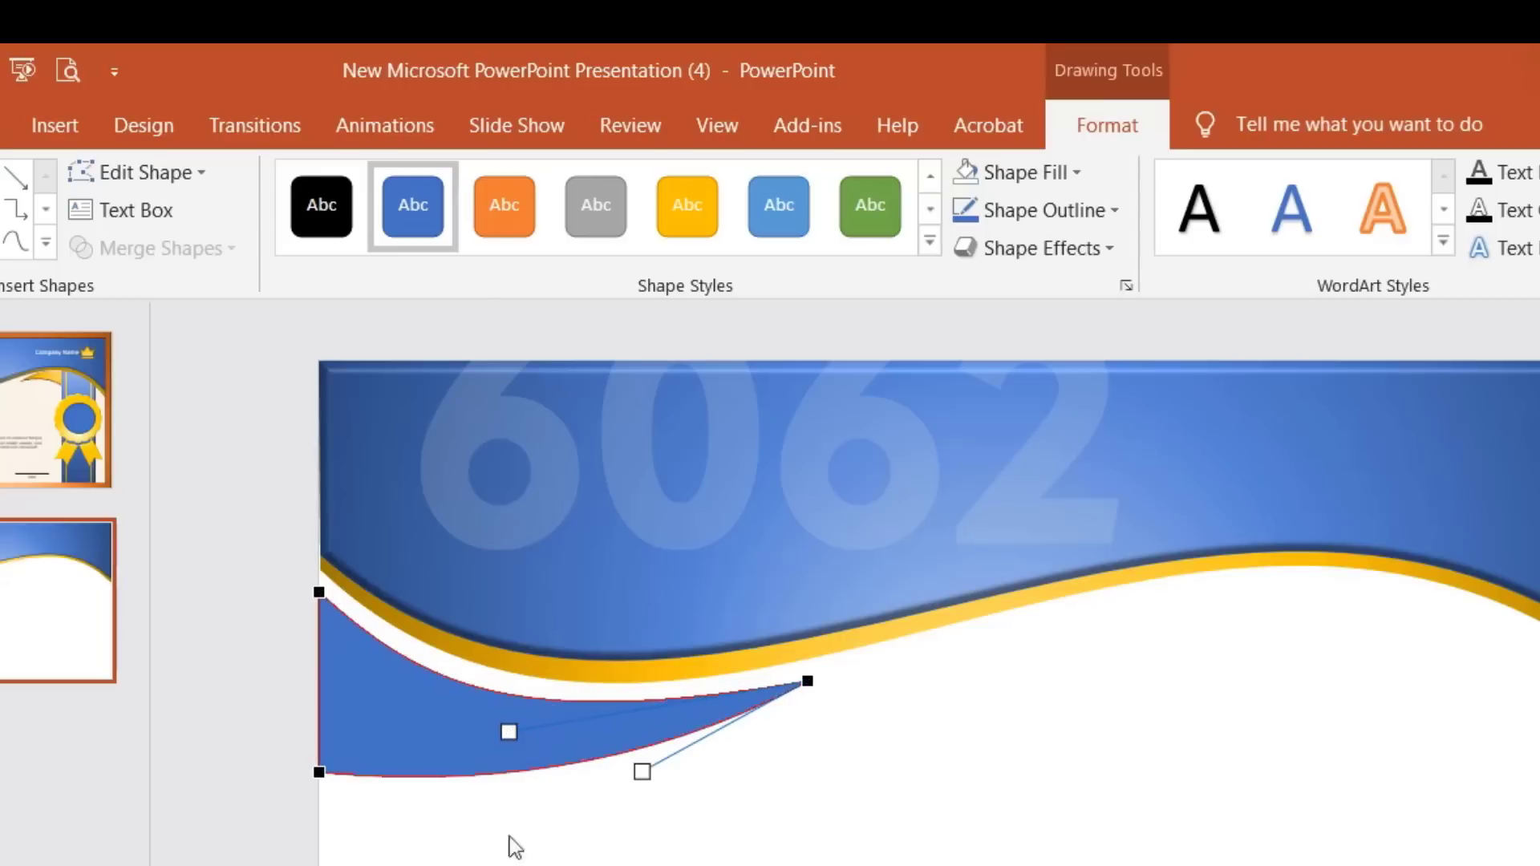
{"action": "left_click", "coordinate": [254, 770]}
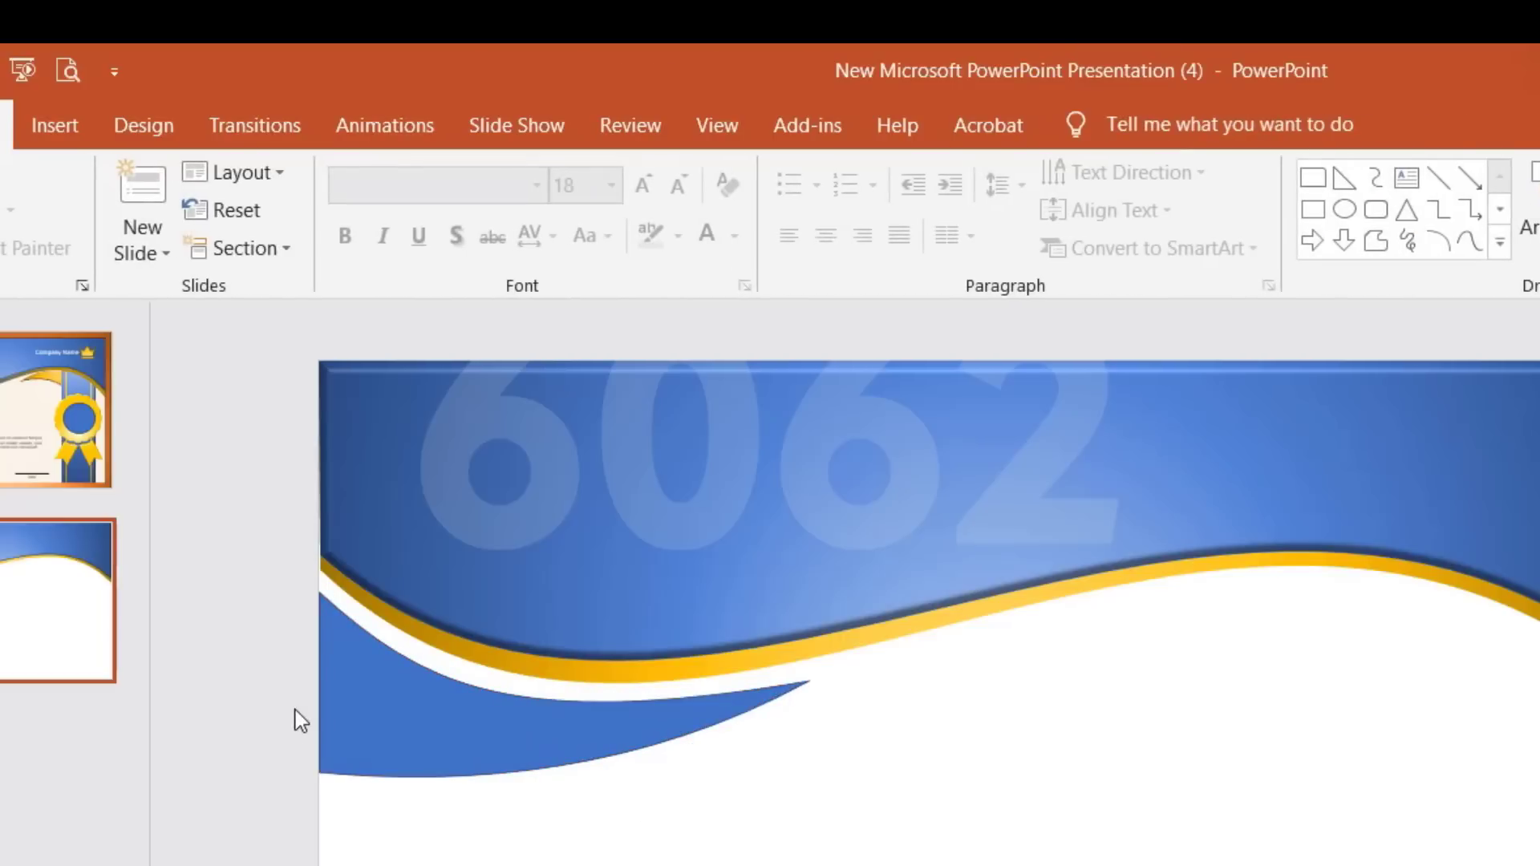
- Paste the gold wave's formatting onto the swoosh and place a gold copy just below it
{"action": "left_click", "coordinate": [433, 713]}
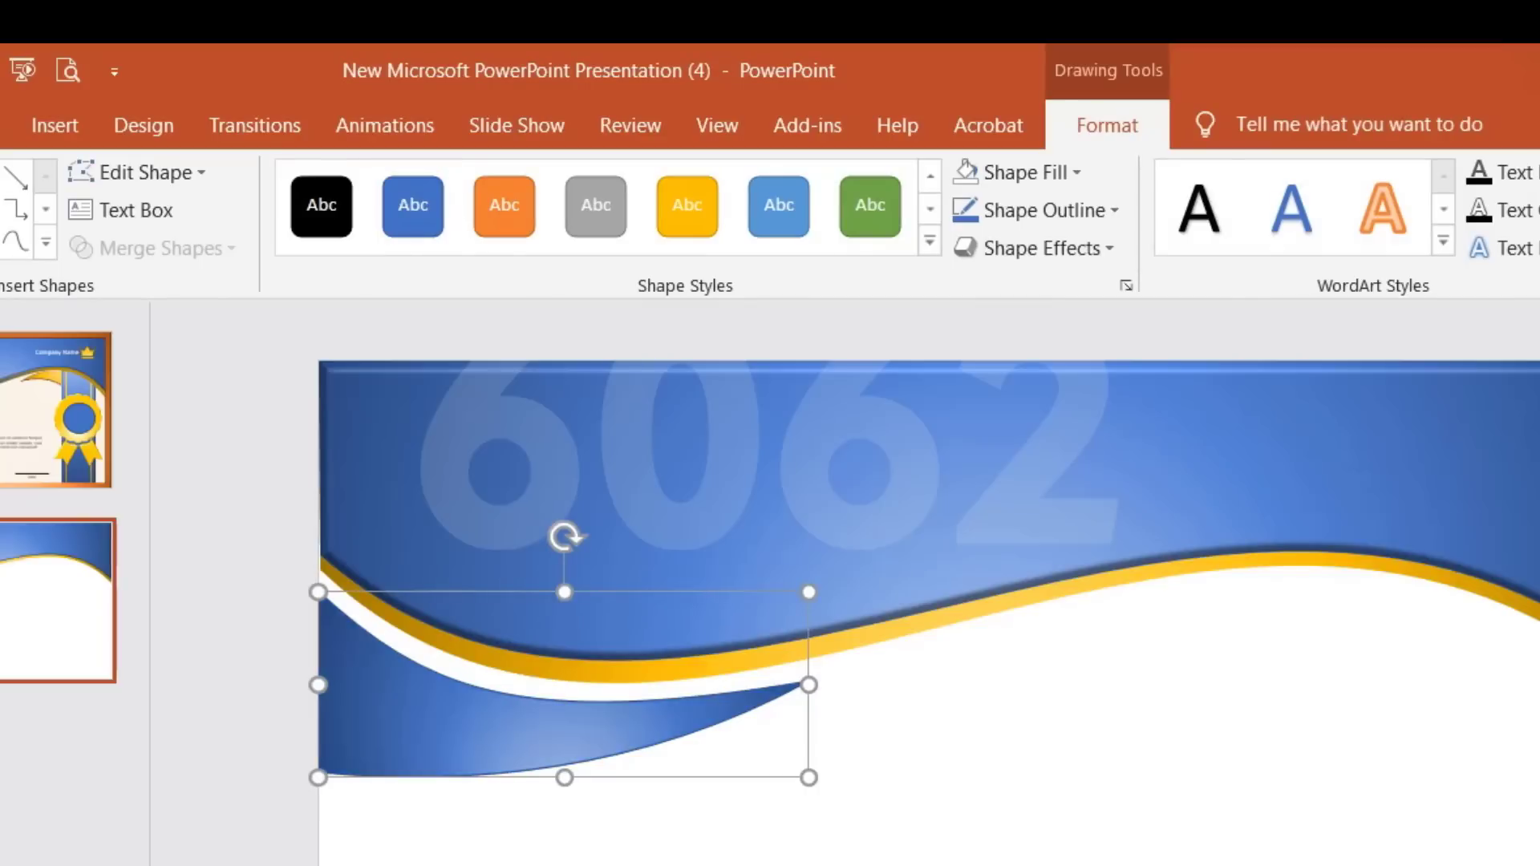
{"action": "key", "text": "ctrl+shift+v"}
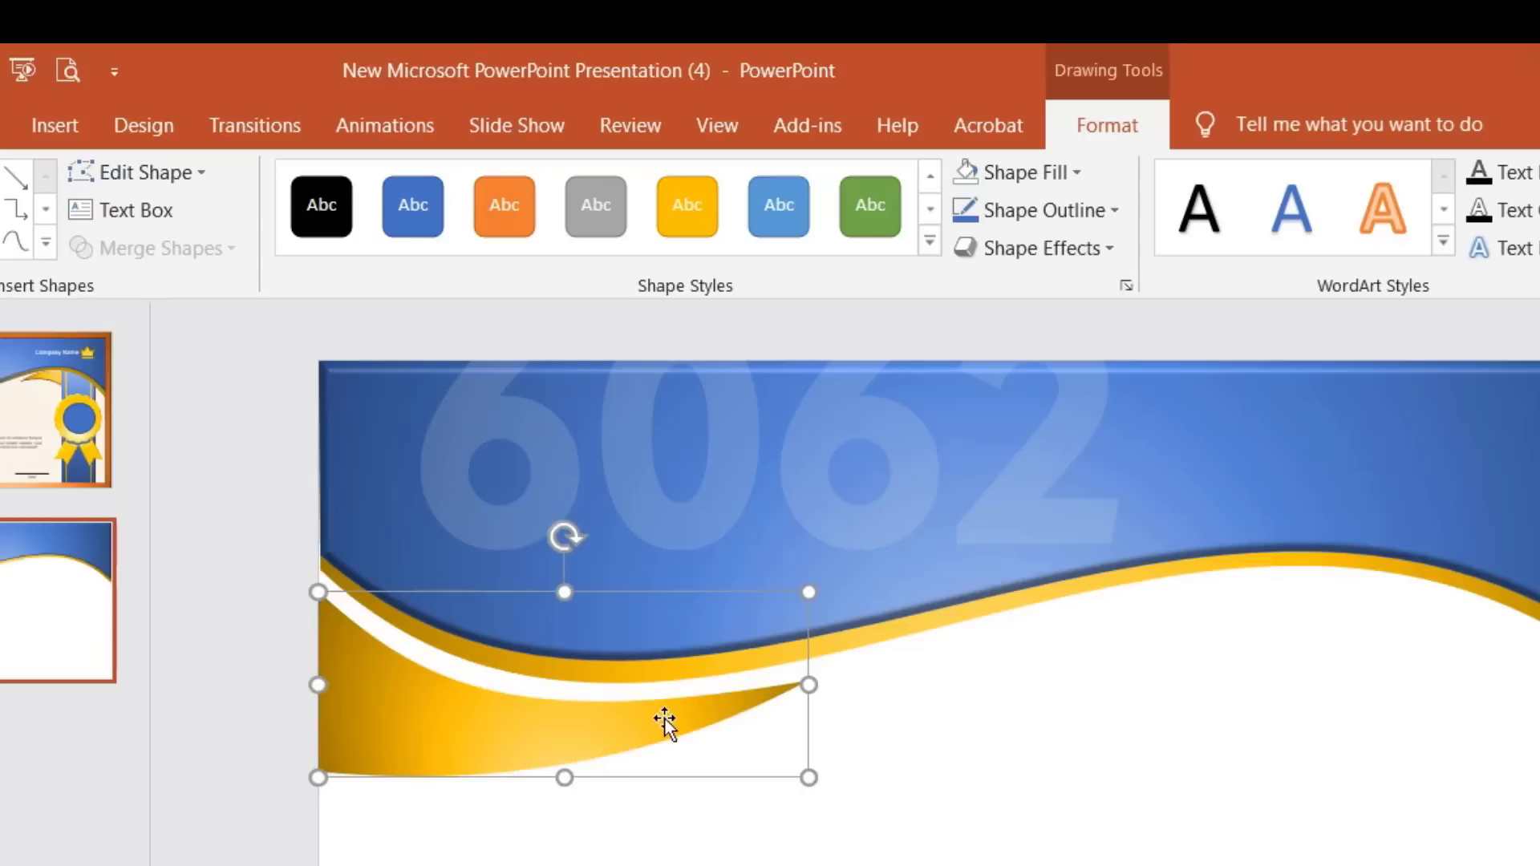
{"action": "left_click_drag", "start_coordinate": [523, 724], "coordinate": [502, 769]}
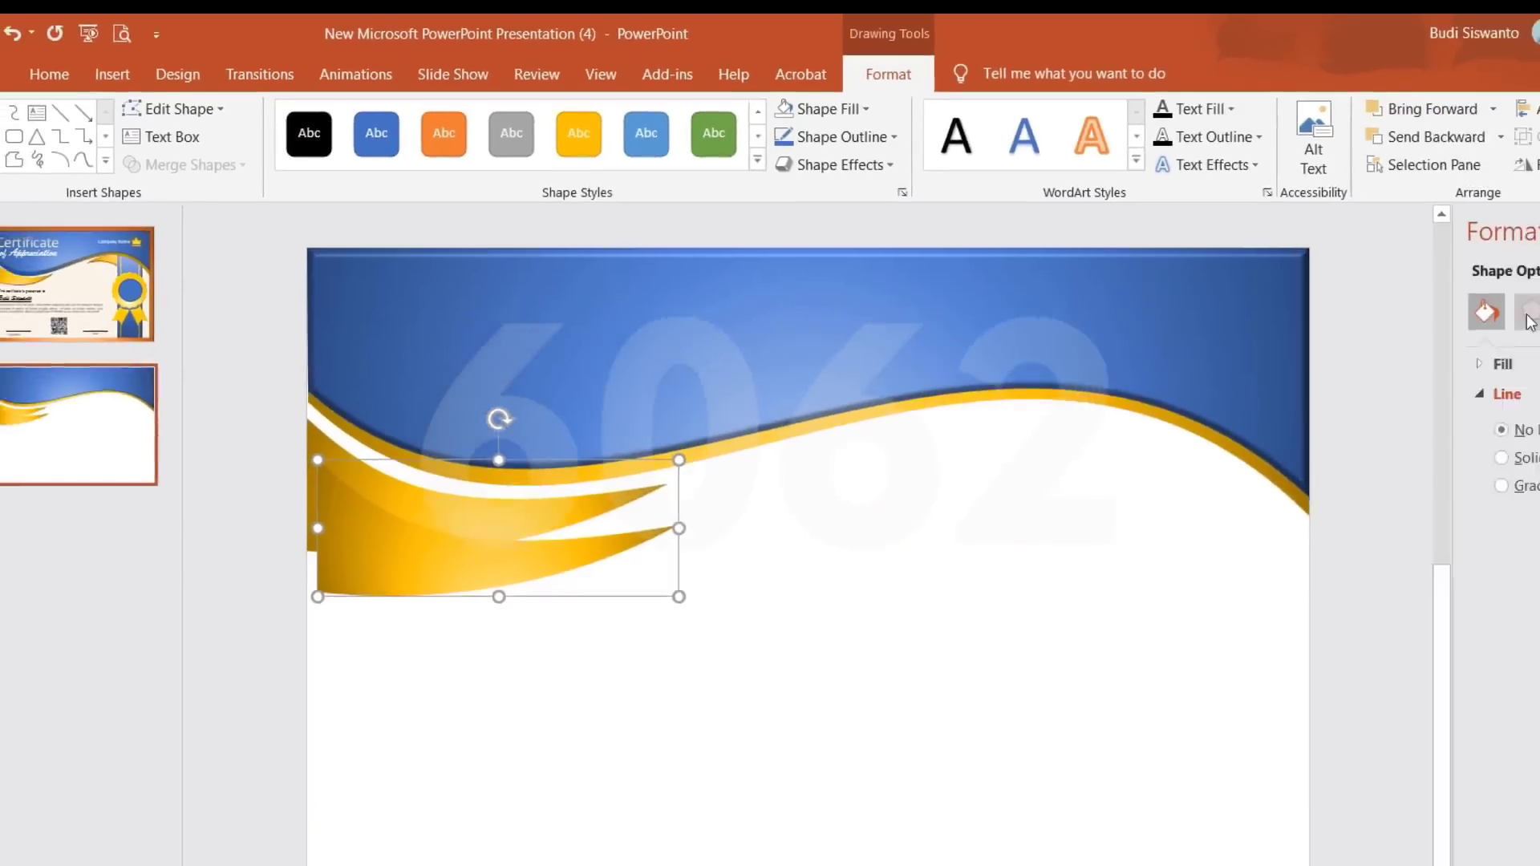
{"action": "left_click", "coordinate": [1526, 315]}
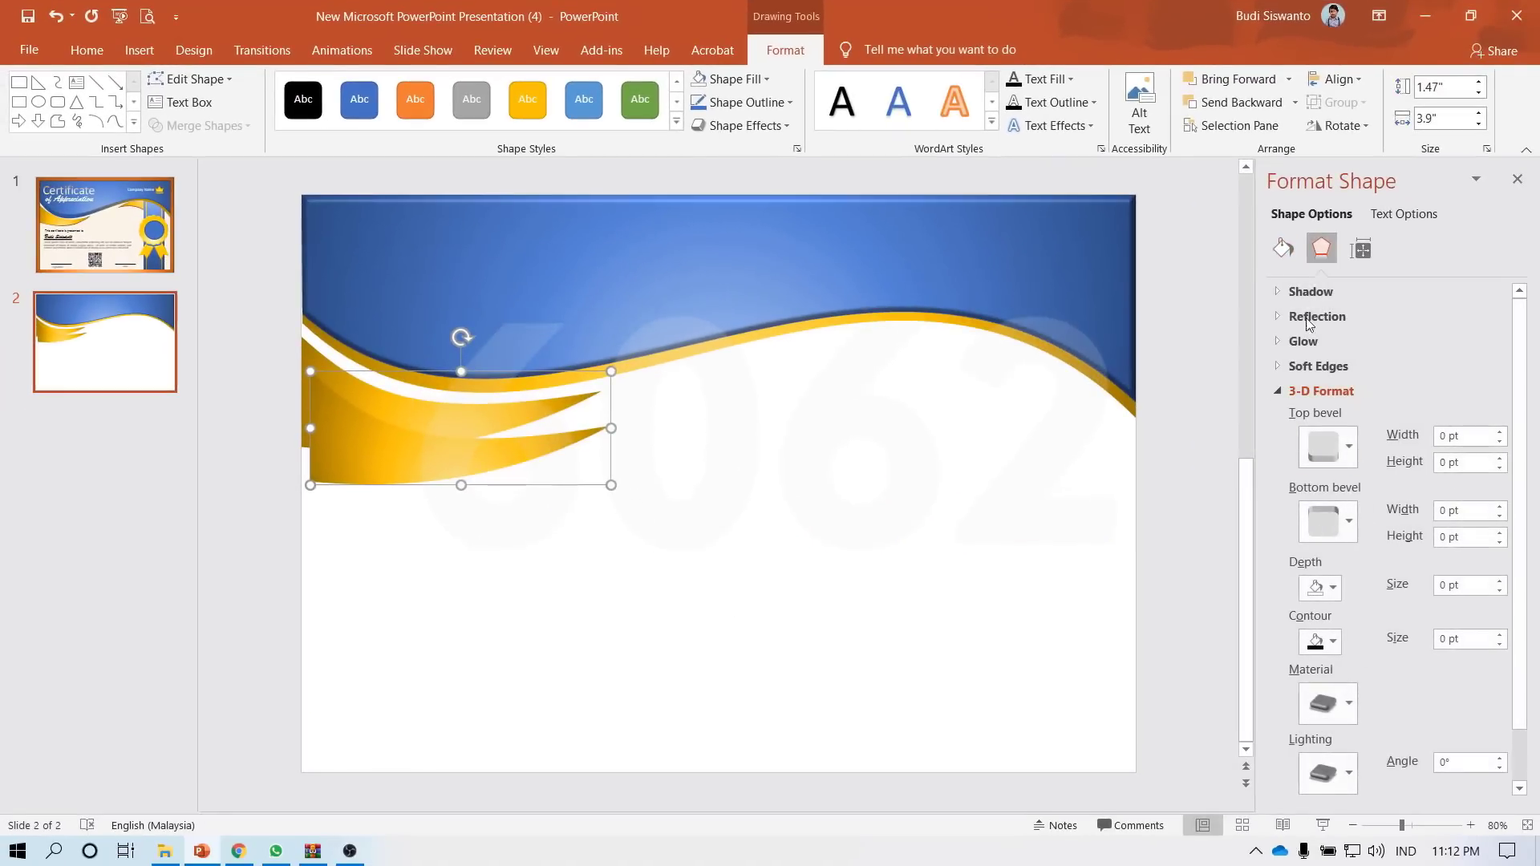
- Fill the gold swoosh with a gold linear preset gradient
{"action": "left_click", "coordinate": [1281, 254]}
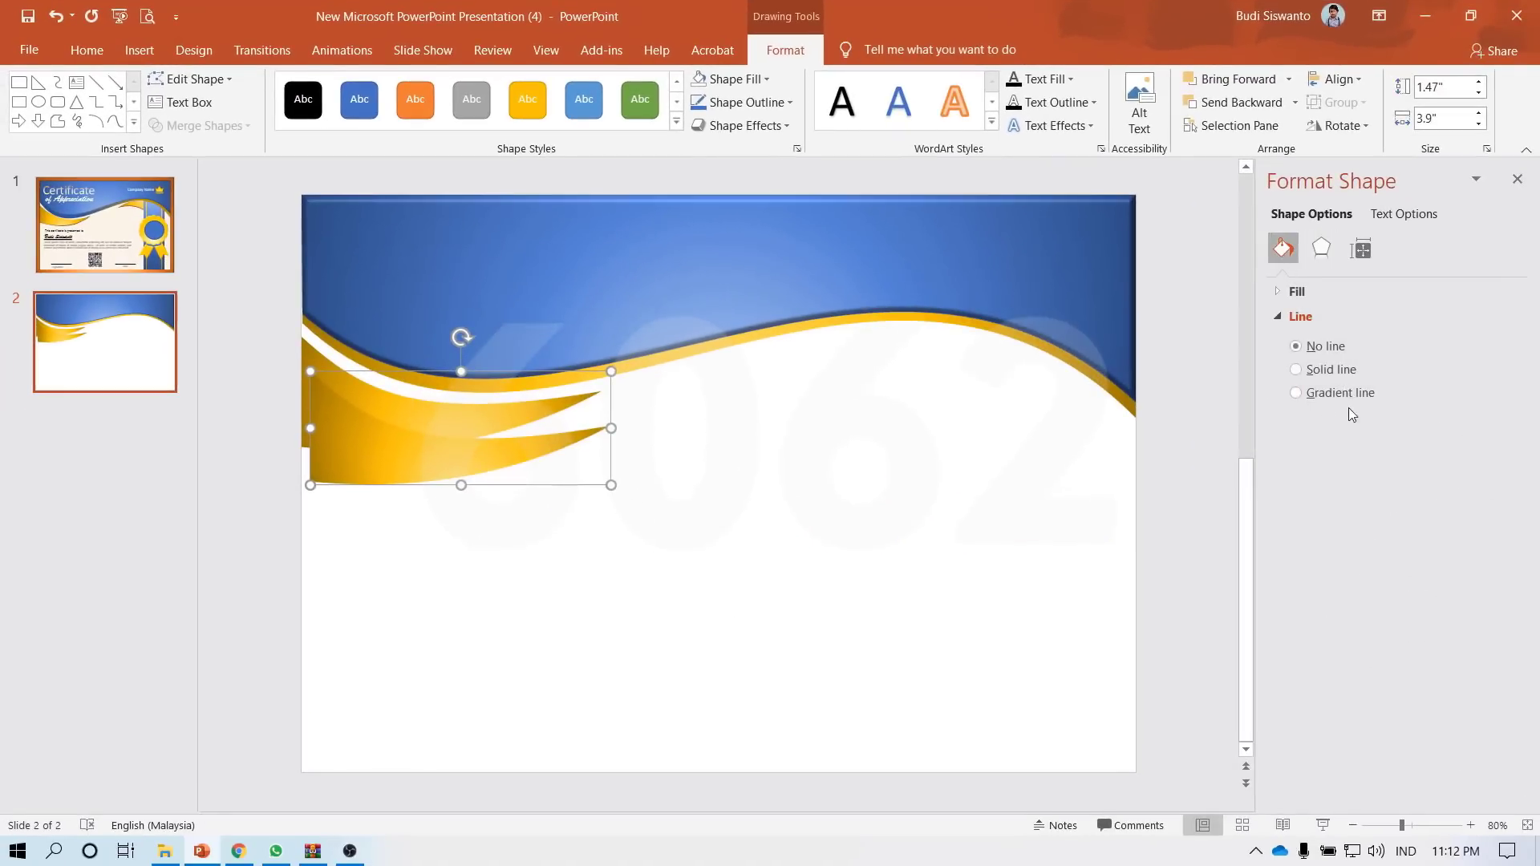
{"action": "left_click", "coordinate": [1283, 291]}
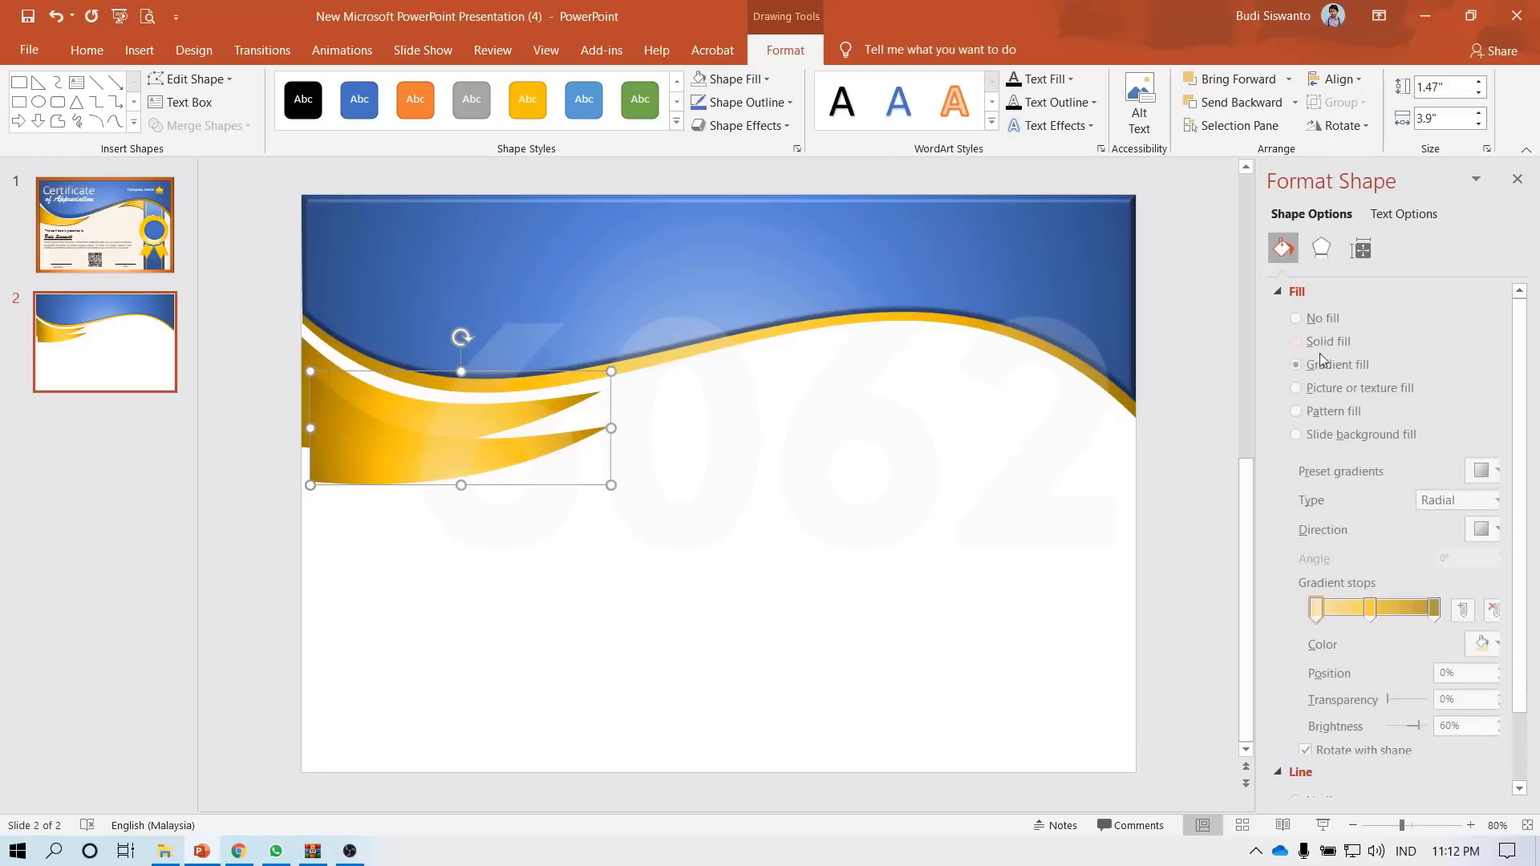
{"action": "left_click", "coordinate": [1498, 476]}
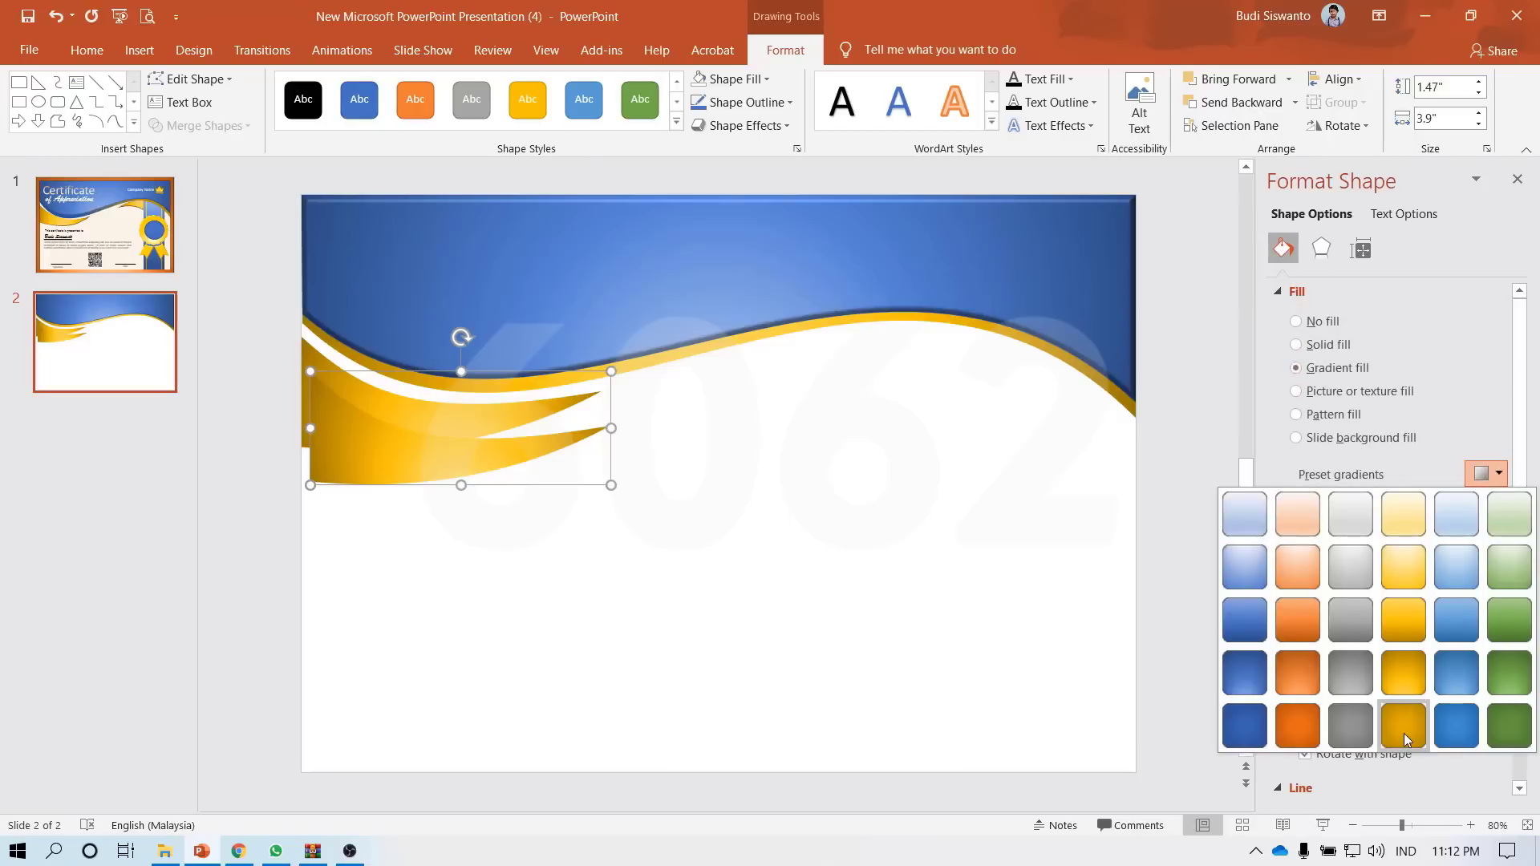
{"action": "left_click", "coordinate": [1296, 726]}
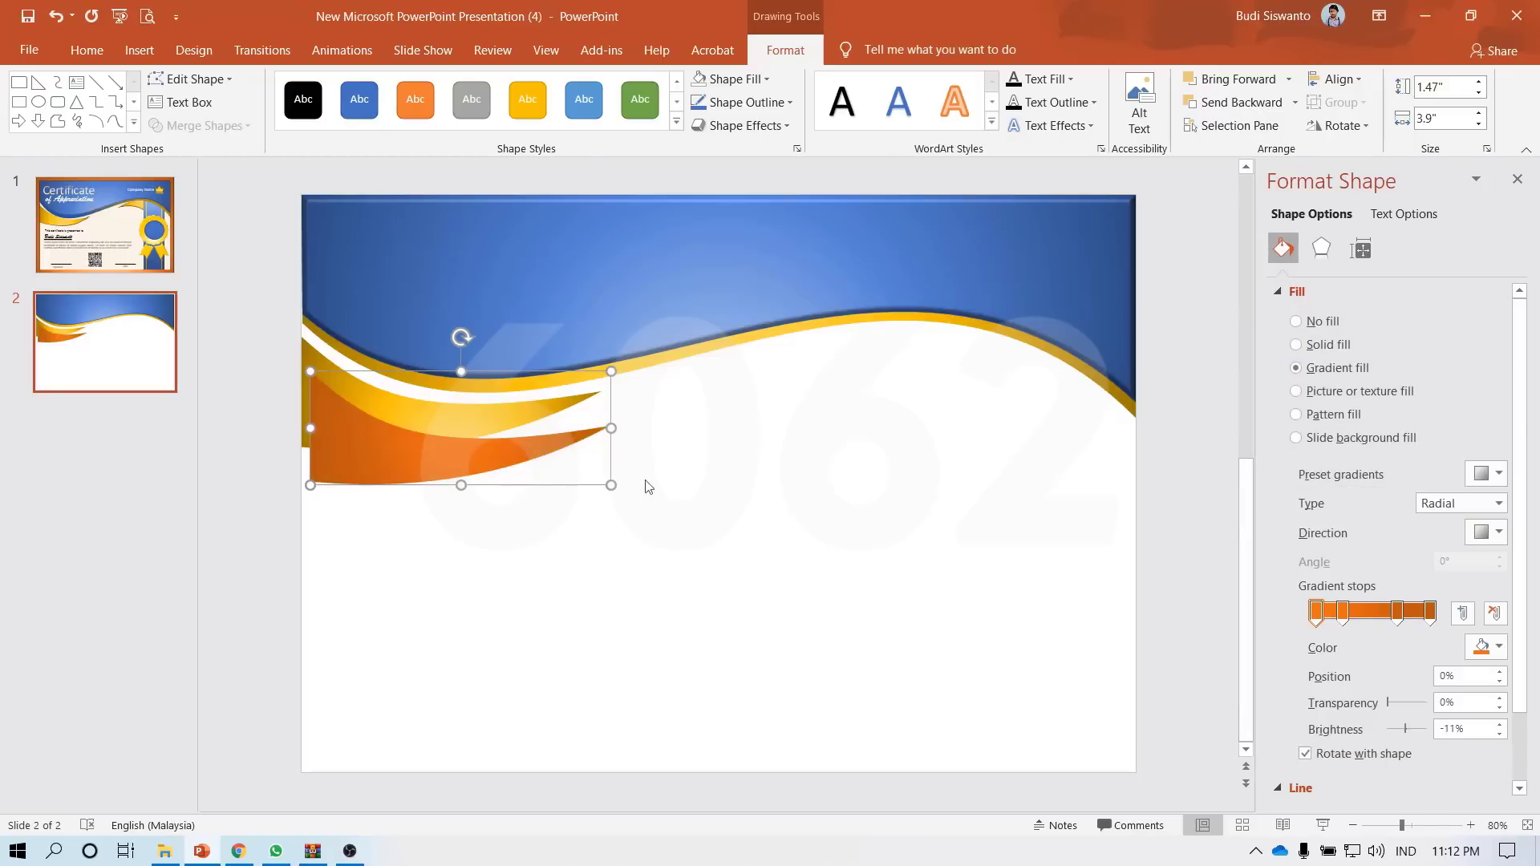
{"action": "left_click", "coordinate": [1497, 532]}
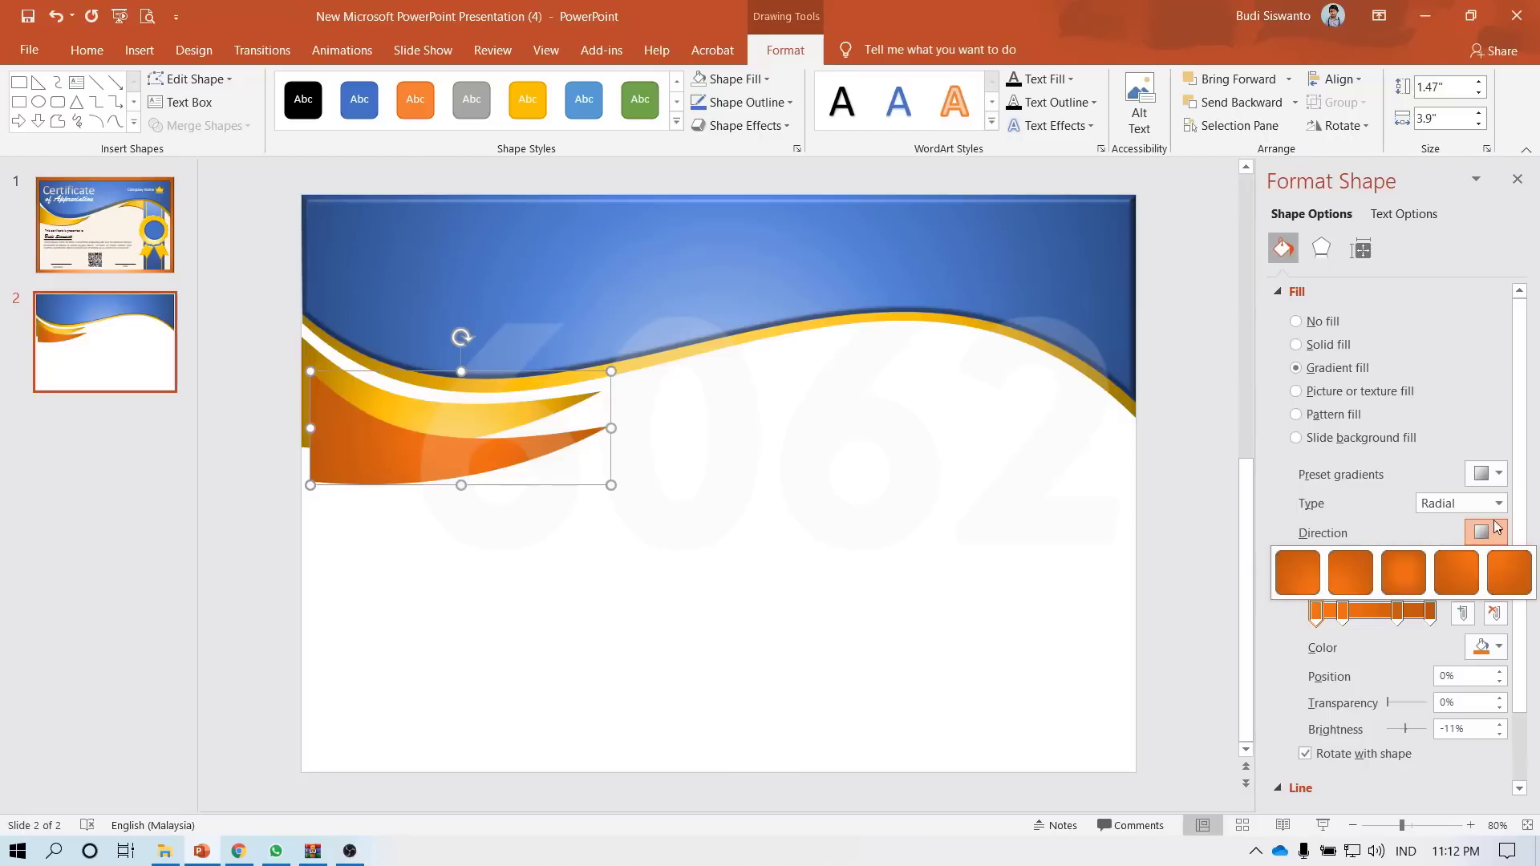
{"action": "left_click", "coordinate": [1499, 504]}
{"action": "left_click", "coordinate": [1486, 473]}
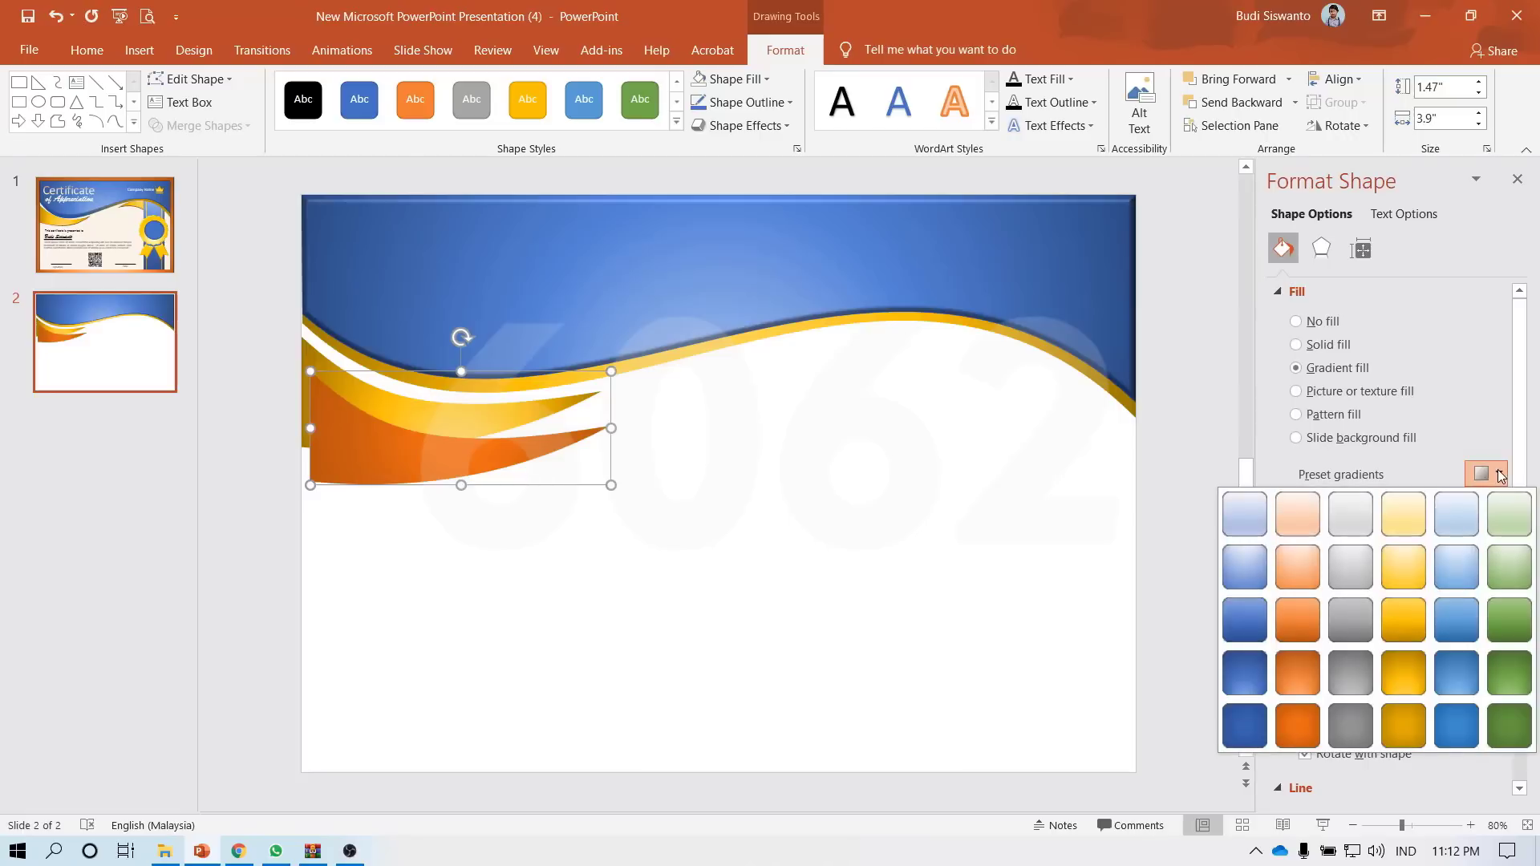
{"action": "left_click", "coordinate": [1399, 630]}
- Move and resize the swoosh so it sits flush with the slide's left edge
{"action": "left_click_drag", "start_coordinate": [425, 457], "coordinate": [416, 423]}
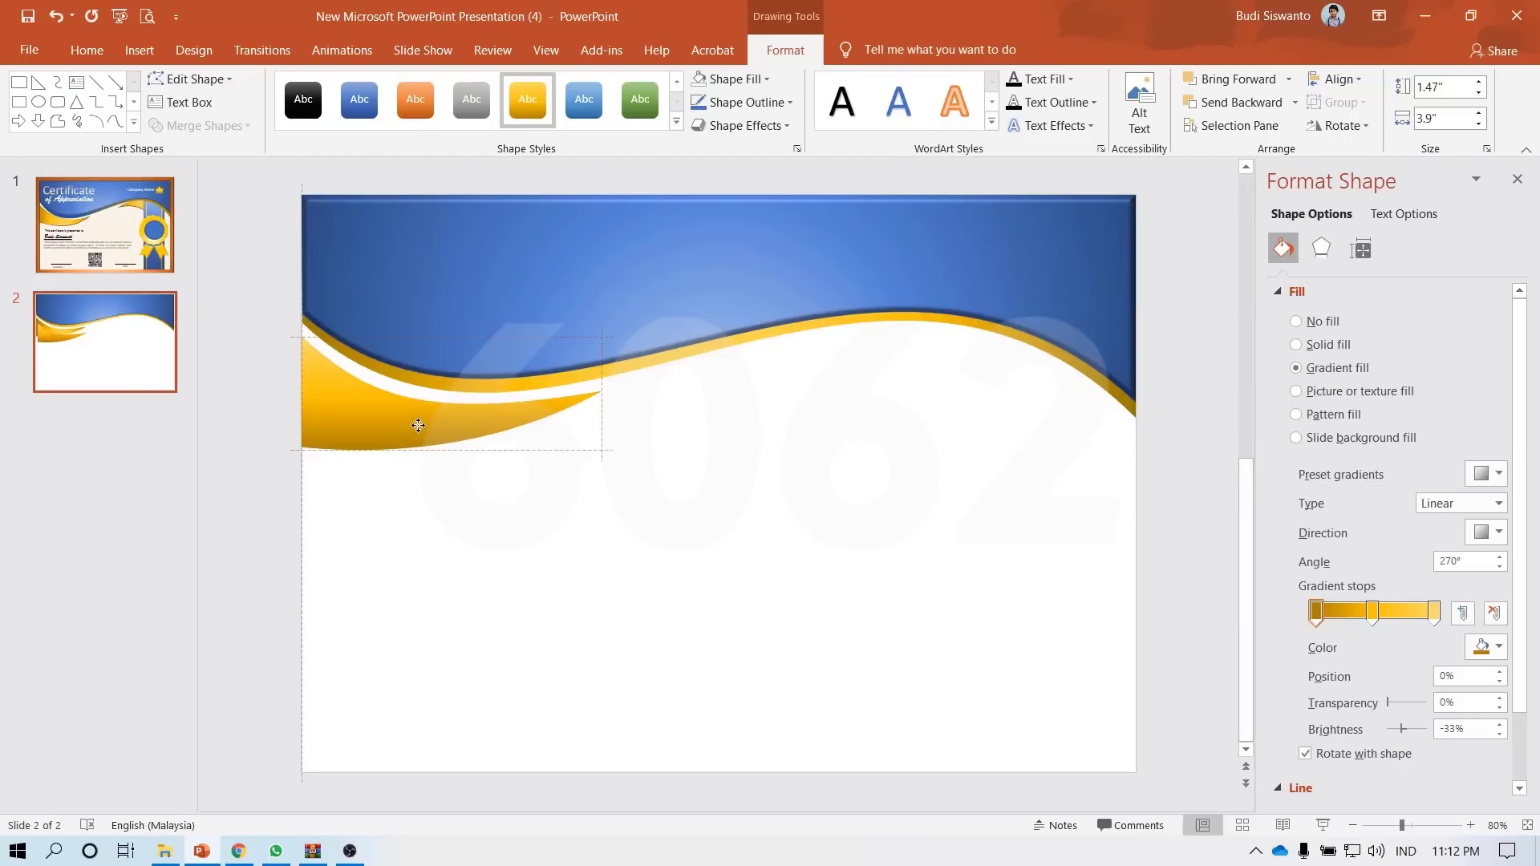
{"action": "left_click_drag", "start_coordinate": [602, 337], "coordinate": [602, 346]}
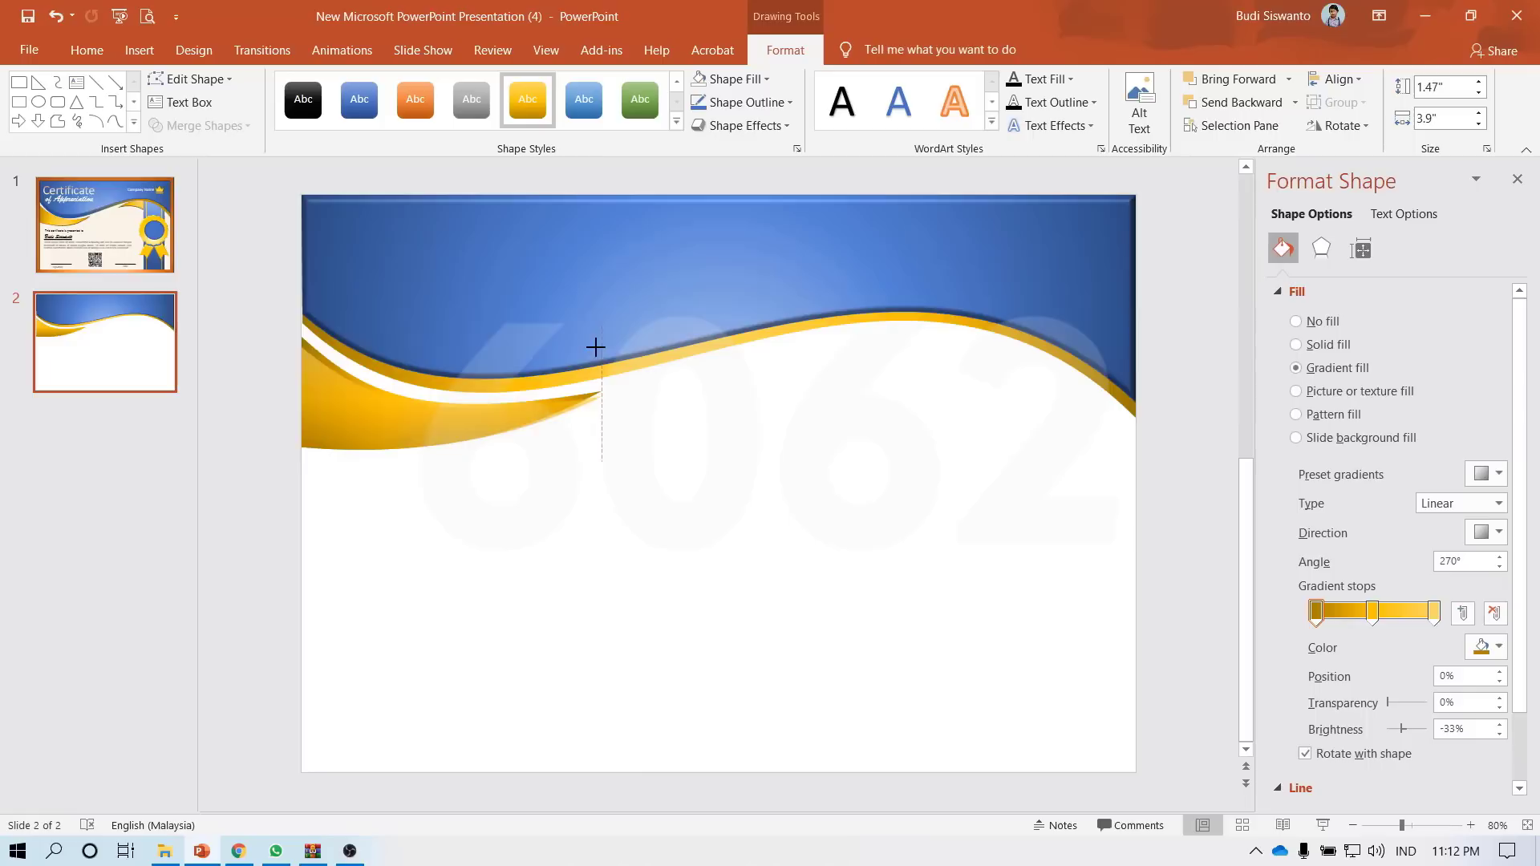
{"action": "left_click_drag", "start_coordinate": [503, 435], "coordinate": [507, 416]}
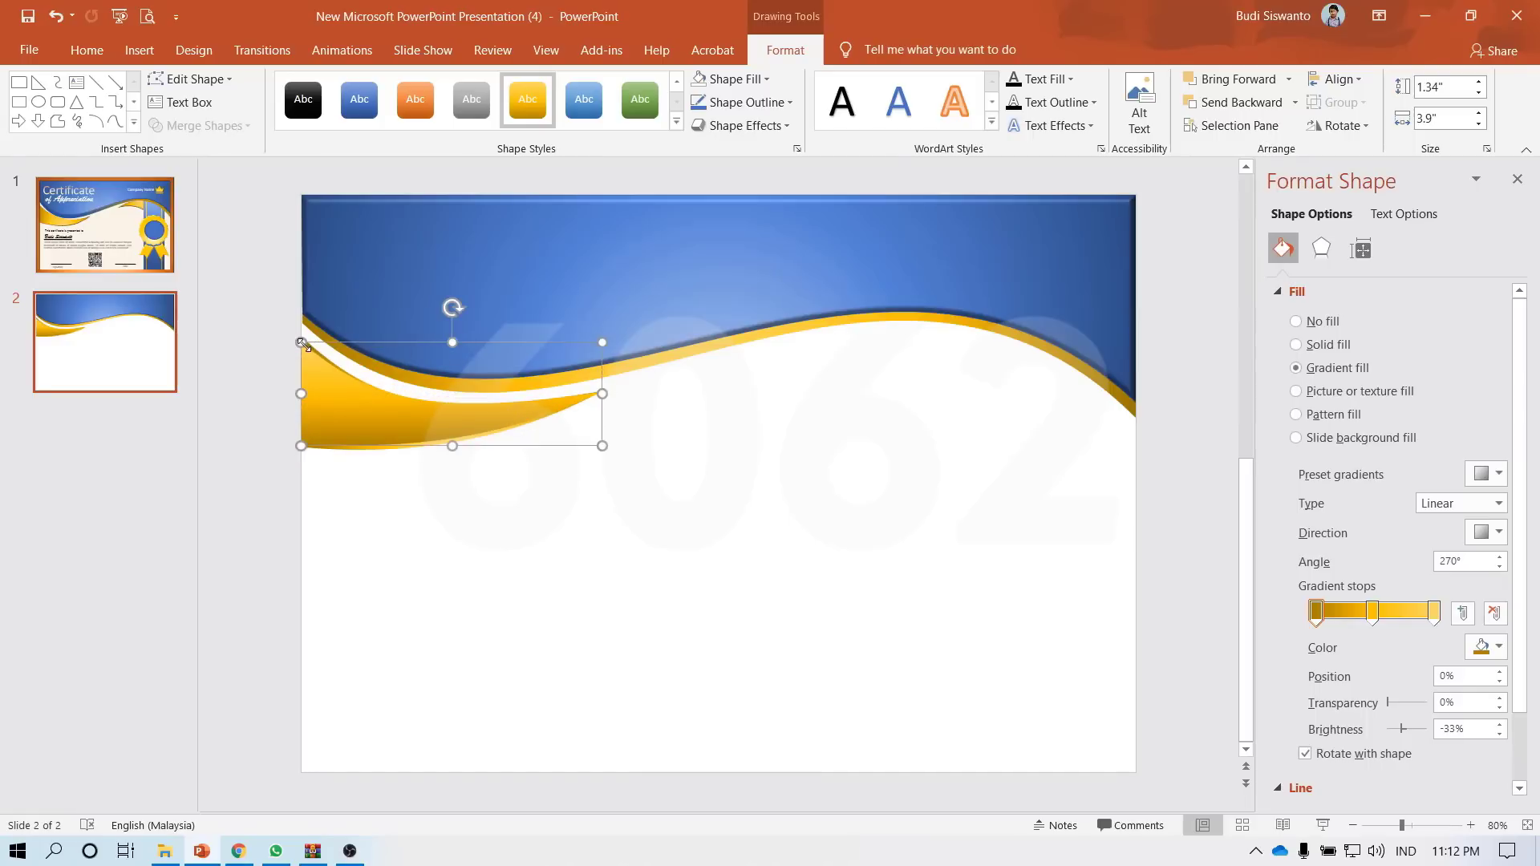
{"action": "left_click_drag", "start_coordinate": [302, 343], "coordinate": [303, 342]}
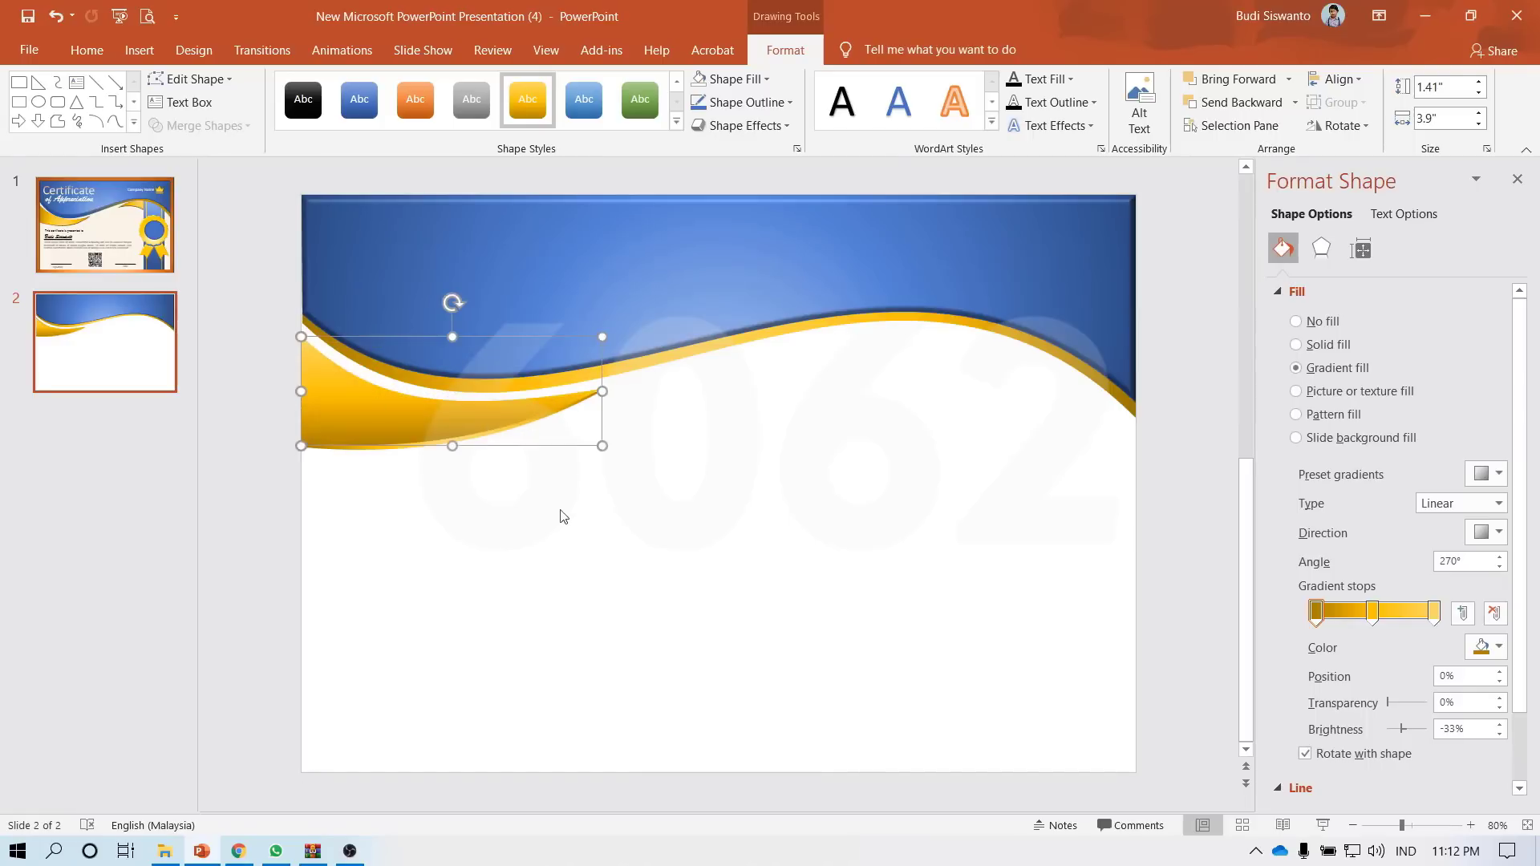
{"action": "left_click", "coordinate": [561, 514]}
{"action": "left_click", "coordinate": [449, 413]}
- Give the gold swoosh a top bevel for an embossed edge
{"action": "left_click", "coordinate": [1322, 250]}
{"action": "left_click", "coordinate": [1344, 452]}
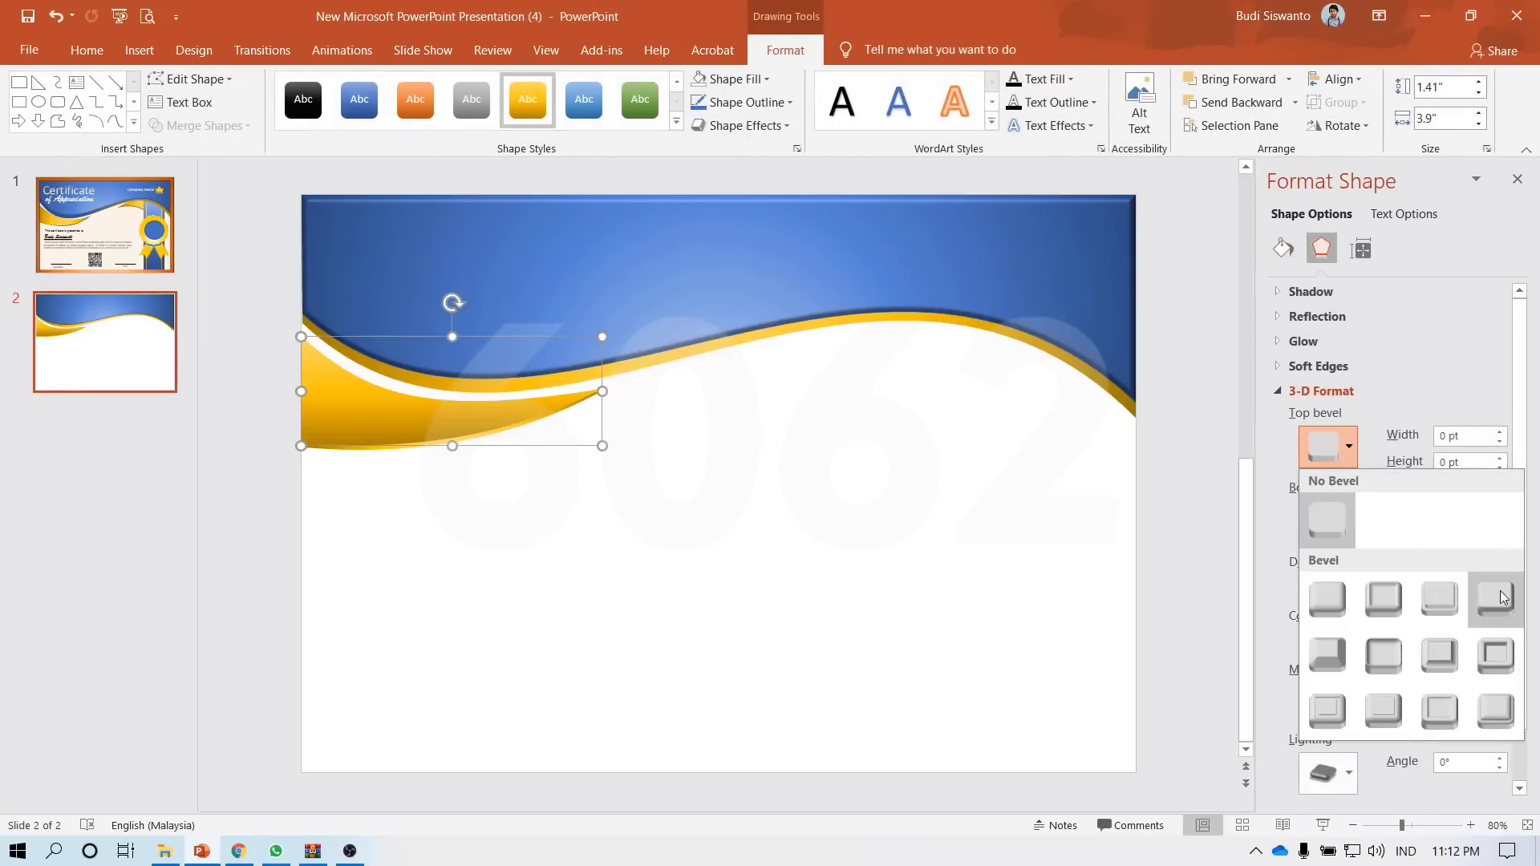
{"action": "left_click", "coordinate": [1496, 599]}
{"action": "left_click", "coordinate": [1174, 526]}
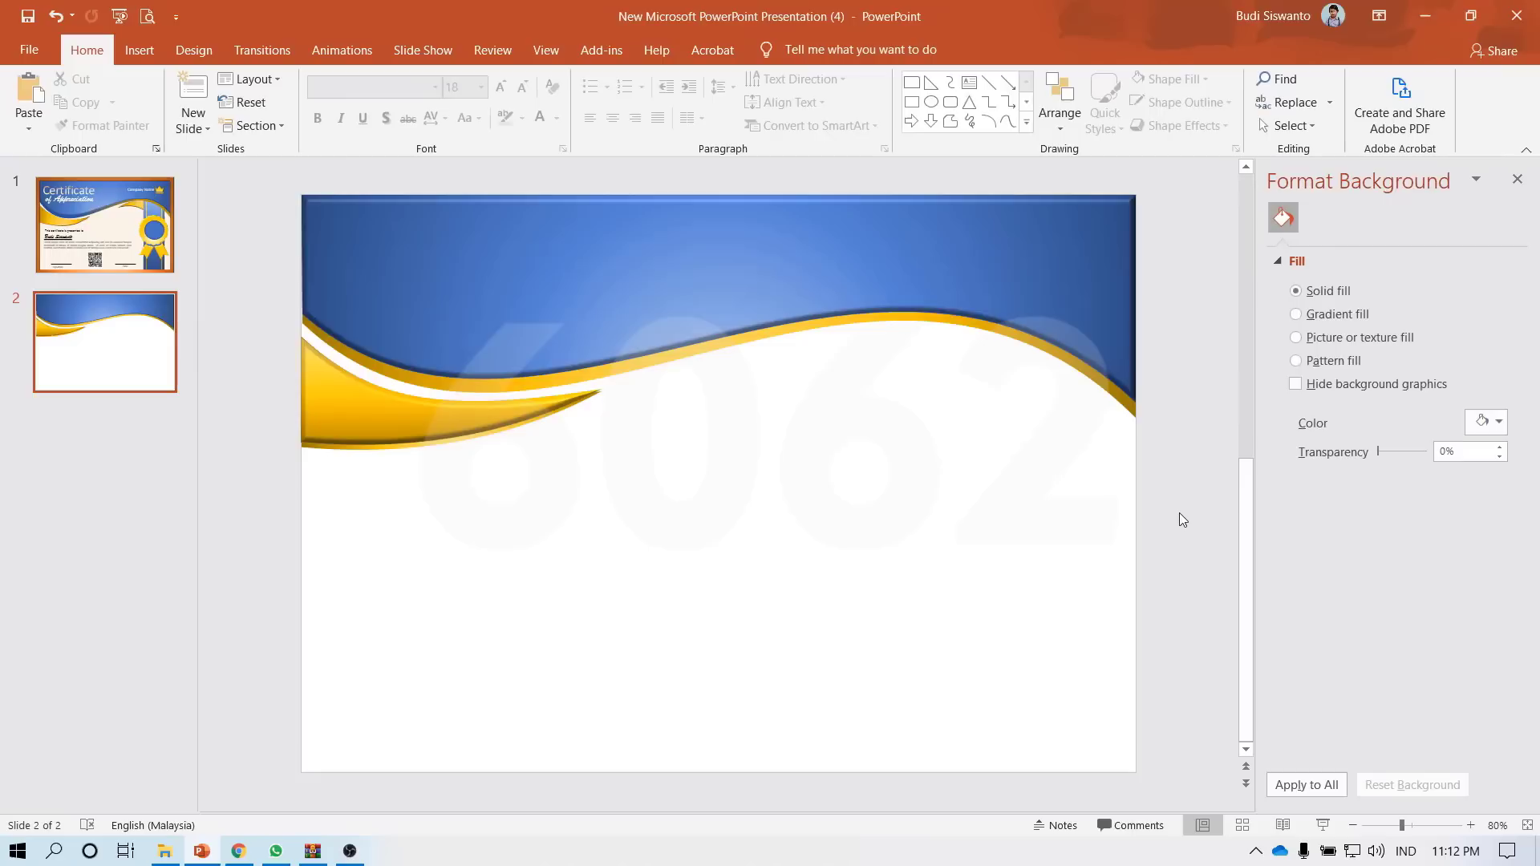
- Duplicate the gold swoosh and move the copy right, under the wave
{"action": "left_click", "coordinate": [394, 425]}
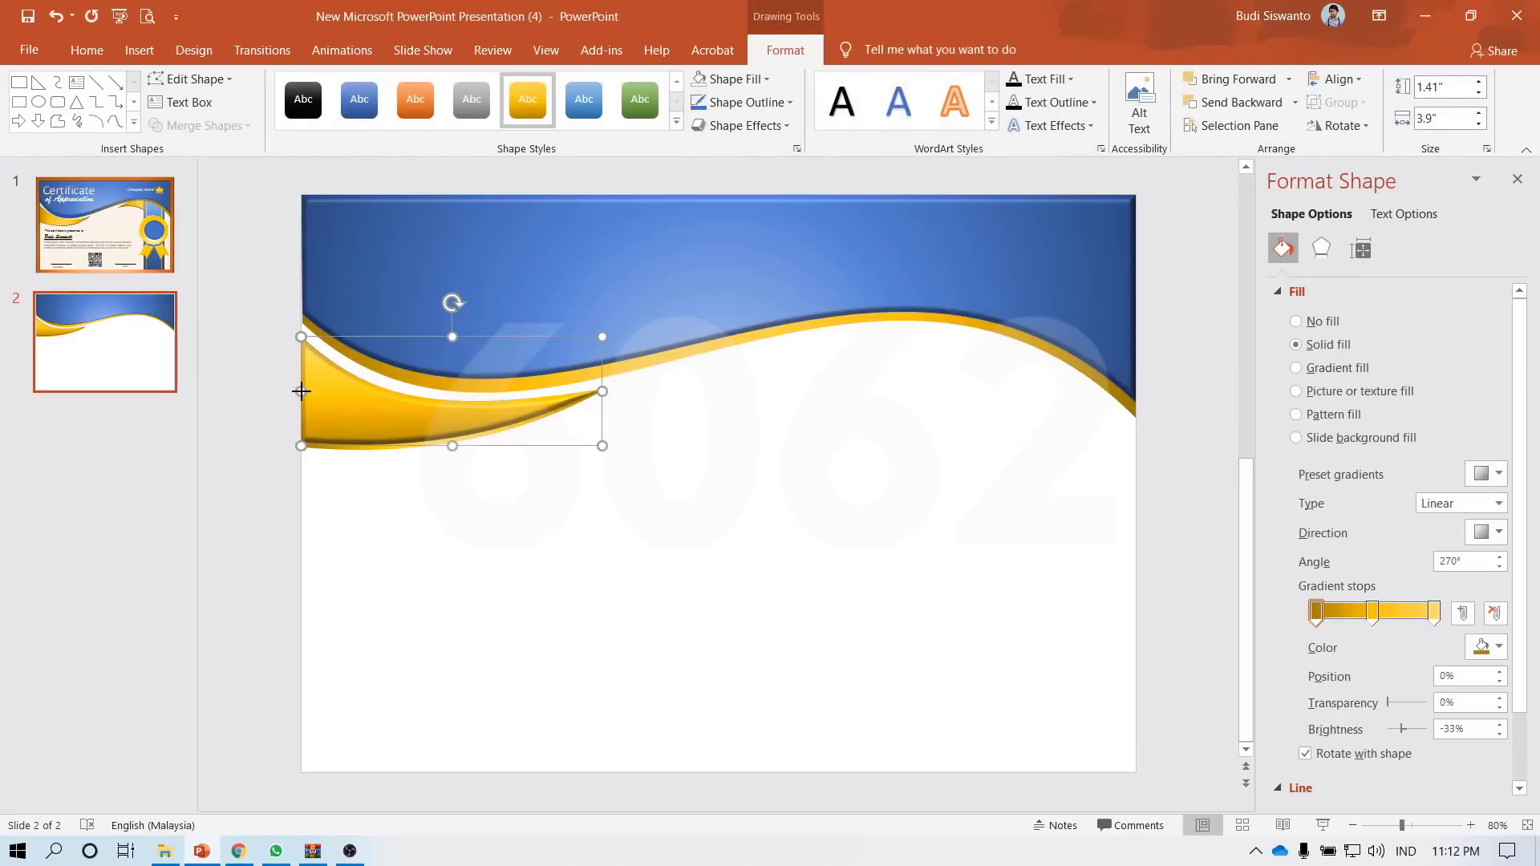
{"action": "left_click_drag", "start_coordinate": [296, 391], "coordinate": [295, 391]}
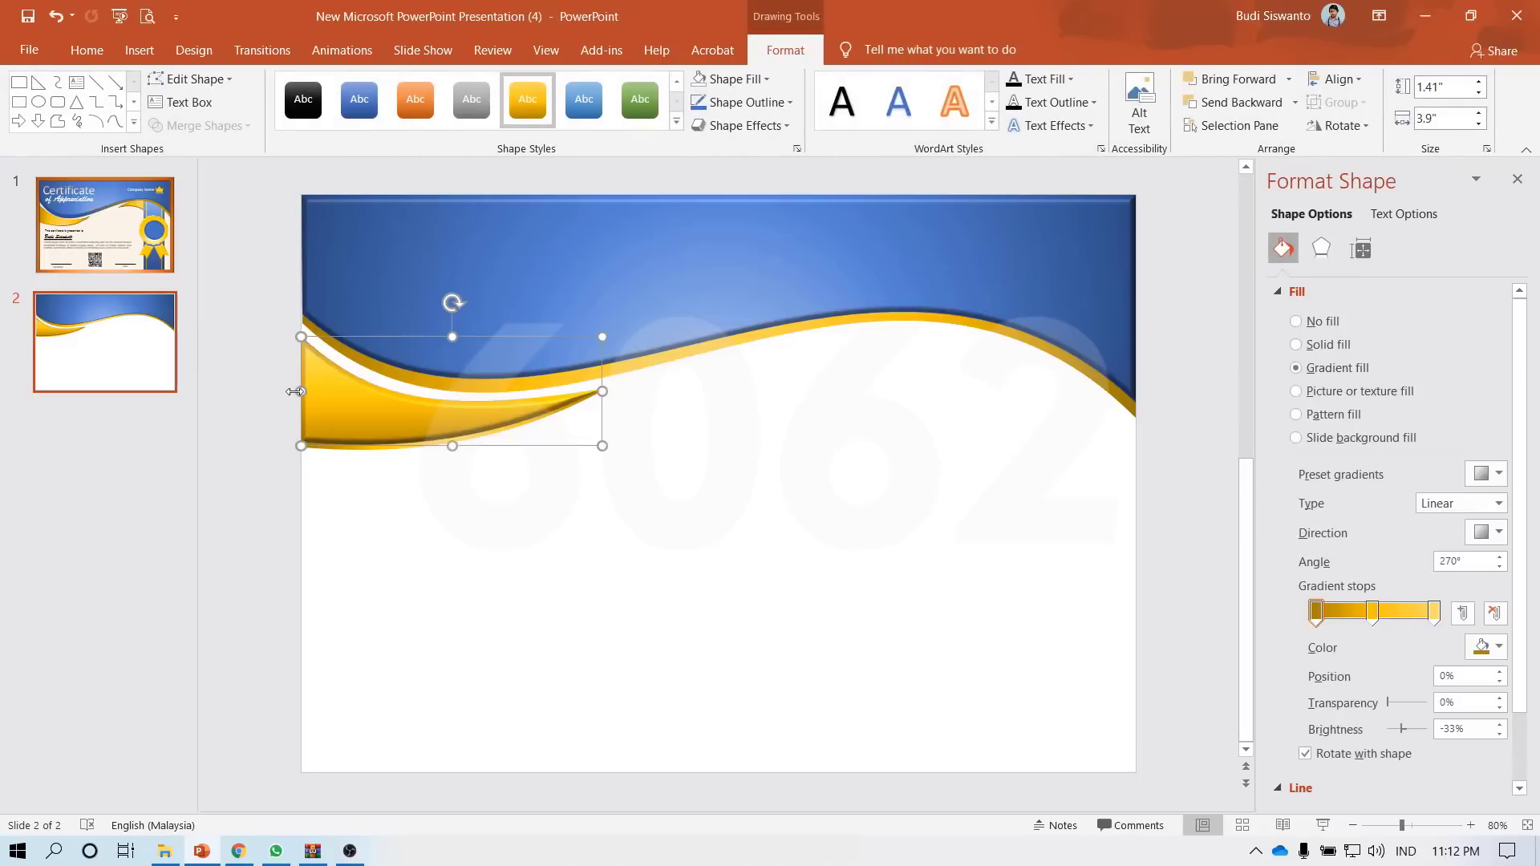
{"action": "left_click", "coordinate": [254, 413]}
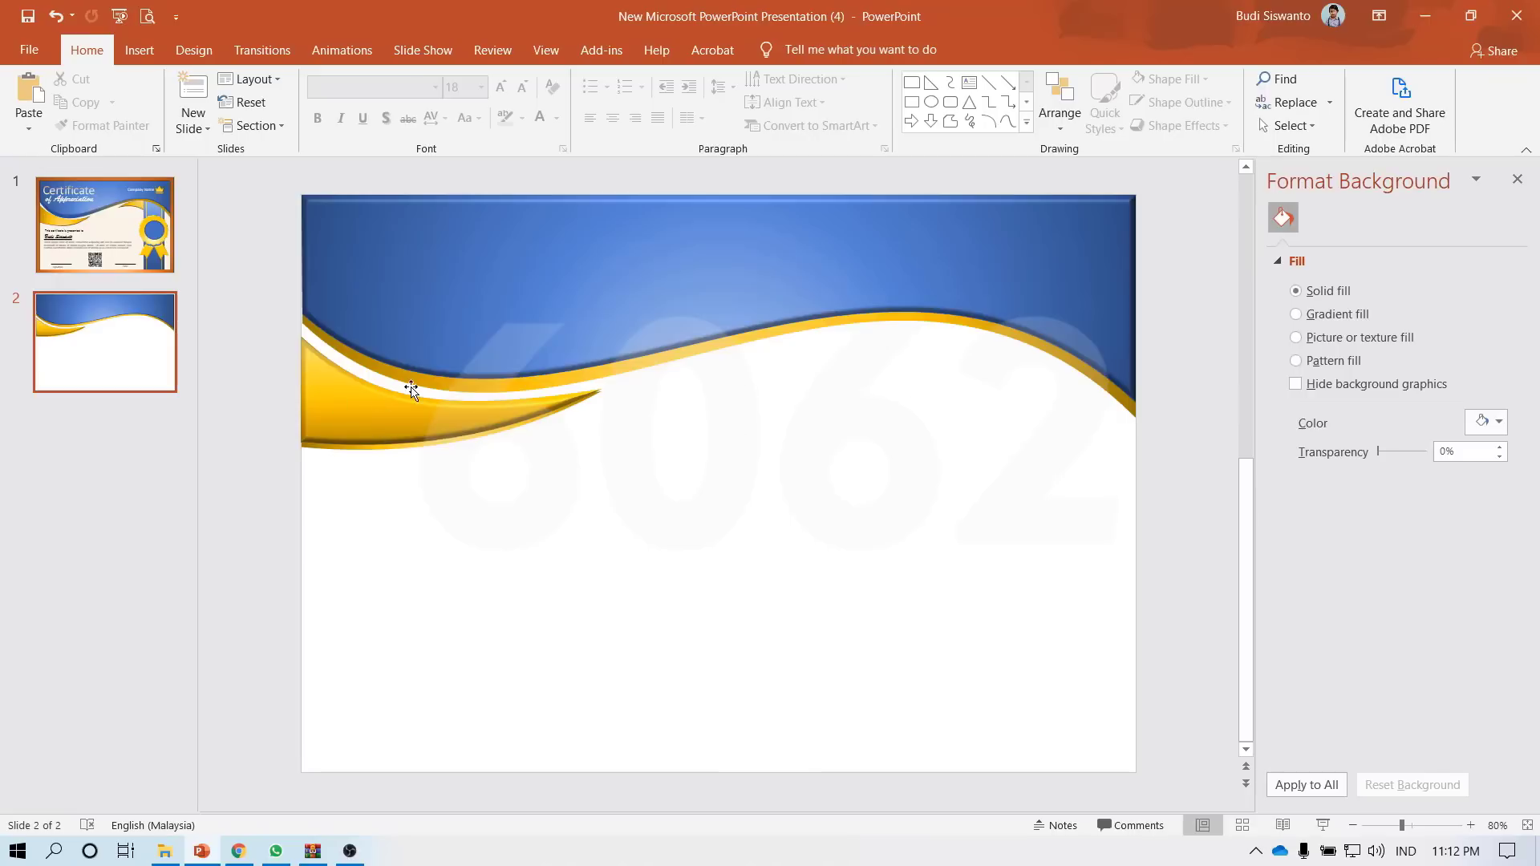
{"action": "left_click_drag", "start_coordinate": [247, 298], "coordinate": [624, 499]}
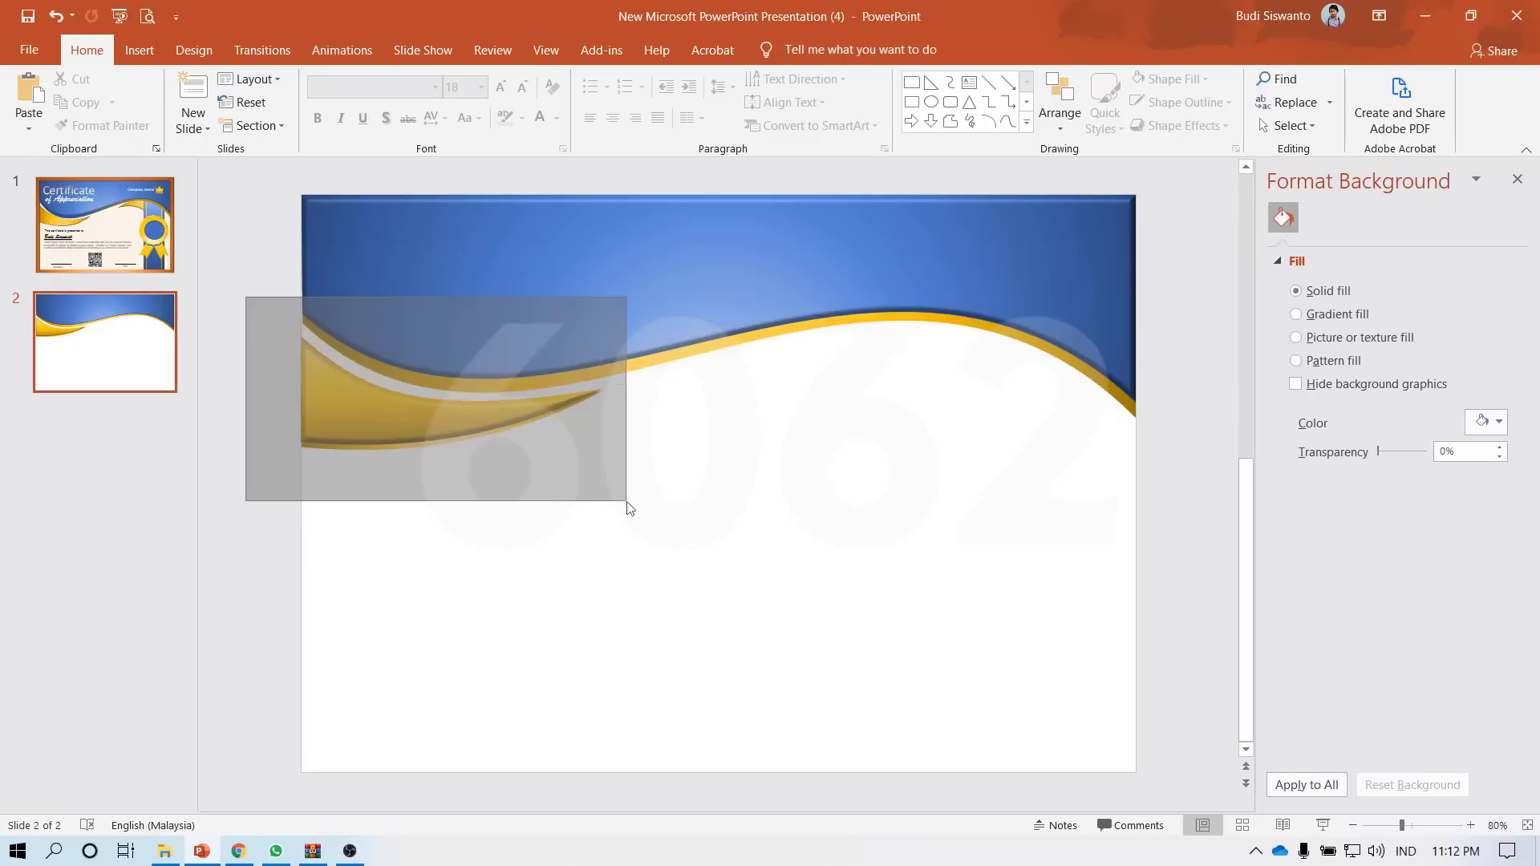
{"action": "key", "text": "ctrl+z"}
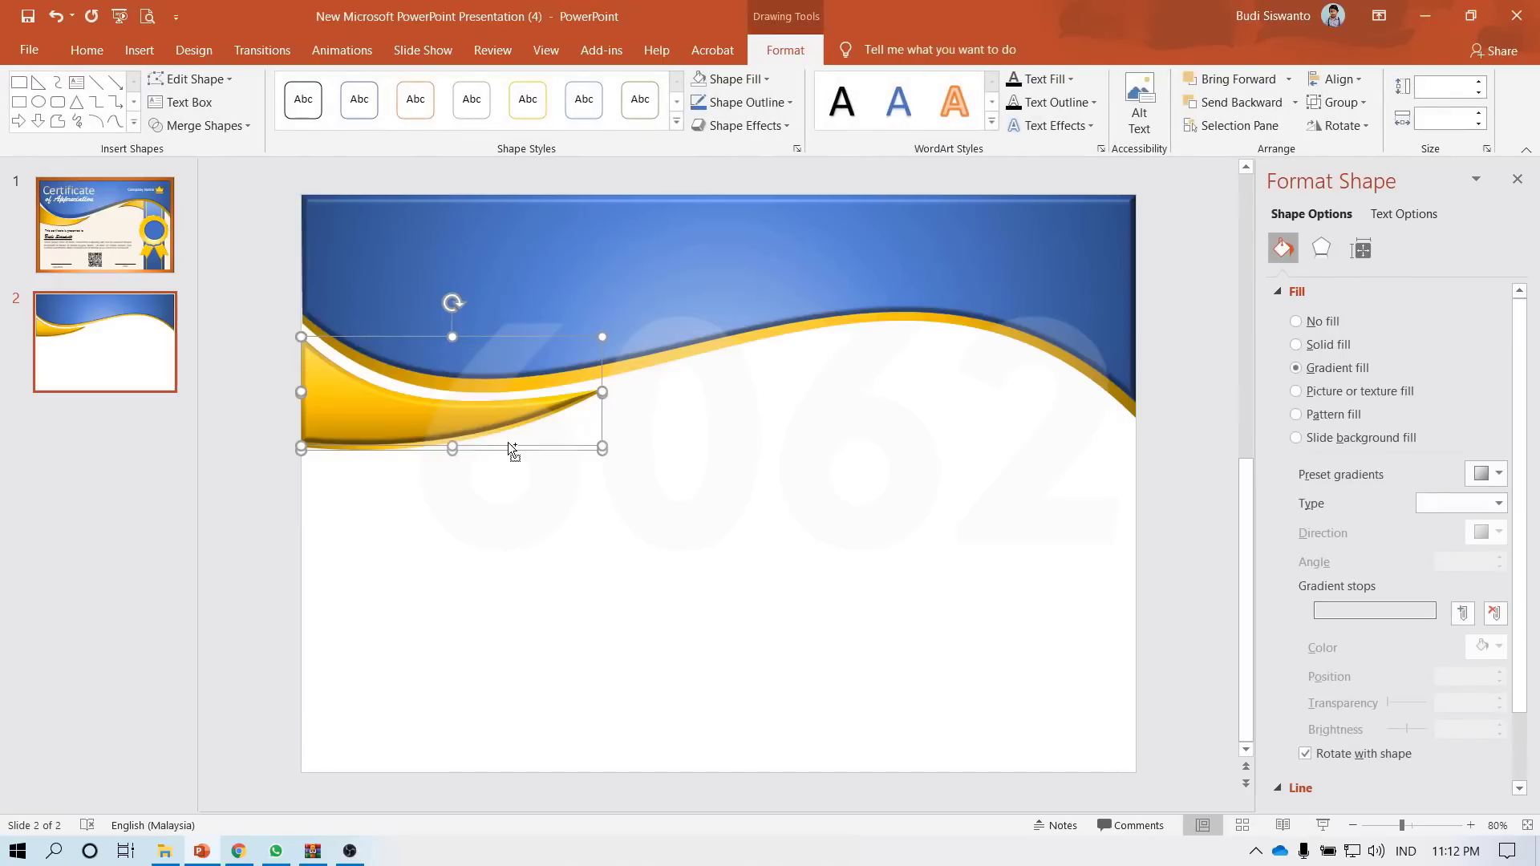
{"action": "key", "text": "ctrl+v"}
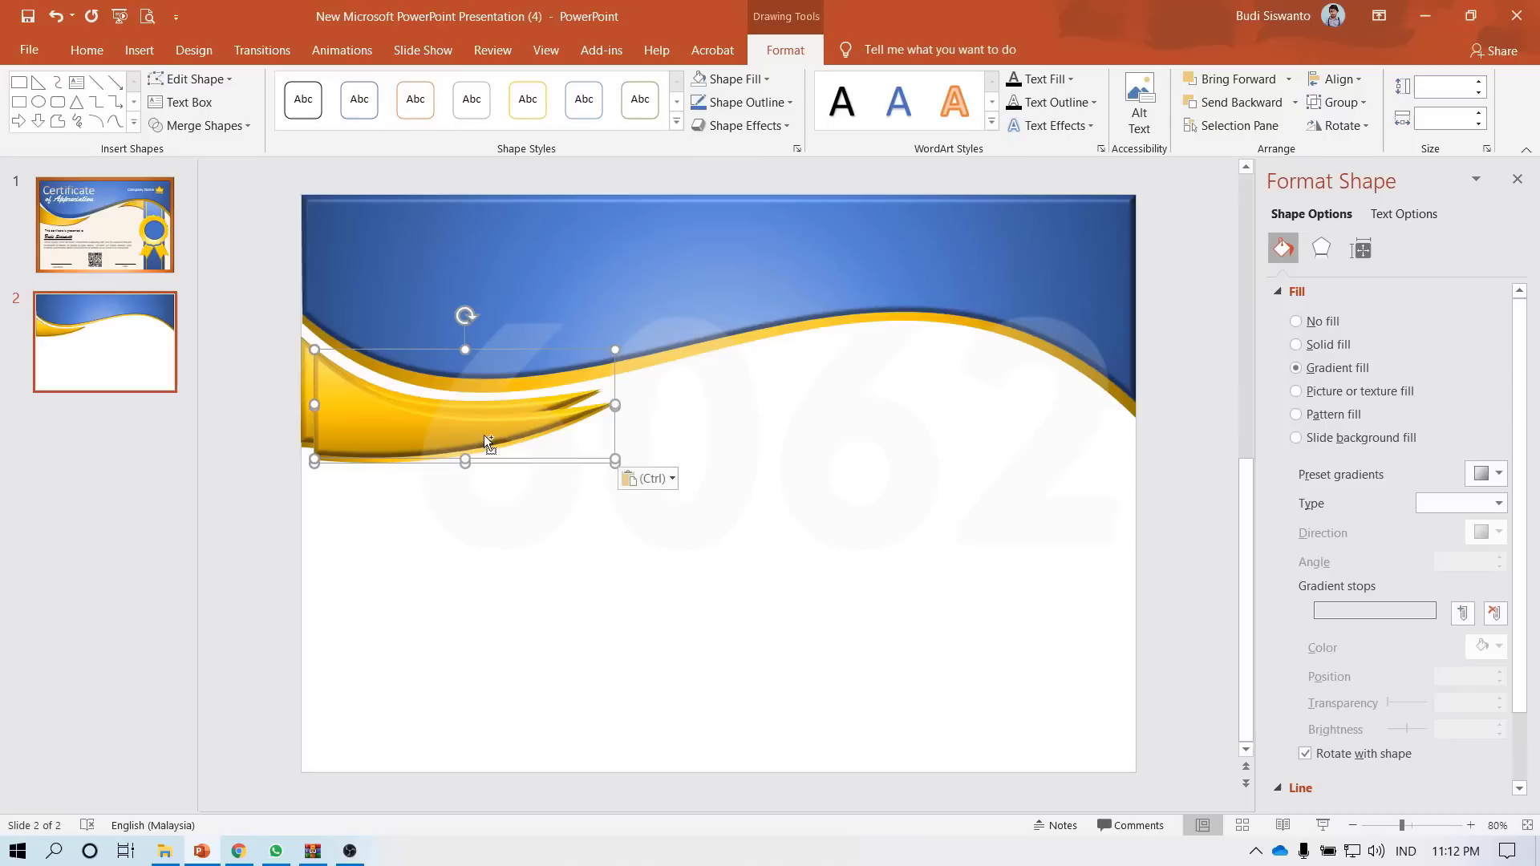
{"action": "left_click_drag", "start_coordinate": [483, 435], "coordinate": [971, 447]}
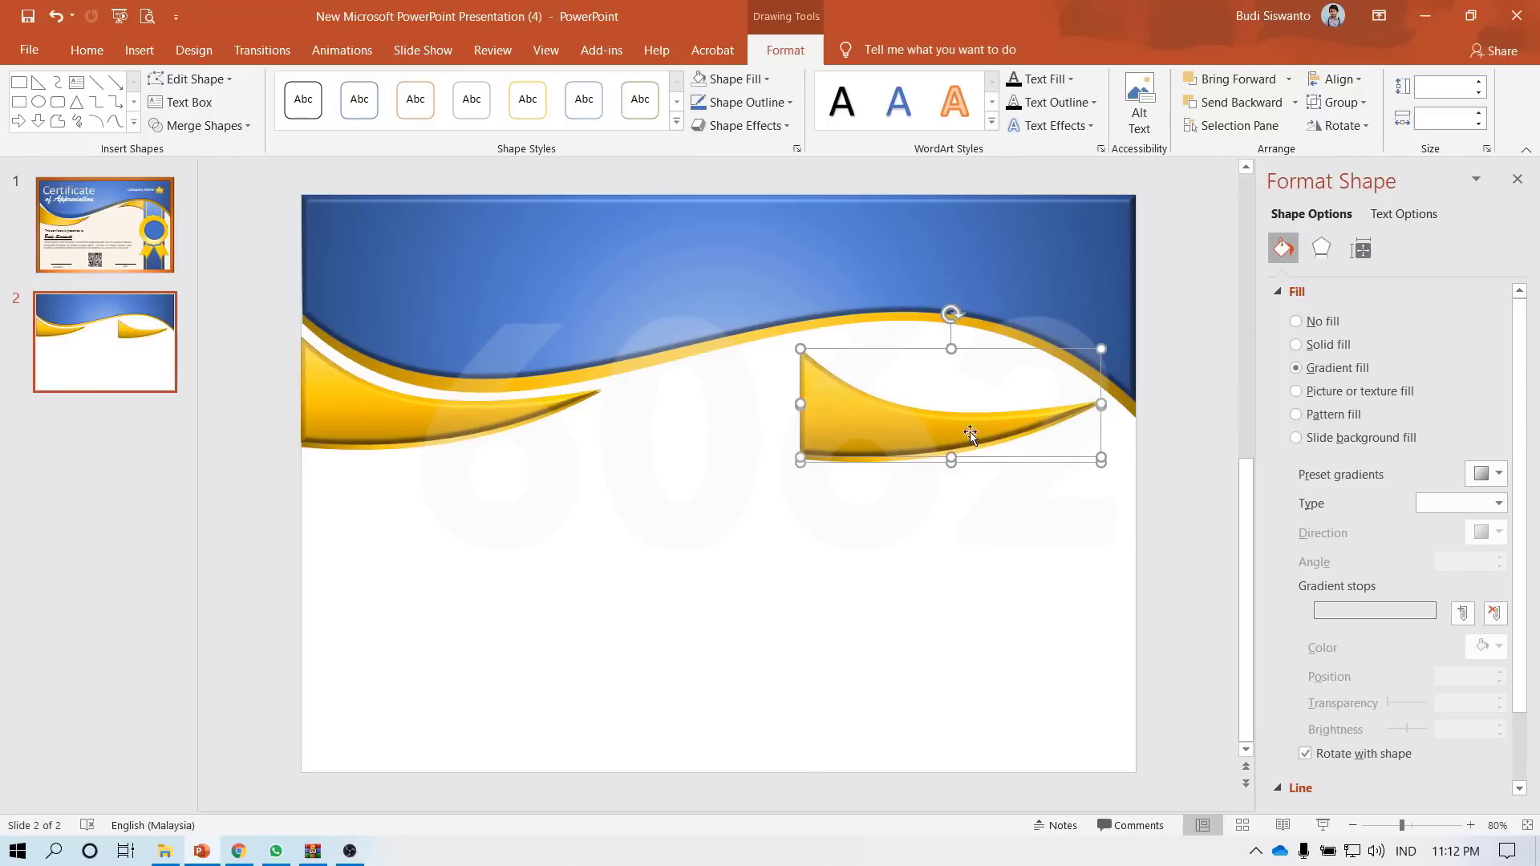
- Flip the copy horizontally and upward, tilt it, and shrink it near the right edge
{"action": "left_click", "coordinate": [1364, 129]}
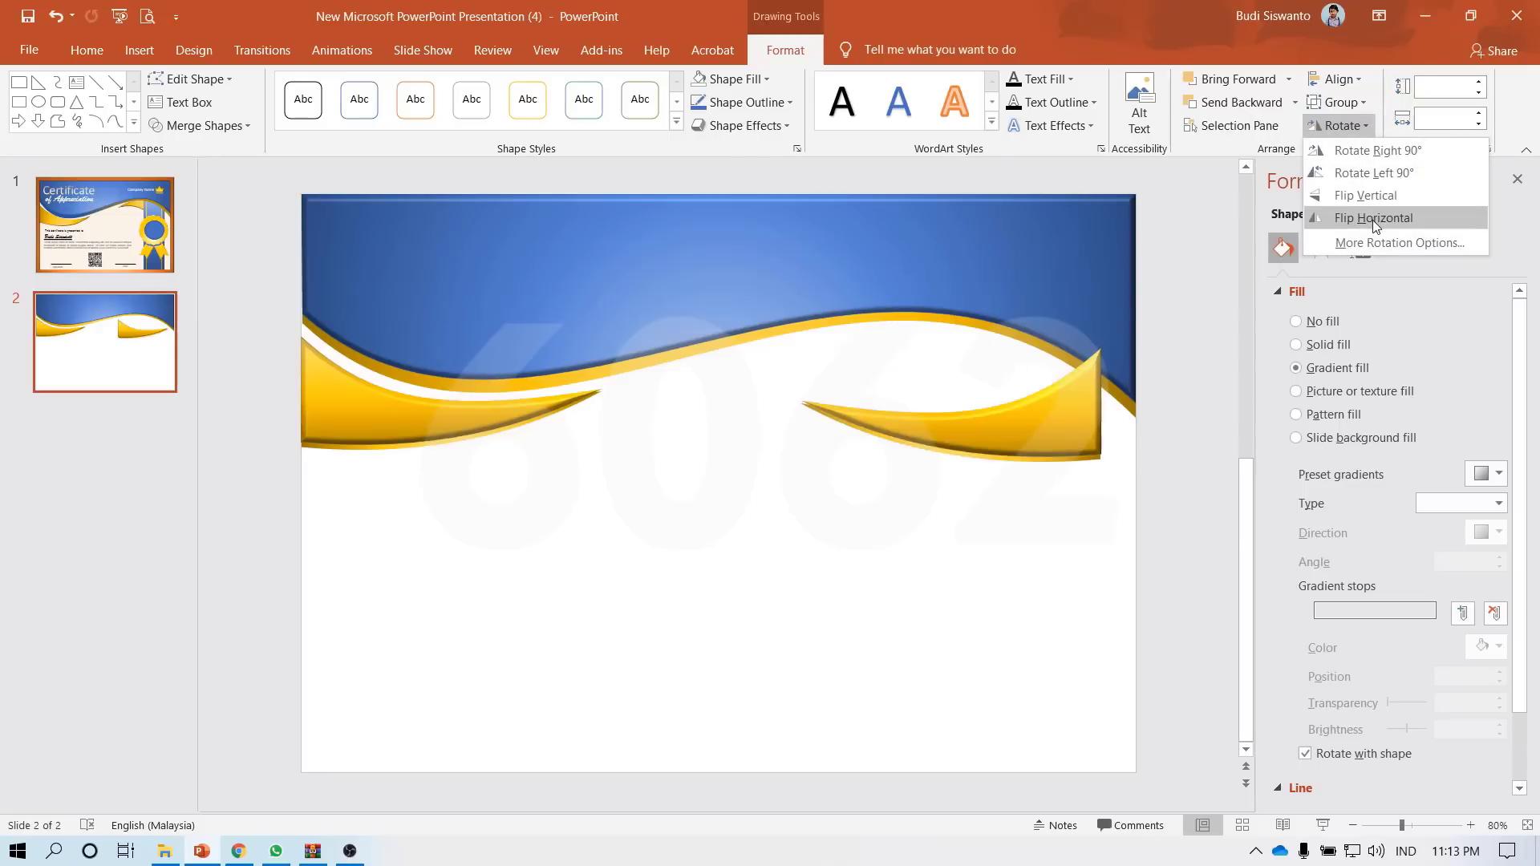
{"action": "left_click", "coordinate": [1374, 219]}
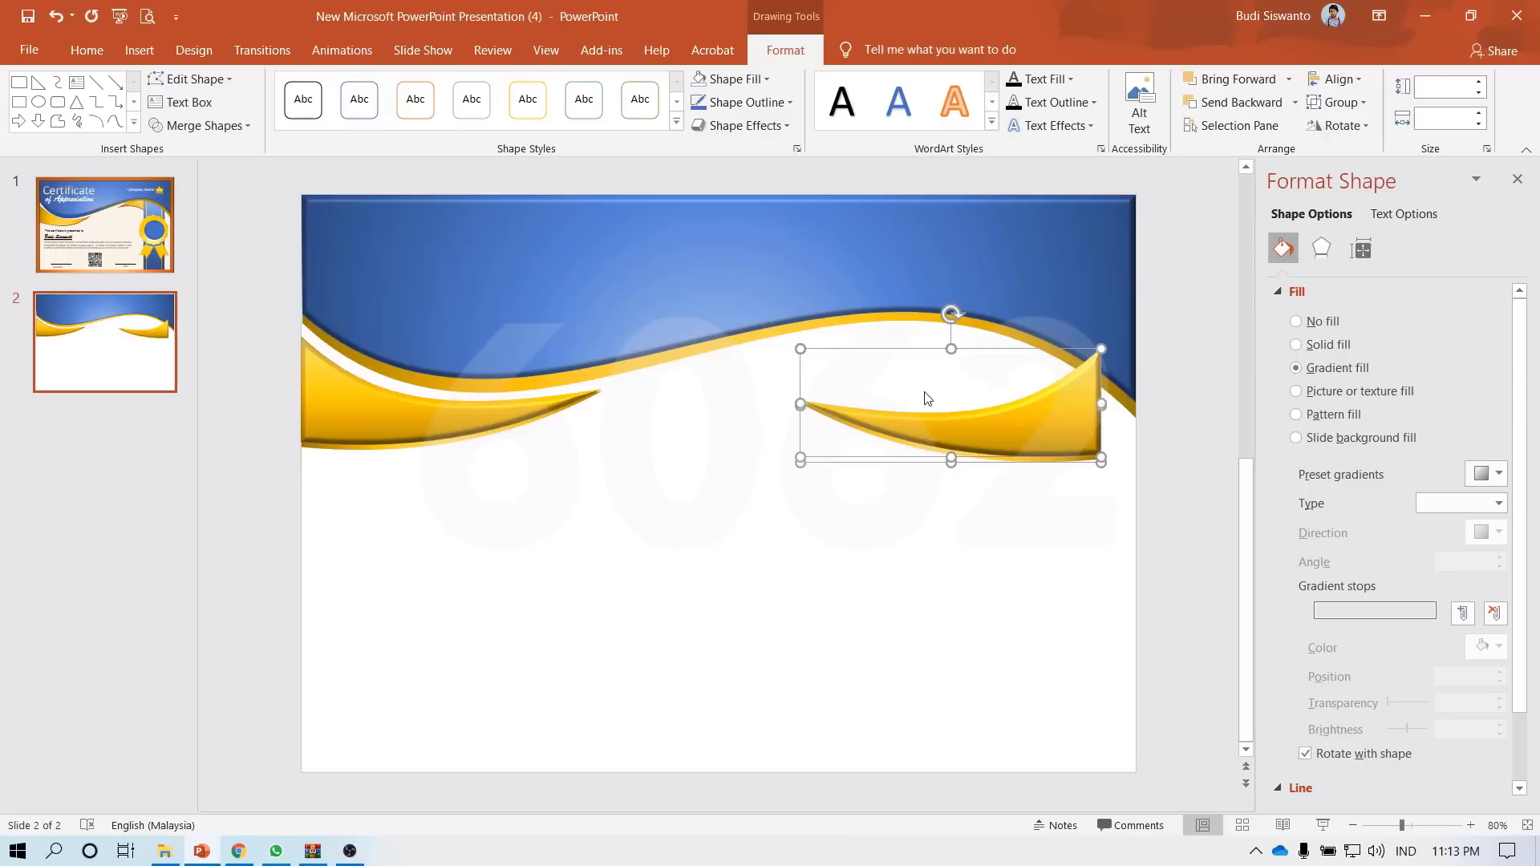
{"action": "left_click_drag", "start_coordinate": [948, 461], "coordinate": [951, 196]}
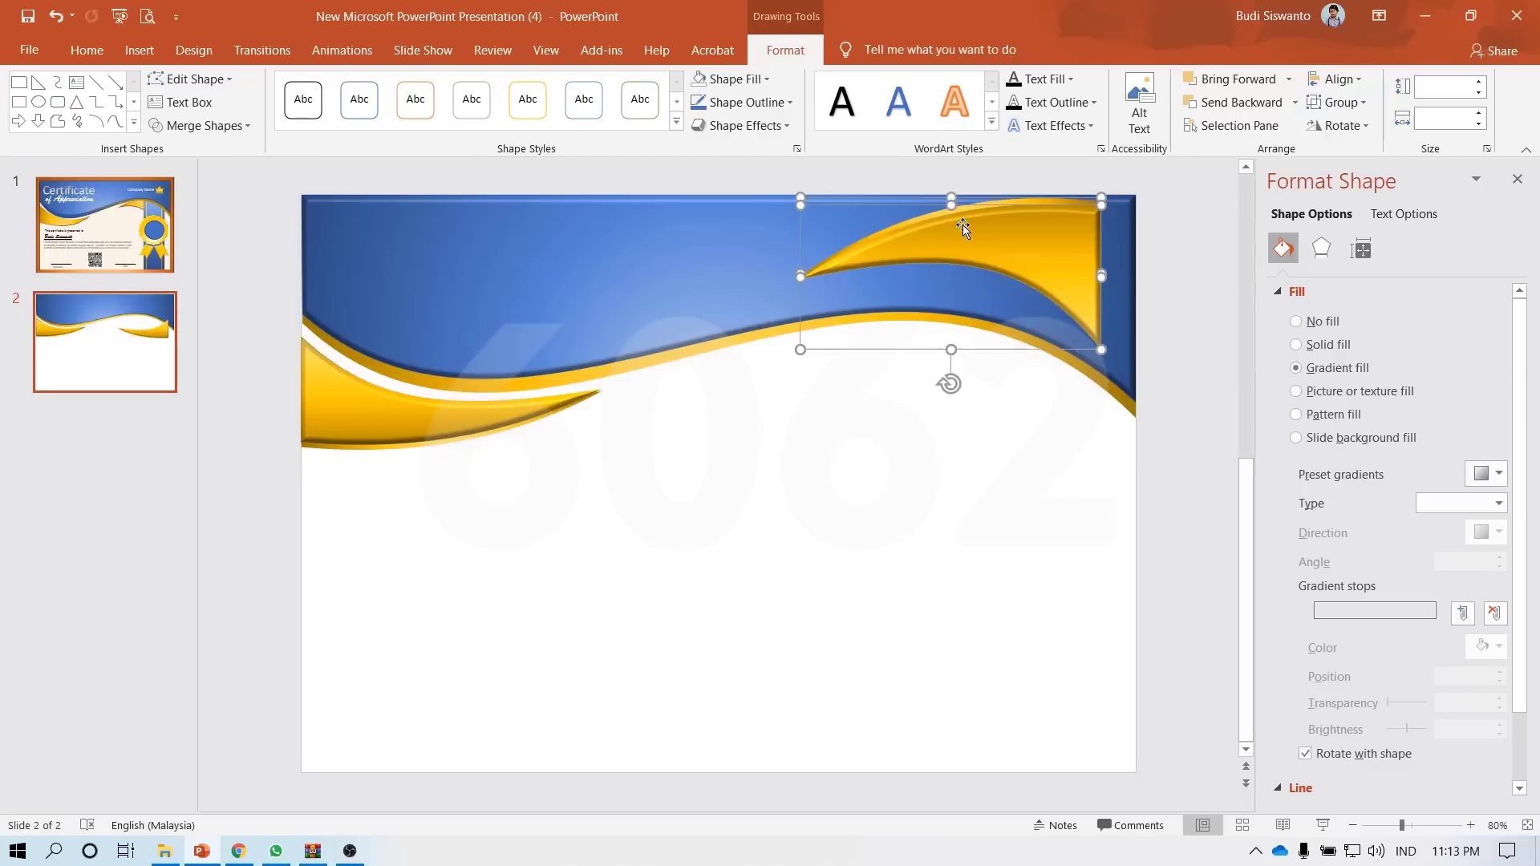
{"action": "left_click_drag", "start_coordinate": [1014, 237], "coordinate": [1033, 395]}
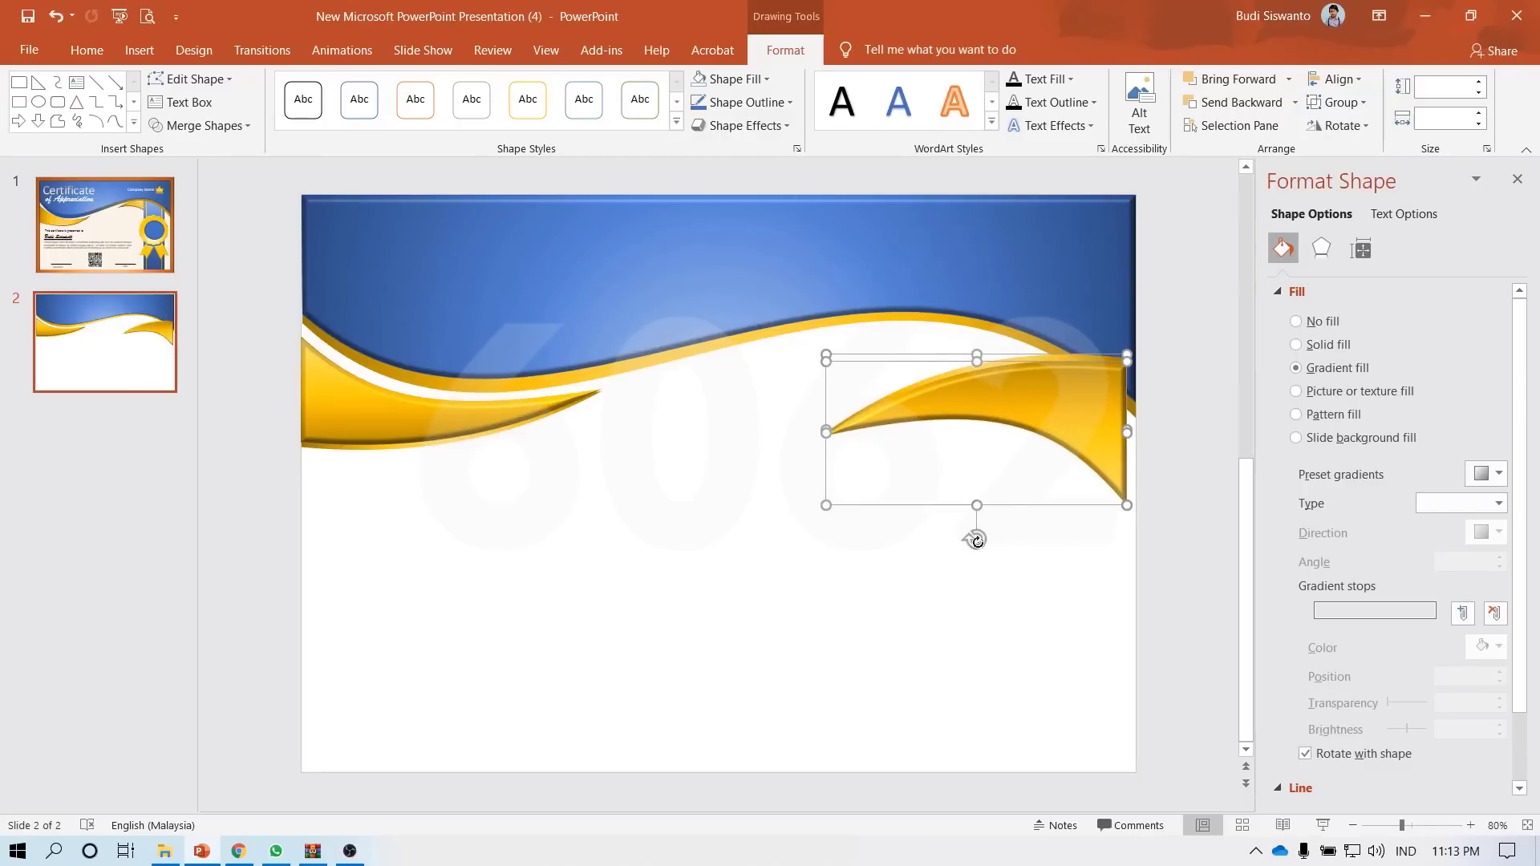
{"action": "left_click_drag", "start_coordinate": [977, 539], "coordinate": [923, 506]}
{"action": "mouse_move", "coordinate": [1079, 453]}
{"action": "left_mouse_down"}
{"action": "mouse_move", "coordinate": [1134, 446]}
{"action": "mouse_move", "coordinate": [1086, 433]}
{"action": "left_mouse_up"}
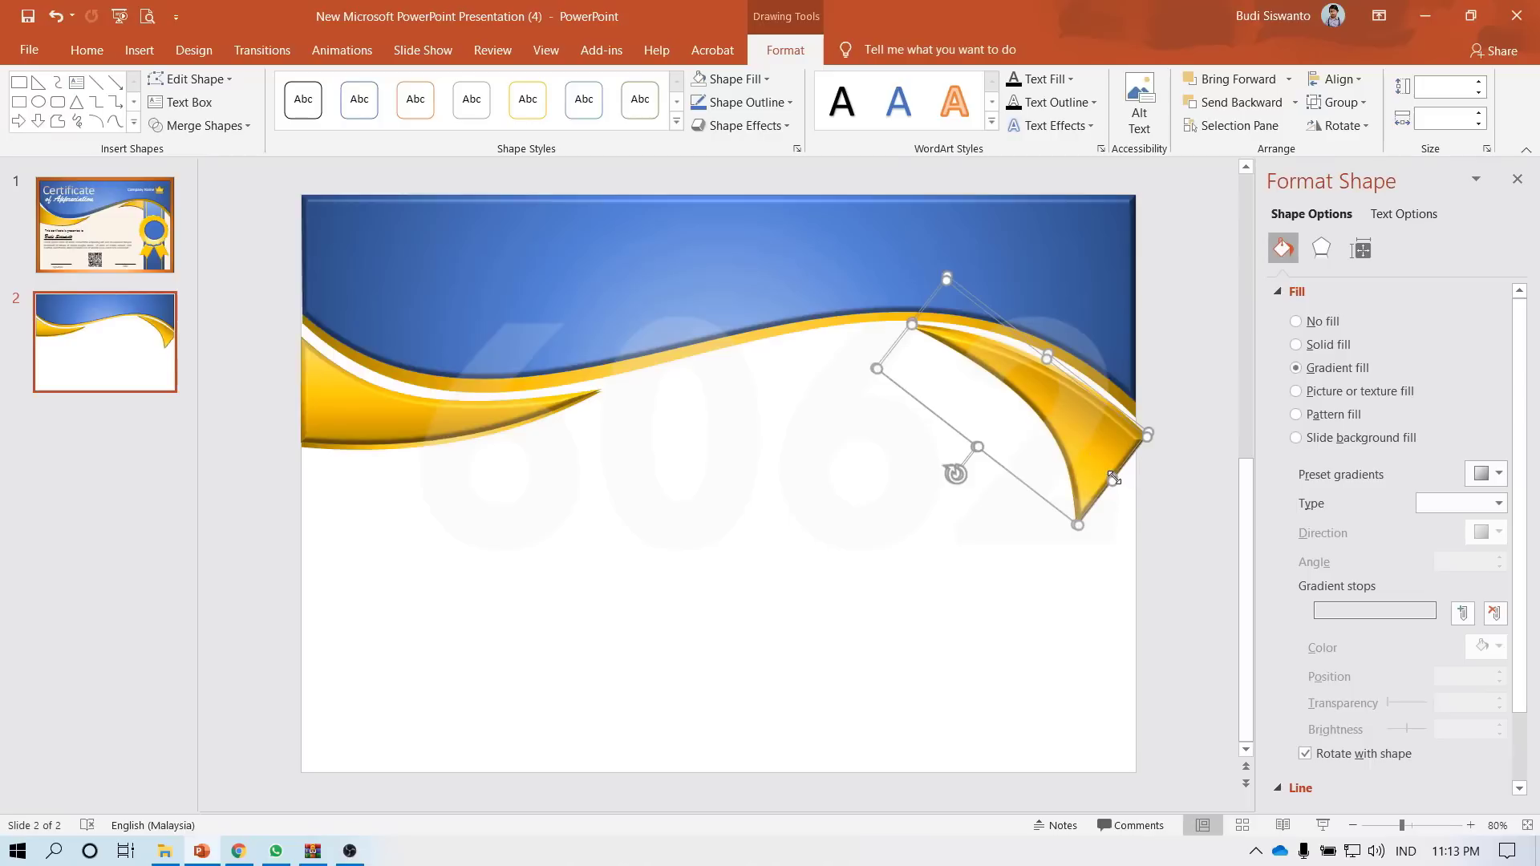
{"action": "mouse_move", "coordinate": [1113, 479]}
{"action": "left_mouse_down"}
{"action": "mouse_move", "coordinate": [1067, 459]}
{"action": "mouse_move", "coordinate": [1033, 402]}
{"action": "left_mouse_up"}
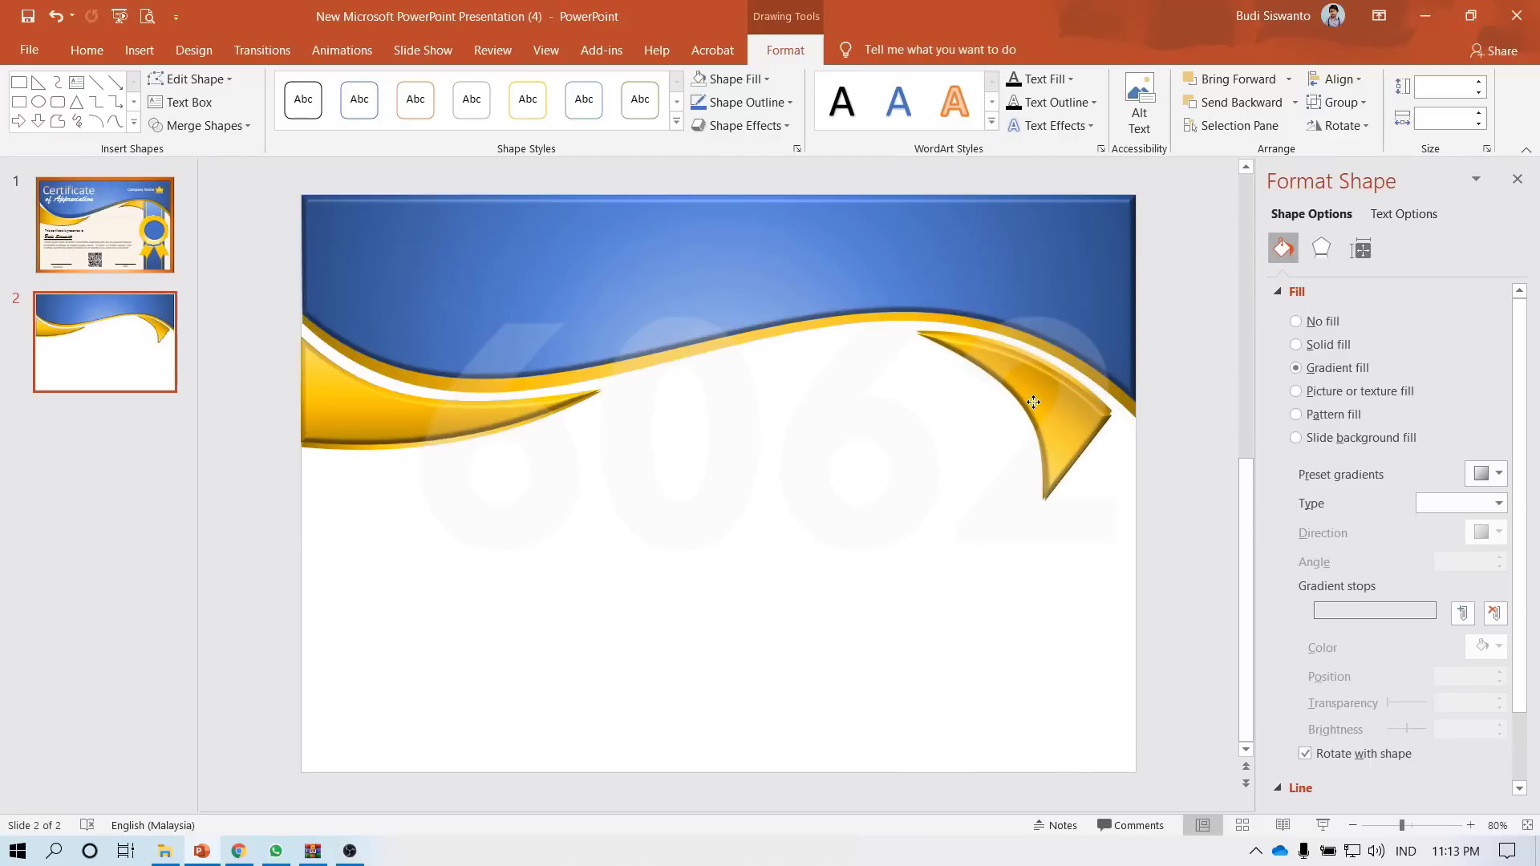
{"action": "left_click_drag", "start_coordinate": [1033, 402], "coordinate": [1032, 401]}
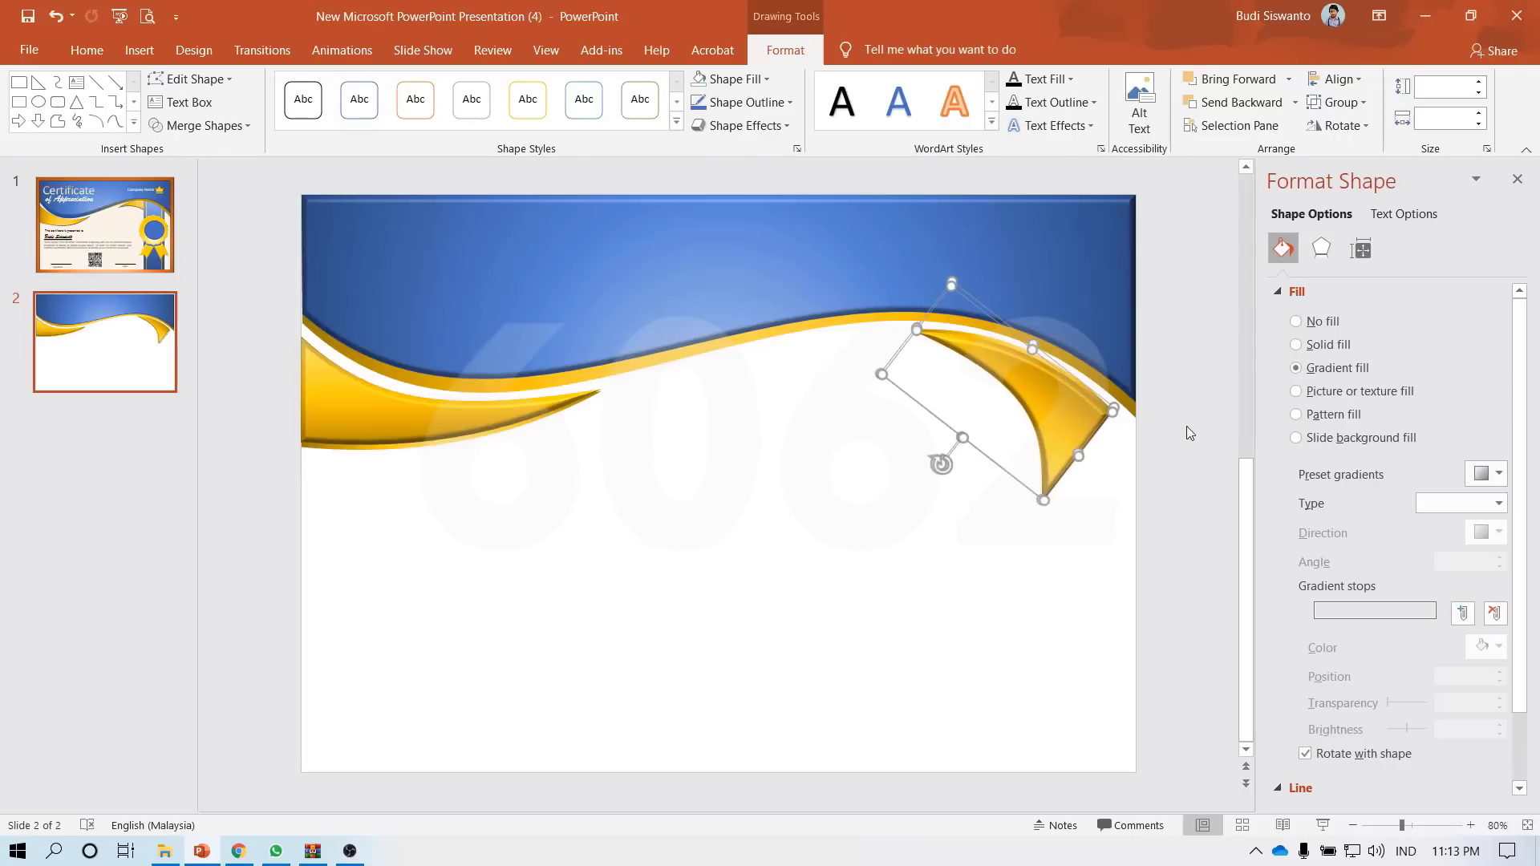
{"action": "left_click", "coordinate": [1186, 426]}
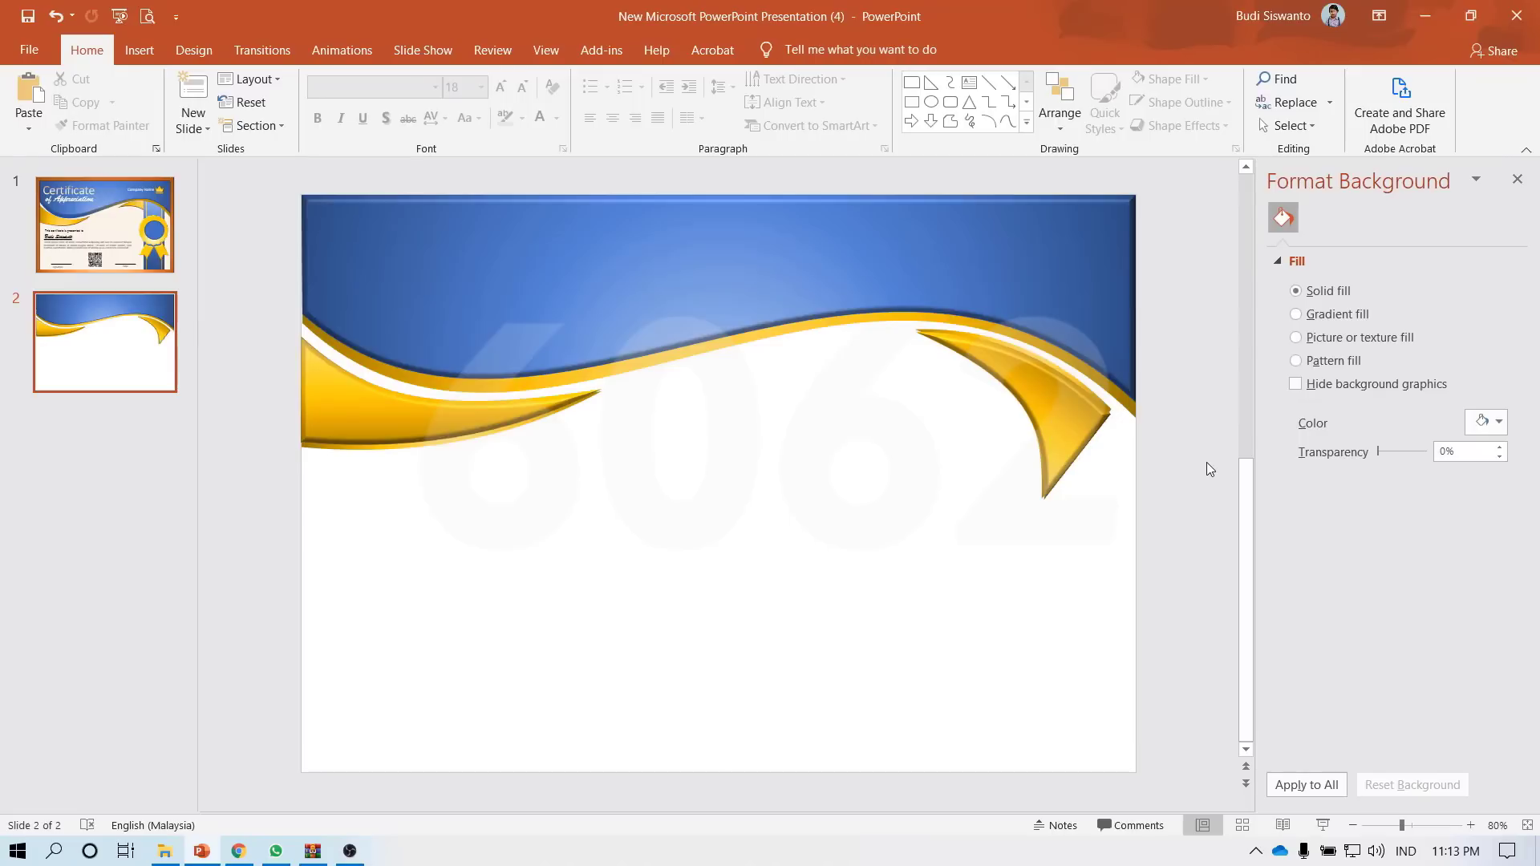
- Draw a tall rectangle on the right, narrow it to 1.75 inches, and send it to back
{"action": "scroll", "coordinate": [877, 473], "scroll_direction": "up", "scroll_amount": 3}
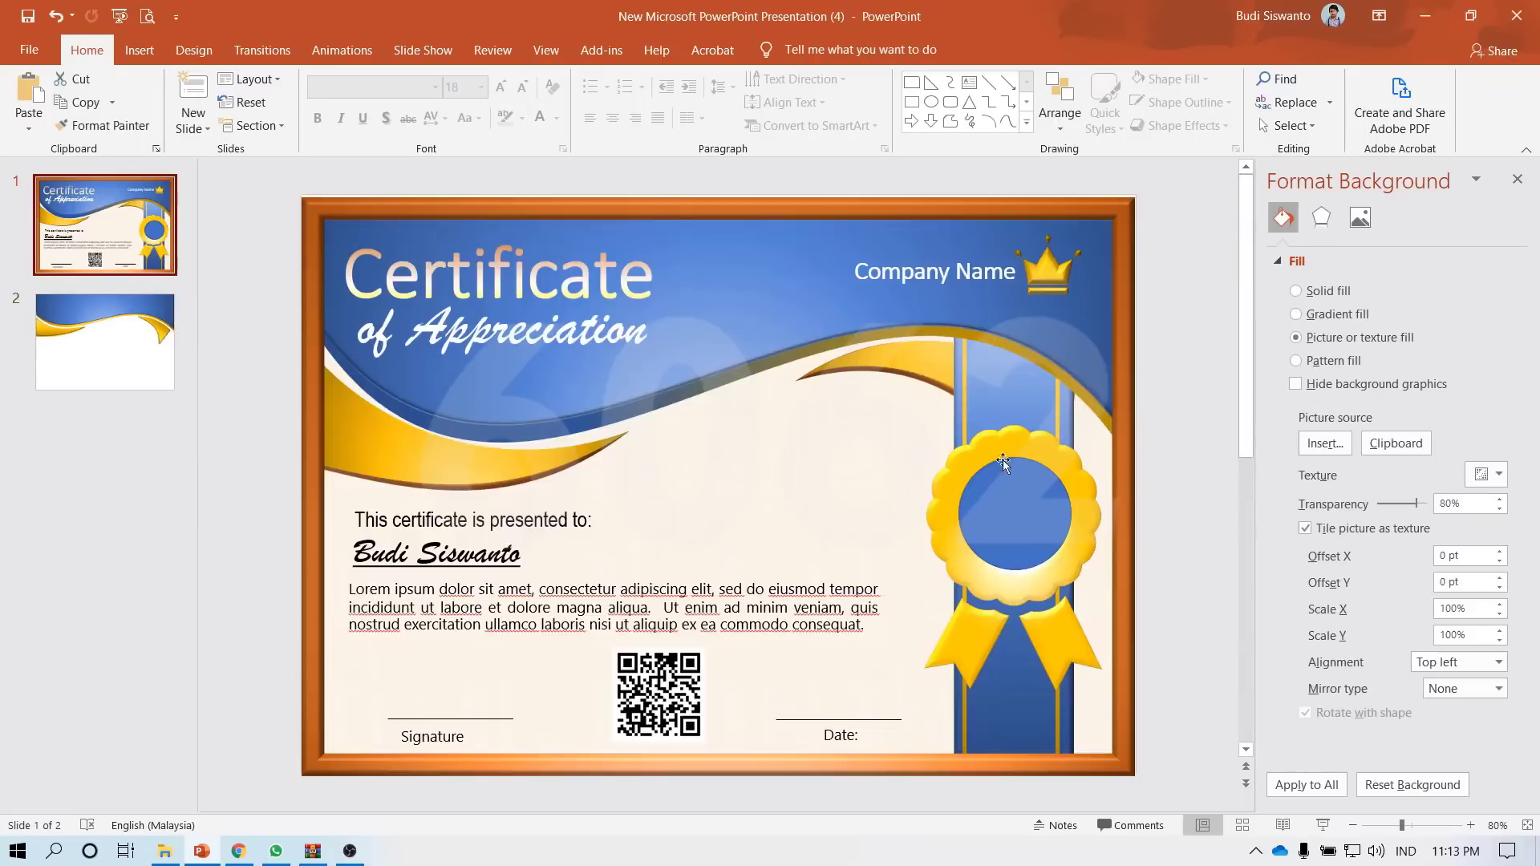
{"action": "scroll", "coordinate": [935, 506], "scroll_direction": "down", "scroll_amount": 2}
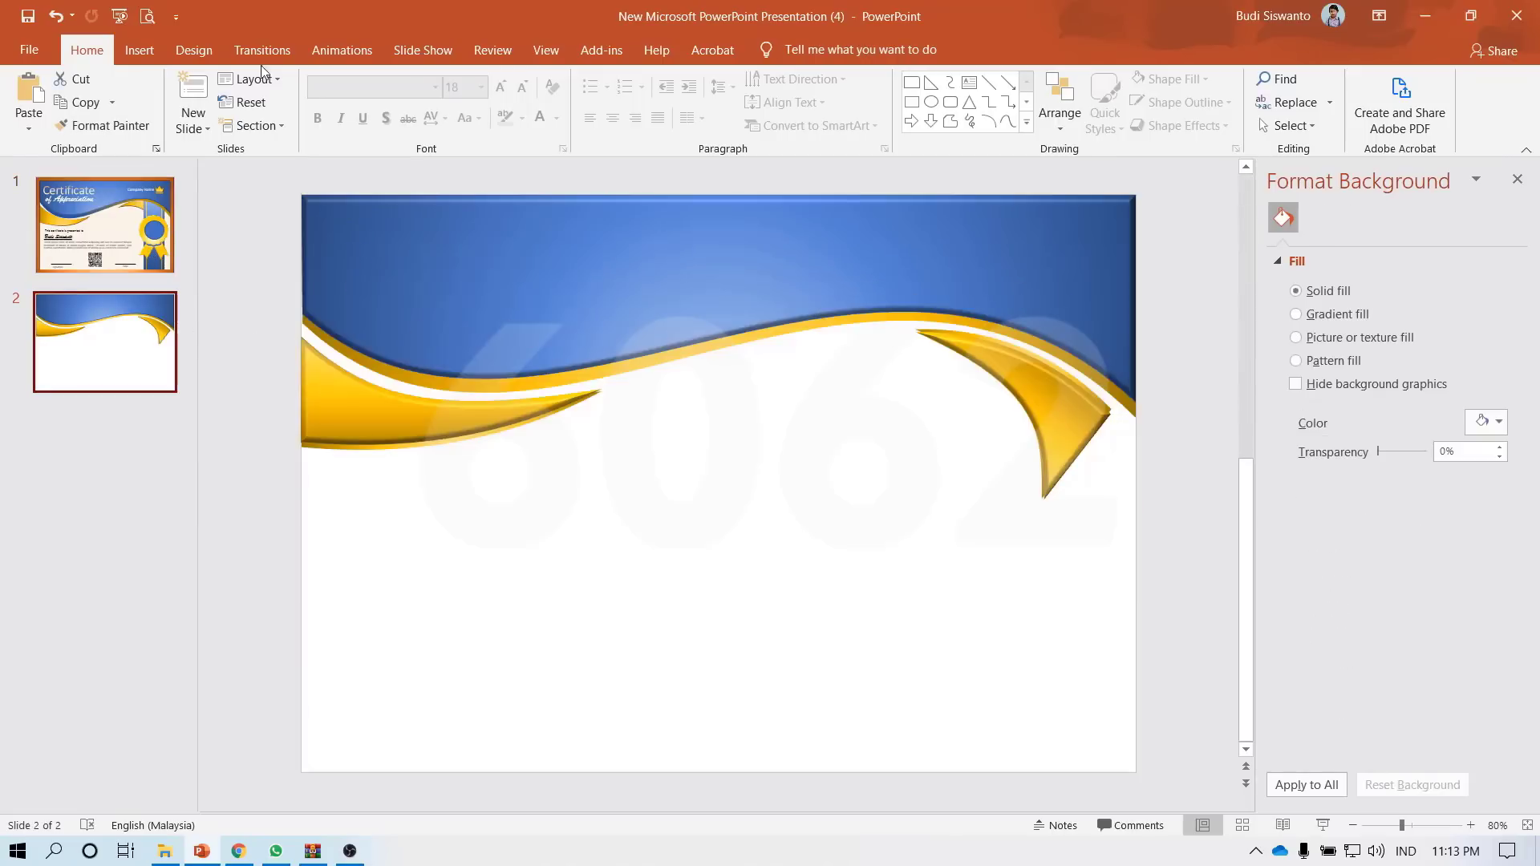
{"action": "left_click", "coordinate": [141, 53]}
{"action": "left_click", "coordinate": [311, 120]}
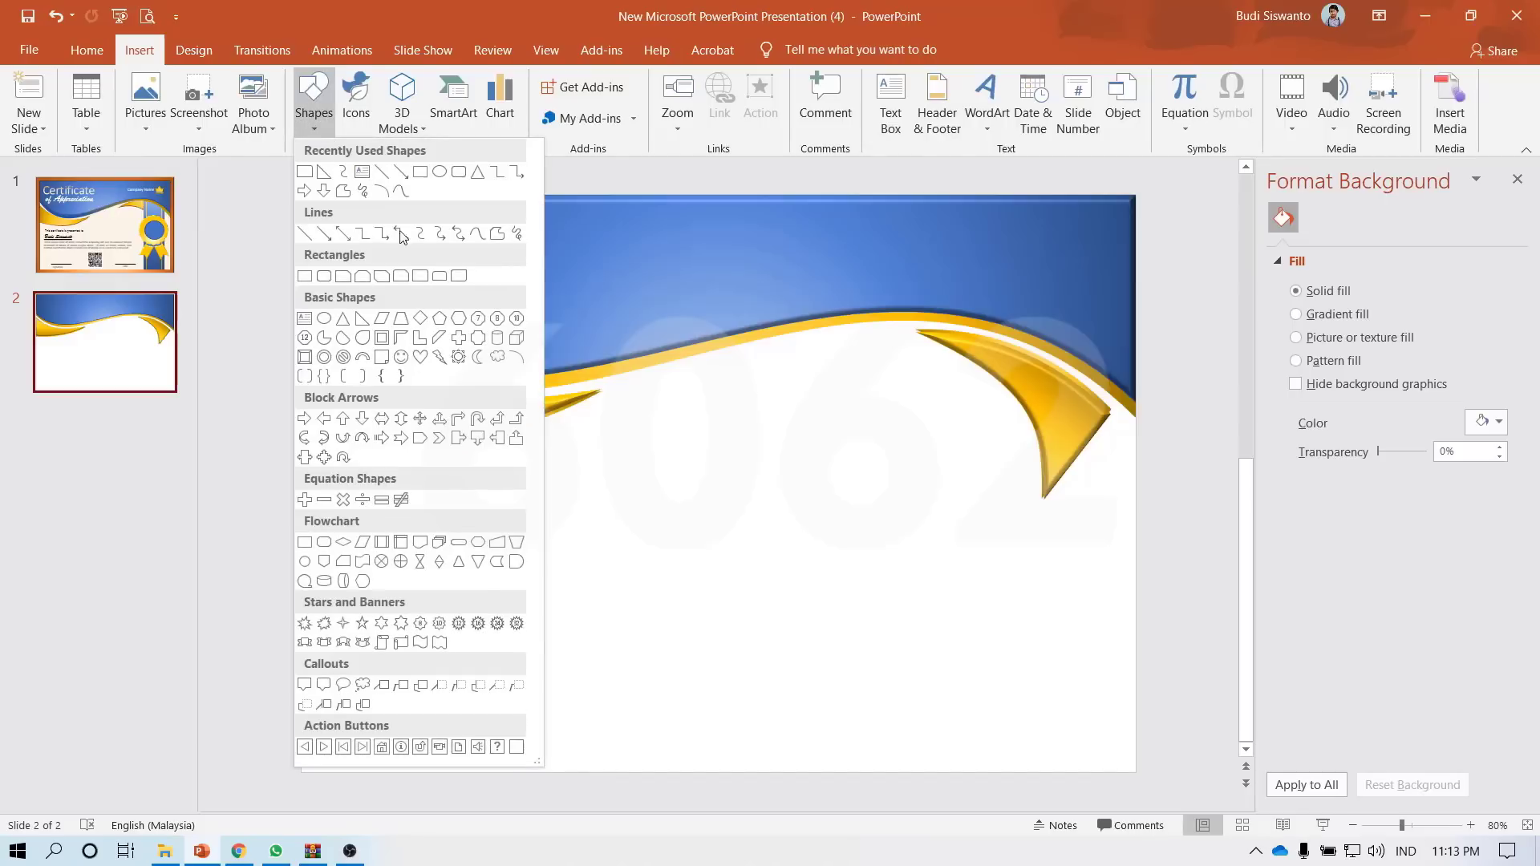
{"action": "left_click", "coordinate": [323, 172]}
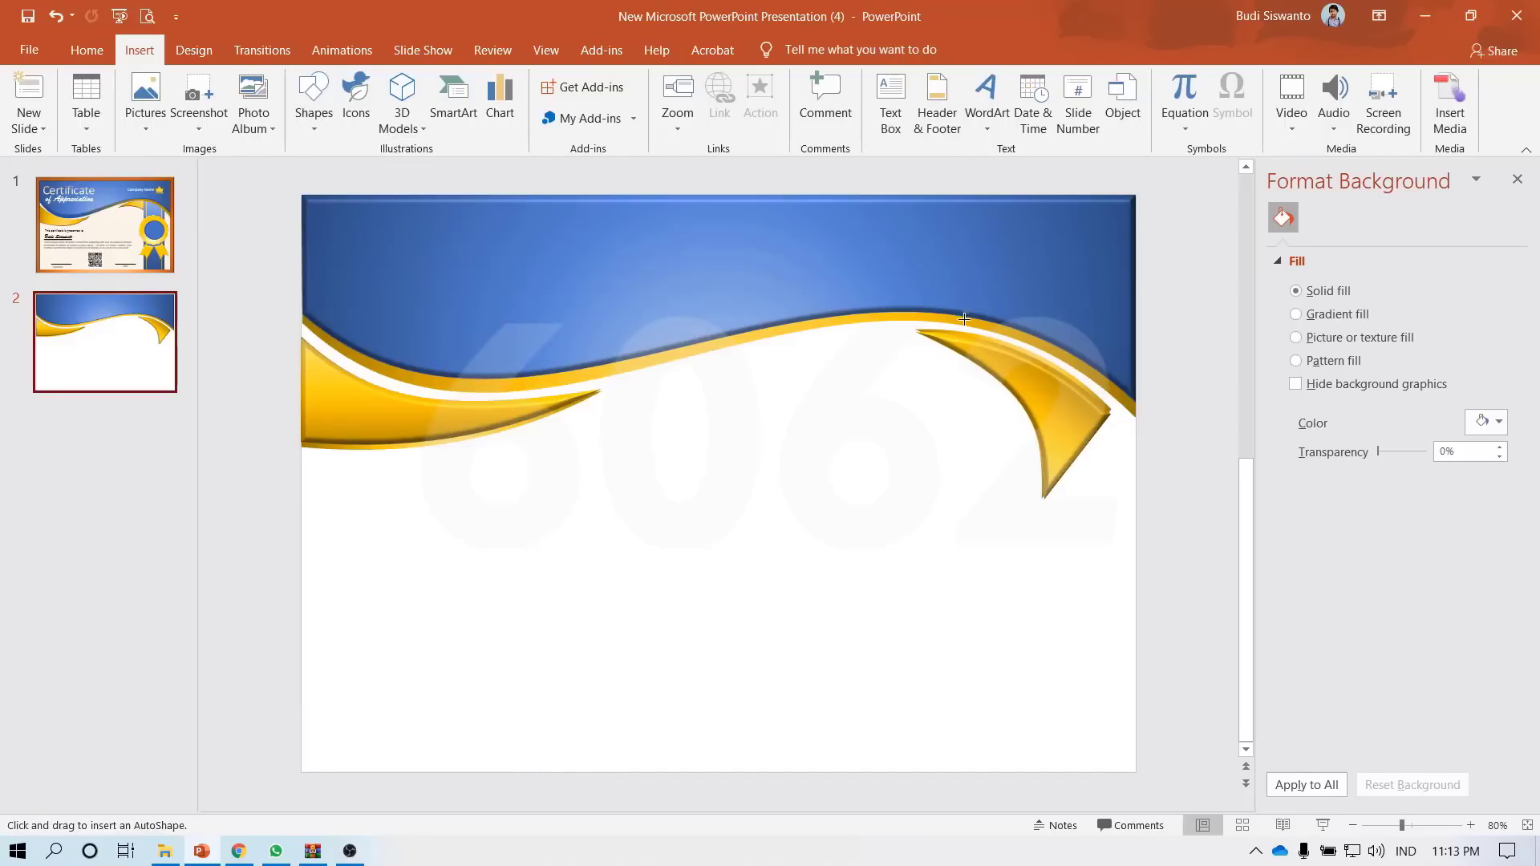
{"action": "left_click_drag", "start_coordinate": [958, 300], "coordinate": [1112, 773]}
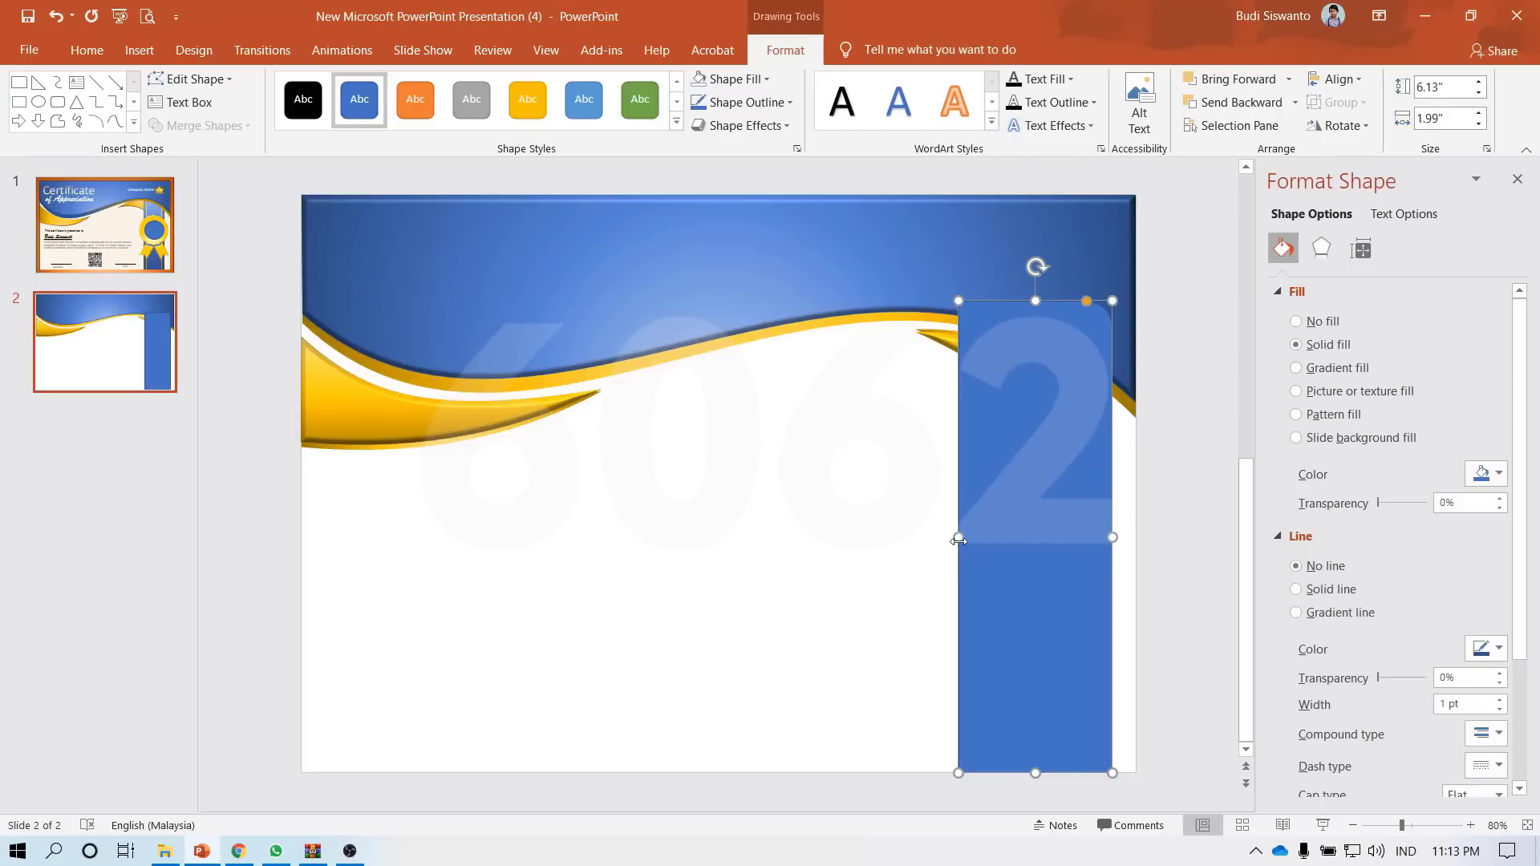
{"action": "left_click_drag", "start_coordinate": [960, 543], "coordinate": [995, 543]}
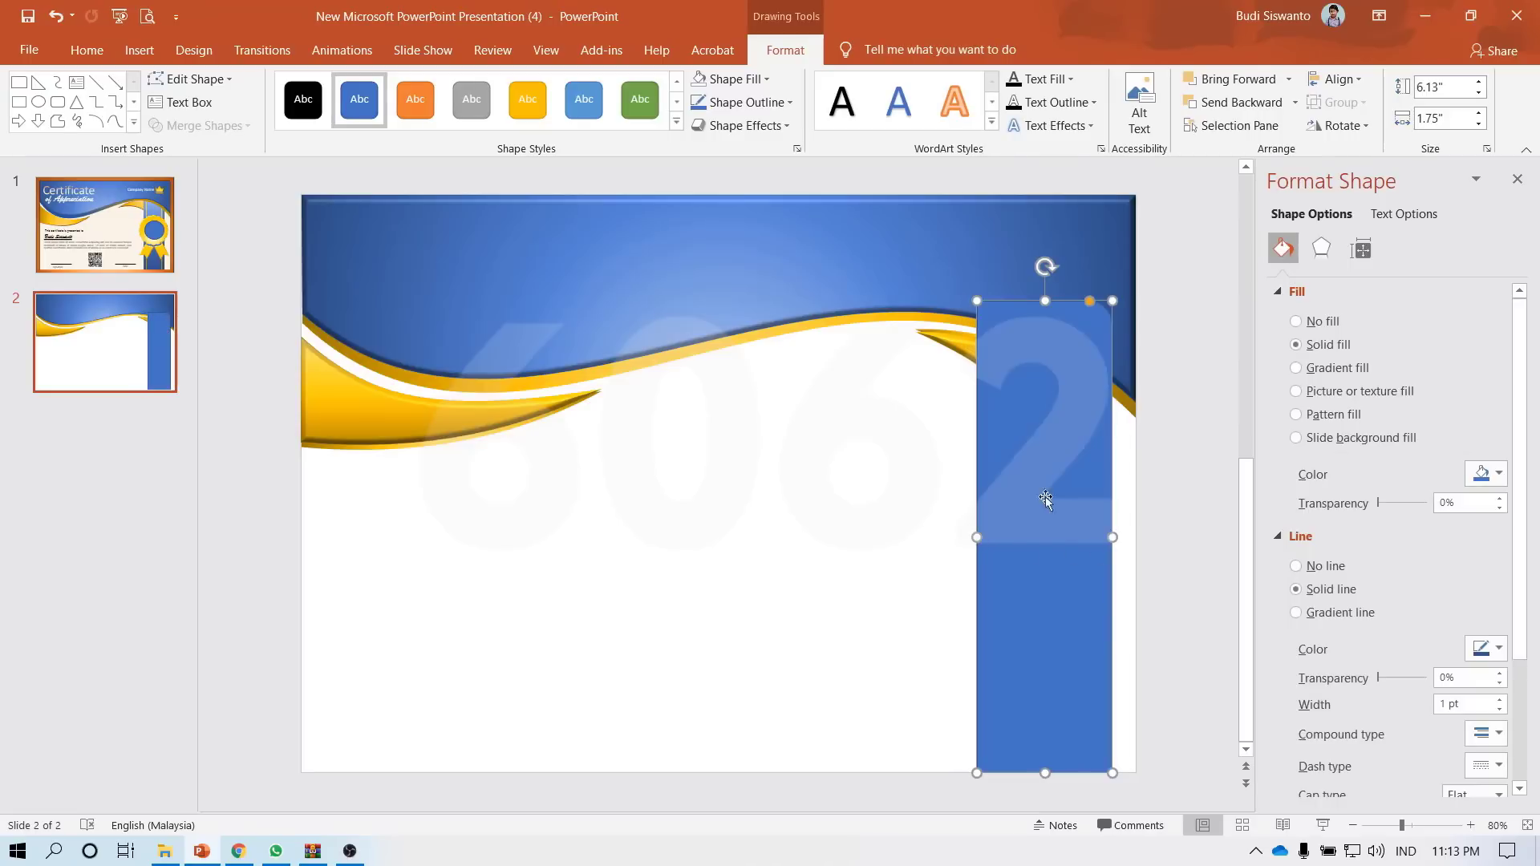
{"action": "right_click", "coordinate": [1042, 472]}
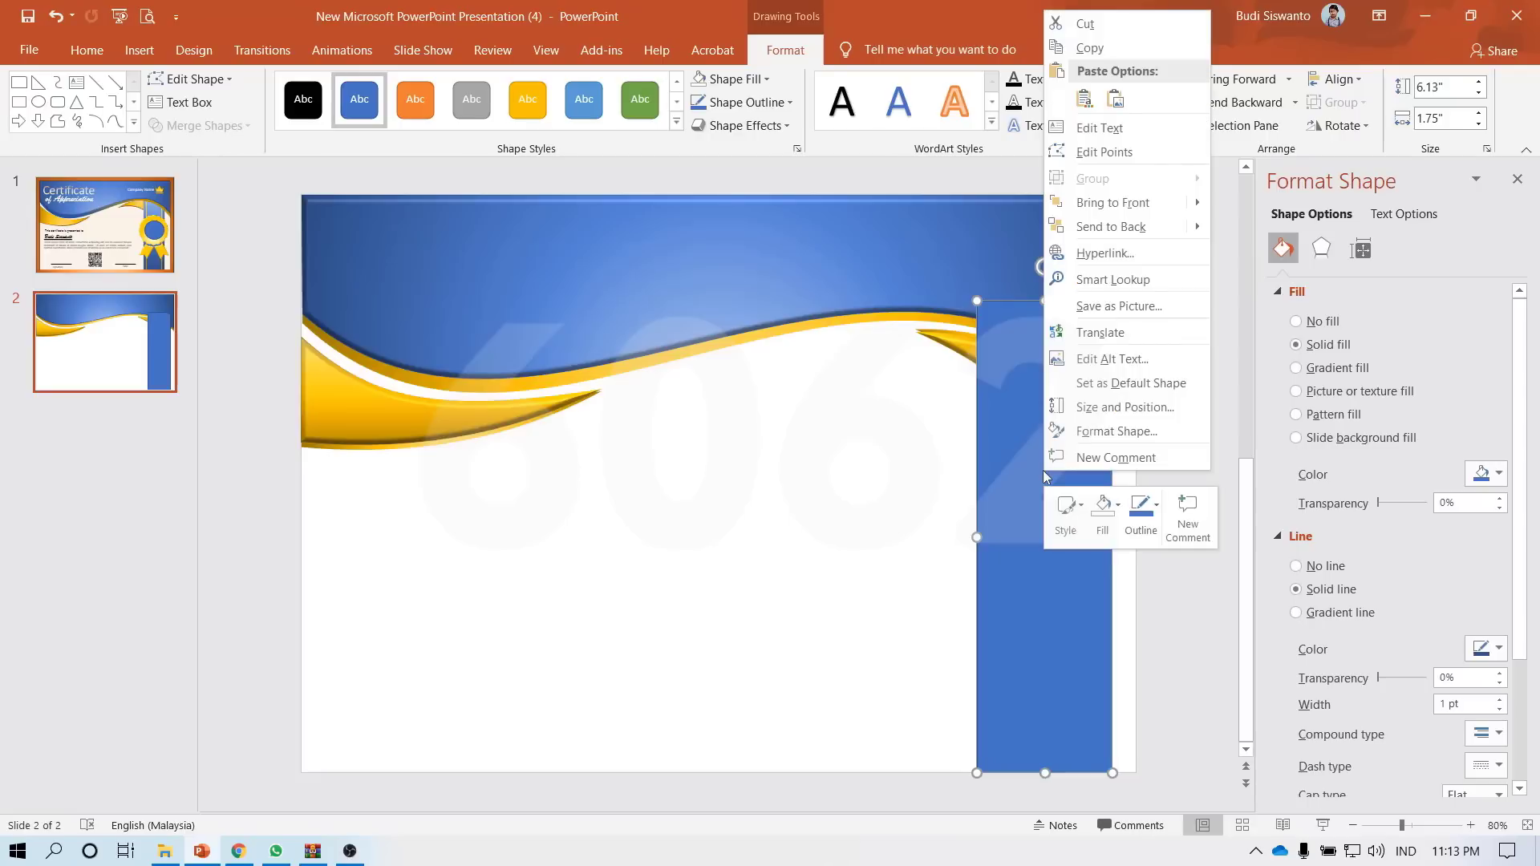
{"action": "left_click", "coordinate": [1110, 227]}
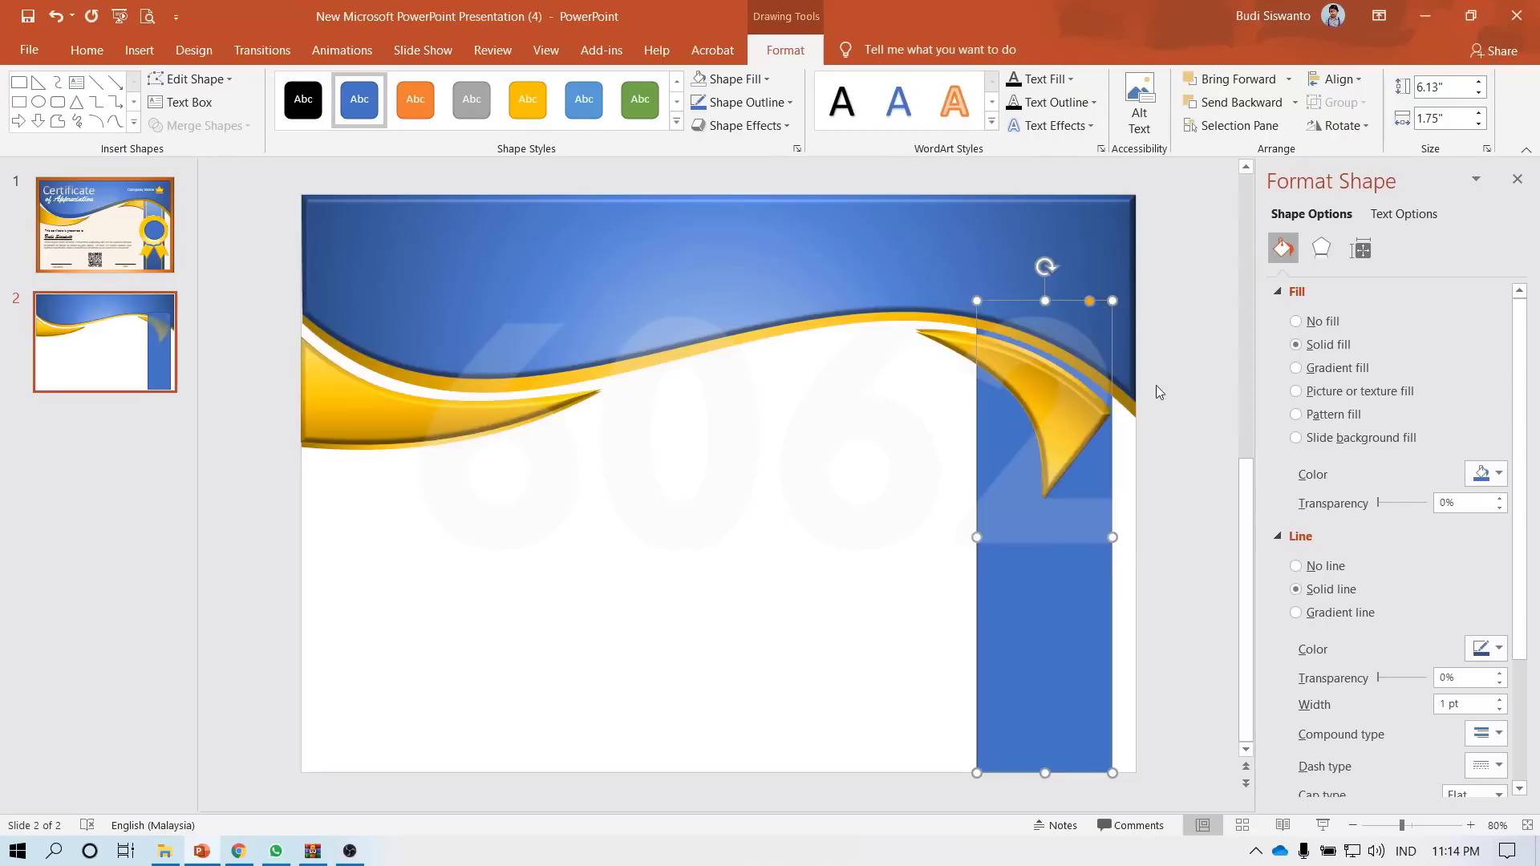
- Send the right gold swoosh to the back, behind the blue bar
{"action": "left_click", "coordinate": [1148, 471]}
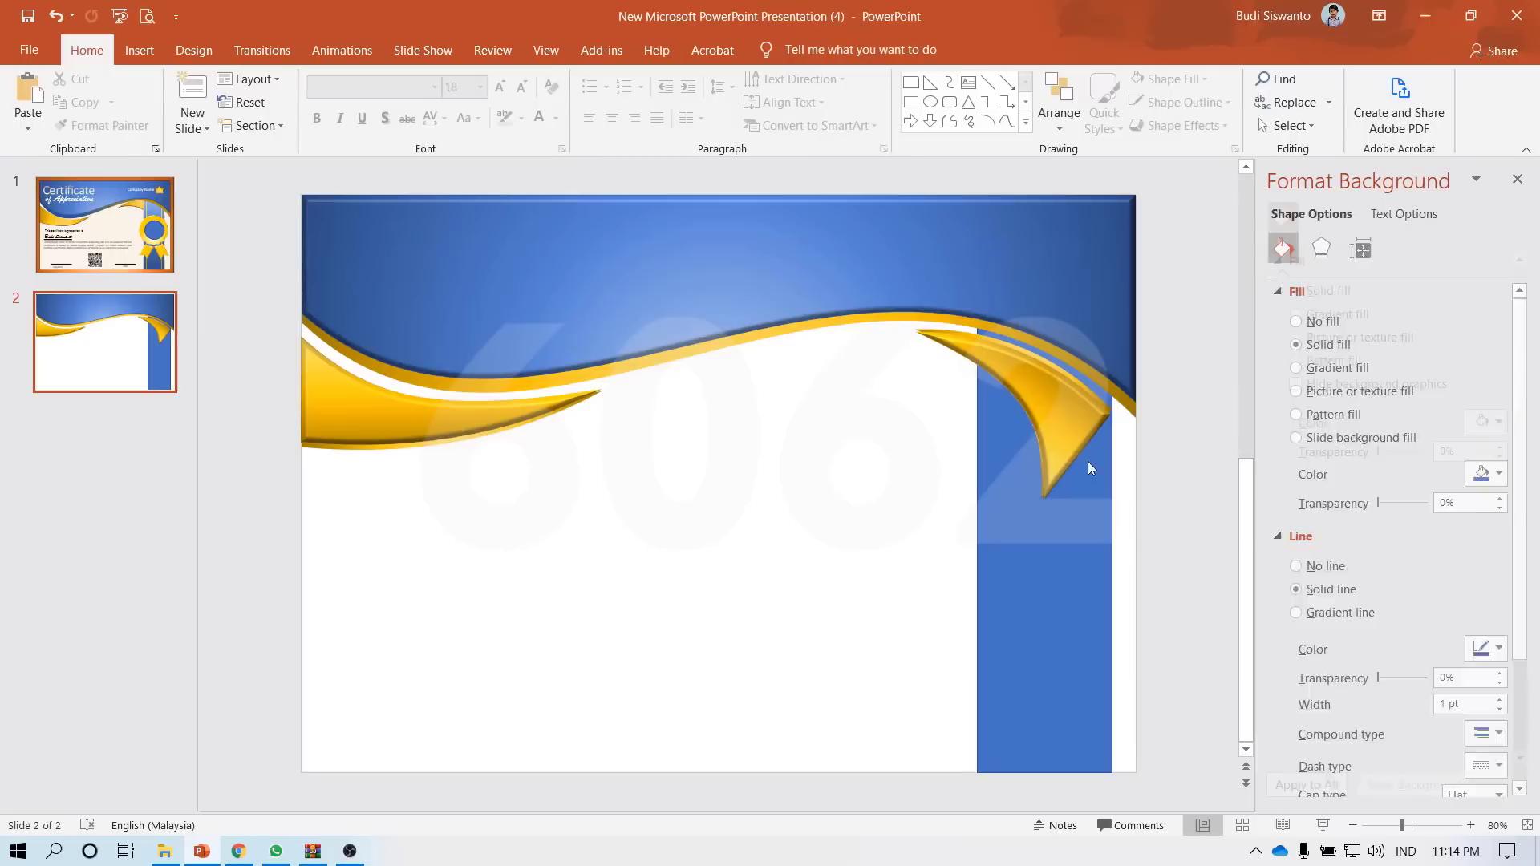
{"action": "left_click_drag", "start_coordinate": [1200, 524], "coordinate": [886, 293]}
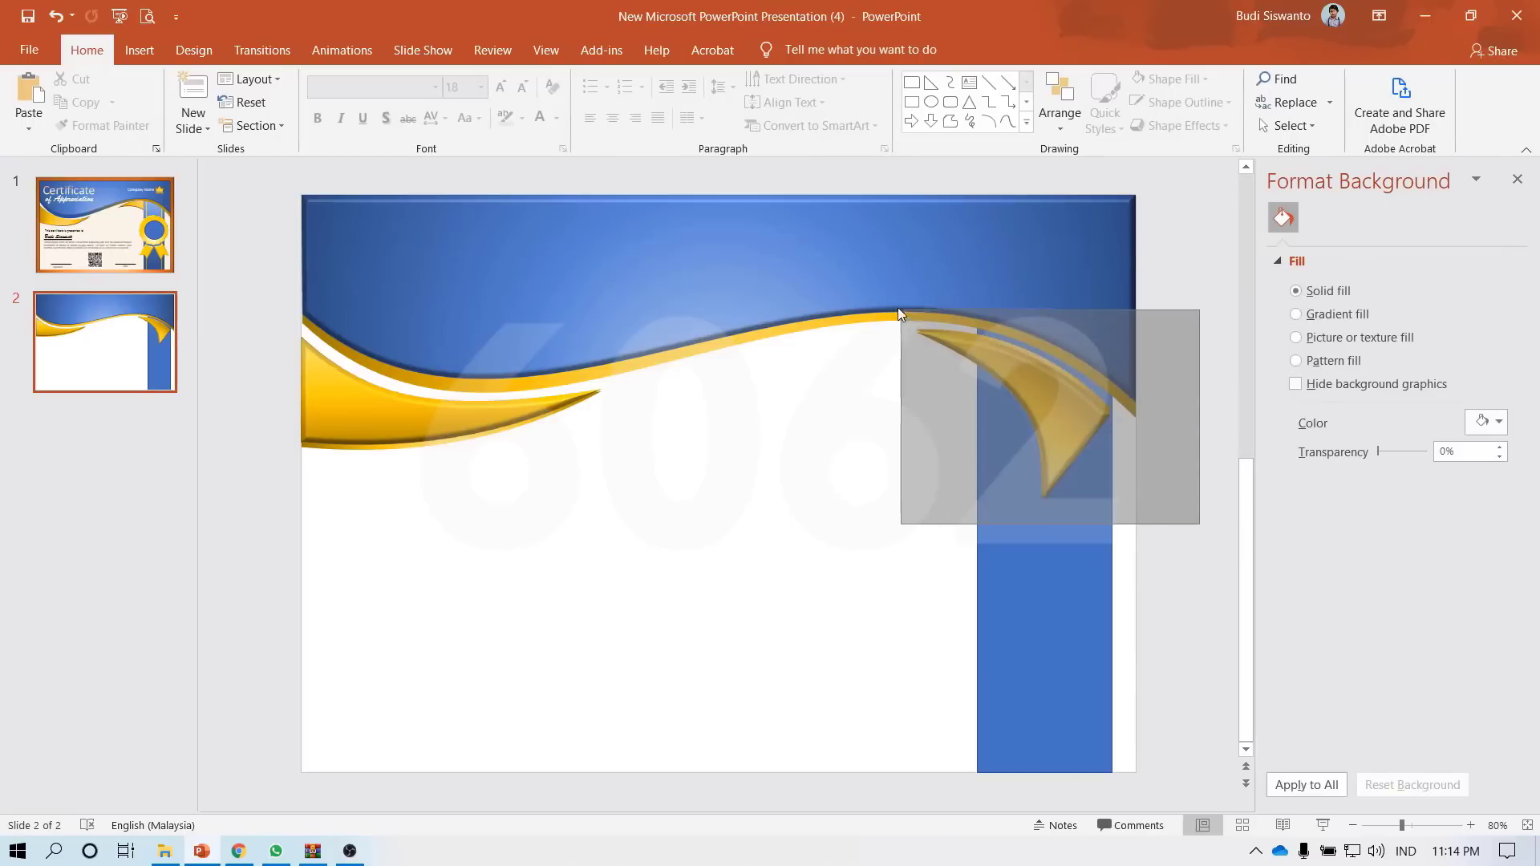
{"action": "left_click", "coordinate": [1054, 407]}
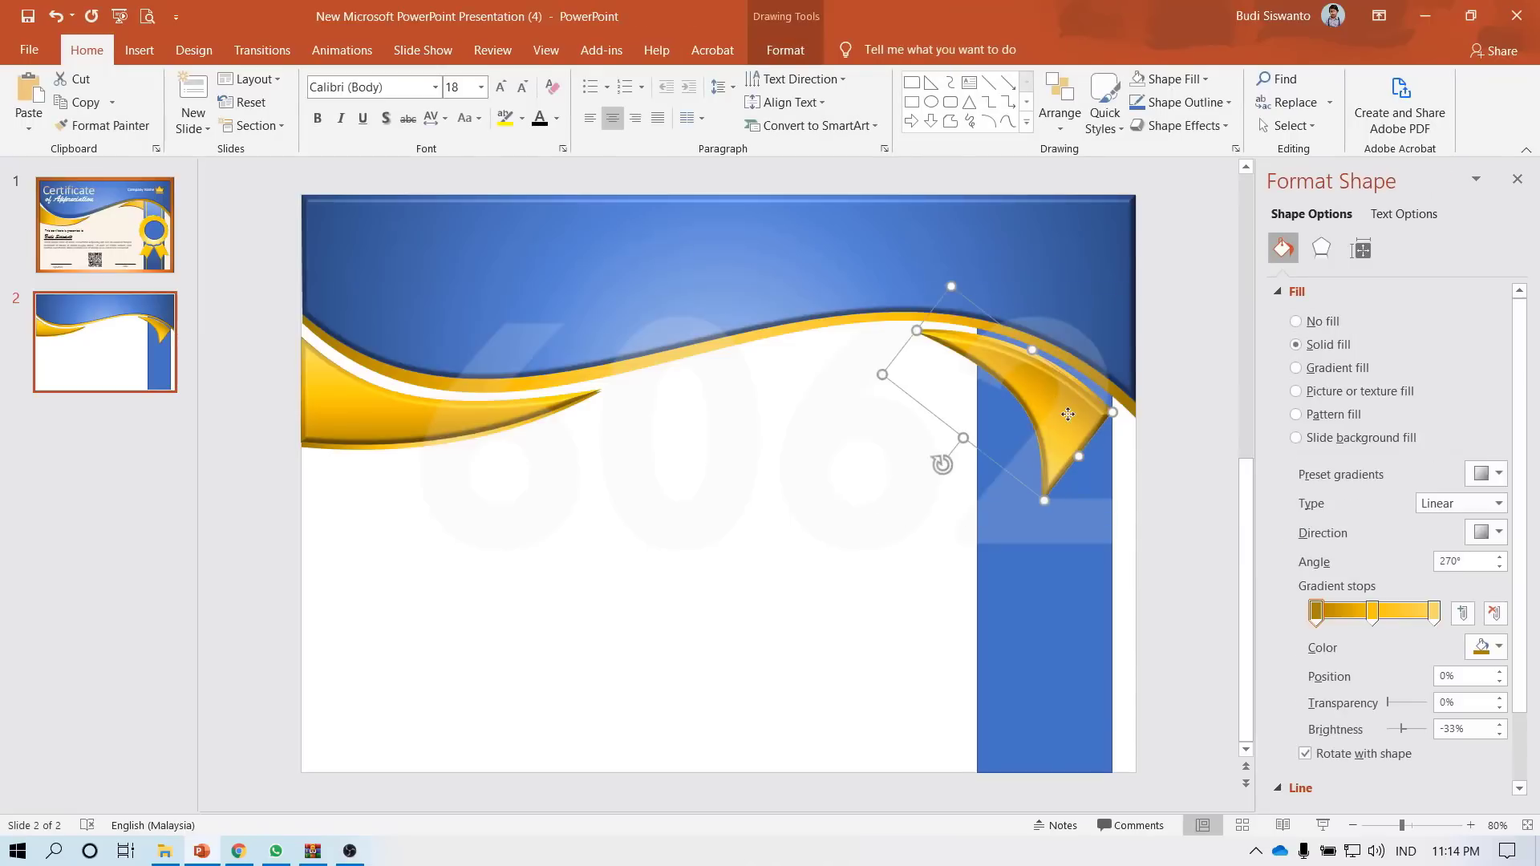
{"action": "right_click", "coordinate": [1069, 418]}
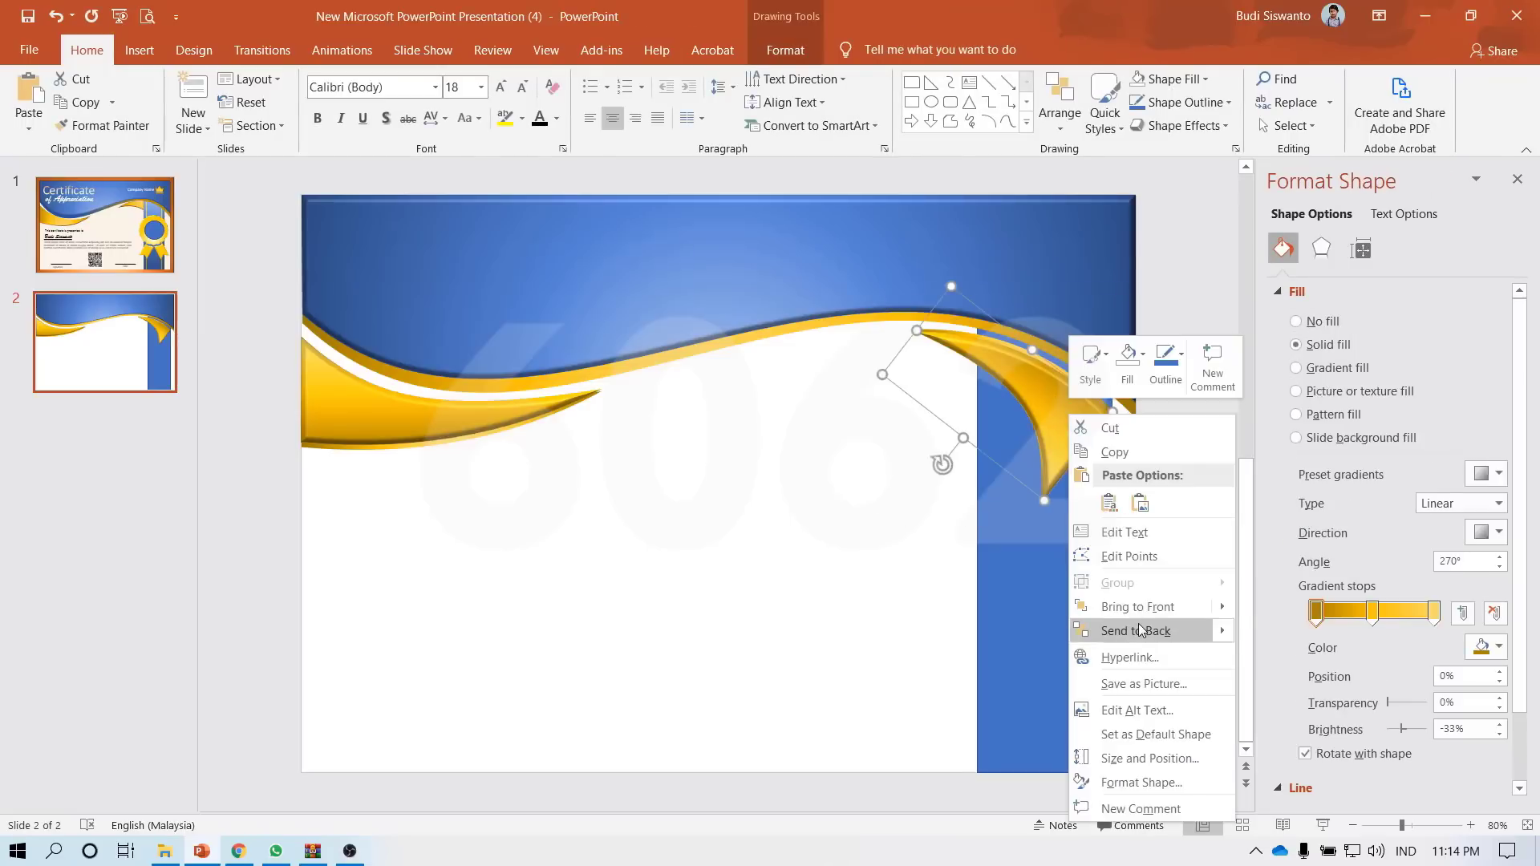
{"action": "left_click", "coordinate": [1136, 631]}
{"action": "right_click", "coordinate": [1046, 408]}
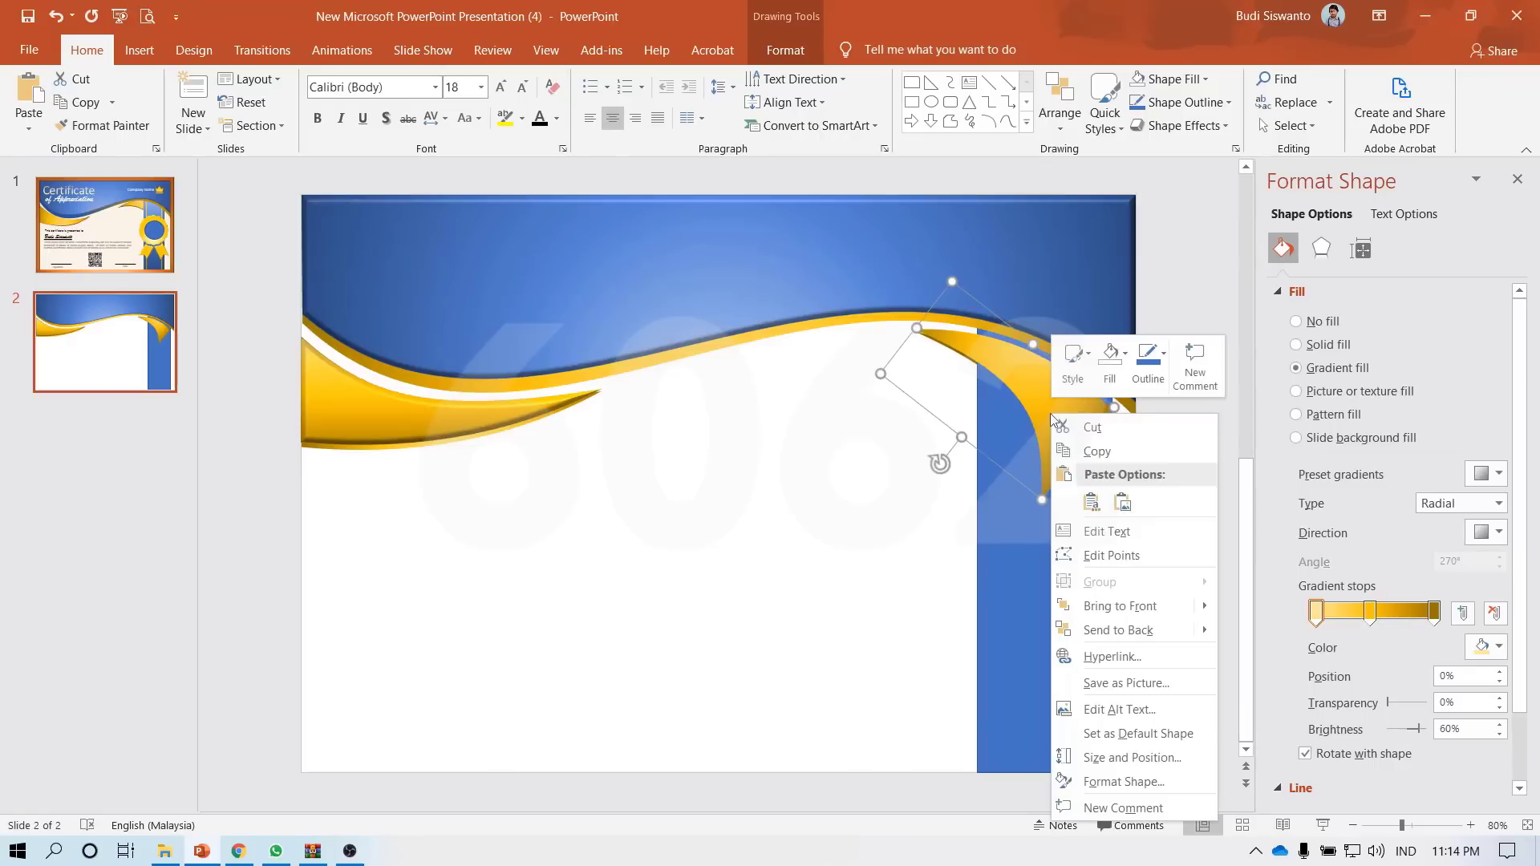
{"action": "left_click", "coordinate": [1132, 628]}
{"action": "left_click", "coordinate": [1206, 454]}
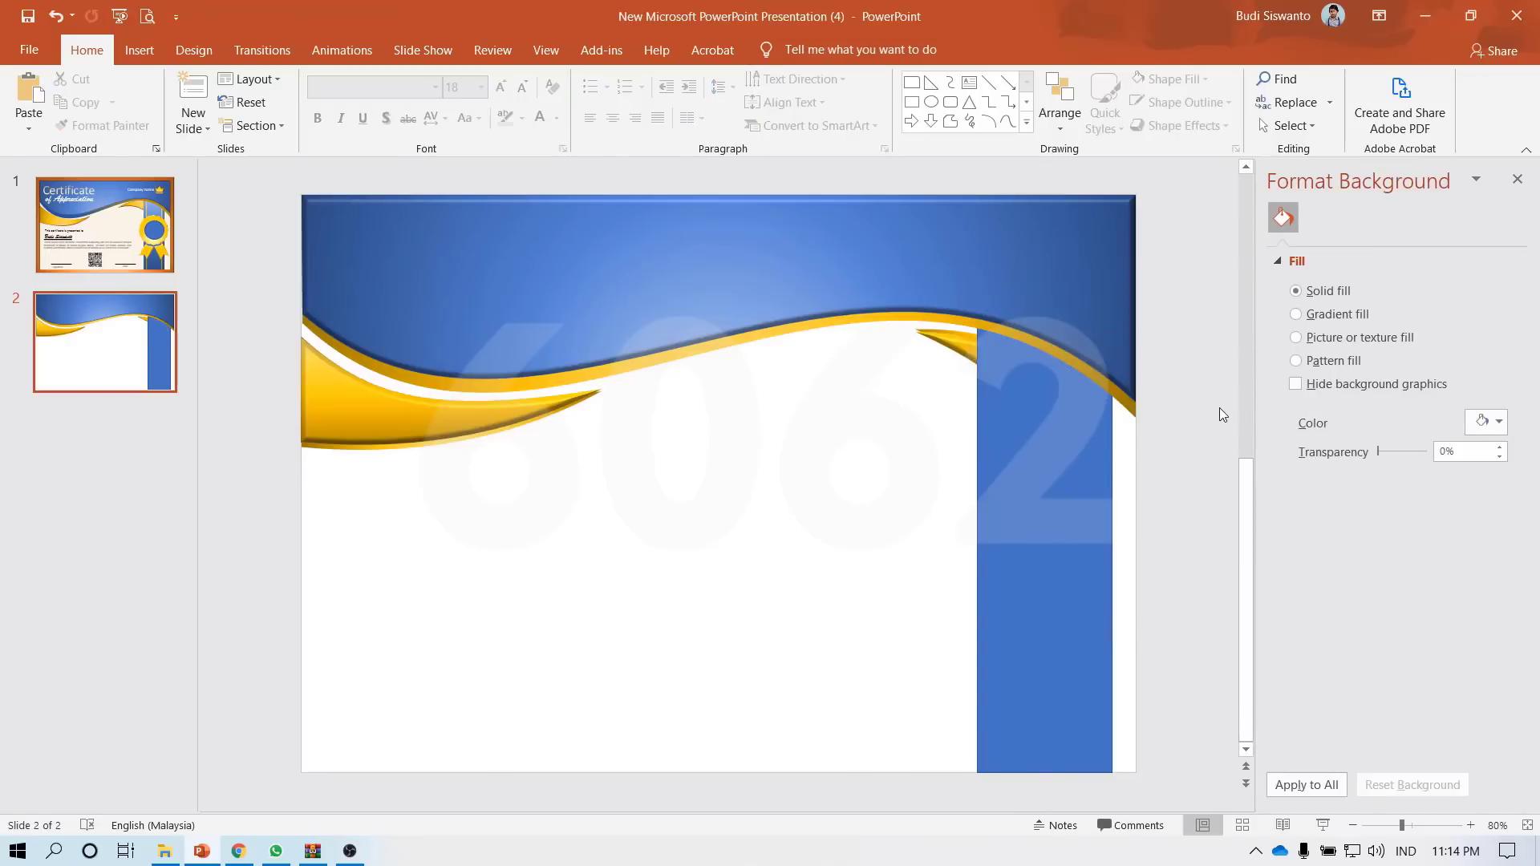
- Shift the swoosh left along the wave so its tip tucks behind the bar, nudging it up twice
{"action": "left_click", "coordinate": [964, 351]}
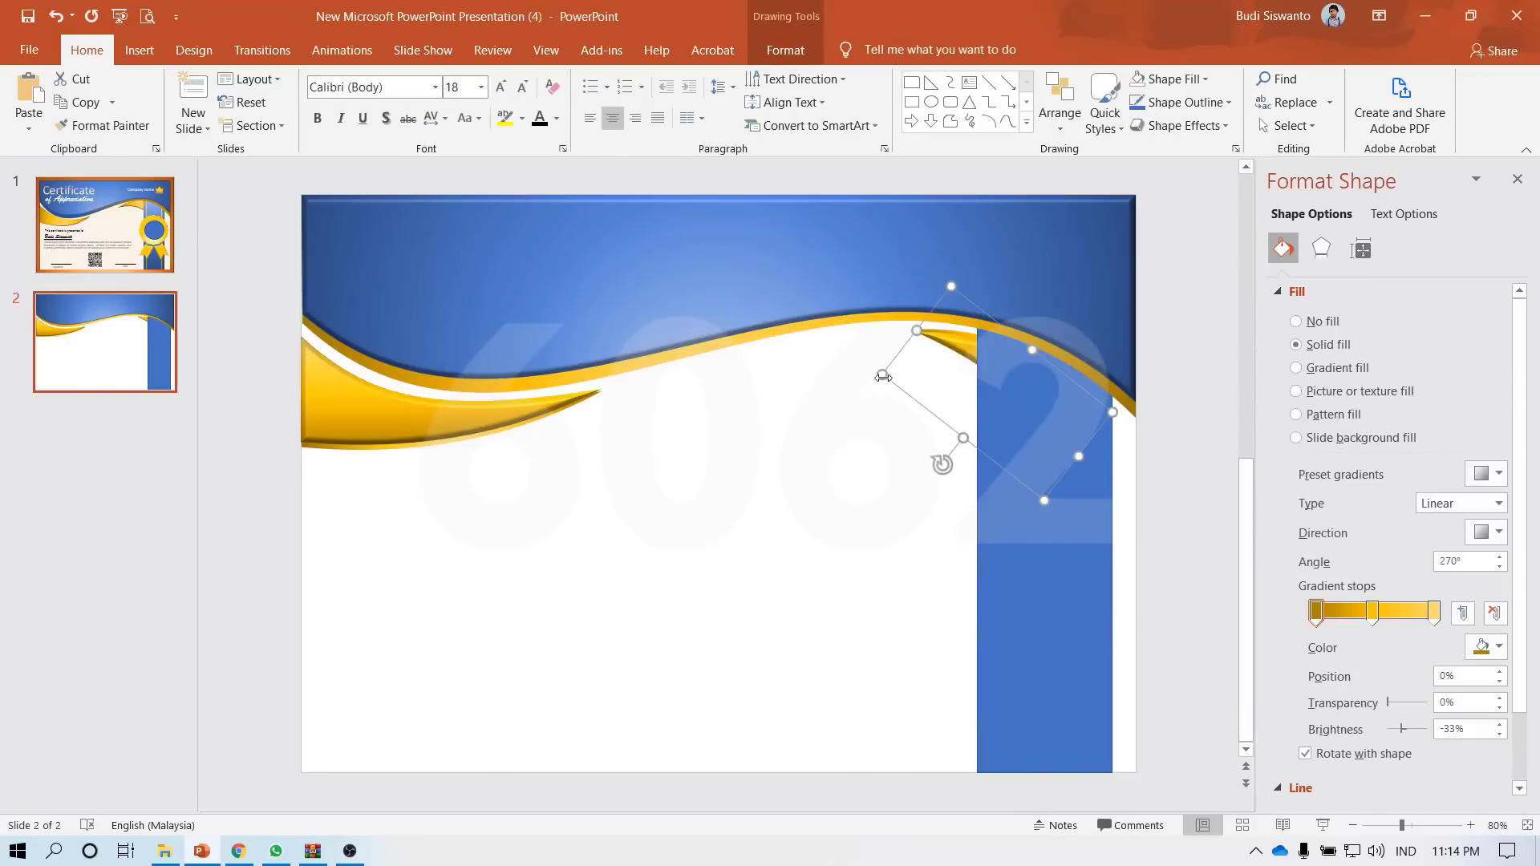
{"action": "left_click_drag", "start_coordinate": [939, 457], "coordinate": [842, 385]}
{"action": "left_click", "coordinate": [1220, 465]}
{"action": "left_click", "coordinate": [820, 353]}
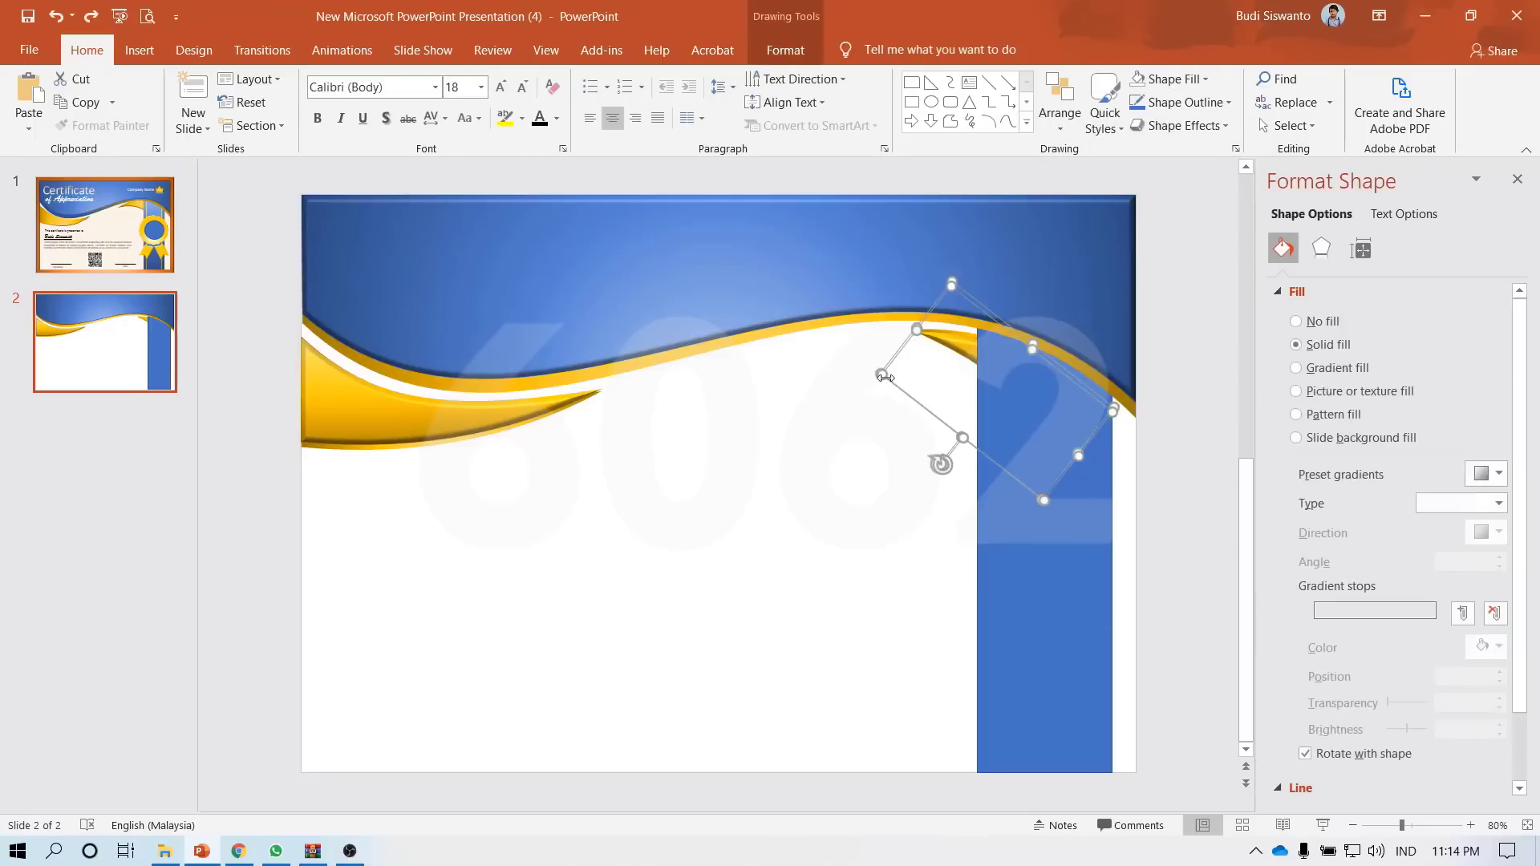
{"action": "left_click_drag", "start_coordinate": [882, 377], "coordinate": [846, 383]}
{"action": "left_click_drag", "start_coordinate": [945, 467], "coordinate": [887, 497]}
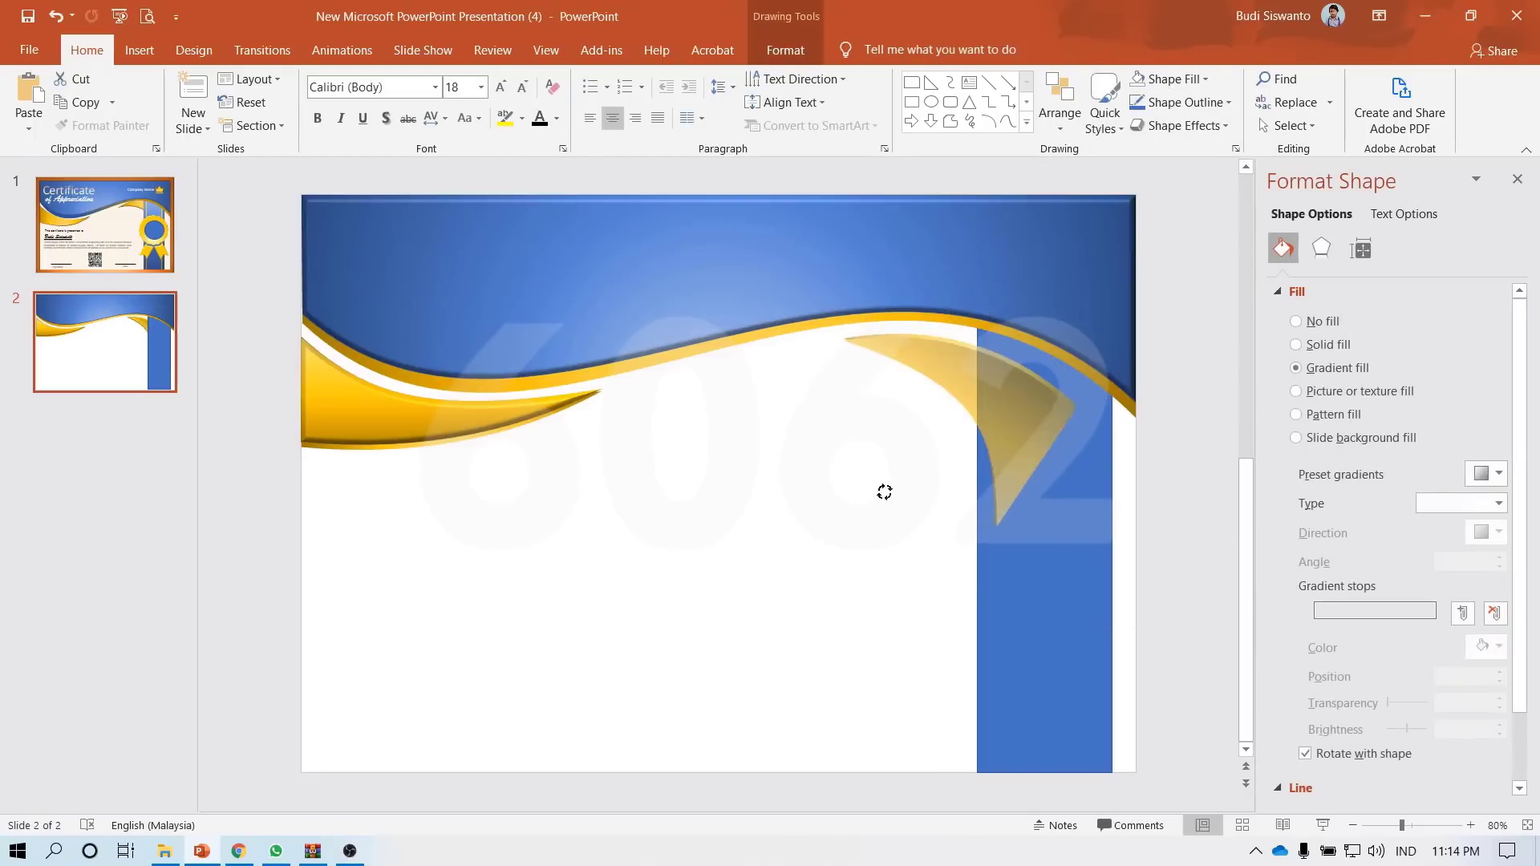
{"action": "left_click_drag", "start_coordinate": [935, 367], "coordinate": [955, 363]}
{"action": "key", "text": "Up"}
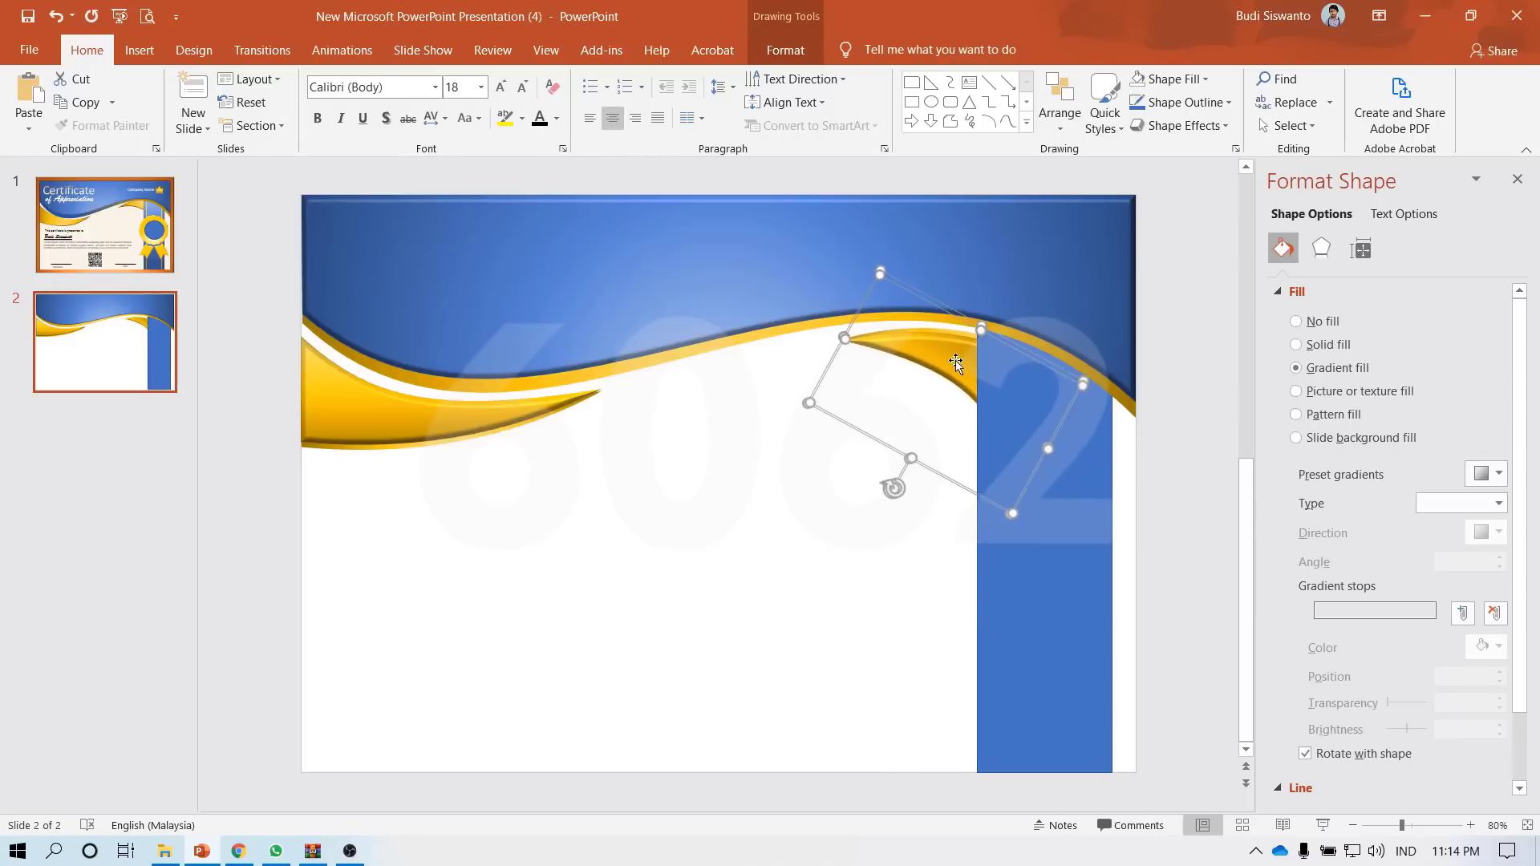
{"action": "key", "text": "Up"}
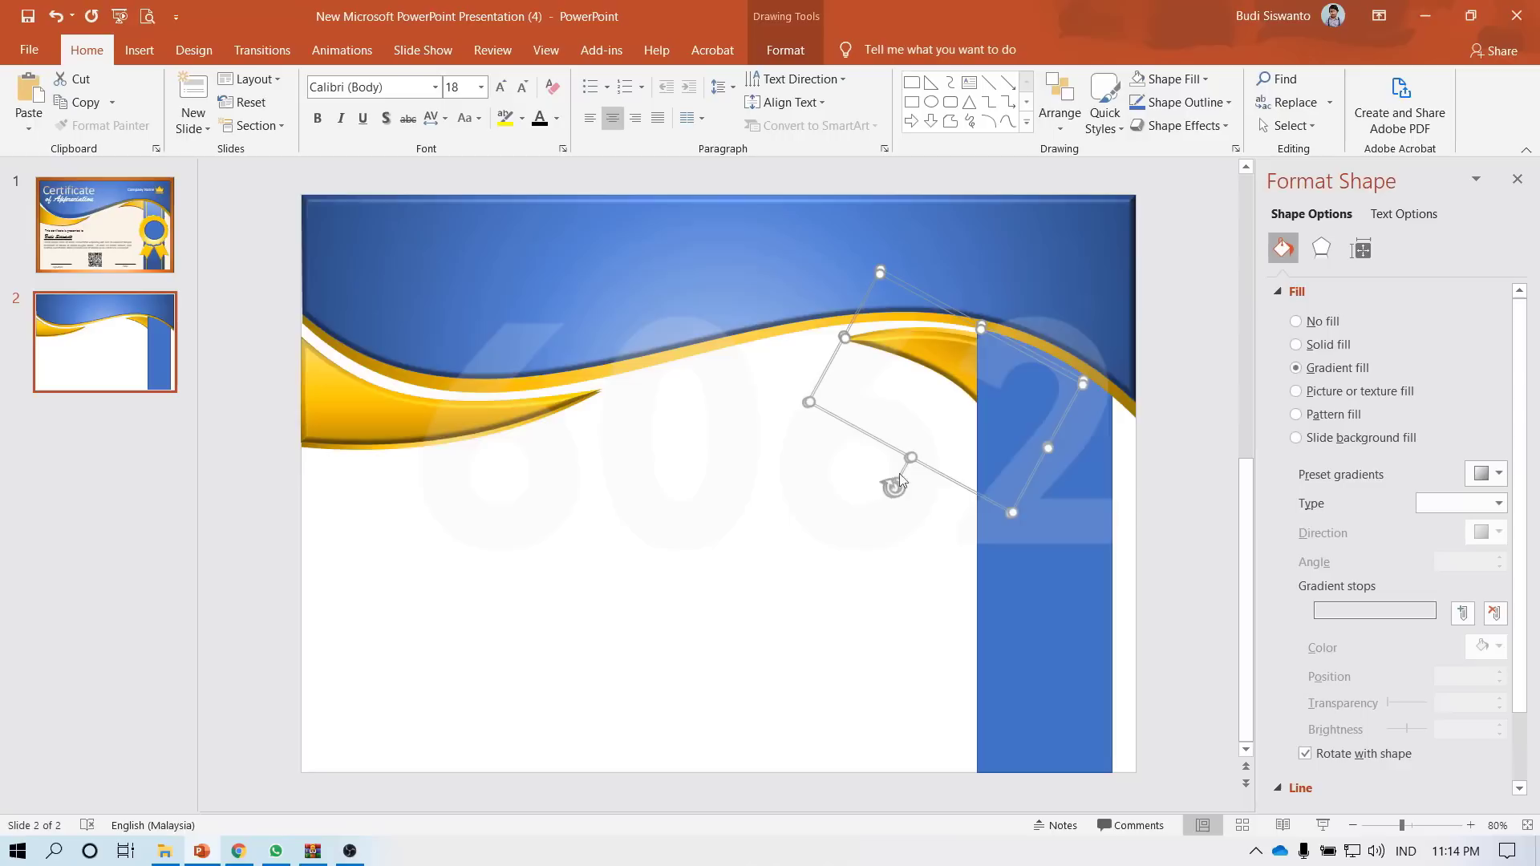
{"action": "left_click", "coordinate": [1177, 466]}
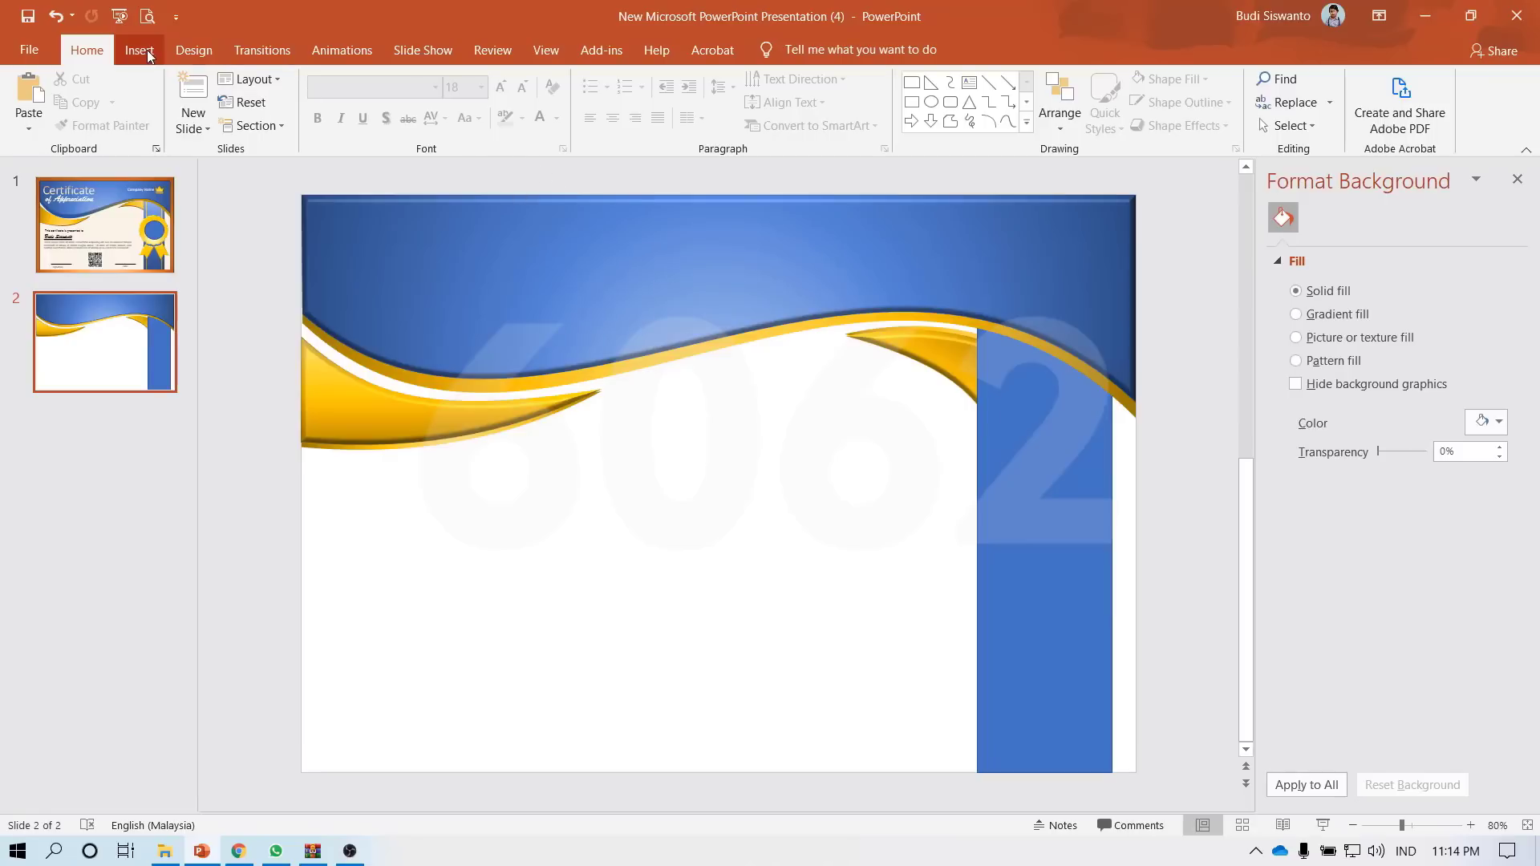
- Give slide 2's background a sparse dotted pattern fill
{"action": "left_click", "coordinate": [194, 50]}
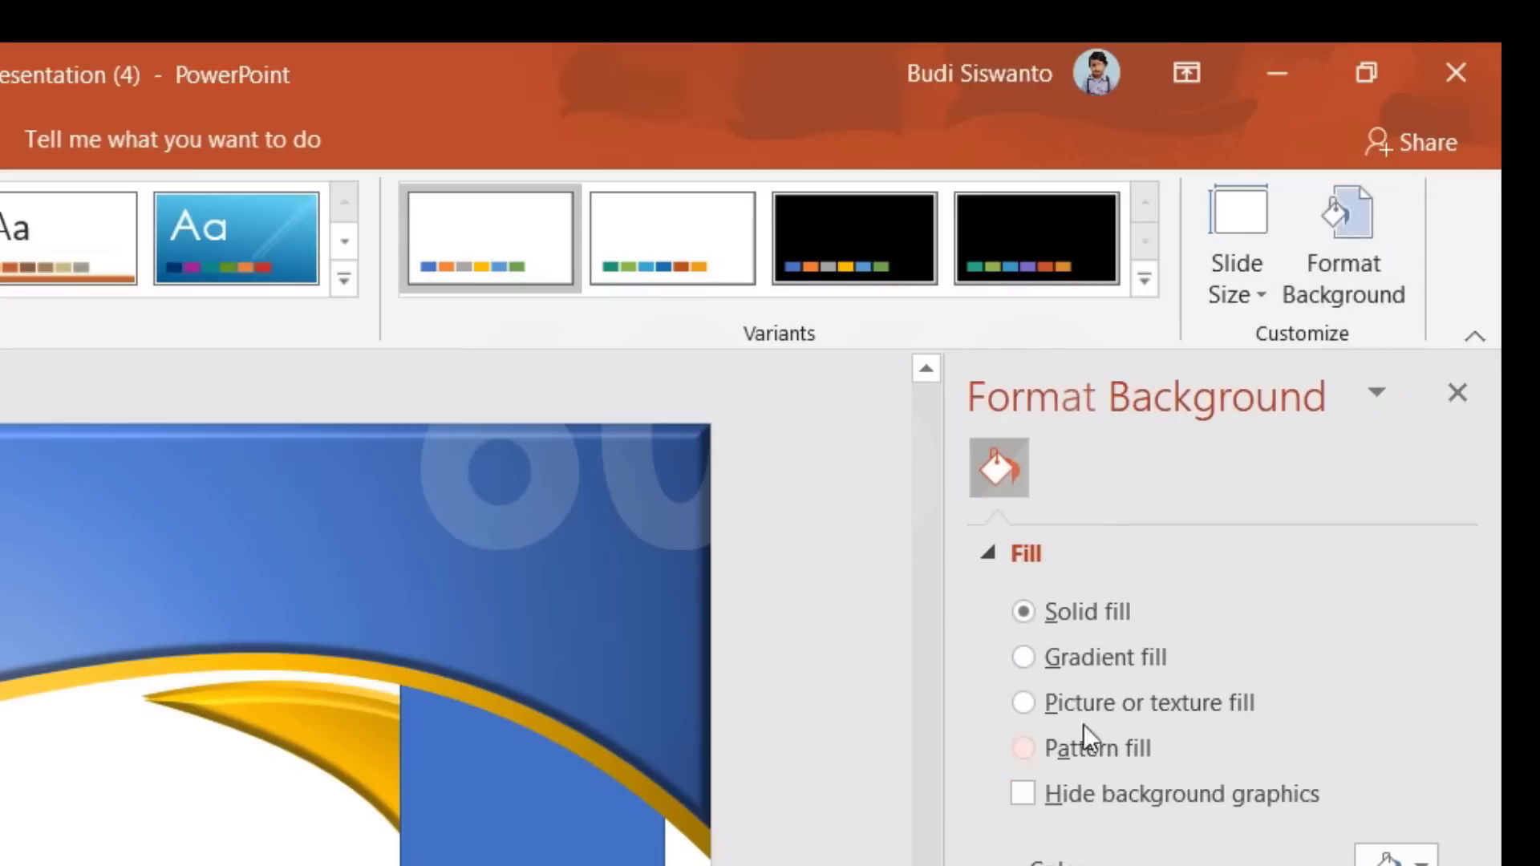
{"action": "left_click", "coordinate": [1076, 746]}
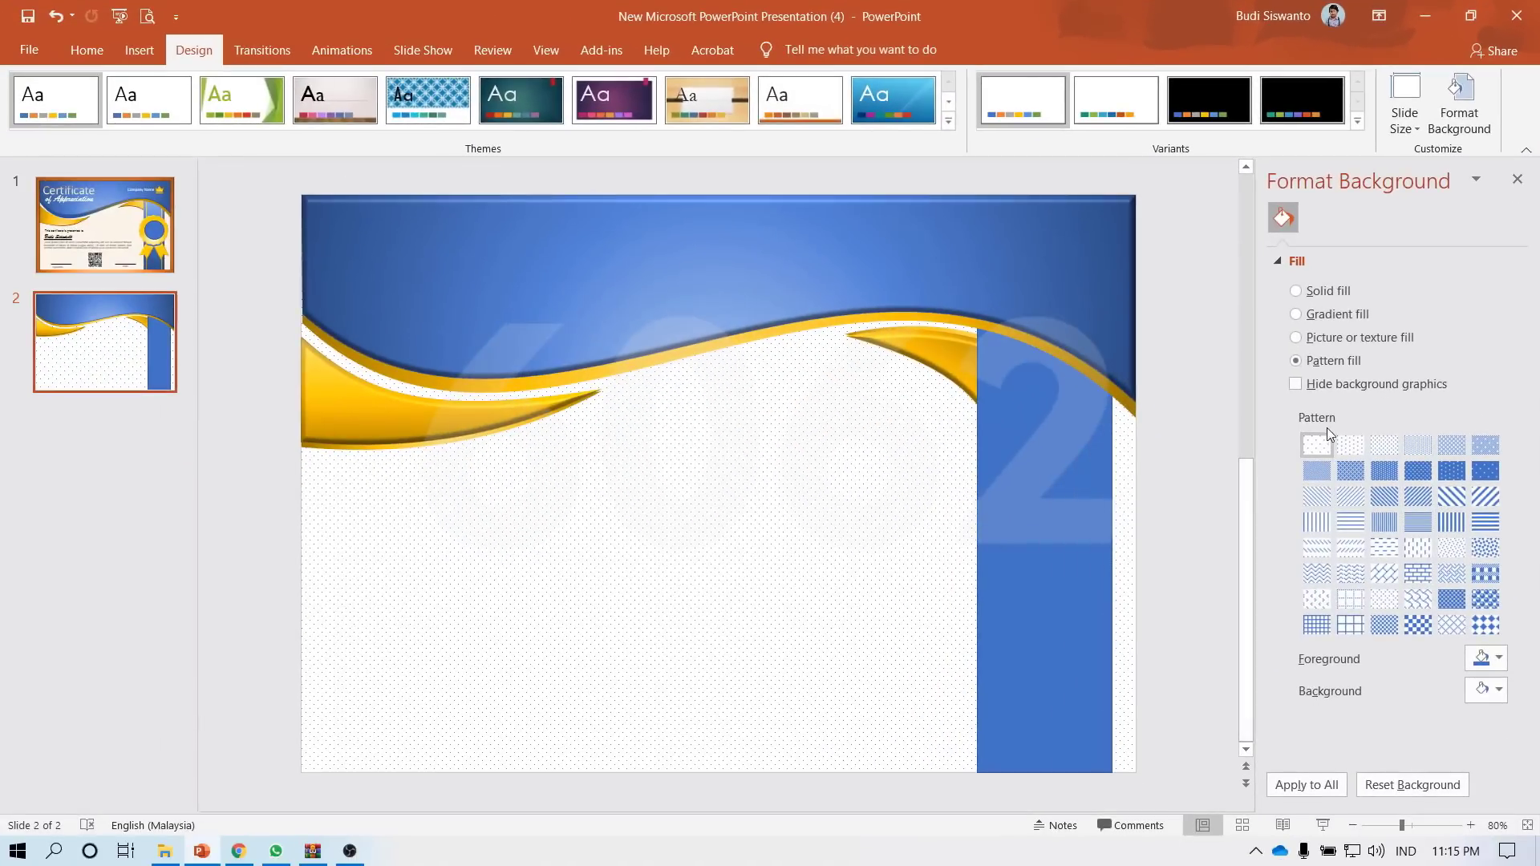
{"action": "left_click", "coordinate": [1385, 446]}
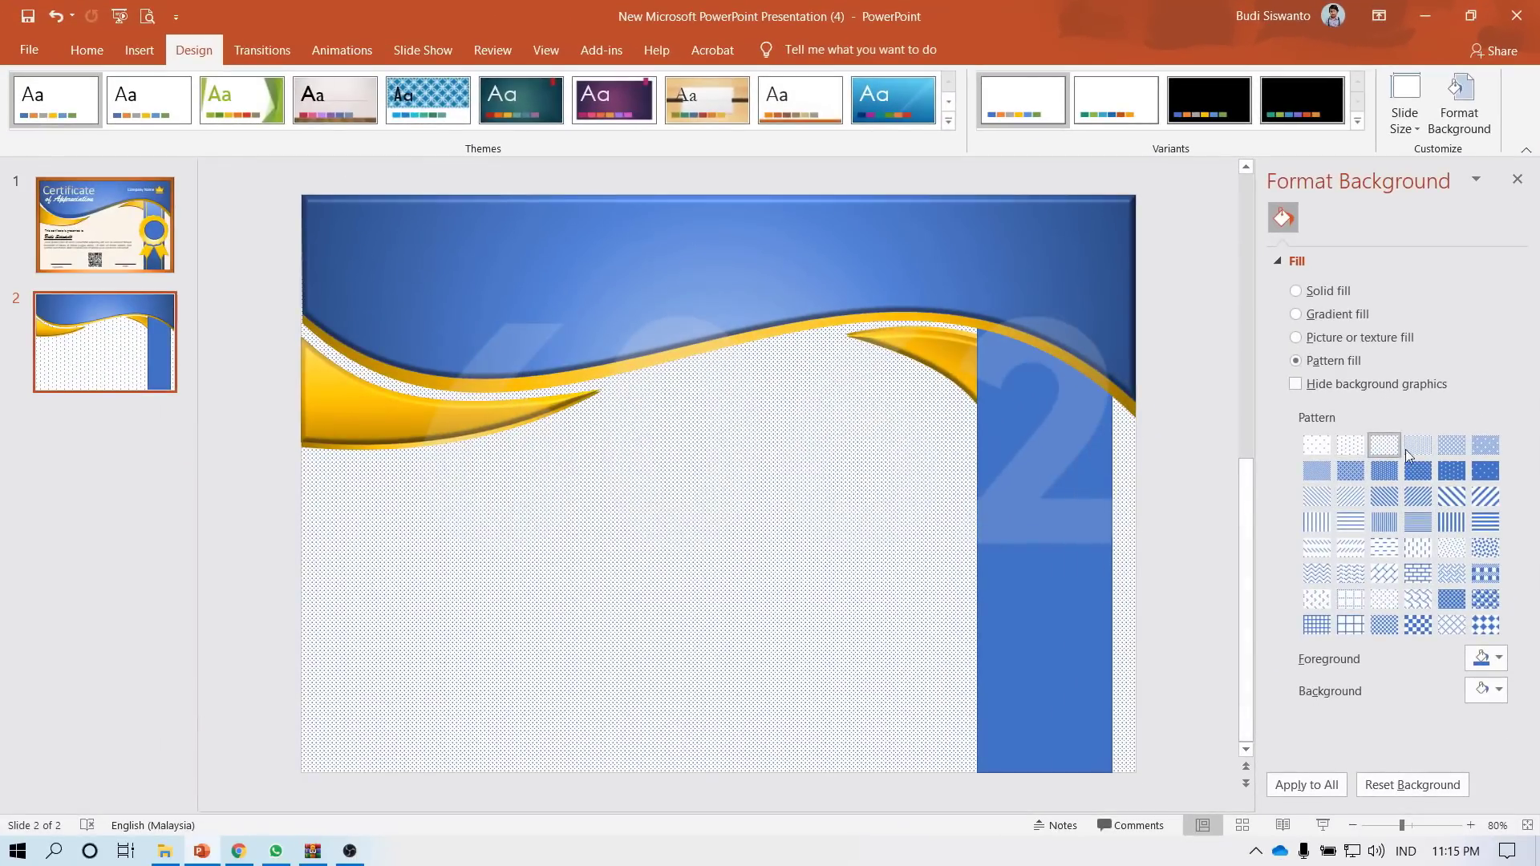
{"action": "left_click", "coordinate": [1416, 445]}
{"action": "left_click", "coordinate": [1316, 445]}
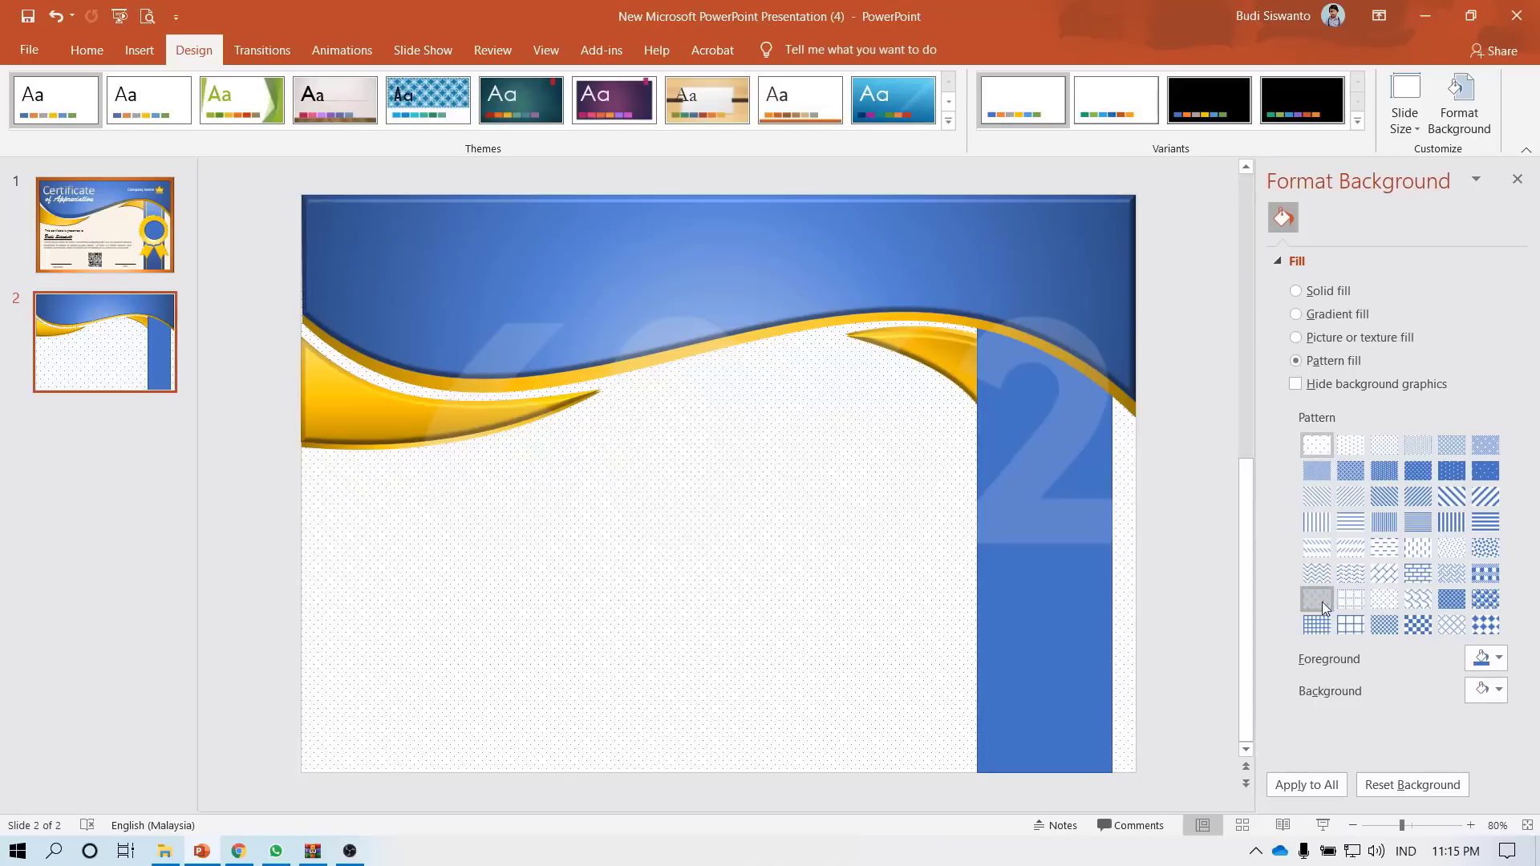
{"action": "left_click", "coordinate": [1350, 599]}
{"action": "left_click", "coordinate": [1316, 445]}
{"action": "left_click", "coordinate": [1500, 660]}
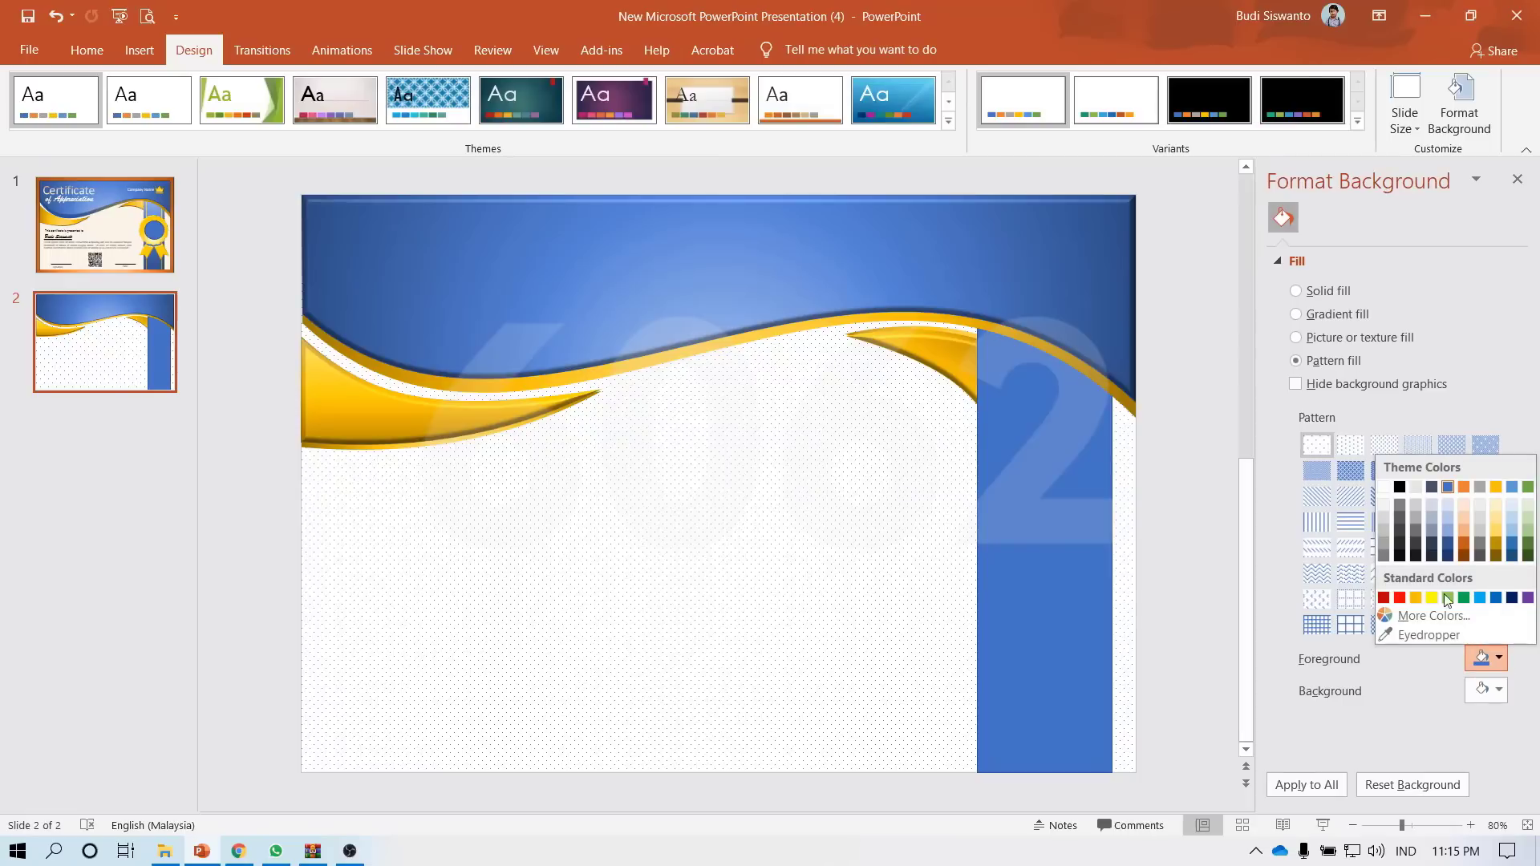
{"action": "left_click", "coordinate": [1216, 449]}
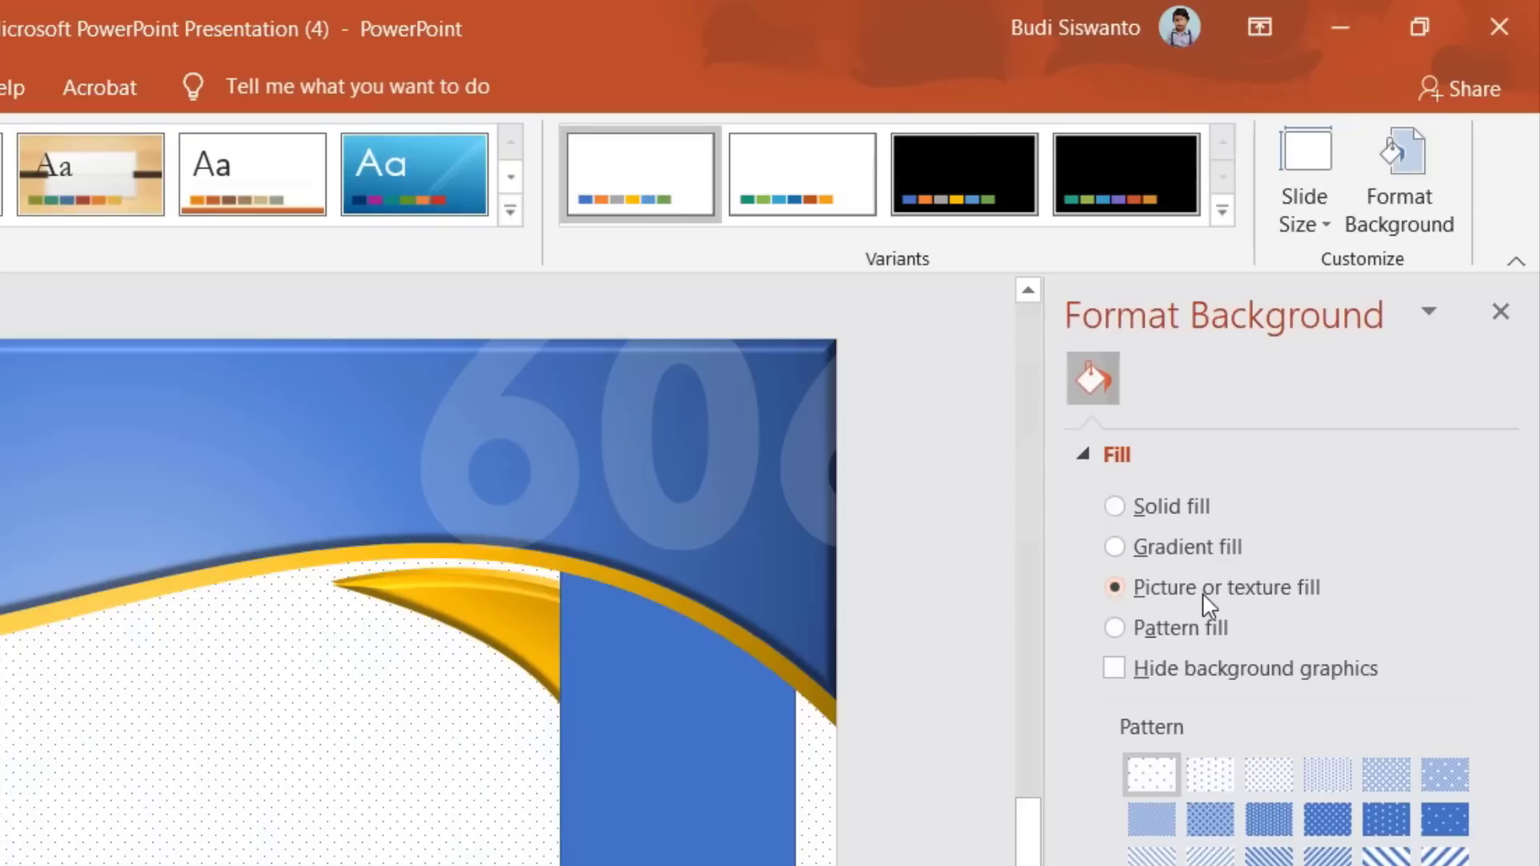
- Try texture backgrounds, including the cream Papyrus texture
{"action": "left_click", "coordinate": [1470, 838]}
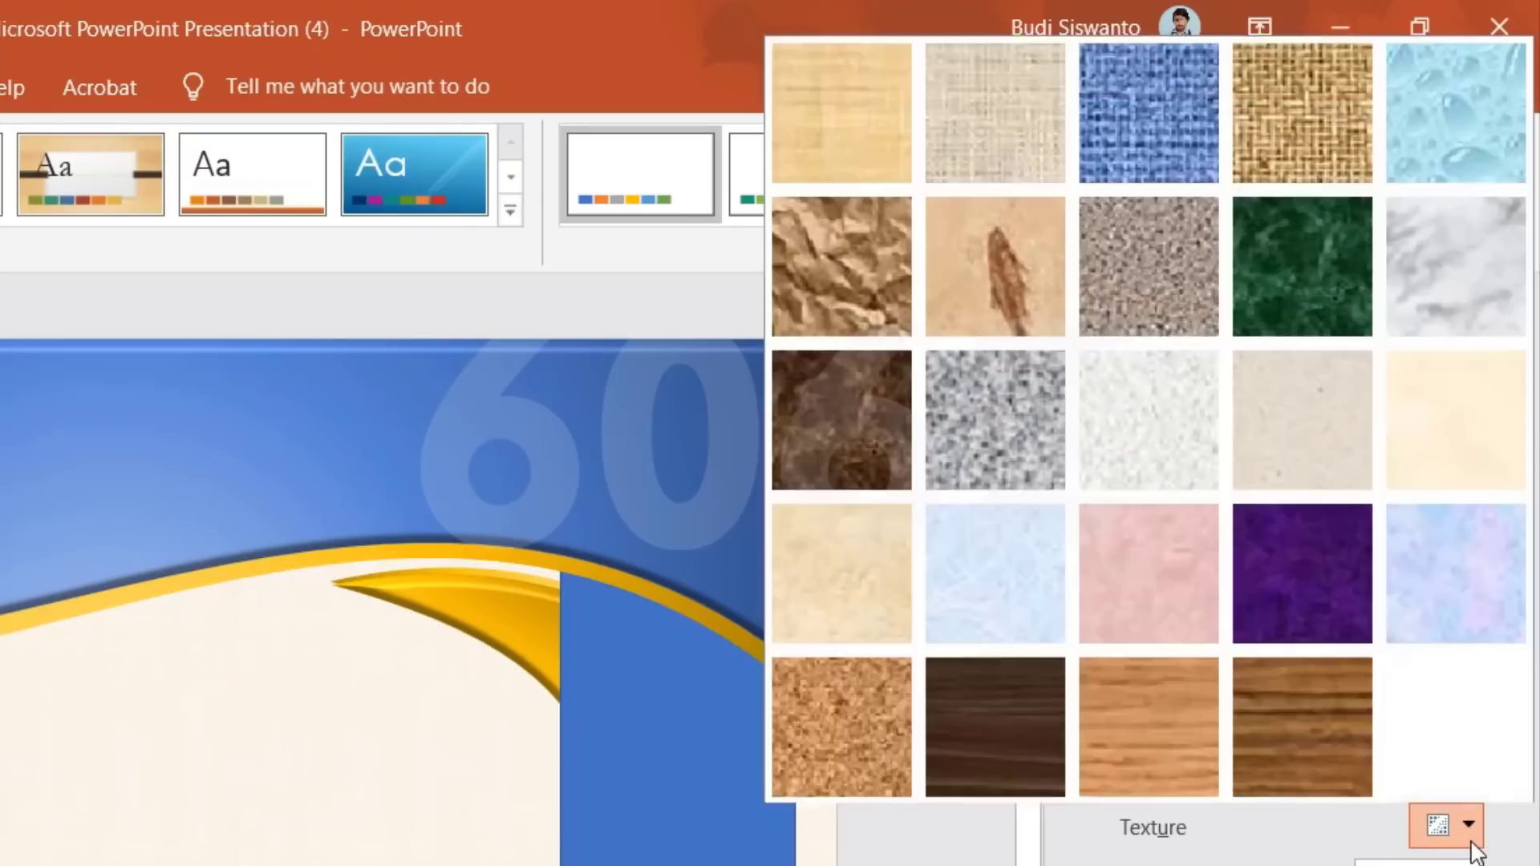
{"action": "left_click", "coordinate": [1002, 140]}
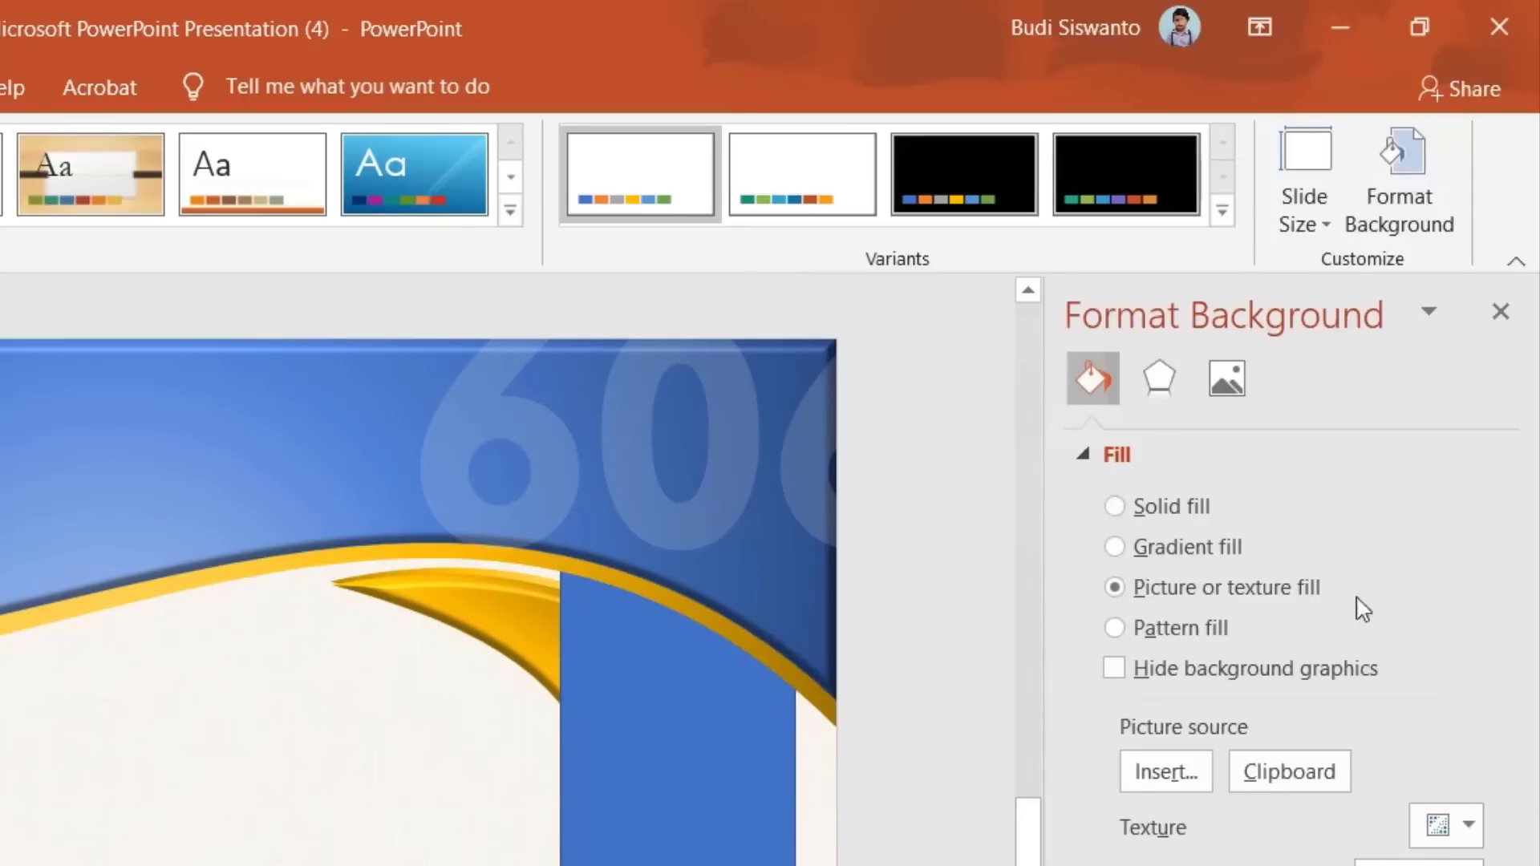
{"action": "left_click", "coordinate": [1471, 832]}
{"action": "key", "text": "Escape"}
{"action": "left_click", "coordinate": [1470, 835]}
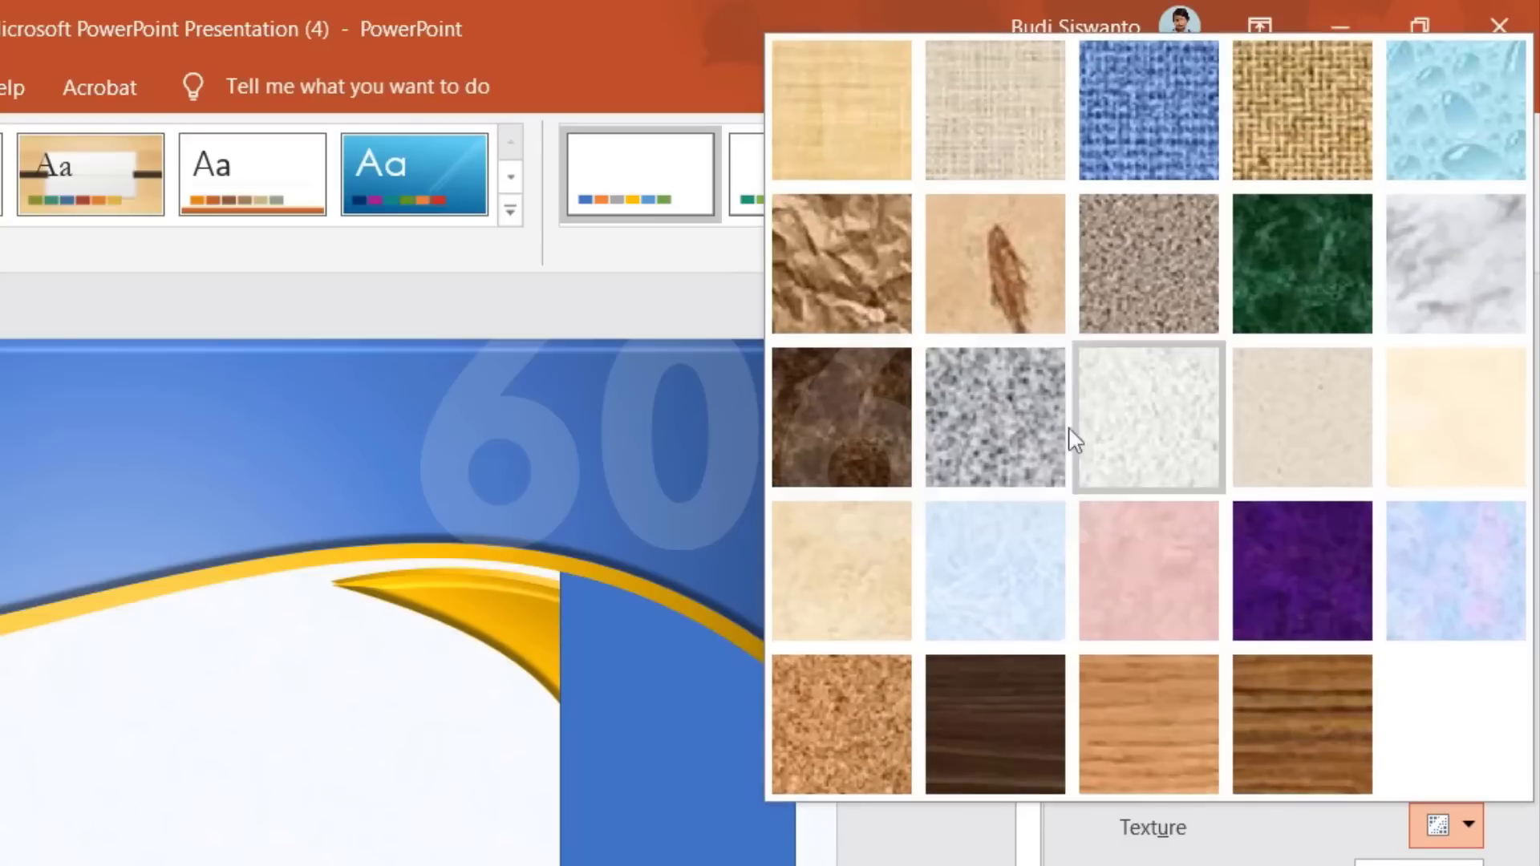
{"action": "left_click", "coordinate": [806, 103]}
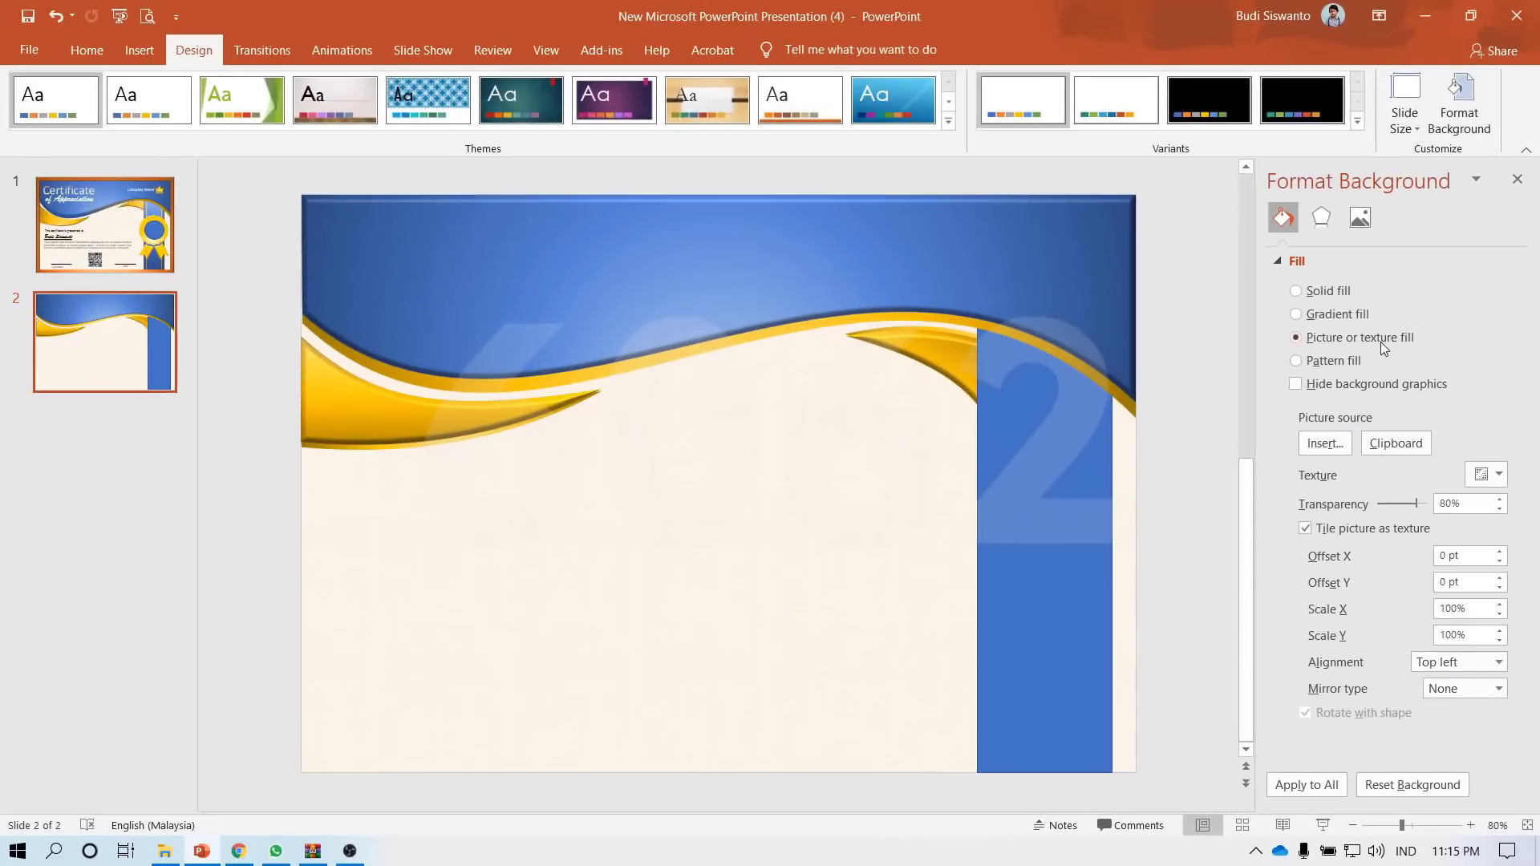
- Try a Documents picture as background, undo it, and compare against slide 1
{"action": "left_click", "coordinate": [1324, 444]}
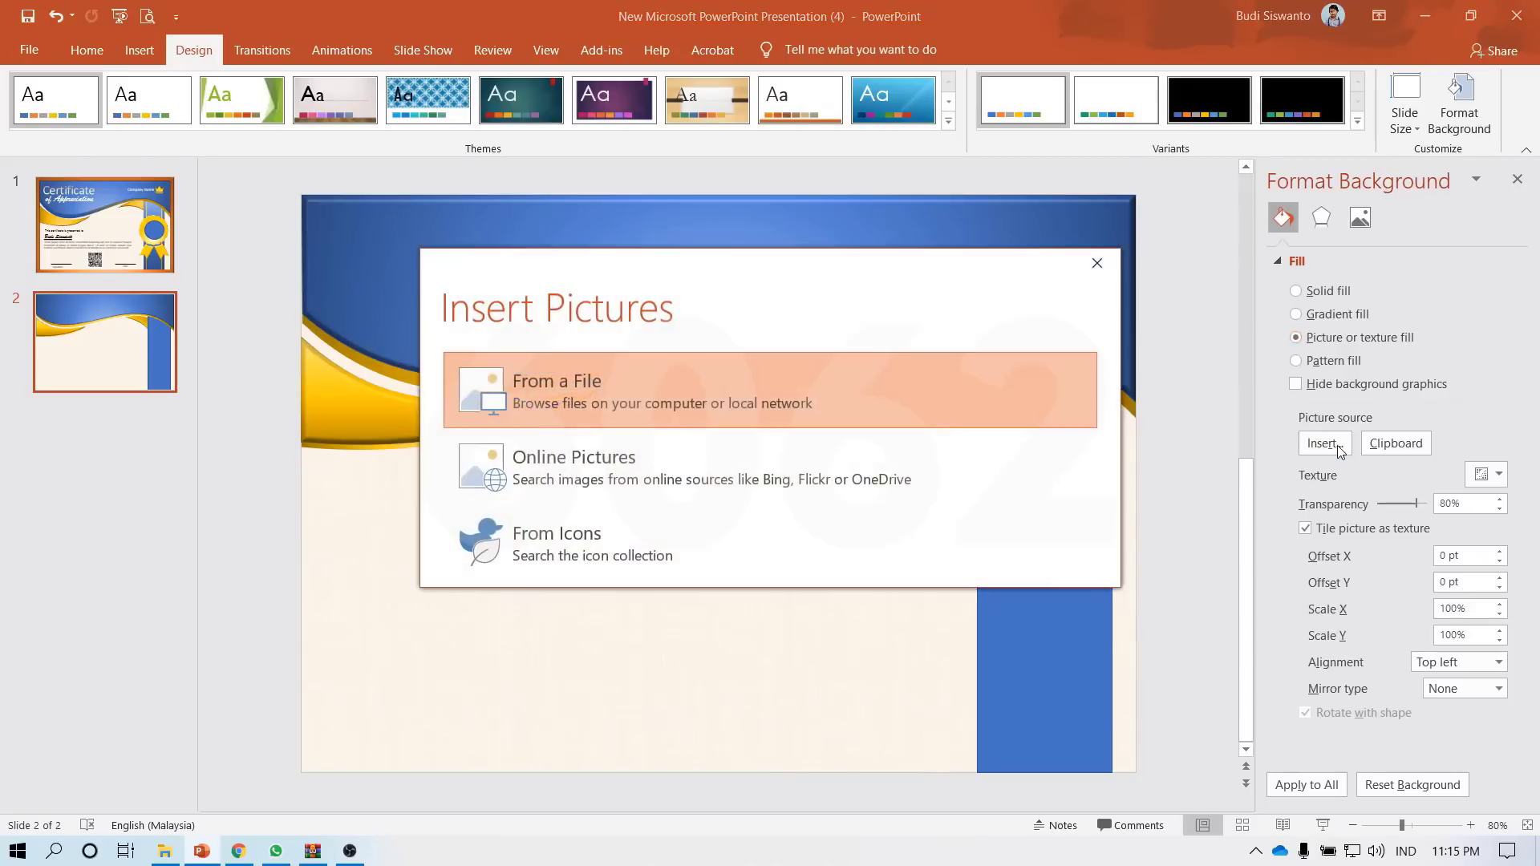
{"action": "left_click", "coordinate": [580, 381]}
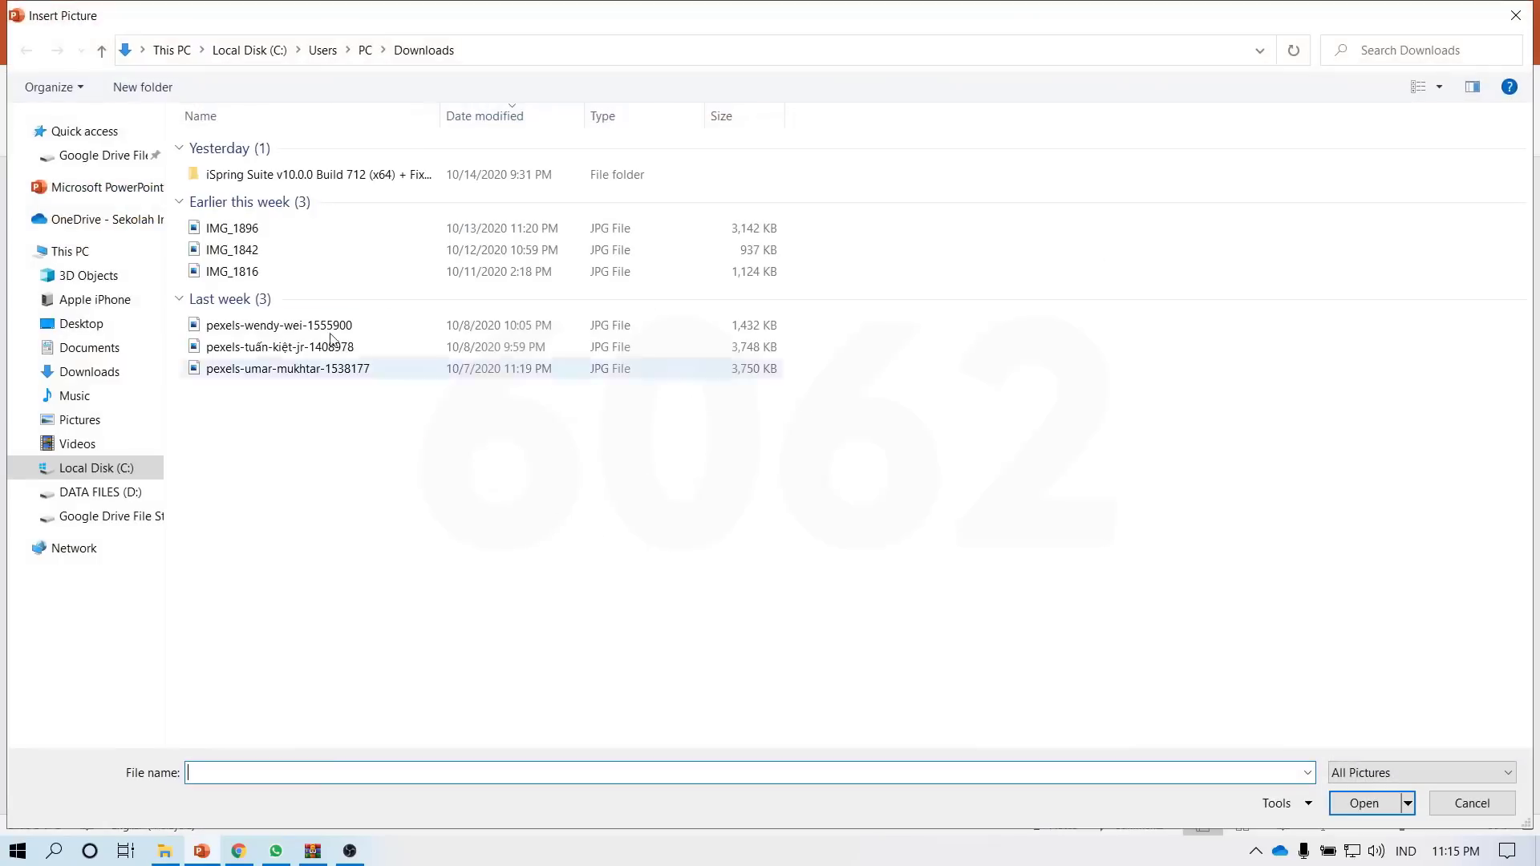
{"action": "left_click", "coordinate": [89, 347]}
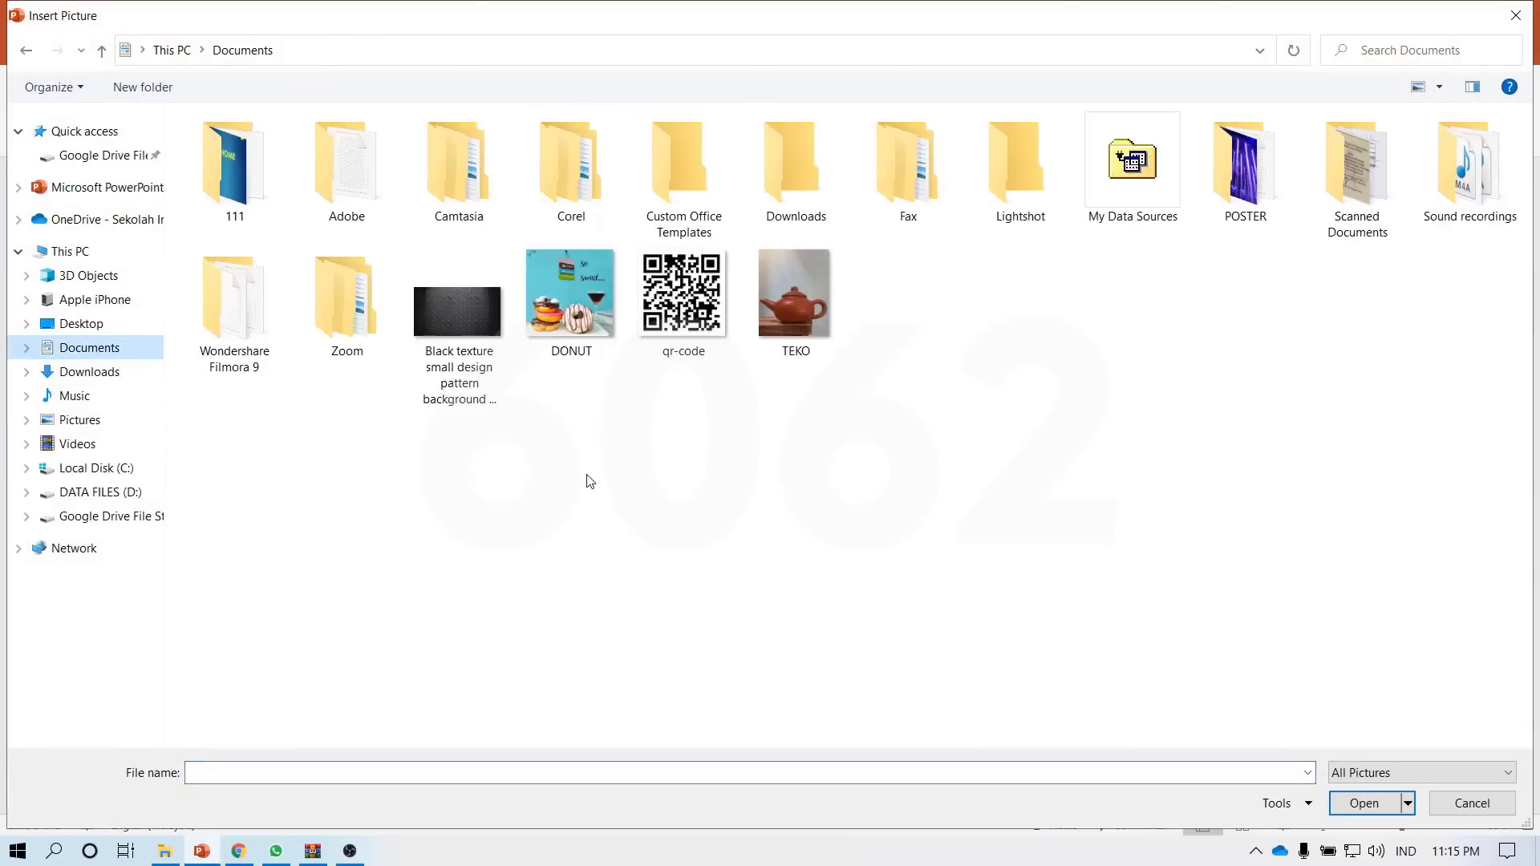
{"action": "double_click", "coordinate": [465, 314]}
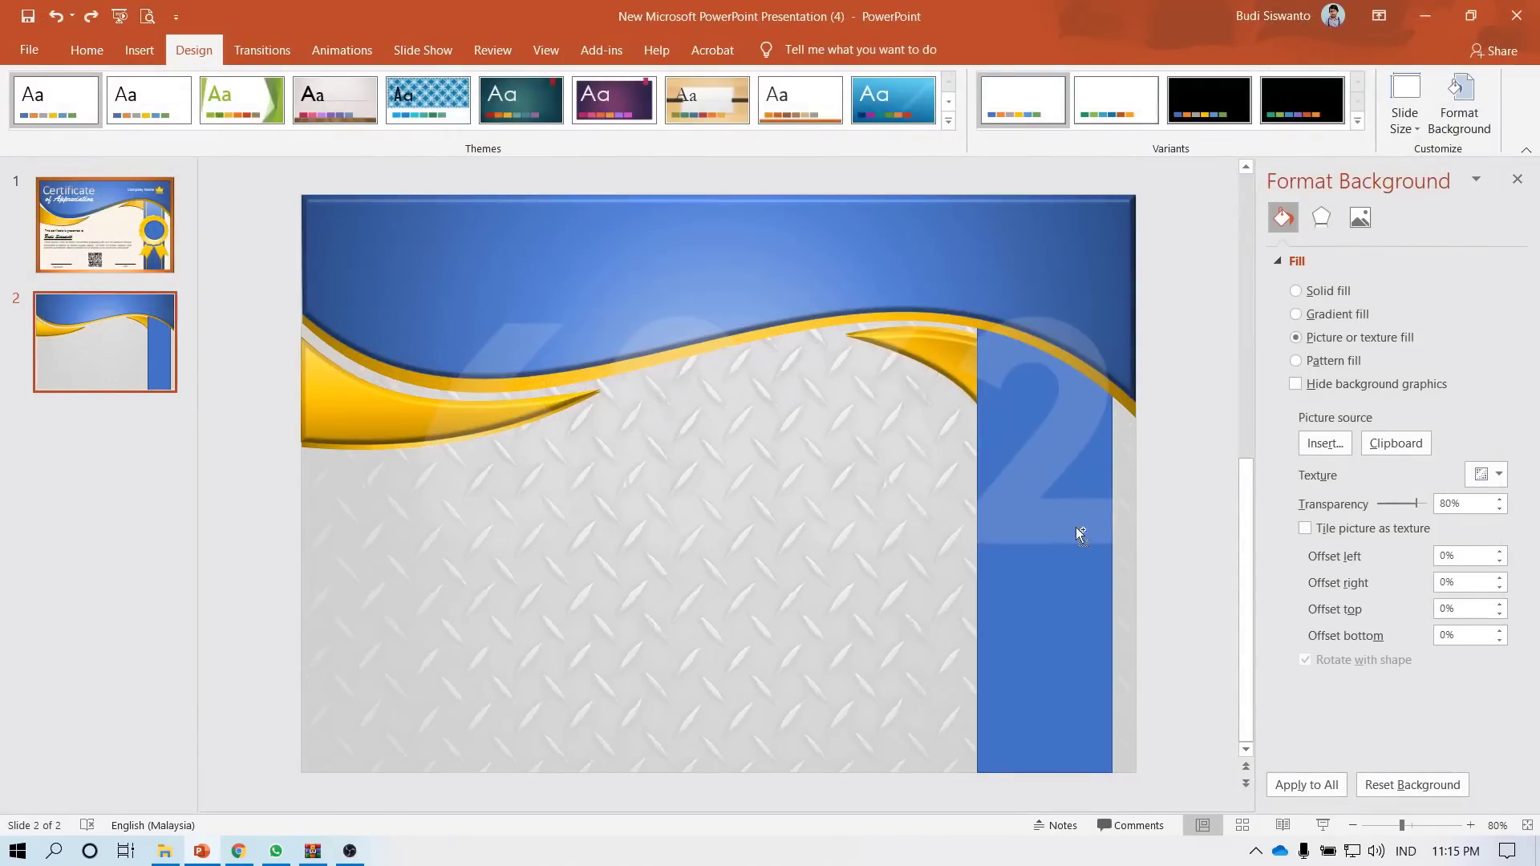
{"action": "key", "text": "ctrl+z"}
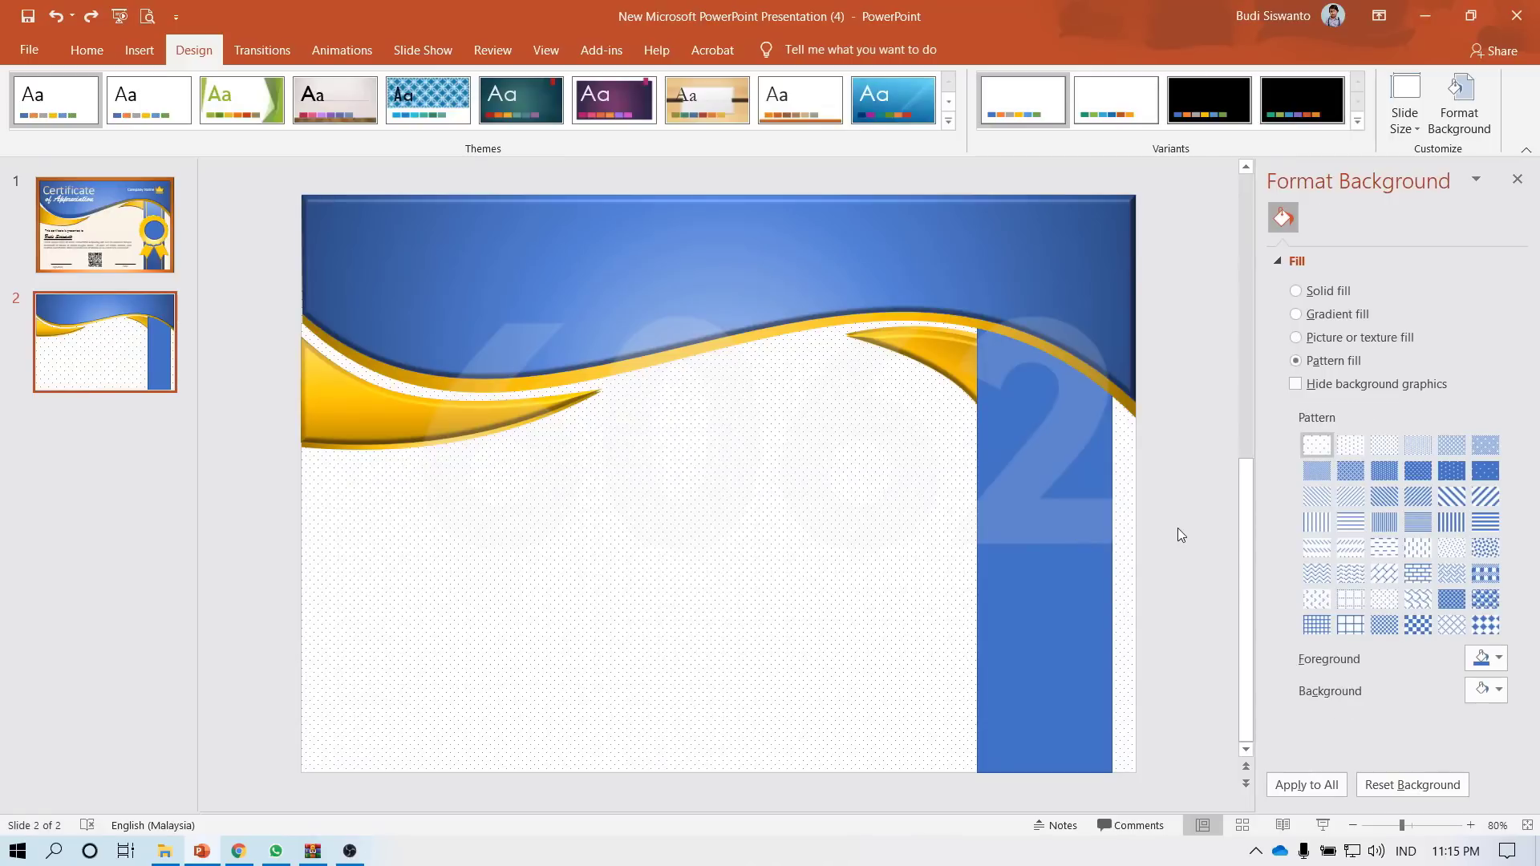
{"action": "left_click", "coordinate": [1051, 501]}
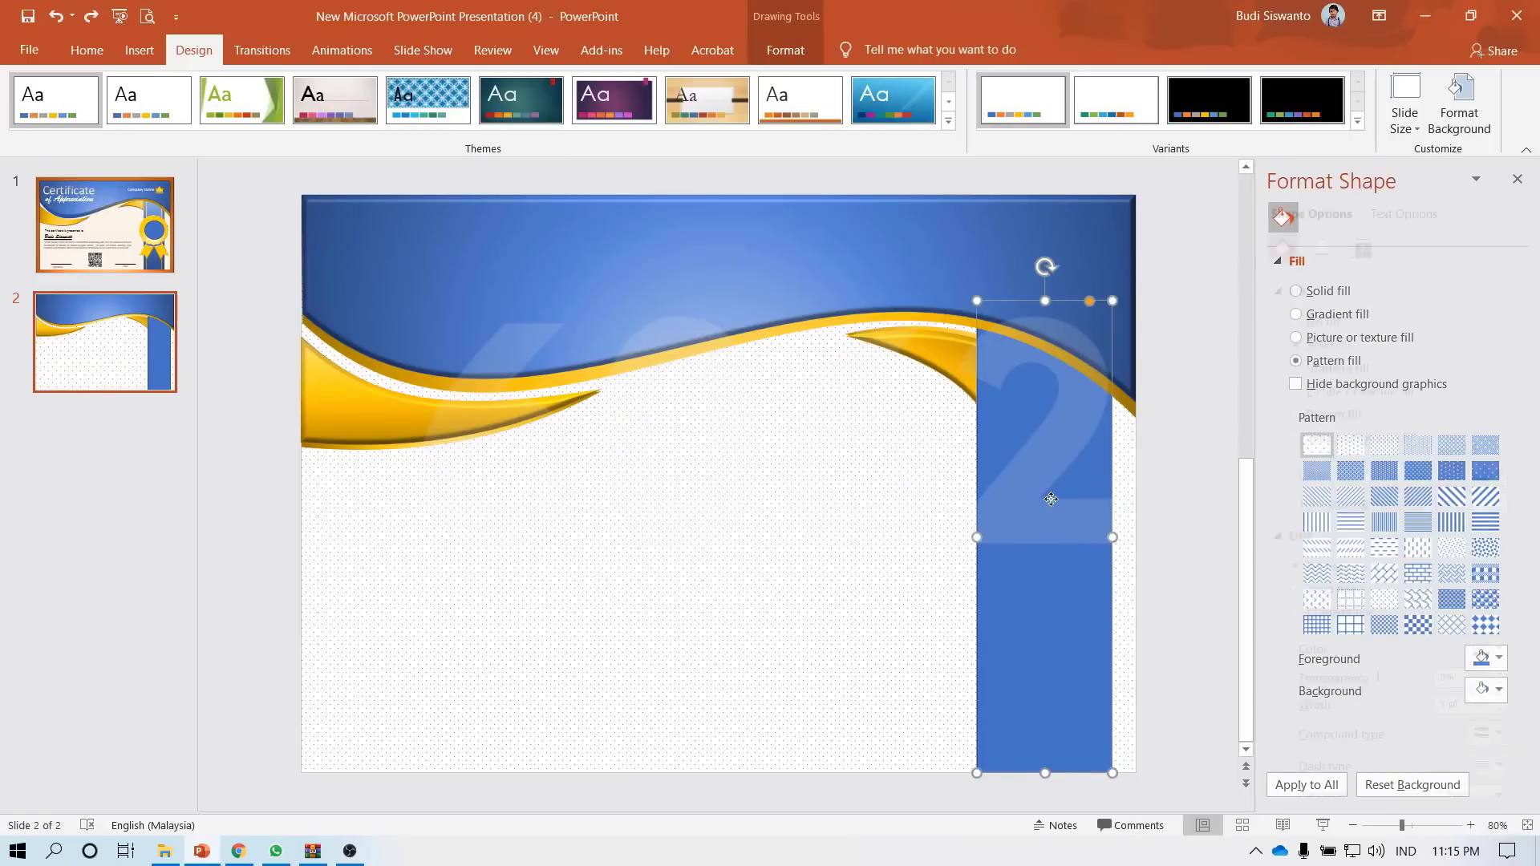
{"action": "left_click", "coordinate": [1177, 435]}
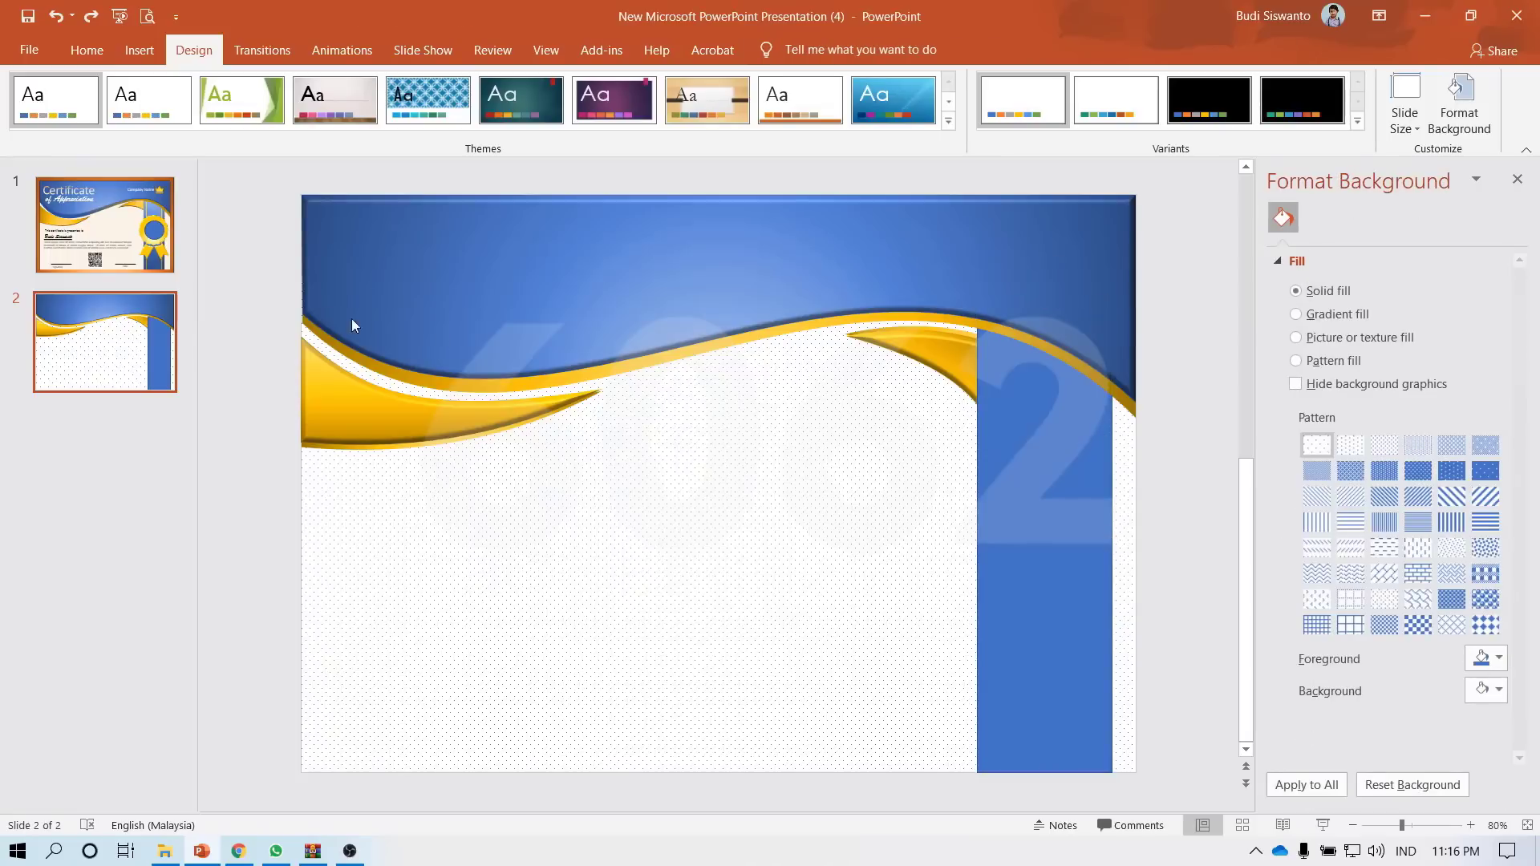
{"action": "left_click", "coordinate": [154, 230]}
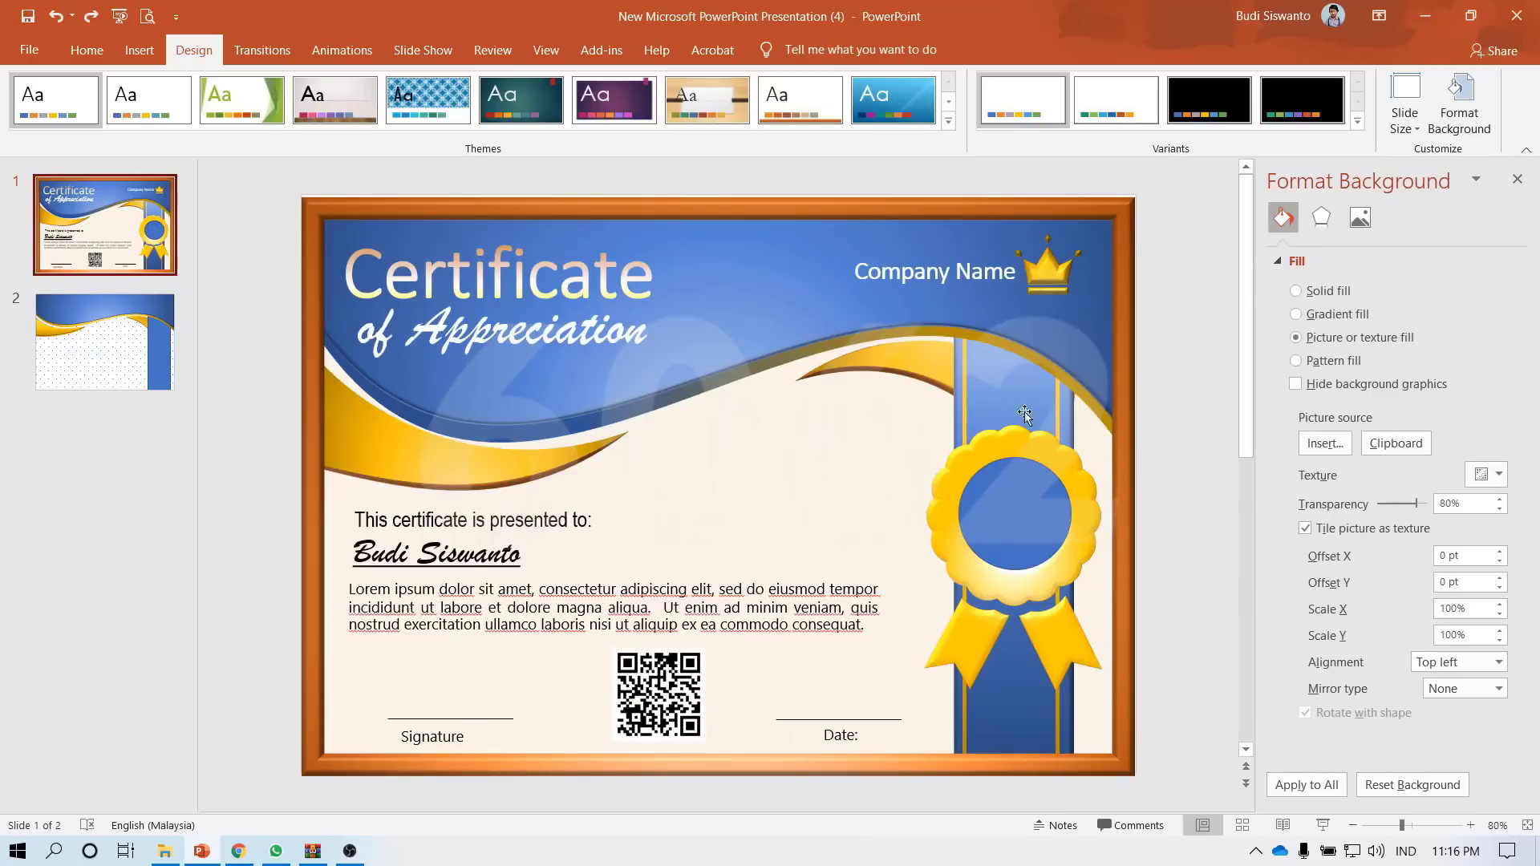
{"action": "left_click", "coordinate": [113, 324]}
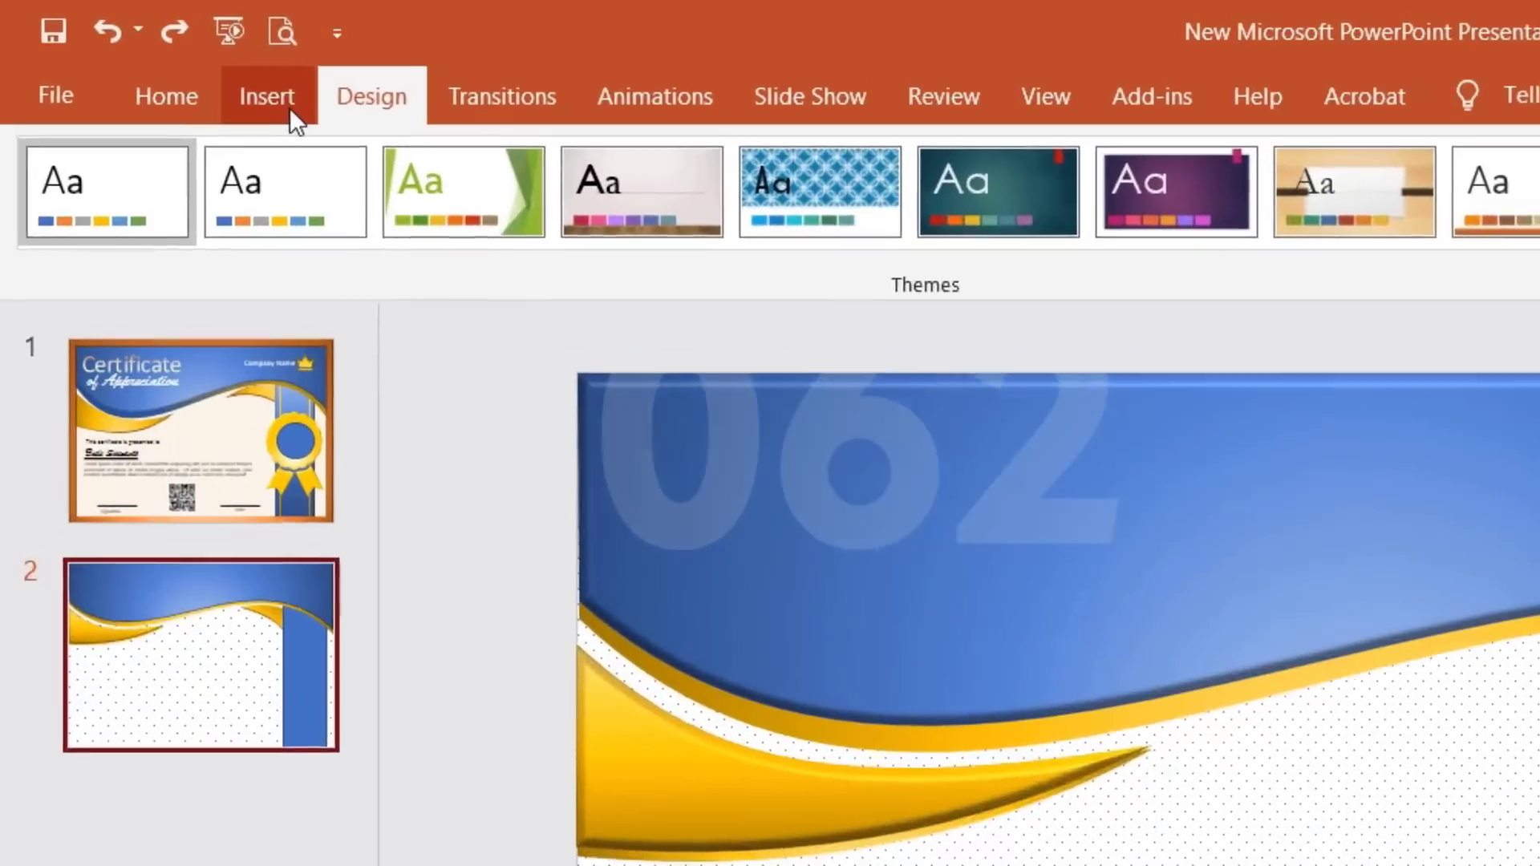
- Search the icon library for 'win' and insert the award ribbon icon
{"action": "left_click", "coordinate": [146, 53]}
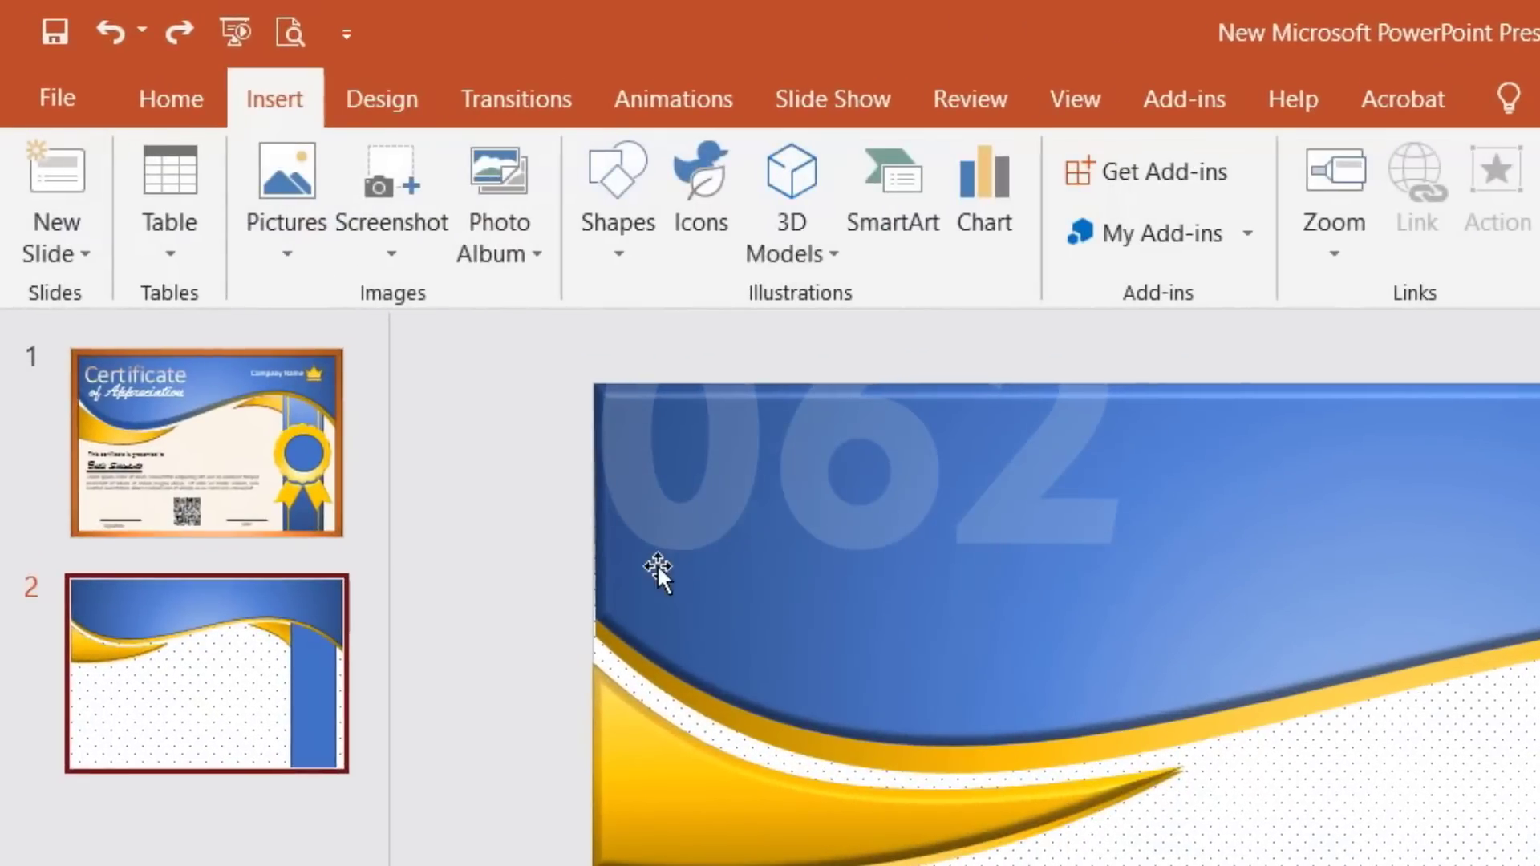
{"action": "left_click", "coordinate": [709, 218]}
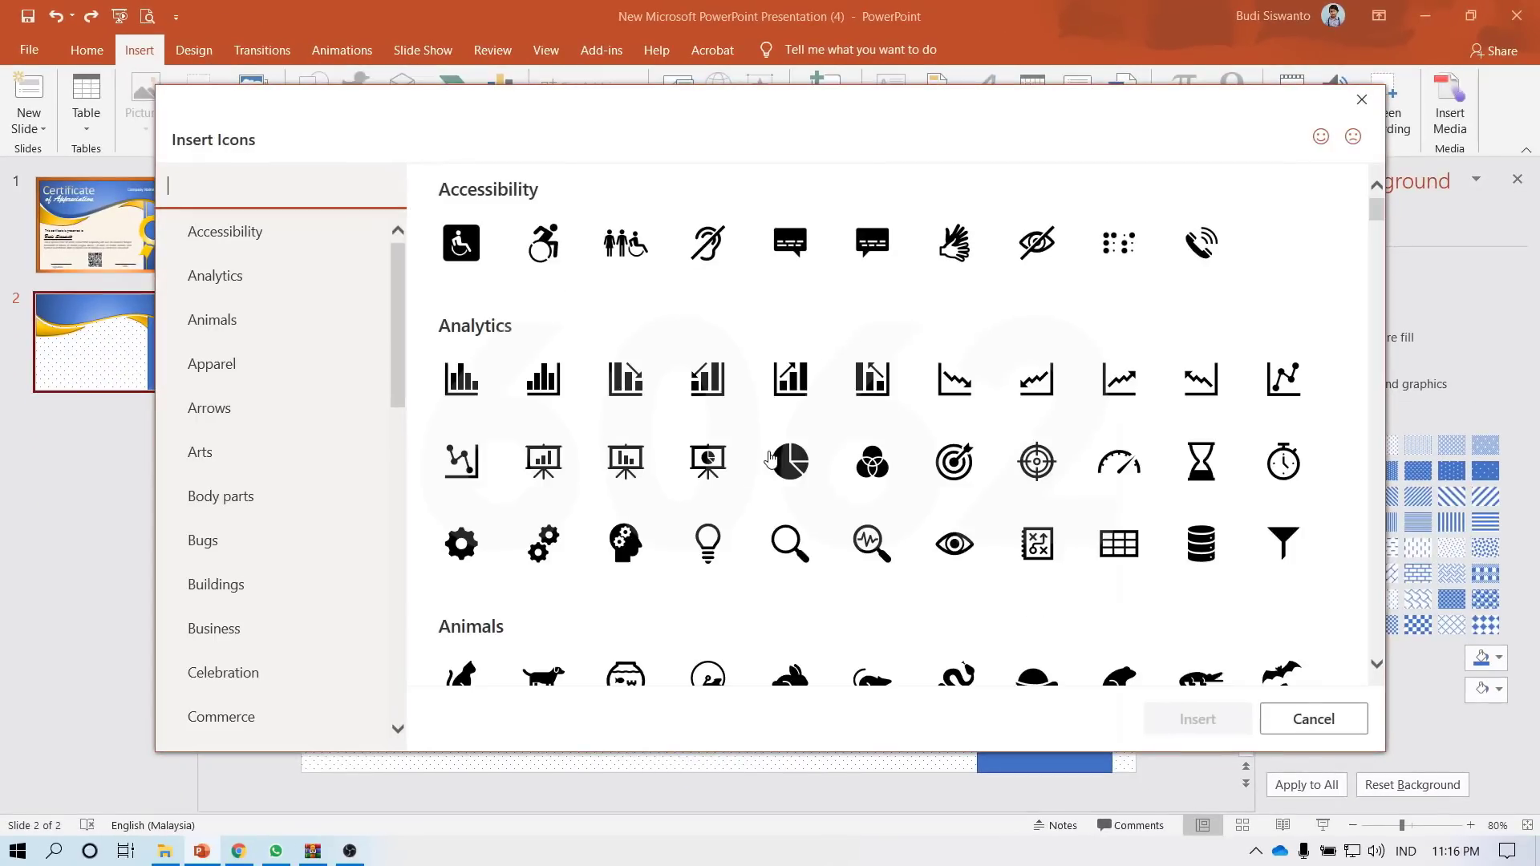
{"action": "type", "text": "win"}
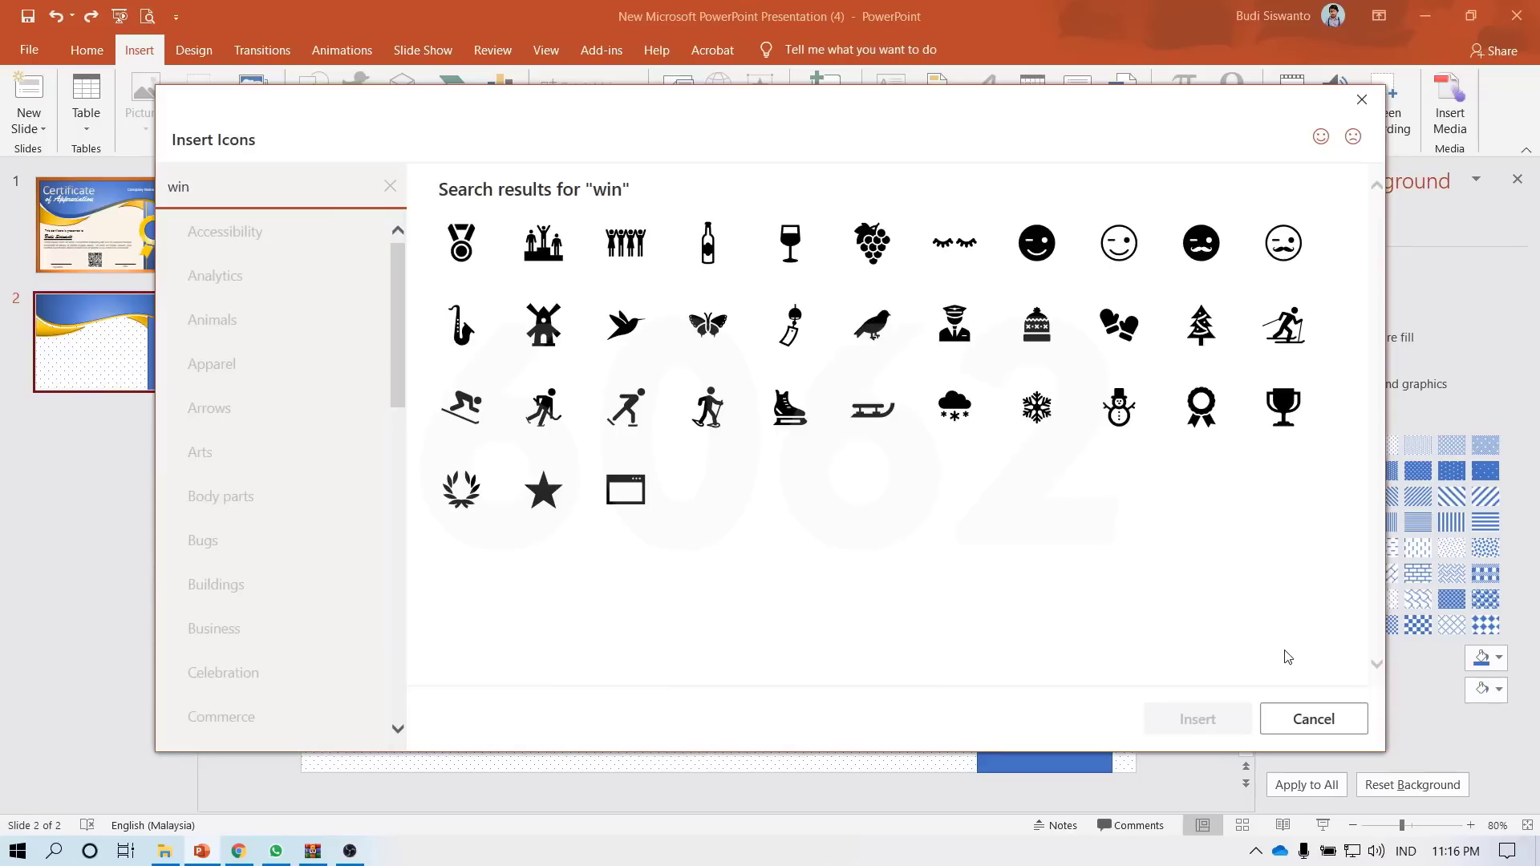
{"action": "mouse_move", "coordinate": [1200, 406]}
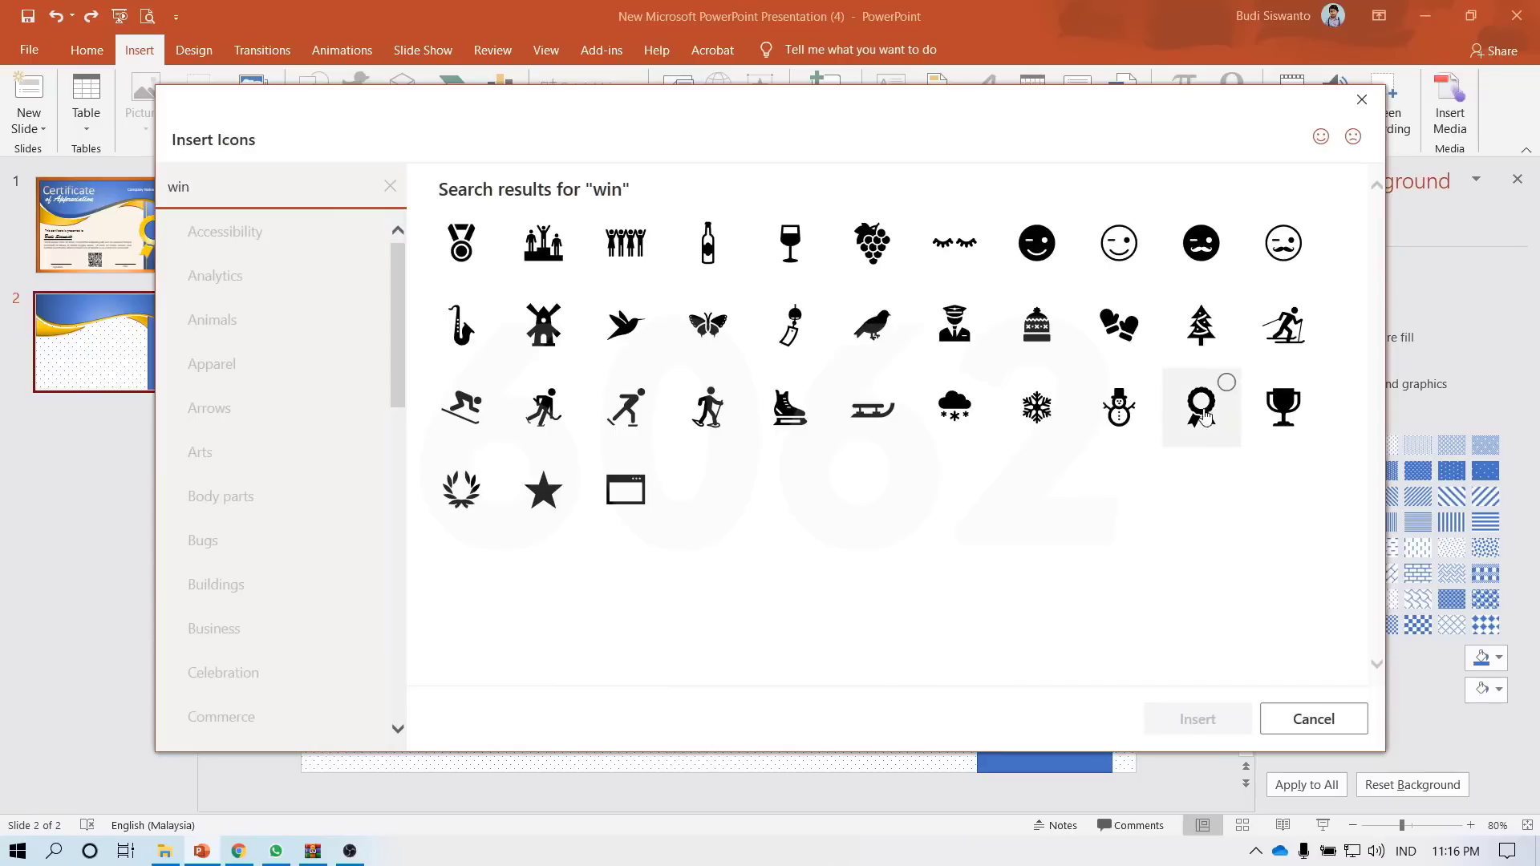
{"action": "left_click", "coordinate": [1201, 407]}
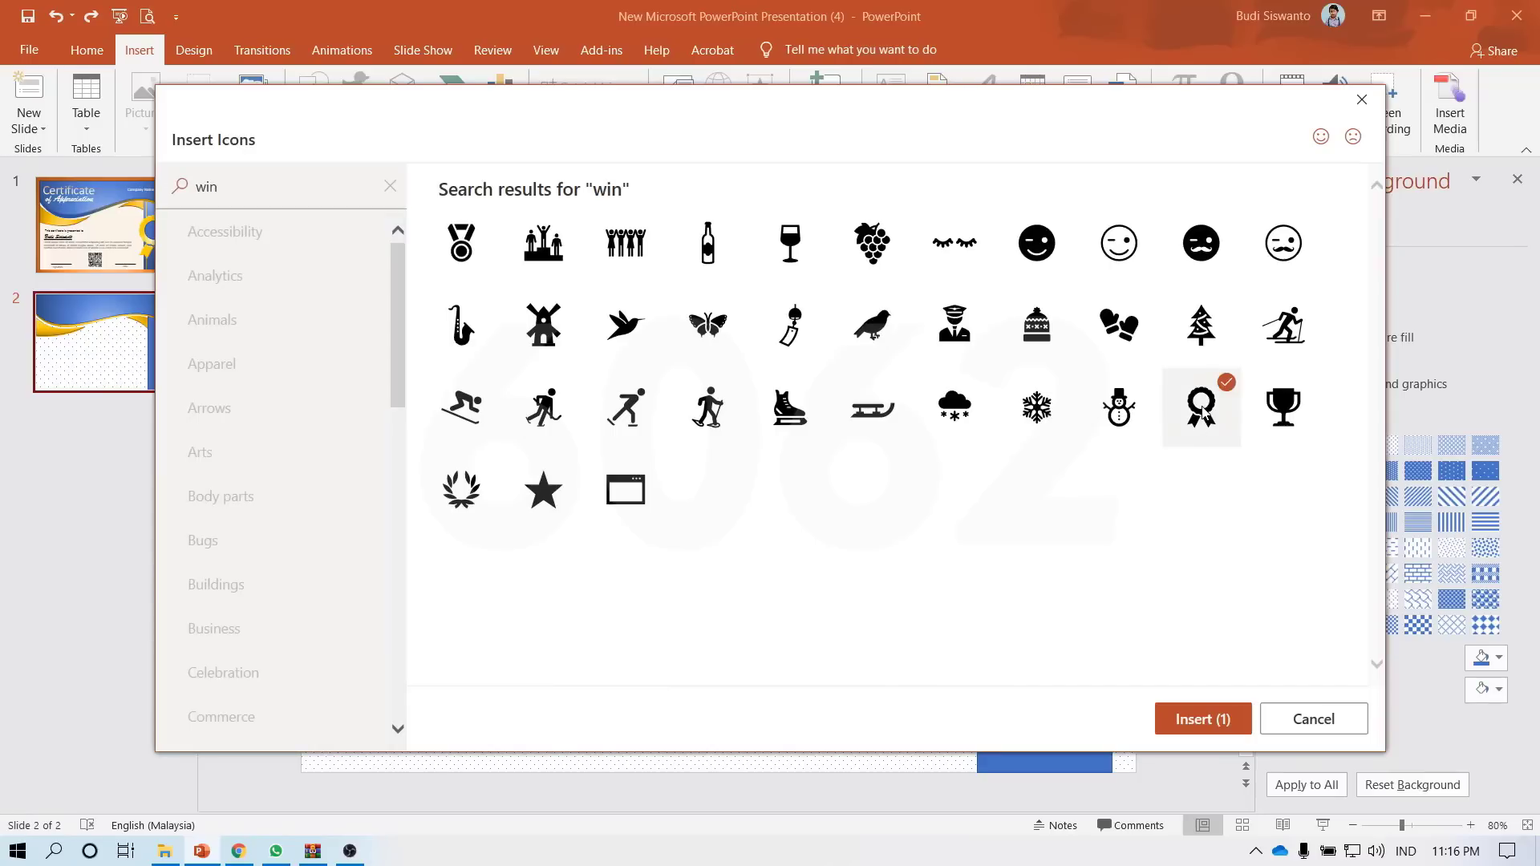
{"action": "left_click", "coordinate": [1217, 719]}
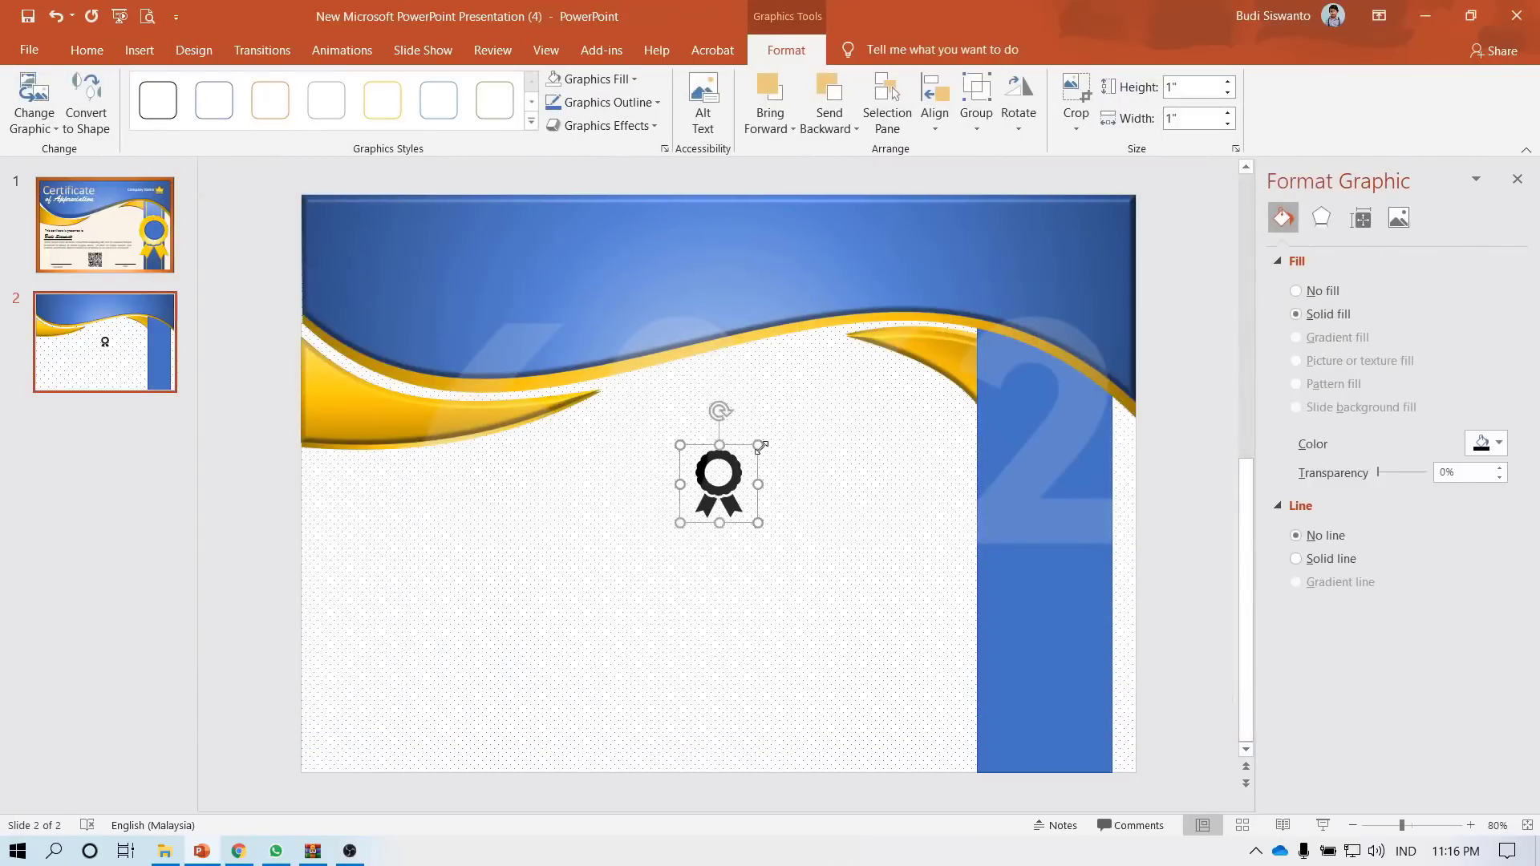
- Enlarge the award icon to 2.18 inches square and convert it to an editable shape
{"action": "left_click_drag", "start_coordinate": [758, 446], "coordinate": [848, 353]}
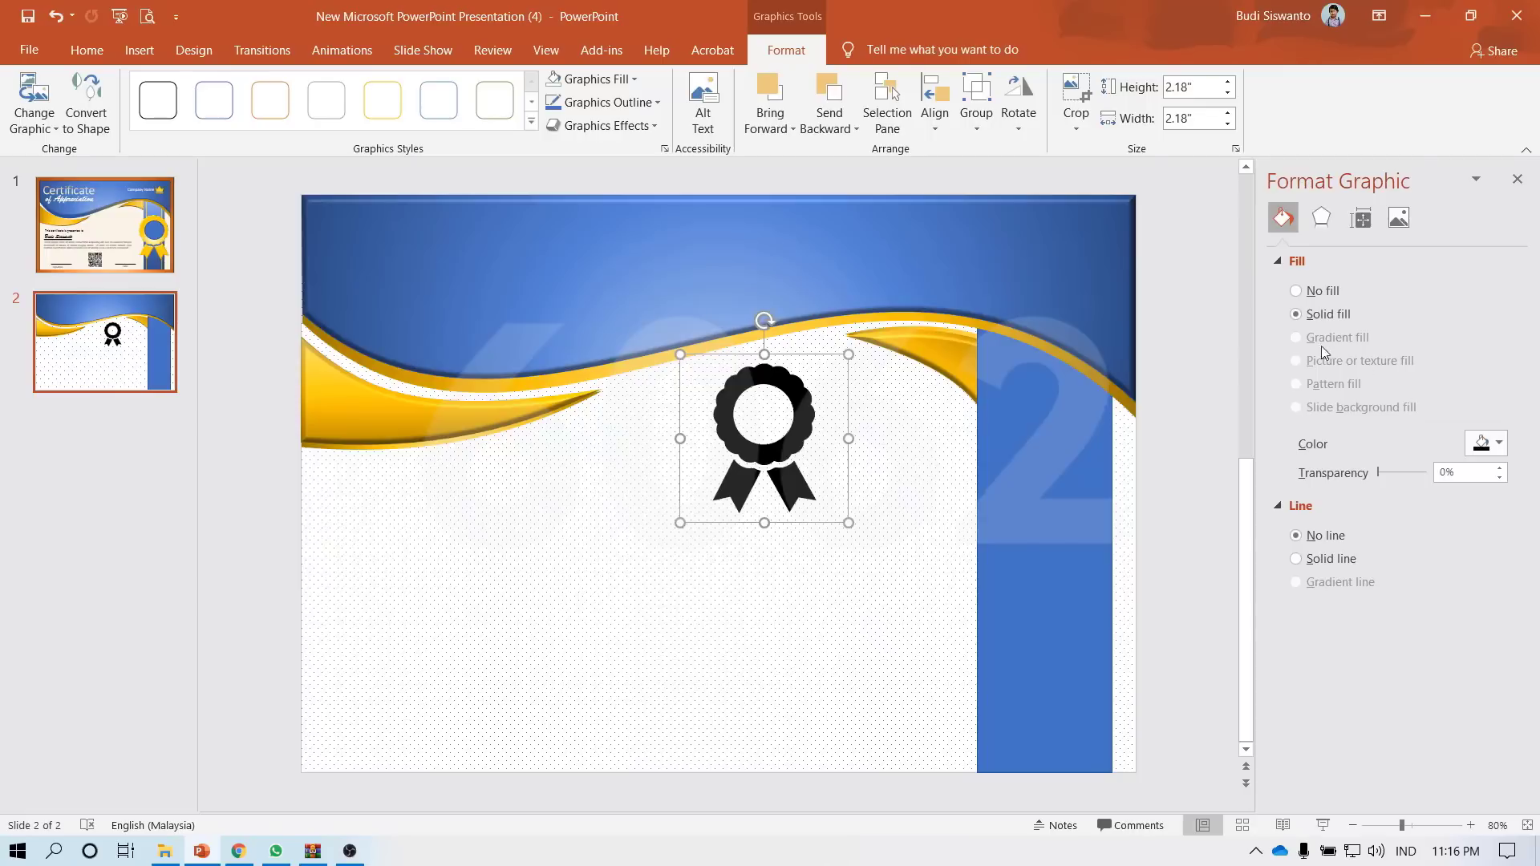
{"action": "left_click", "coordinate": [1499, 447]}
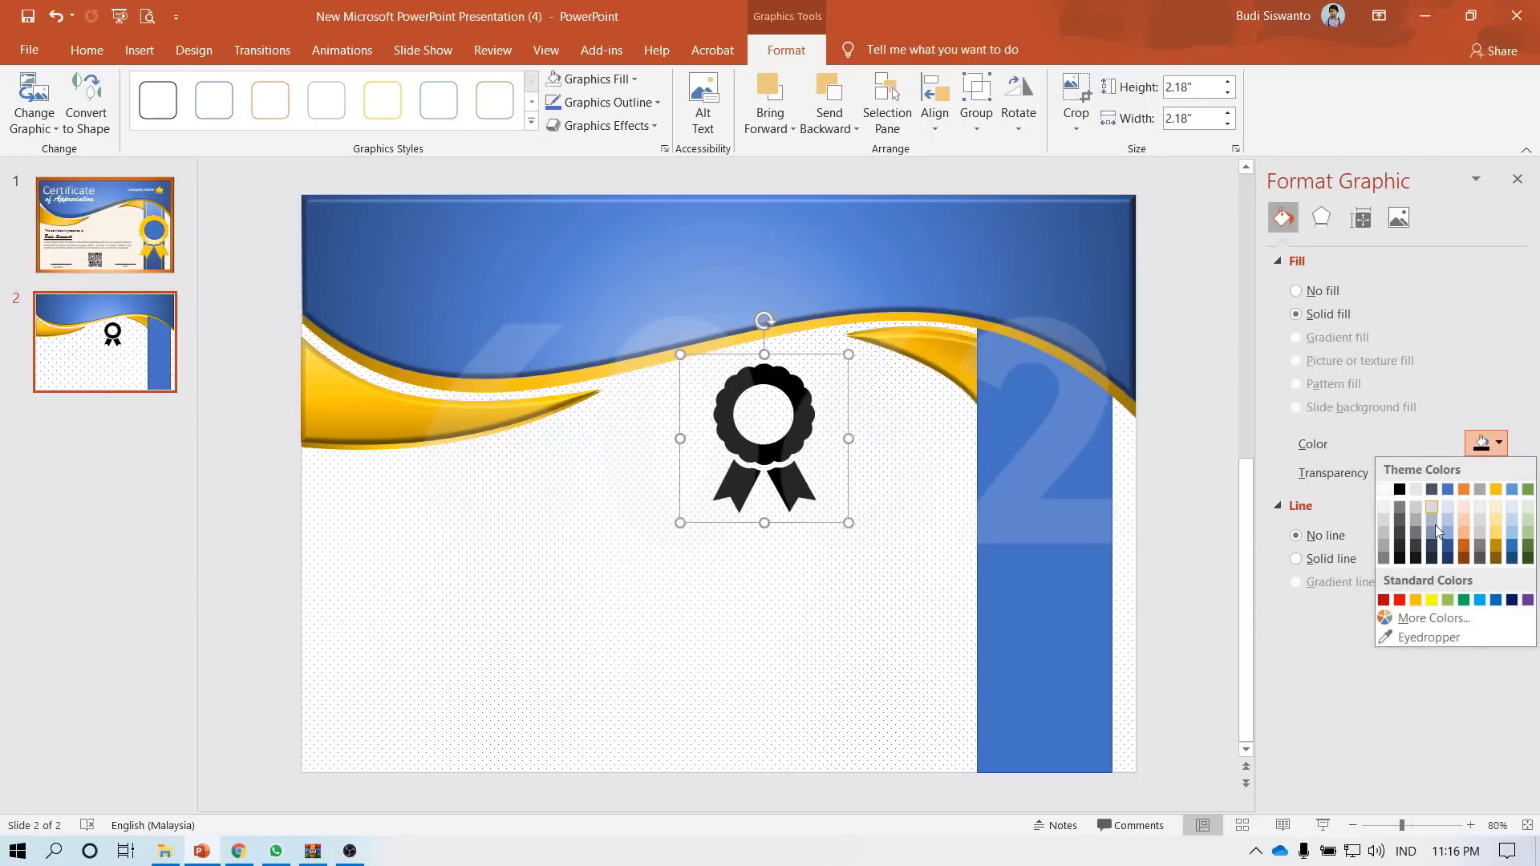
{"action": "left_click", "coordinate": [790, 422]}
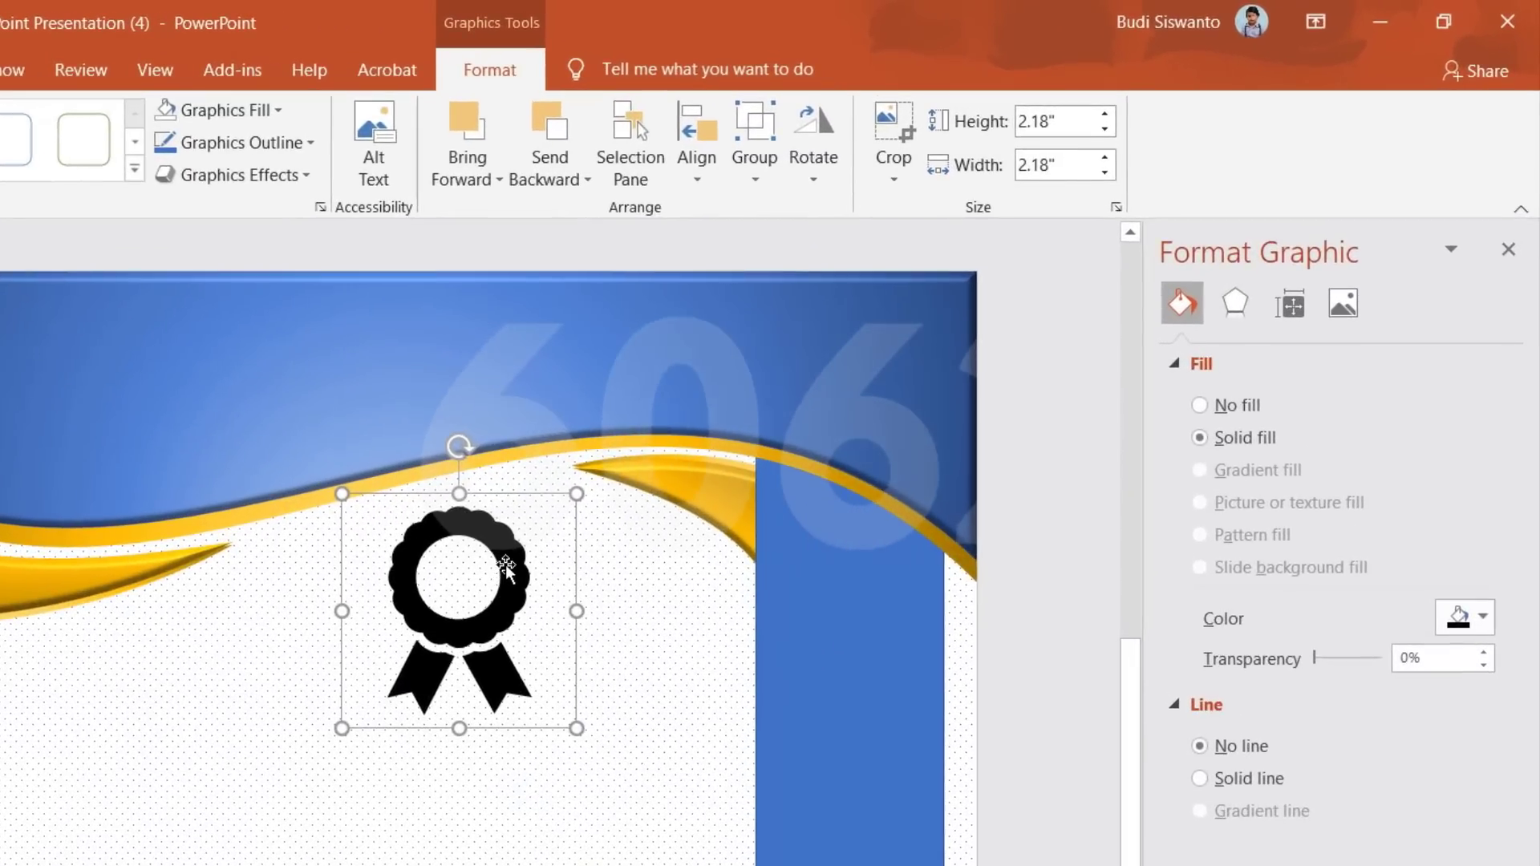
{"action": "right_click", "coordinate": [799, 406]}
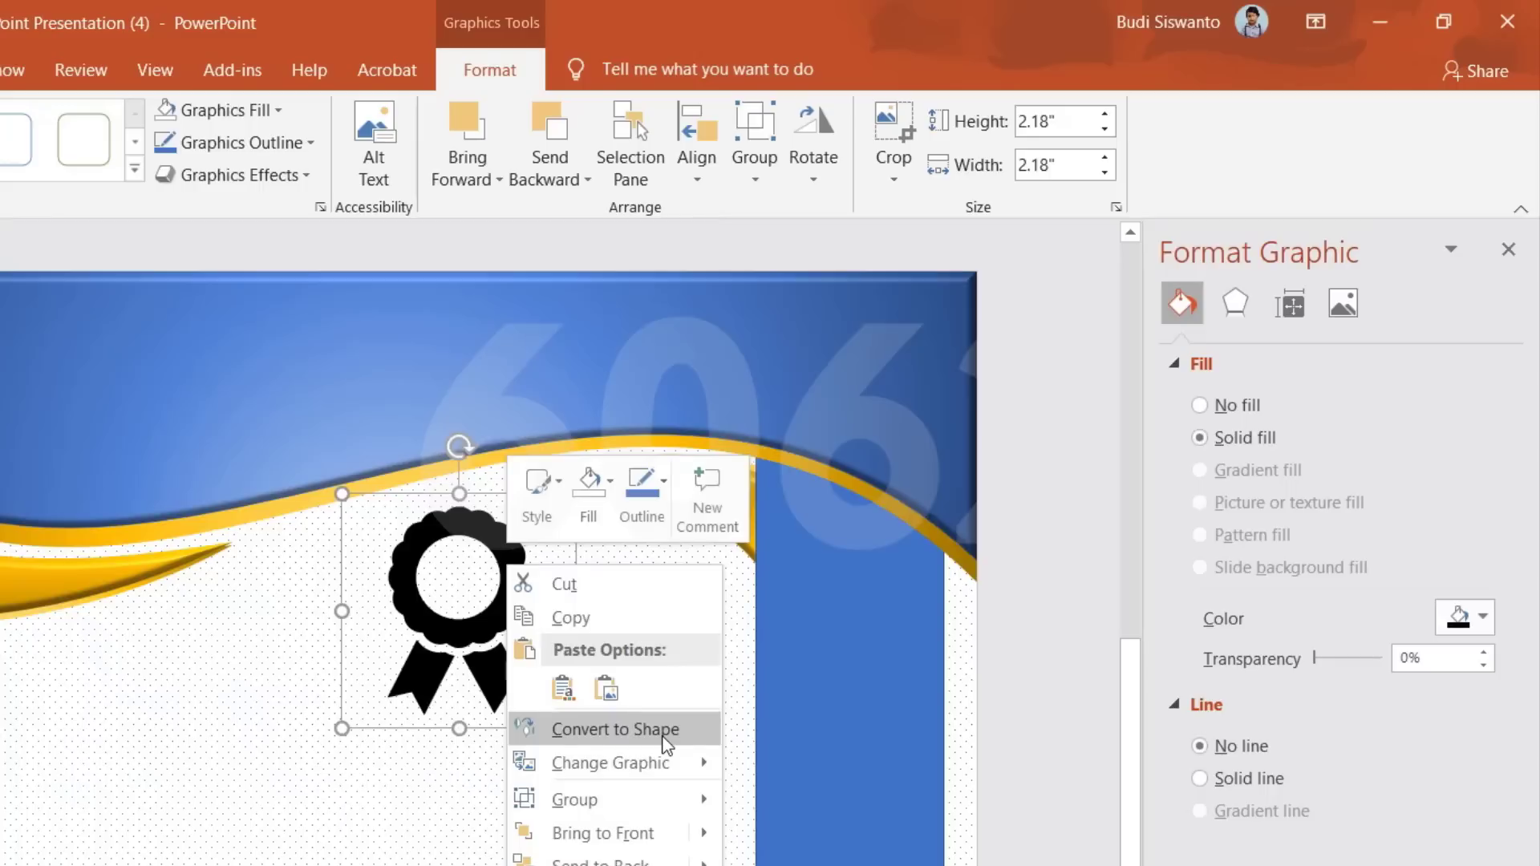
{"action": "left_click", "coordinate": [664, 729]}
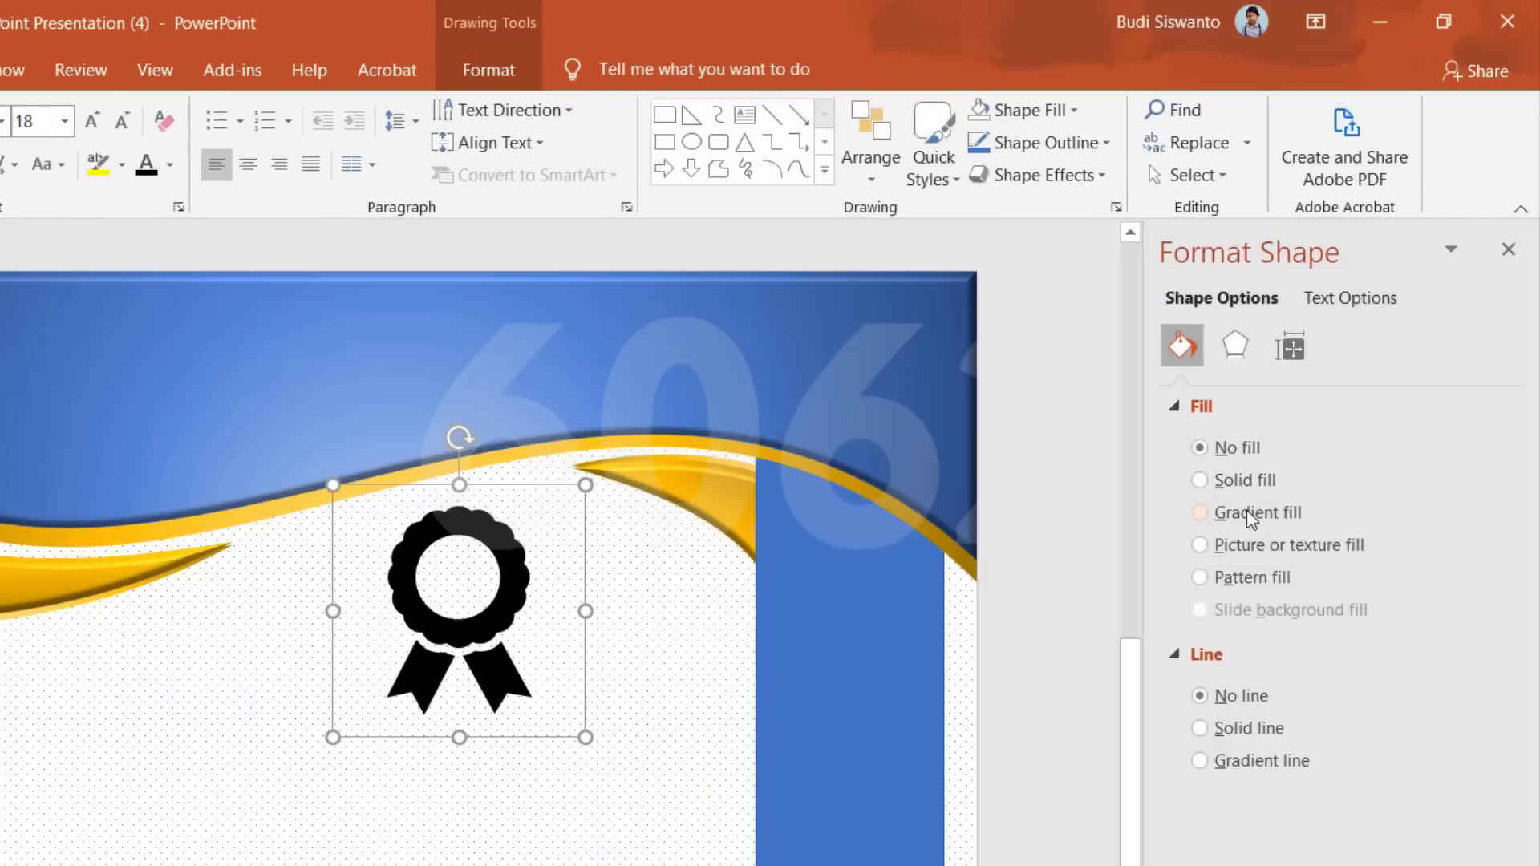
- Give the ribbon a radial gold gradient with the middle stop at 73%, enlarged over the blue strip
{"action": "left_click", "coordinate": [1201, 513]}
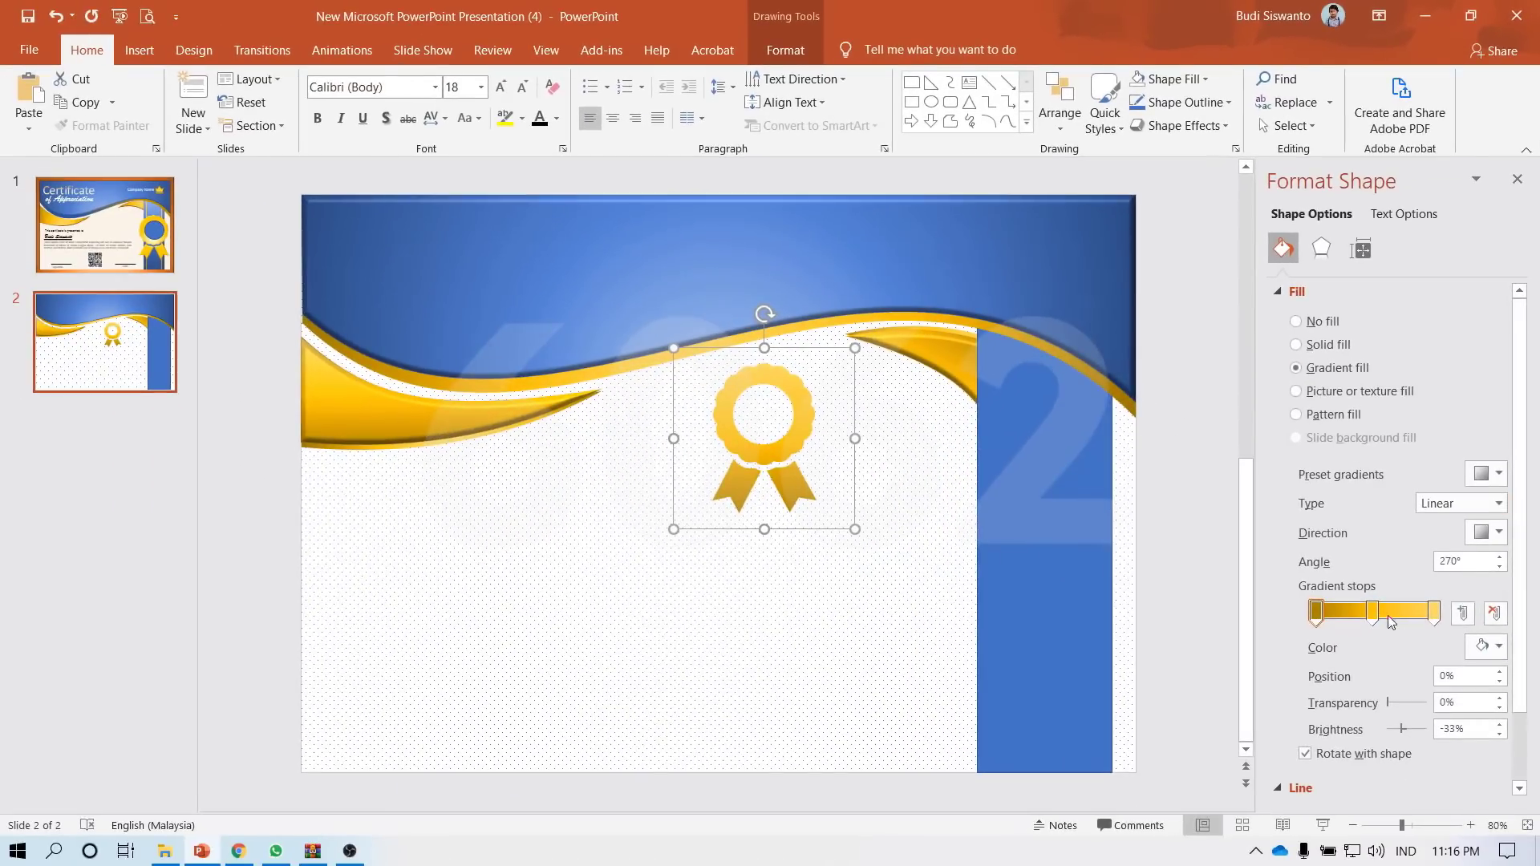
{"action": "left_click", "coordinate": [1387, 613]}
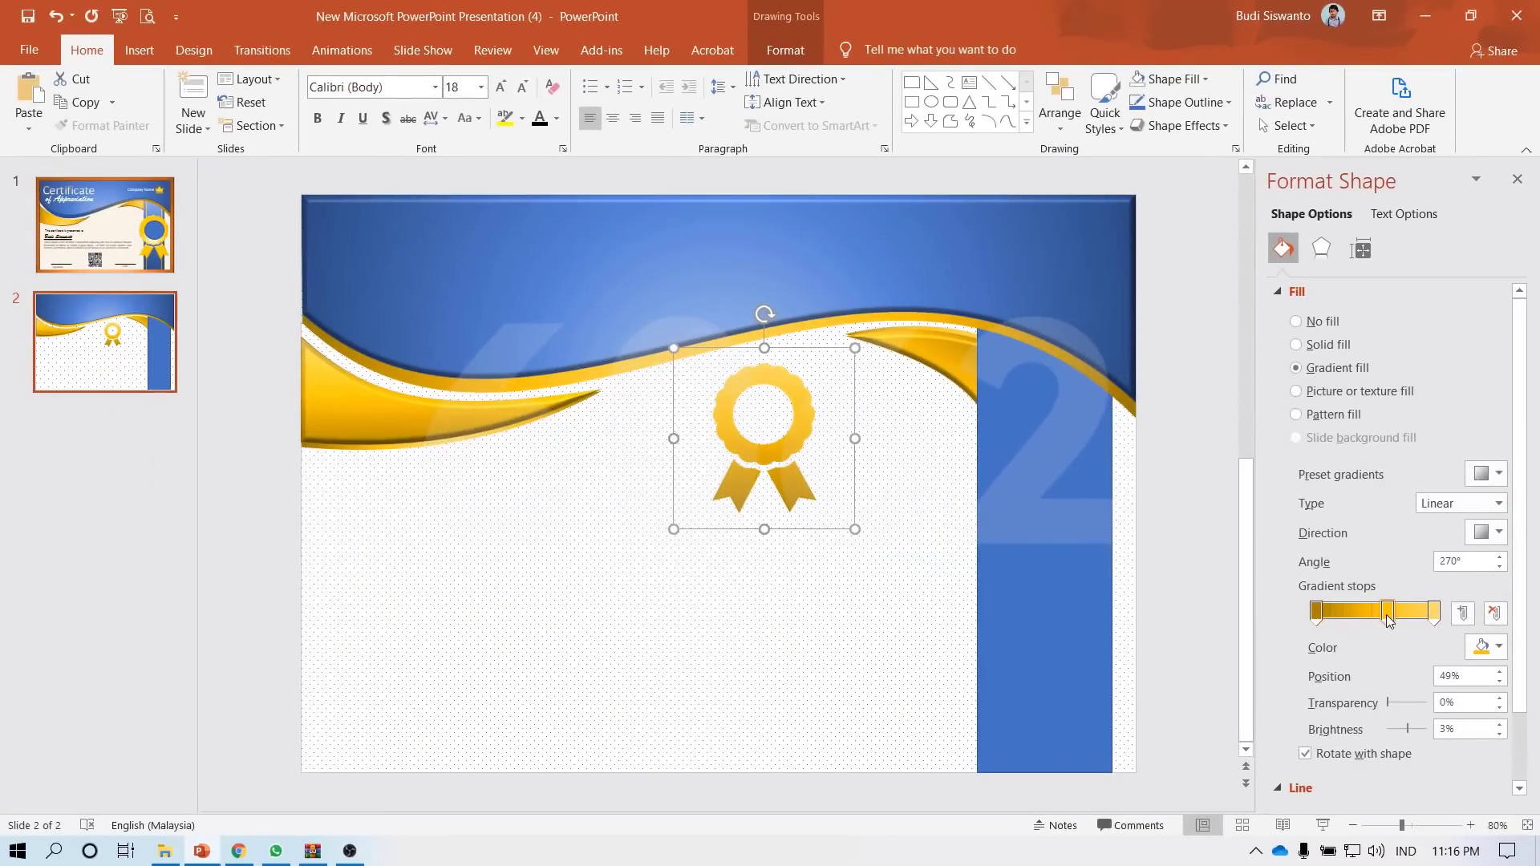
{"action": "left_click_drag", "start_coordinate": [1387, 614], "coordinate": [1402, 613]}
{"action": "left_click", "coordinate": [1496, 503]}
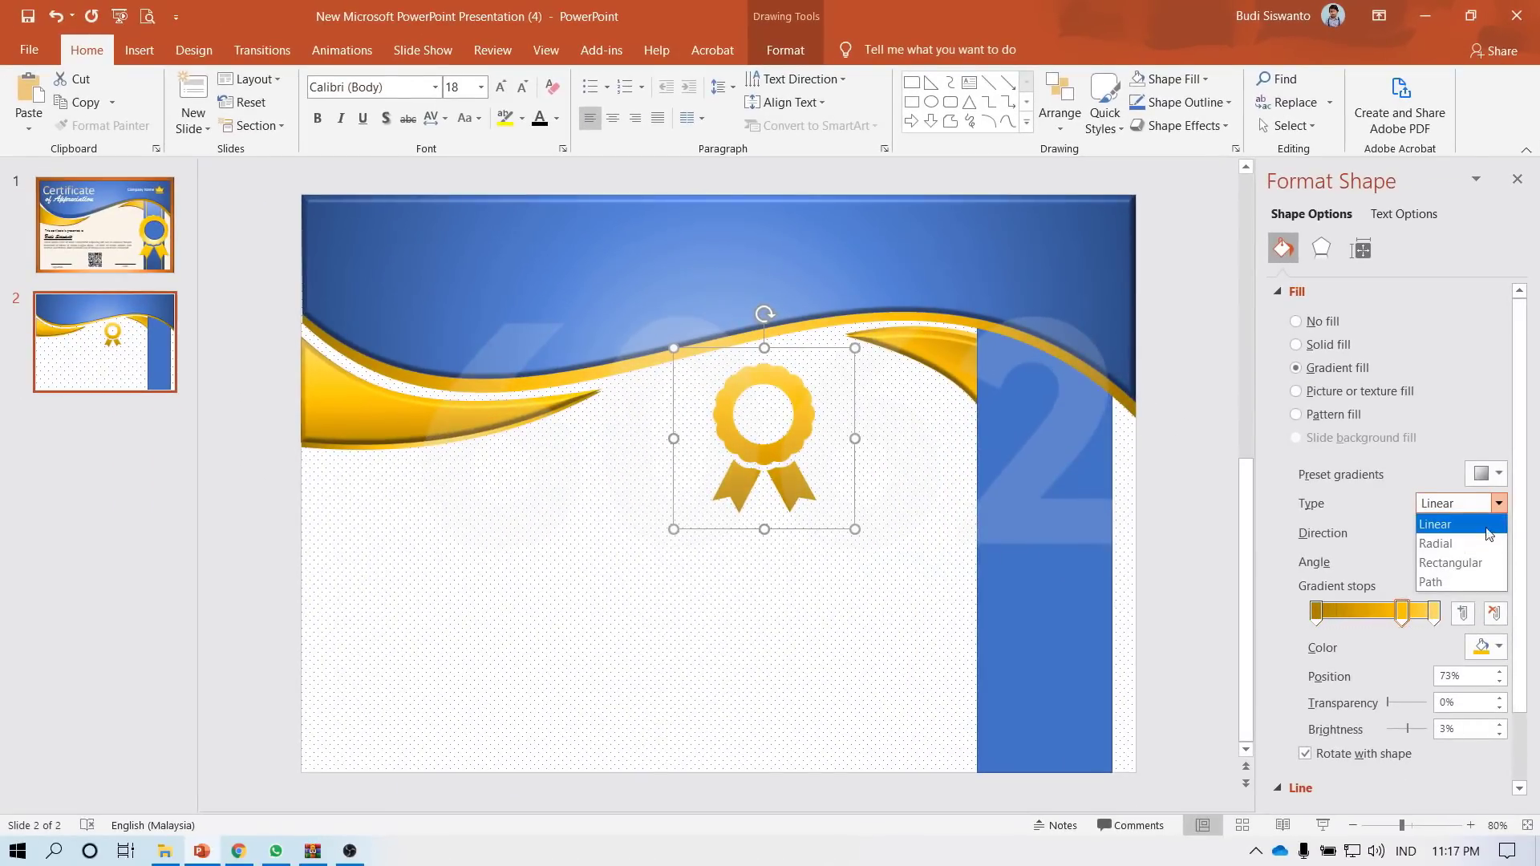
{"action": "left_click", "coordinate": [1469, 564]}
{"action": "left_click", "coordinate": [1499, 505]}
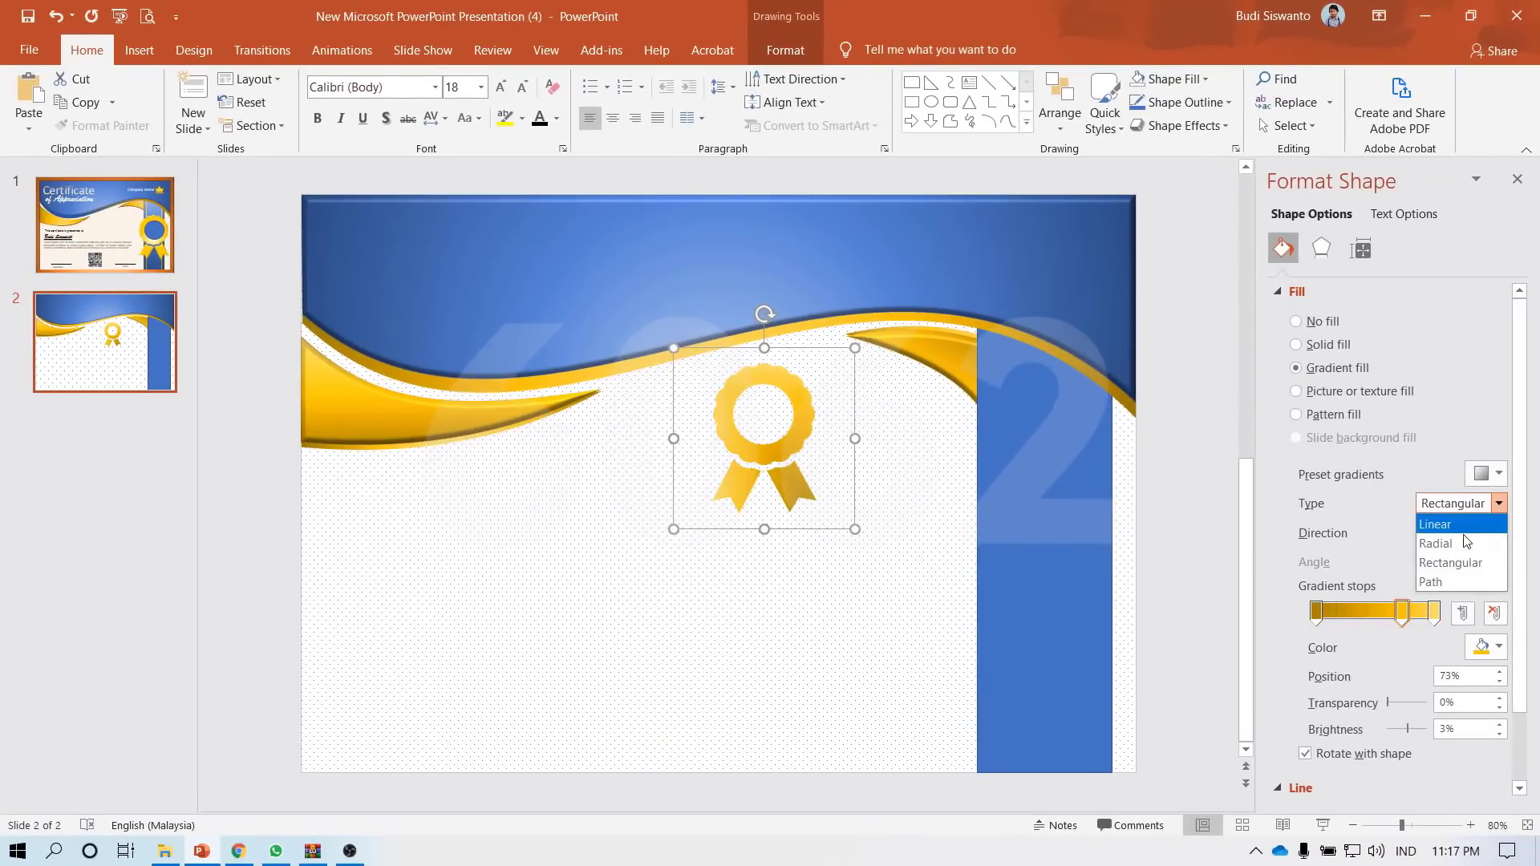
{"action": "left_click", "coordinate": [1465, 545]}
{"action": "left_click_drag", "start_coordinate": [810, 416], "coordinate": [1090, 479]}
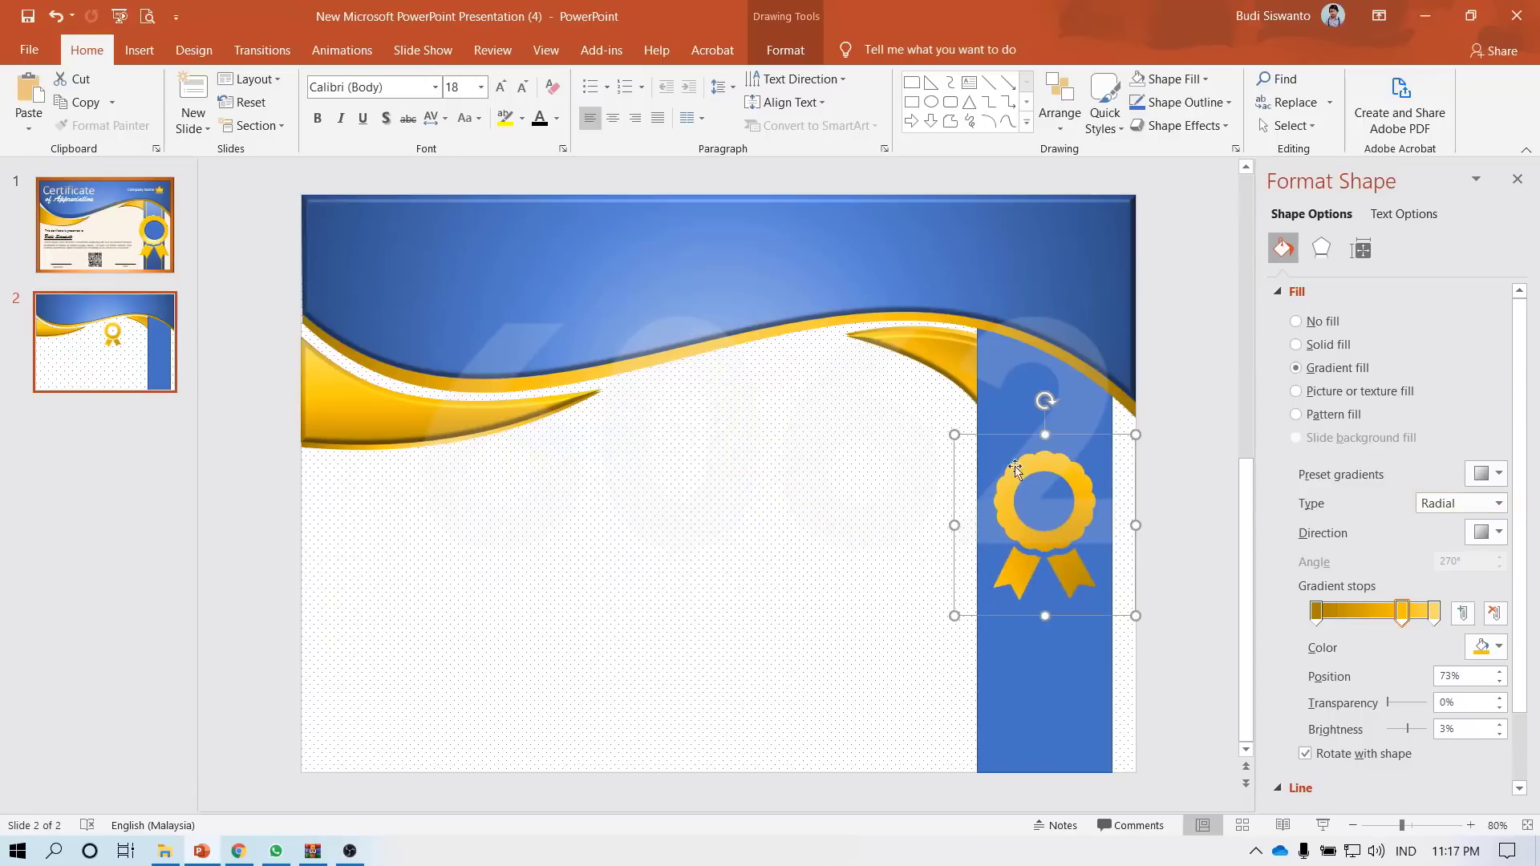
{"action": "left_click_drag", "start_coordinate": [955, 434], "coordinate": [790, 348]}
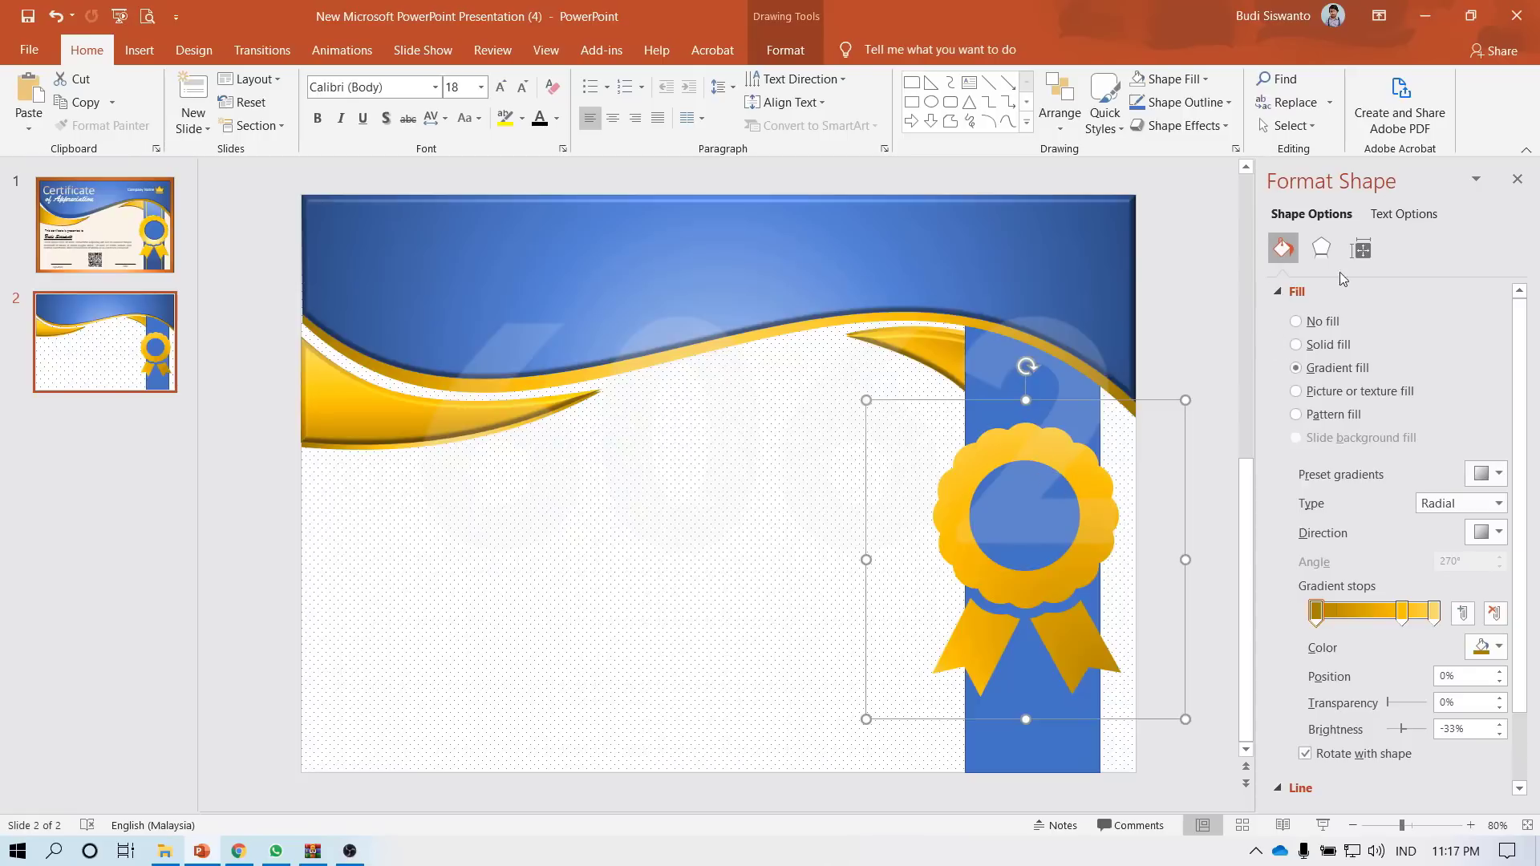
- Apply a top bevel preset to the gold rosette badge
{"action": "left_click", "coordinate": [1321, 248]}
{"action": "left_click", "coordinate": [1349, 446]}
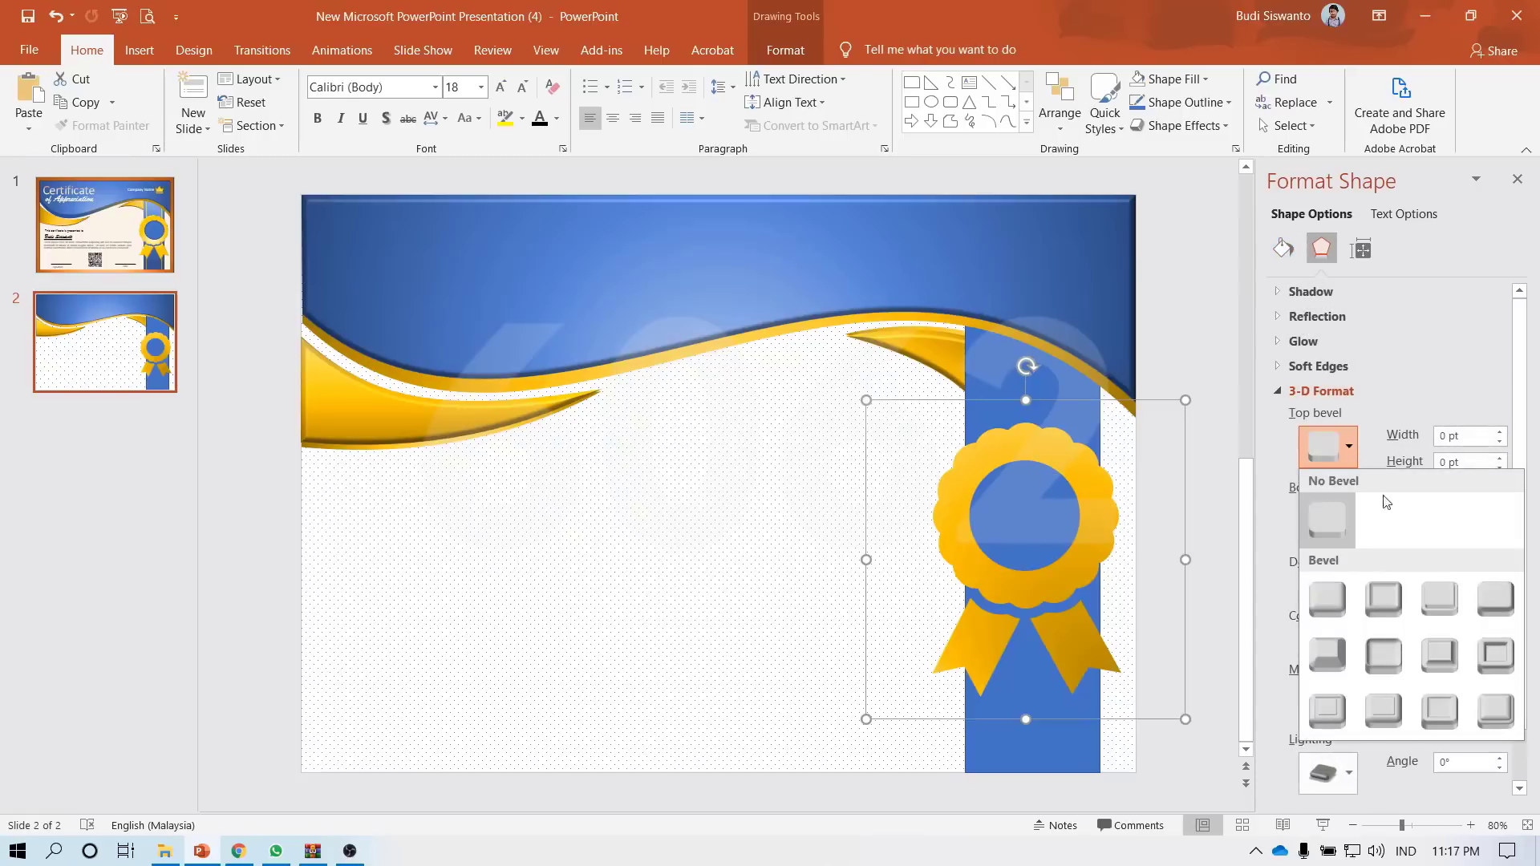
{"action": "left_click", "coordinate": [1327, 591]}
{"action": "left_click", "coordinate": [1203, 469]}
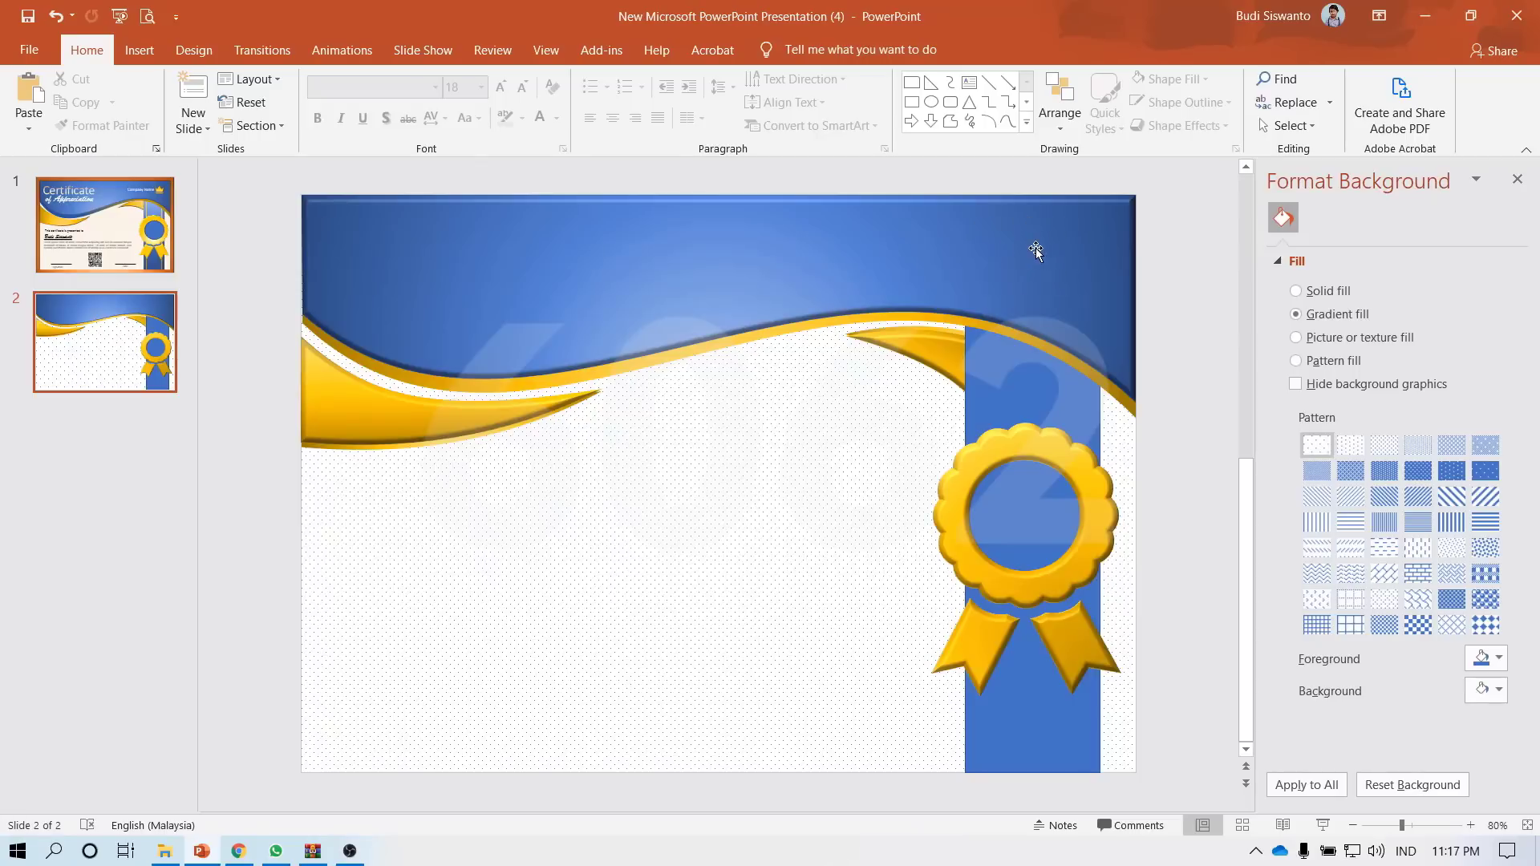
- Insert the crown icon from the built-in Icons library onto slide 2
{"action": "left_click", "coordinate": [140, 50]}
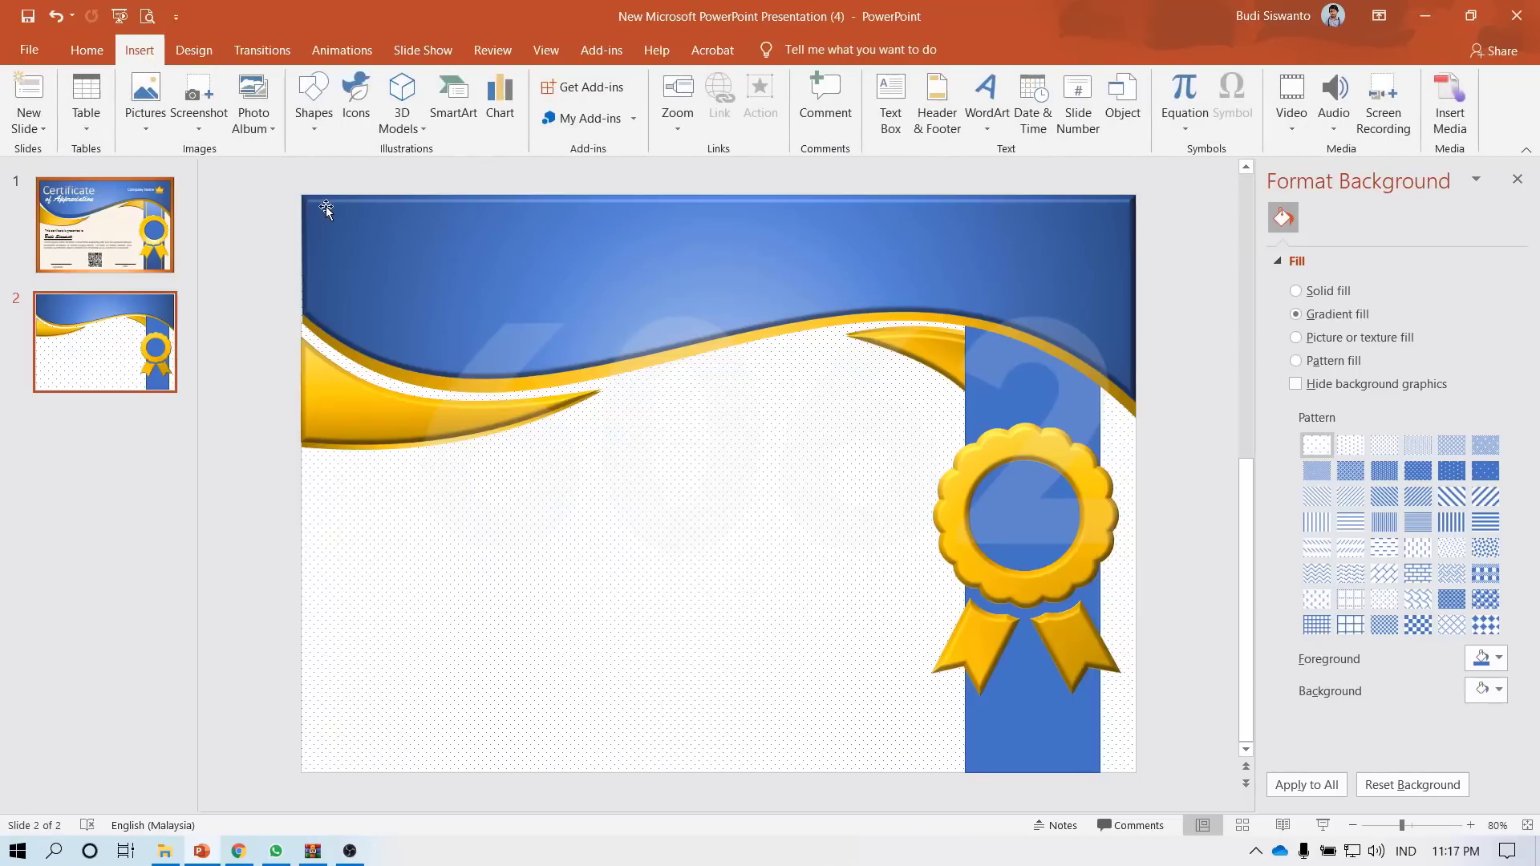
{"action": "left_click", "coordinate": [356, 96]}
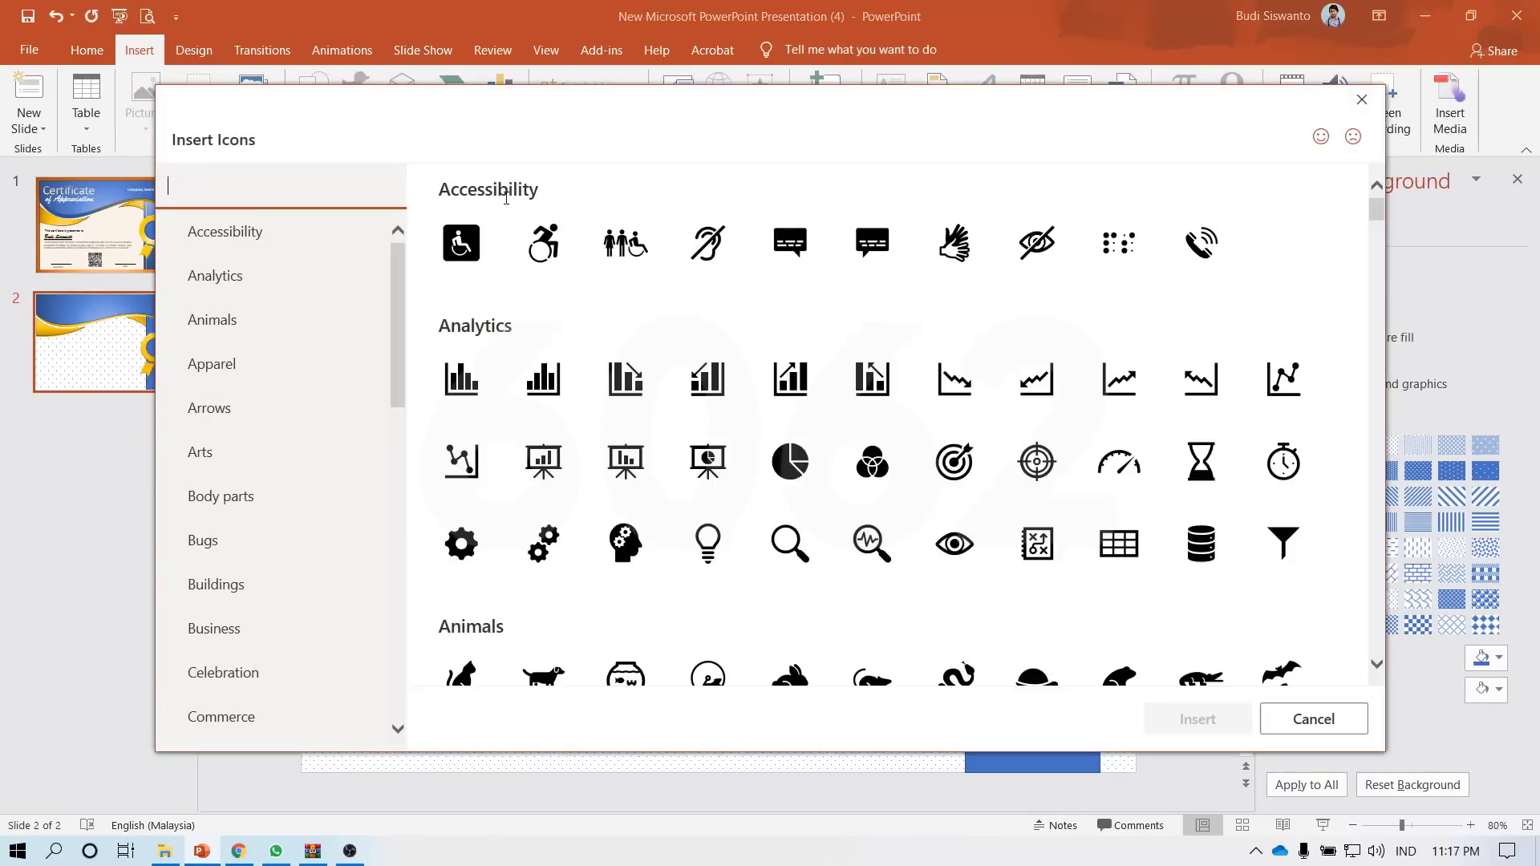
{"action": "scroll", "coordinate": [882, 441], "scroll_direction": "down", "scroll_amount": 1}
{"action": "scroll", "coordinate": [859, 429], "scroll_direction": "down", "scroll_amount": 2}
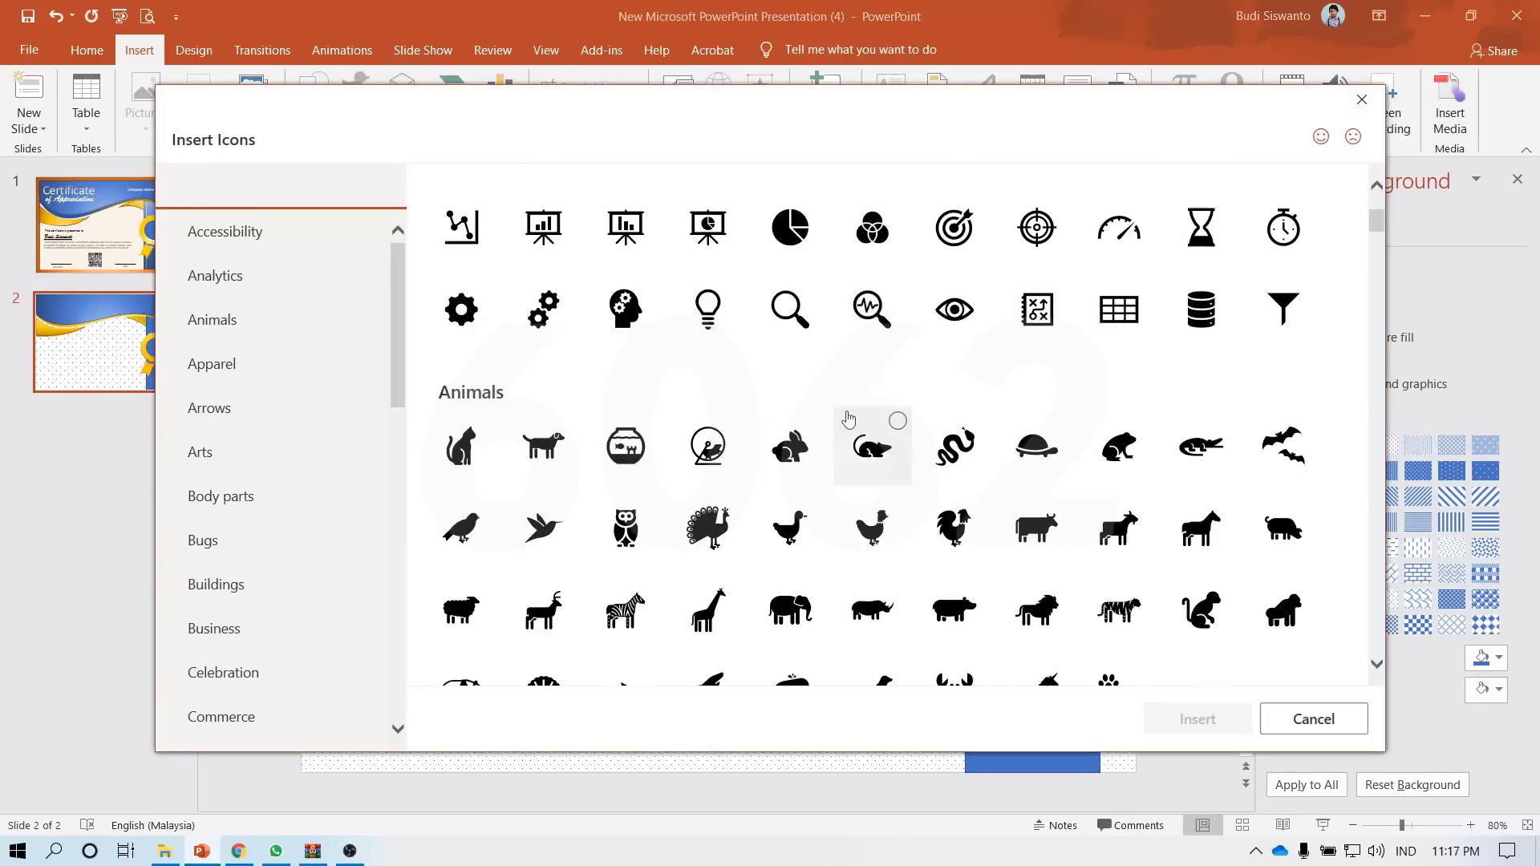
{"action": "scroll", "coordinate": [842, 417], "scroll_direction": "down", "scroll_amount": 3}
{"action": "scroll", "coordinate": [843, 417], "scroll_direction": "down", "scroll_amount": 1}
{"action": "scroll", "coordinate": [332, 425], "scroll_direction": "down", "scroll_amount": 1}
{"action": "scroll", "coordinate": [337, 425], "scroll_direction": "down", "scroll_amount": 3}
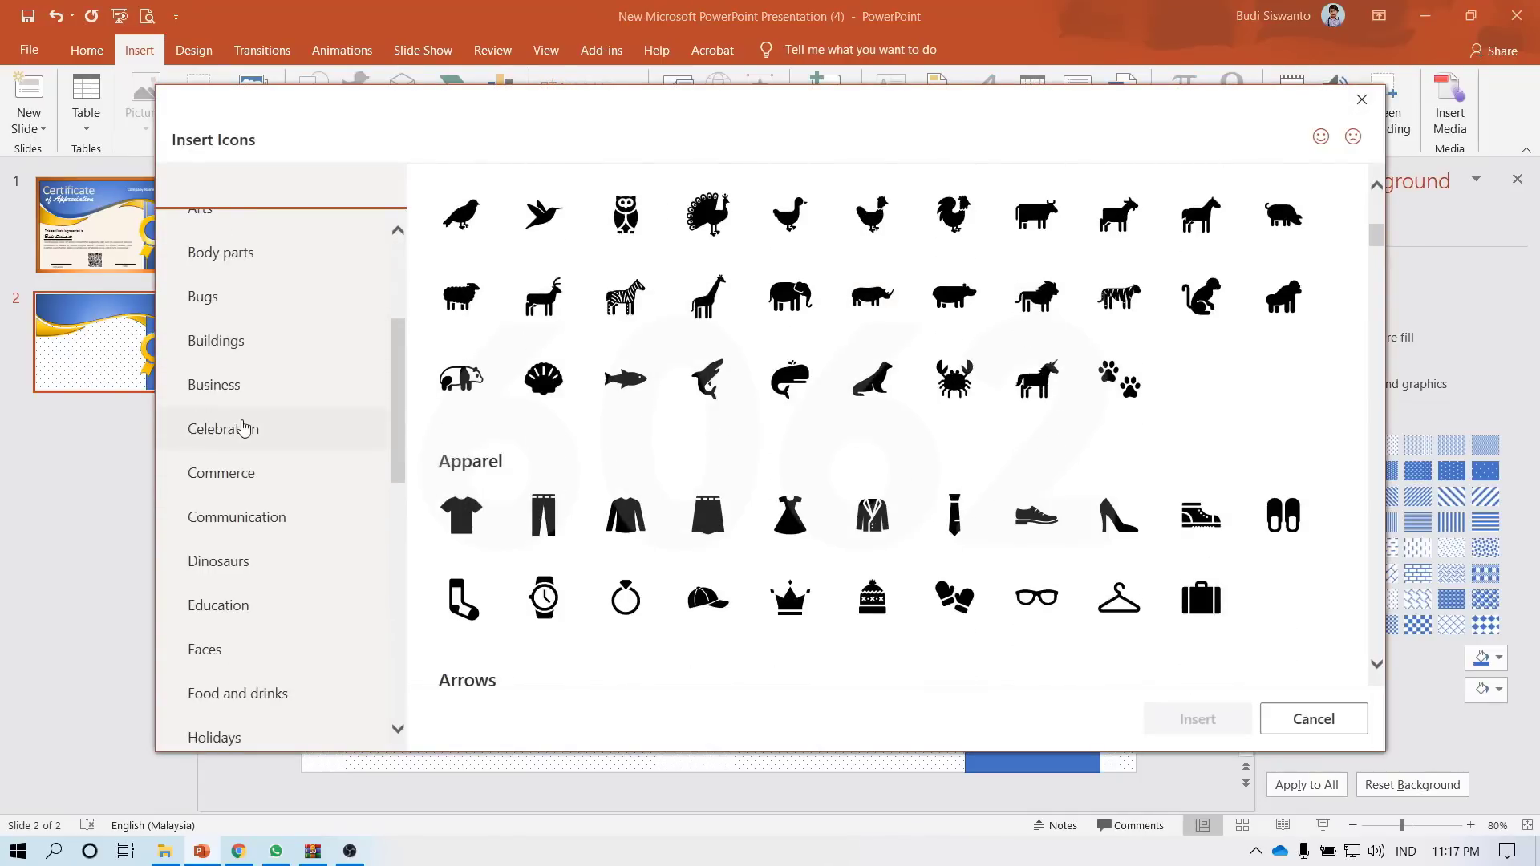
{"action": "scroll", "coordinate": [337, 425], "scroll_direction": "down", "scroll_amount": 2}
{"action": "scroll", "coordinate": [730, 492], "scroll_direction": "down", "scroll_amount": 2}
{"action": "scroll", "coordinate": [725, 492], "scroll_direction": "down", "scroll_amount": 3}
{"action": "scroll", "coordinate": [723, 492], "scroll_direction": "down", "scroll_amount": 1}
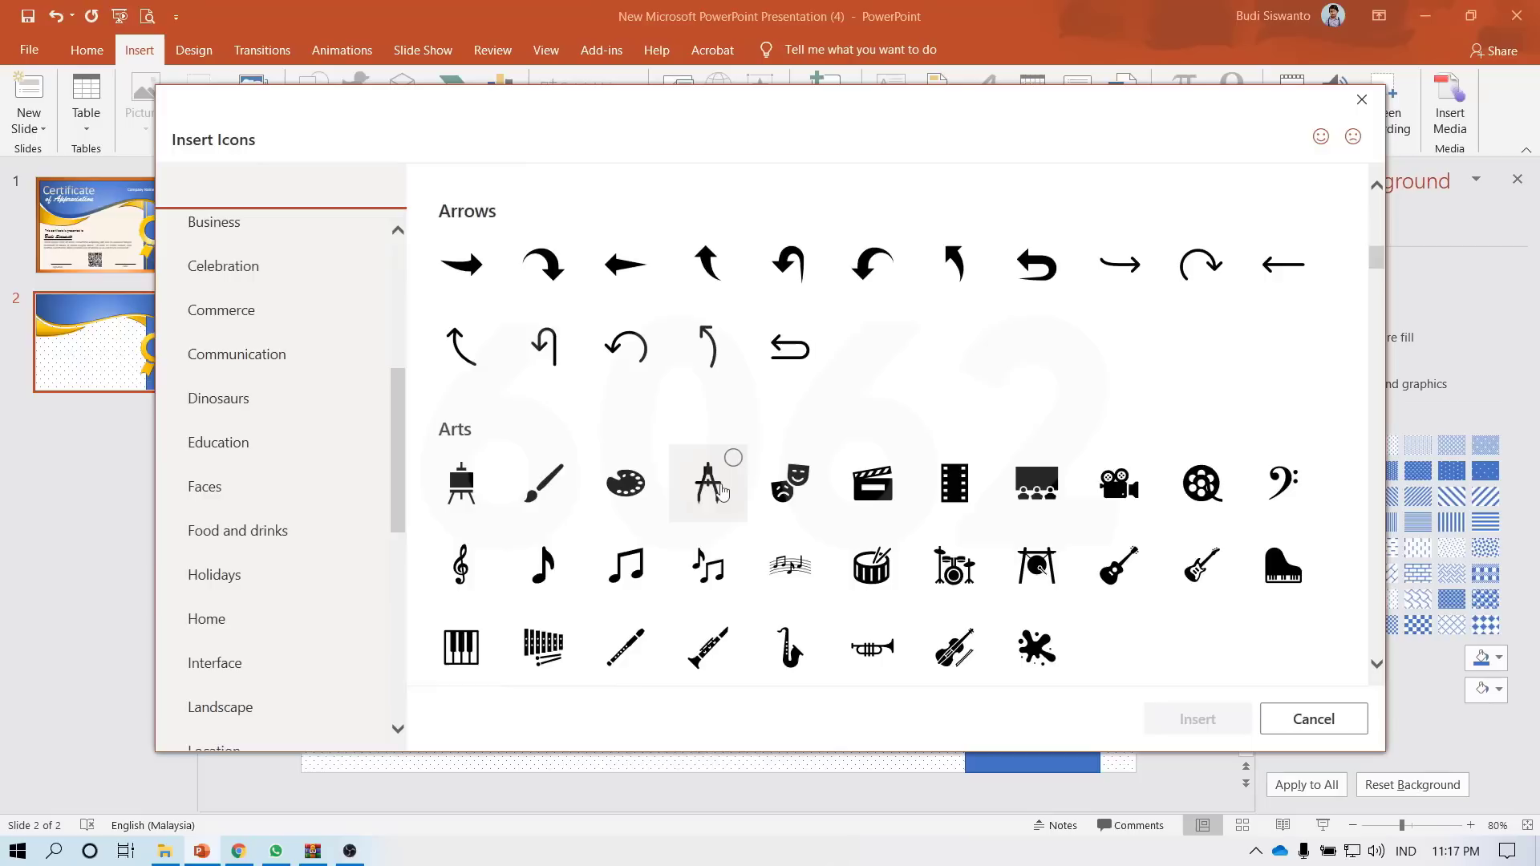
{"action": "scroll", "coordinate": [723, 491], "scroll_direction": "down", "scroll_amount": 3}
{"action": "scroll", "coordinate": [721, 486], "scroll_direction": "down", "scroll_amount": 3}
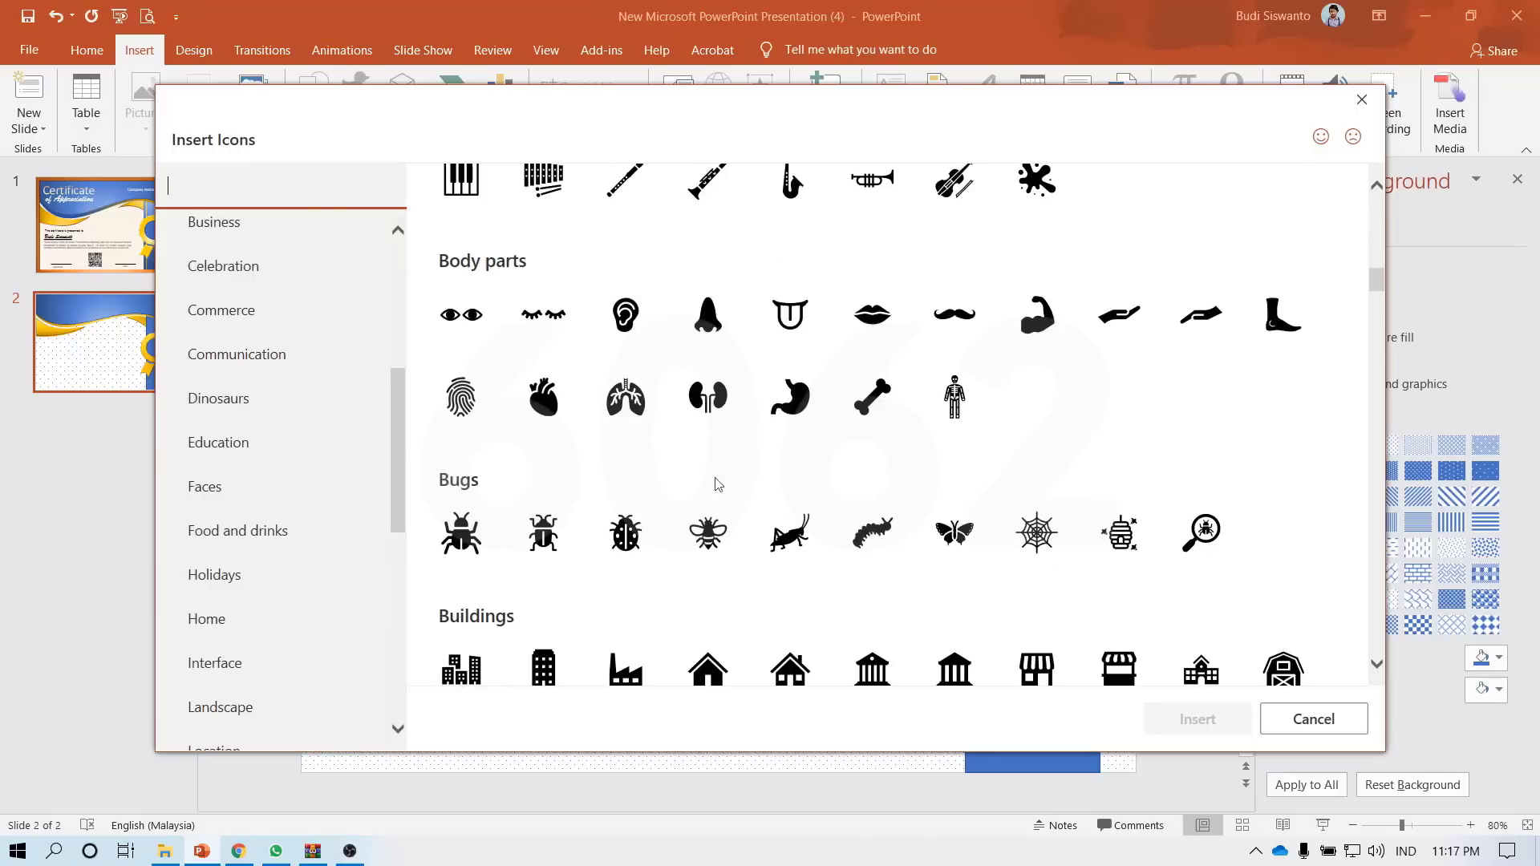
{"action": "scroll", "coordinate": [721, 481], "scroll_direction": "down", "scroll_amount": 3}
{"action": "scroll", "coordinate": [719, 477], "scroll_direction": "down", "scroll_amount": 3}
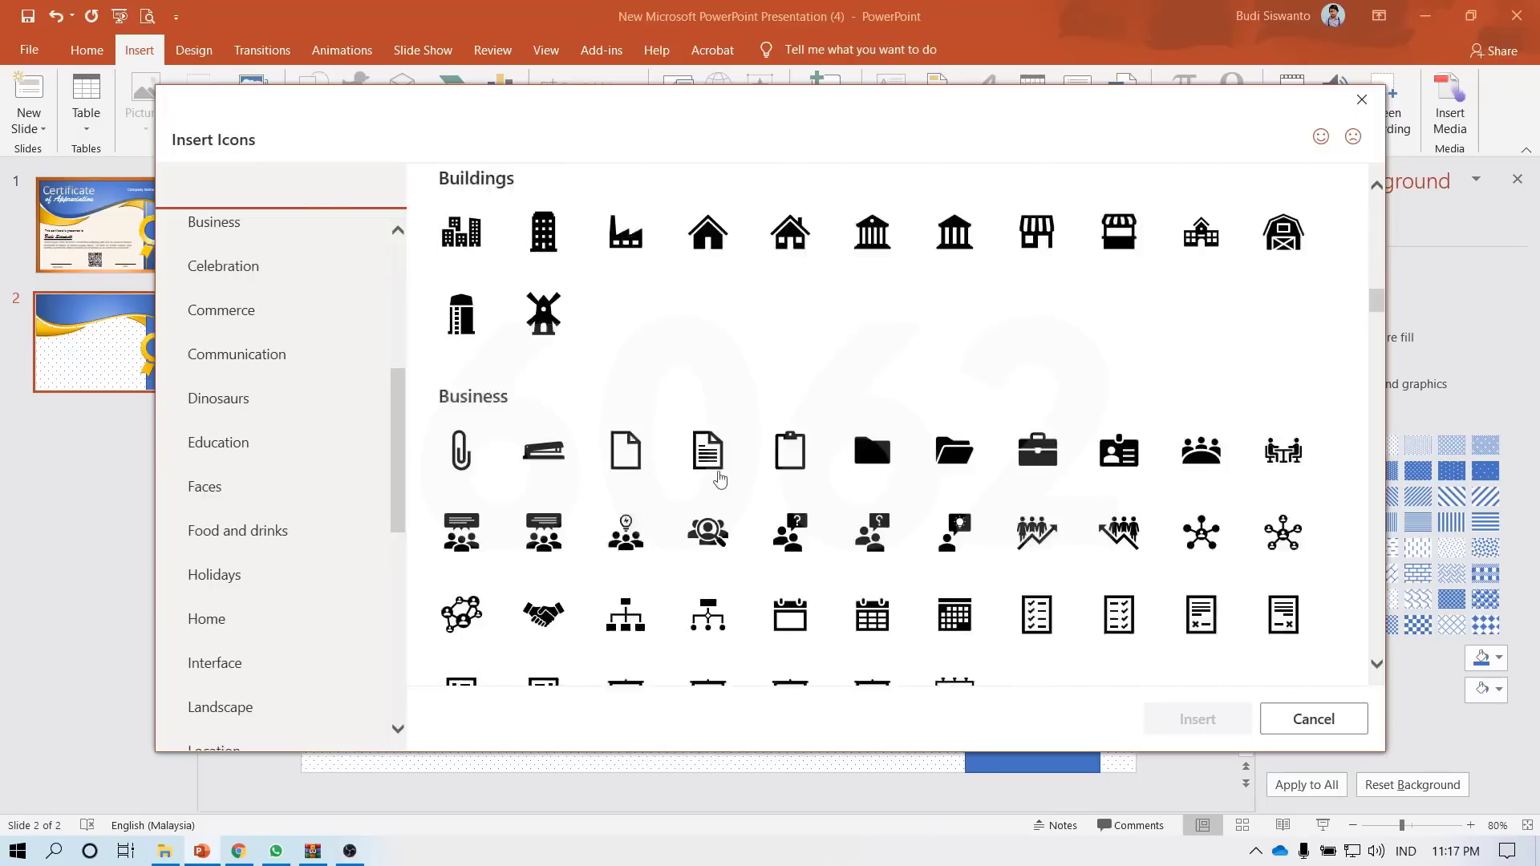
{"action": "scroll", "coordinate": [794, 497], "scroll_direction": "down", "scroll_amount": 2}
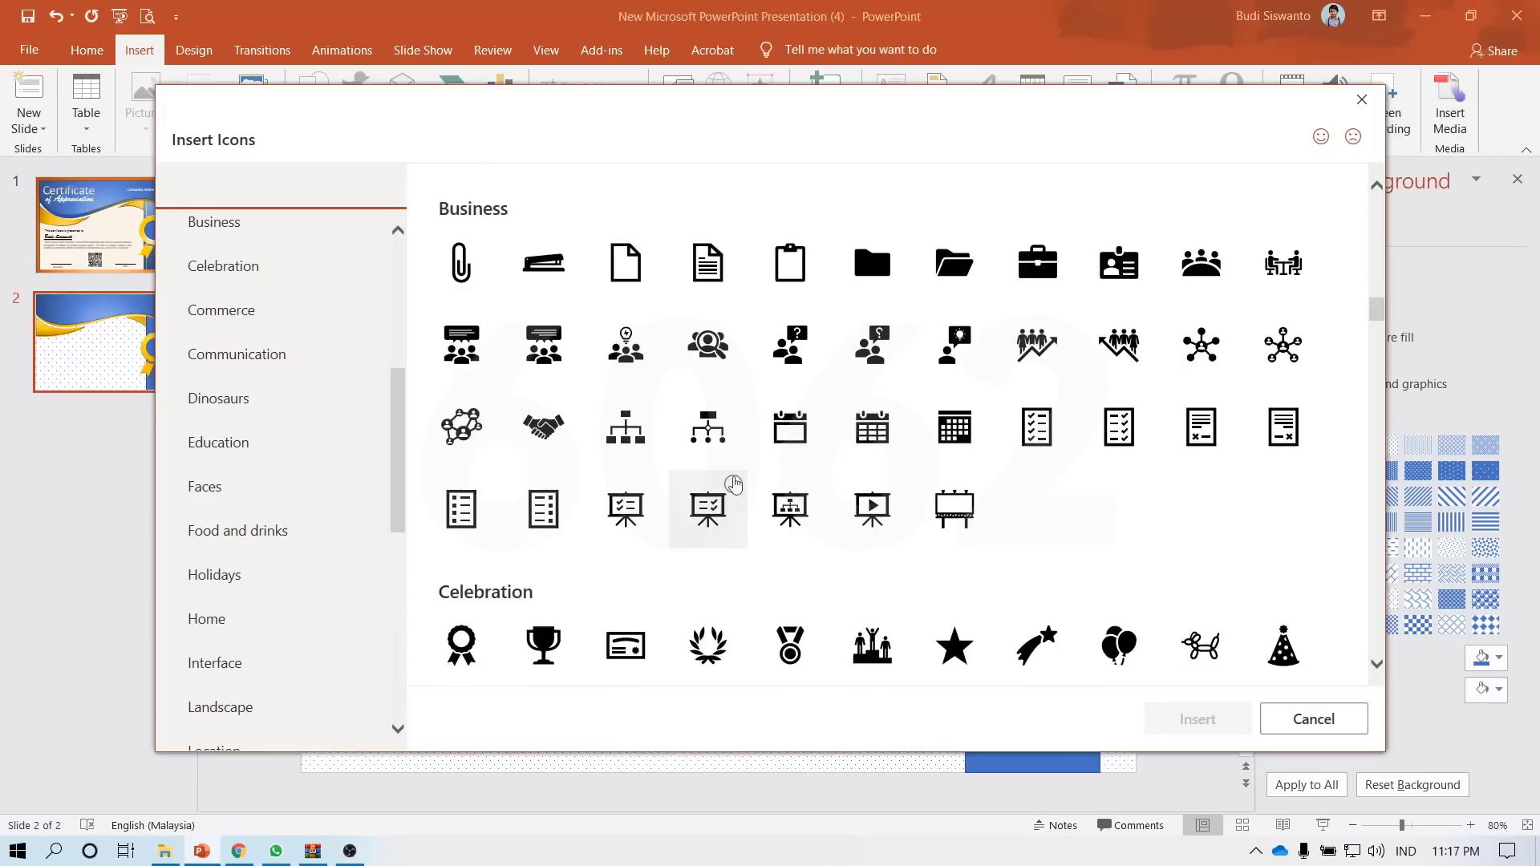
{"action": "scroll", "coordinate": [754, 465], "scroll_direction": "down", "scroll_amount": 2}
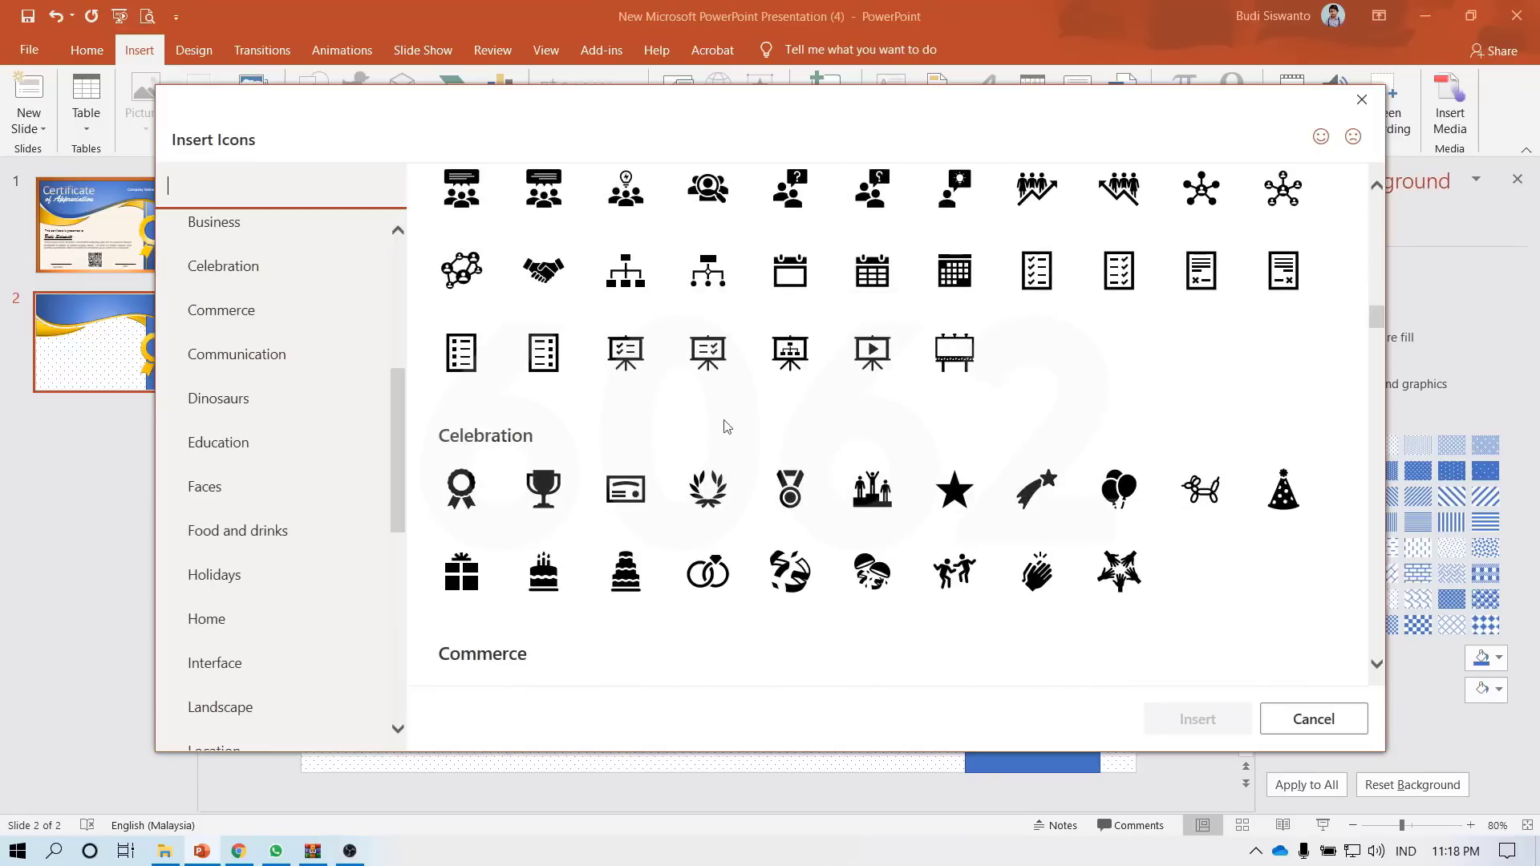
{"action": "scroll", "coordinate": [758, 415], "scroll_direction": "down", "scroll_amount": 2}
{"action": "scroll", "coordinate": [757, 416], "scroll_direction": "down", "scroll_amount": 2}
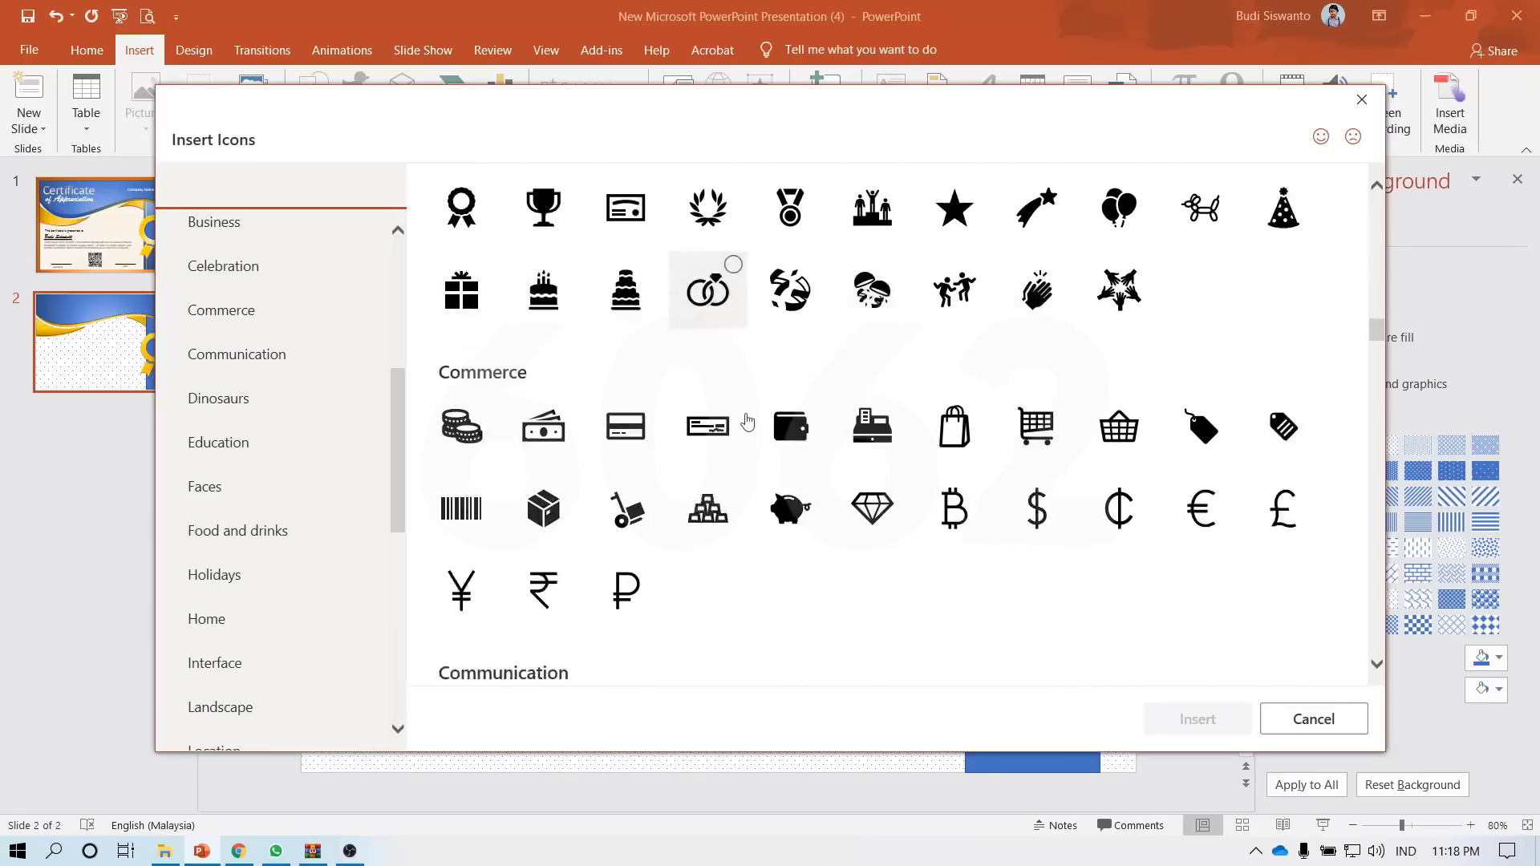
{"action": "scroll", "coordinate": [756, 416], "scroll_direction": "down", "scroll_amount": 1}
{"action": "scroll", "coordinate": [756, 417], "scroll_direction": "down", "scroll_amount": 3}
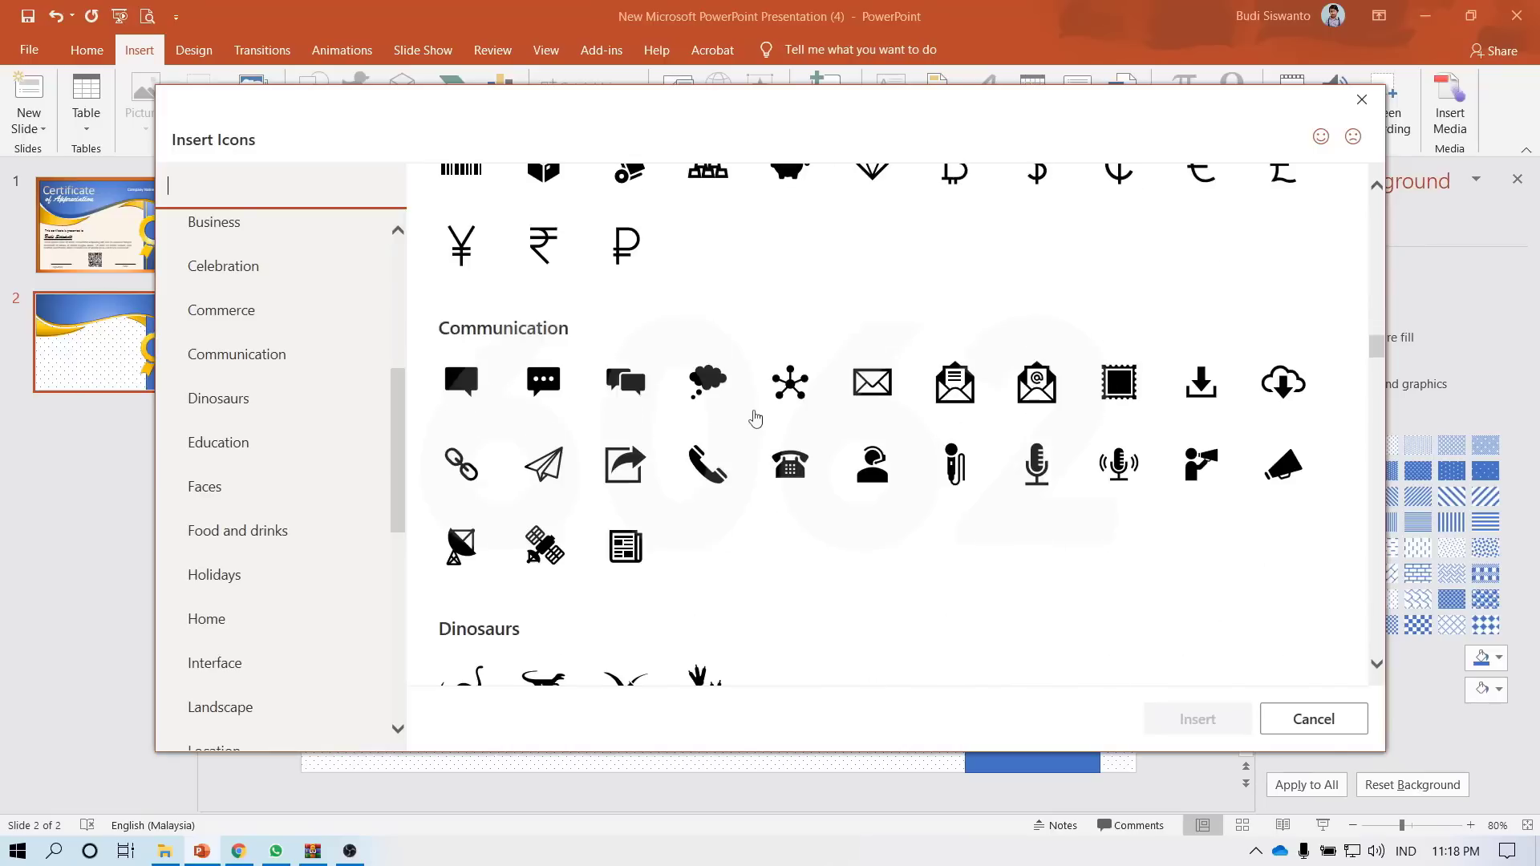
{"action": "scroll", "coordinate": [755, 418], "scroll_direction": "up", "scroll_amount": 20}
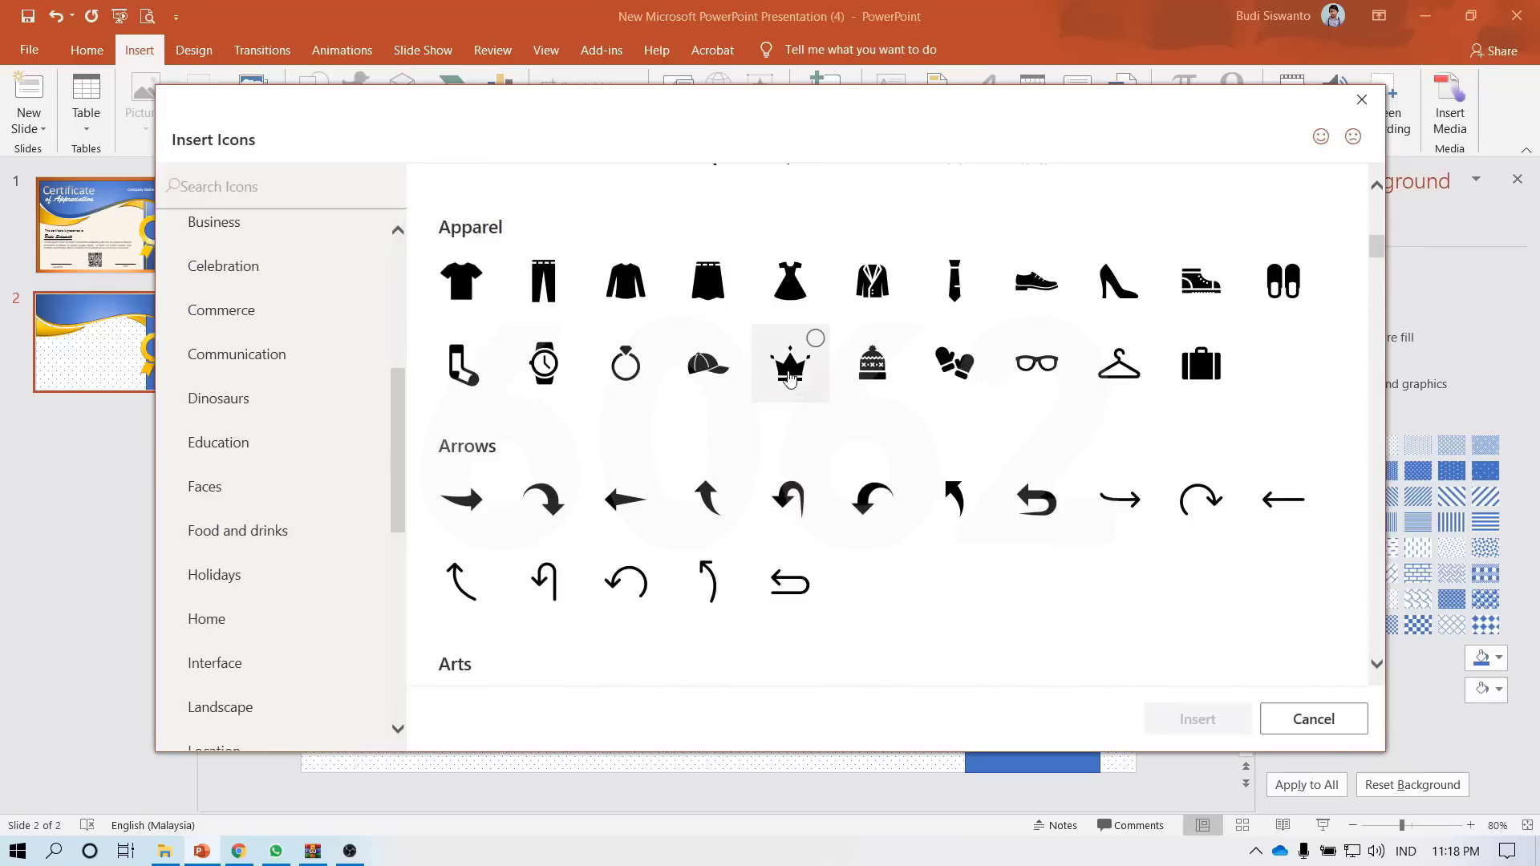
{"action": "left_click", "coordinate": [790, 363]}
{"action": "left_click", "coordinate": [1207, 717]}
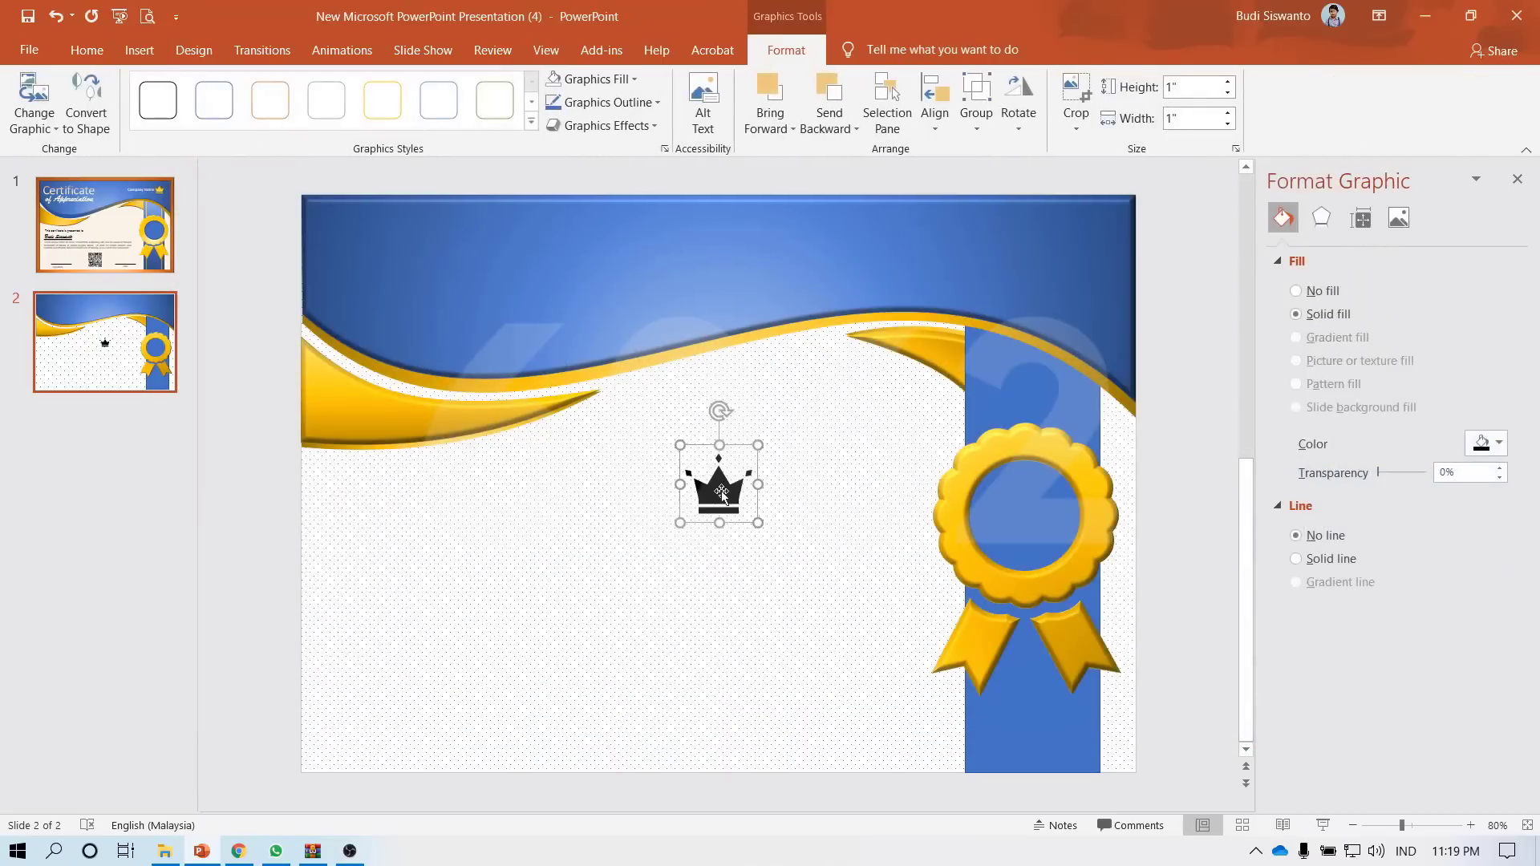
- Convert the crown to a shape, move it to the top-right corner and shrink it
{"action": "right_click", "coordinate": [722, 495]}
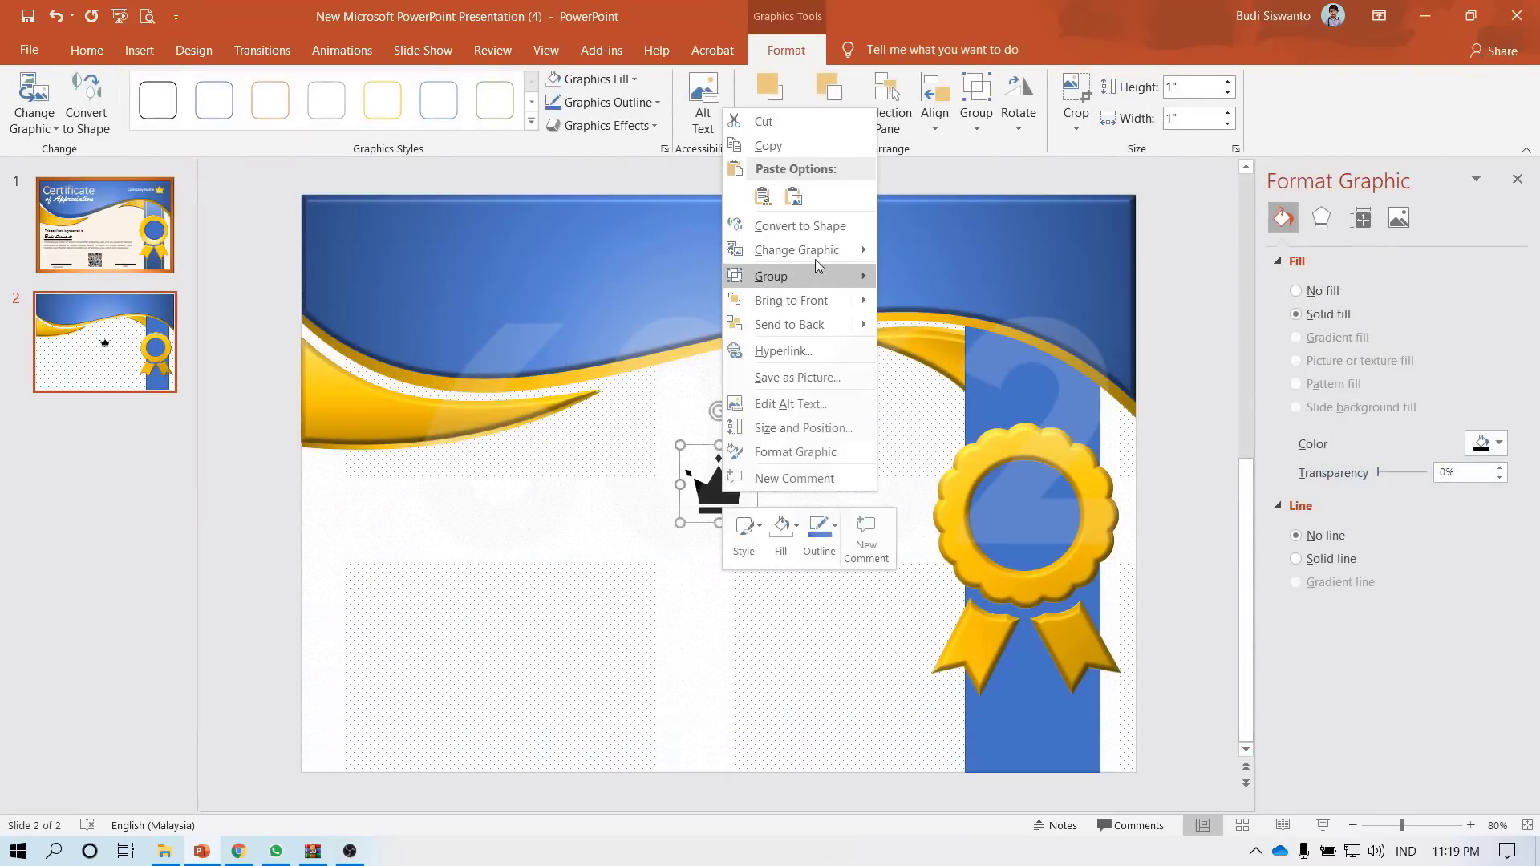
{"action": "left_click", "coordinate": [789, 315]}
{"action": "left_click_drag", "start_coordinate": [726, 493], "coordinate": [1047, 261]}
{"action": "left_click_drag", "start_coordinate": [1095, 210], "coordinate": [1059, 249]}
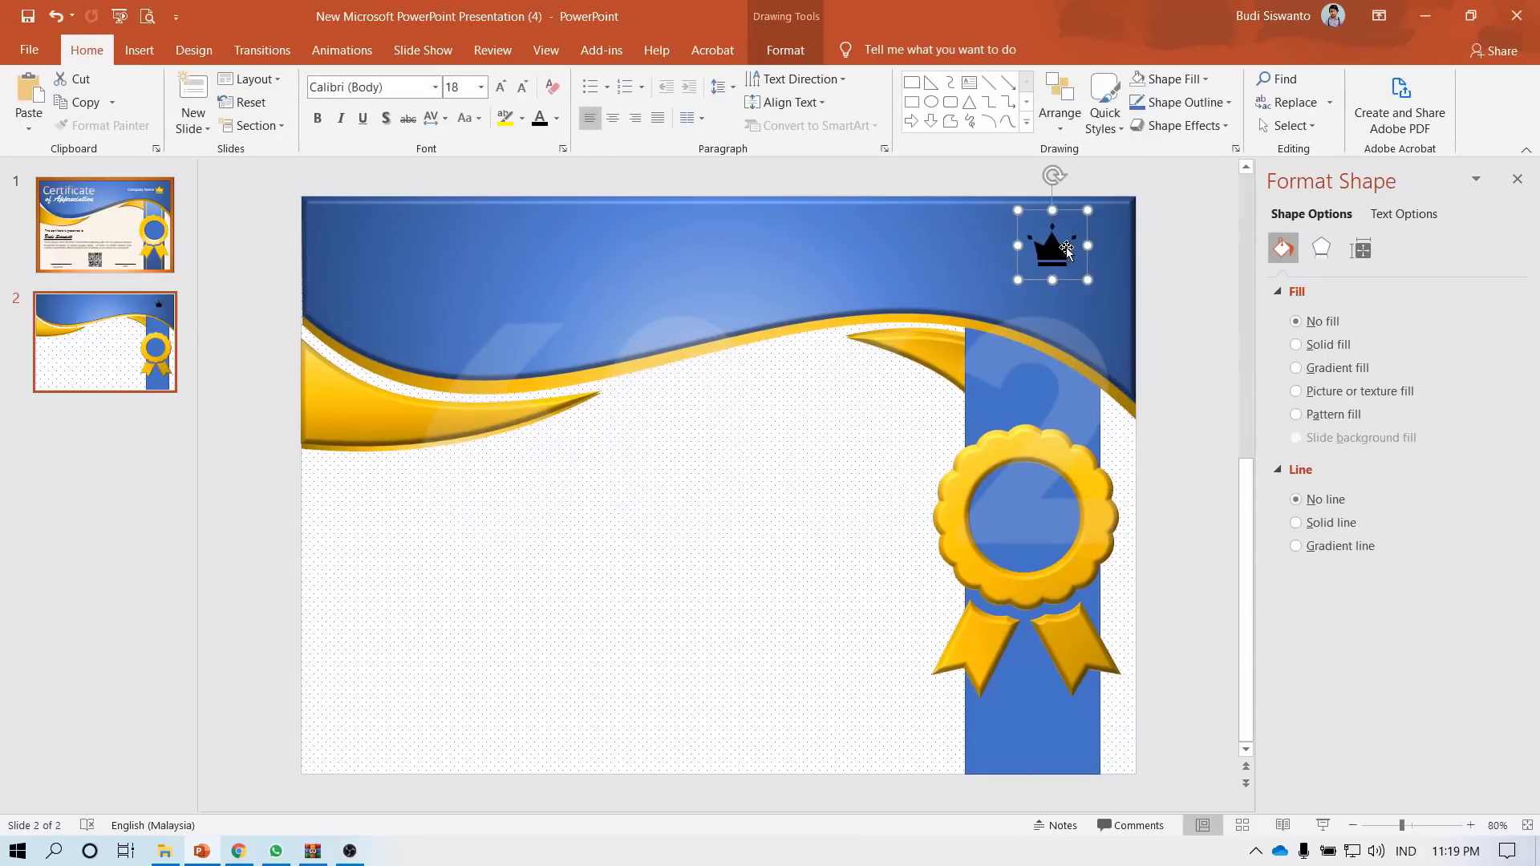
- Fill the crown with the gold preset gradient
{"action": "left_click", "coordinate": [1336, 367]}
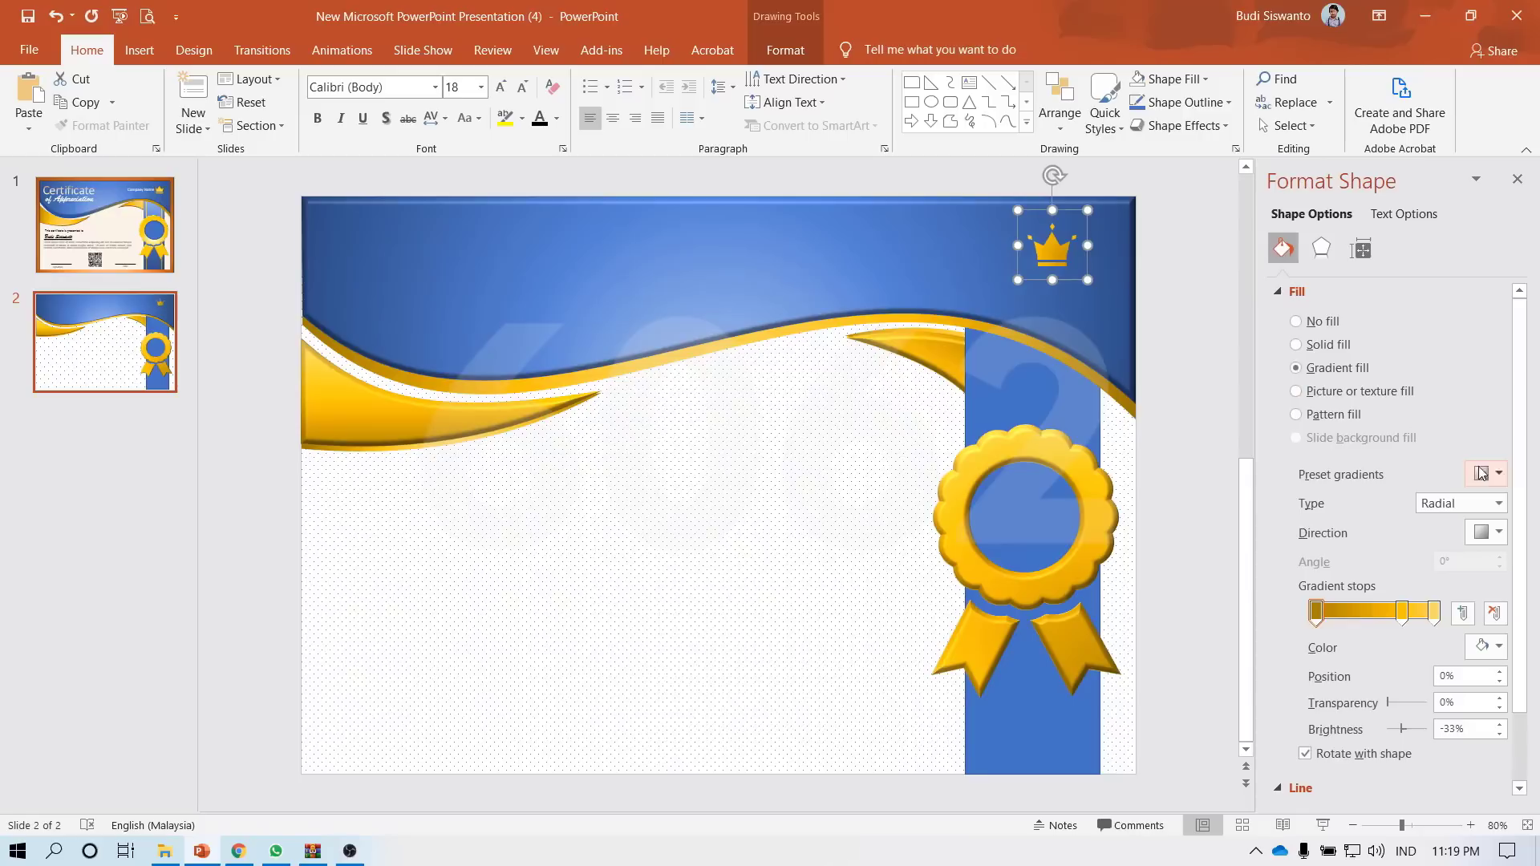
{"action": "left_click", "coordinate": [1496, 474]}
{"action": "left_click", "coordinate": [1403, 674]}
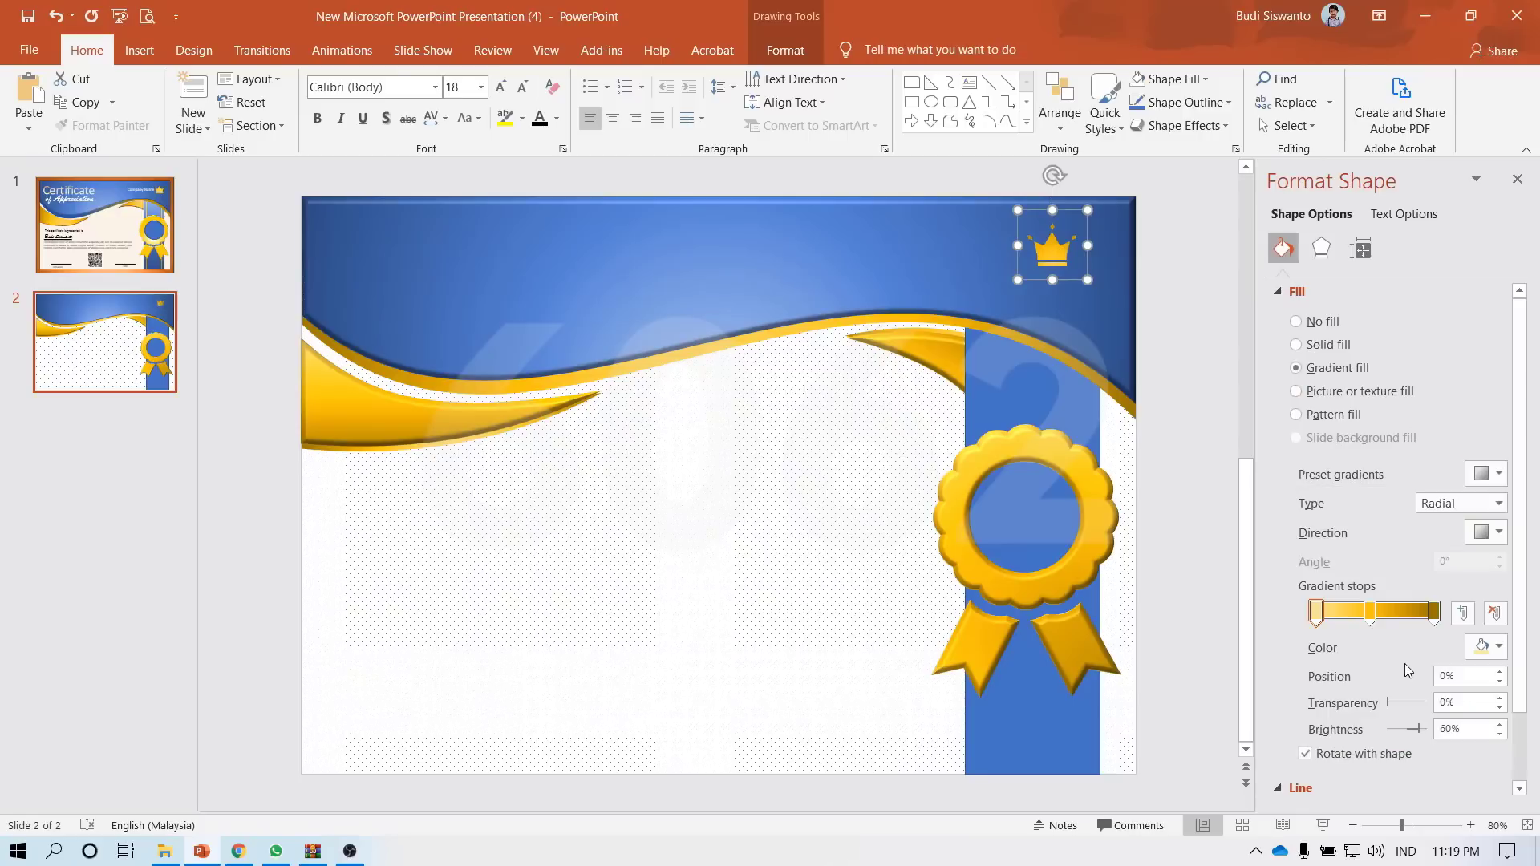
{"action": "left_click", "coordinate": [1071, 273]}
{"action": "left_click", "coordinate": [1067, 268]}
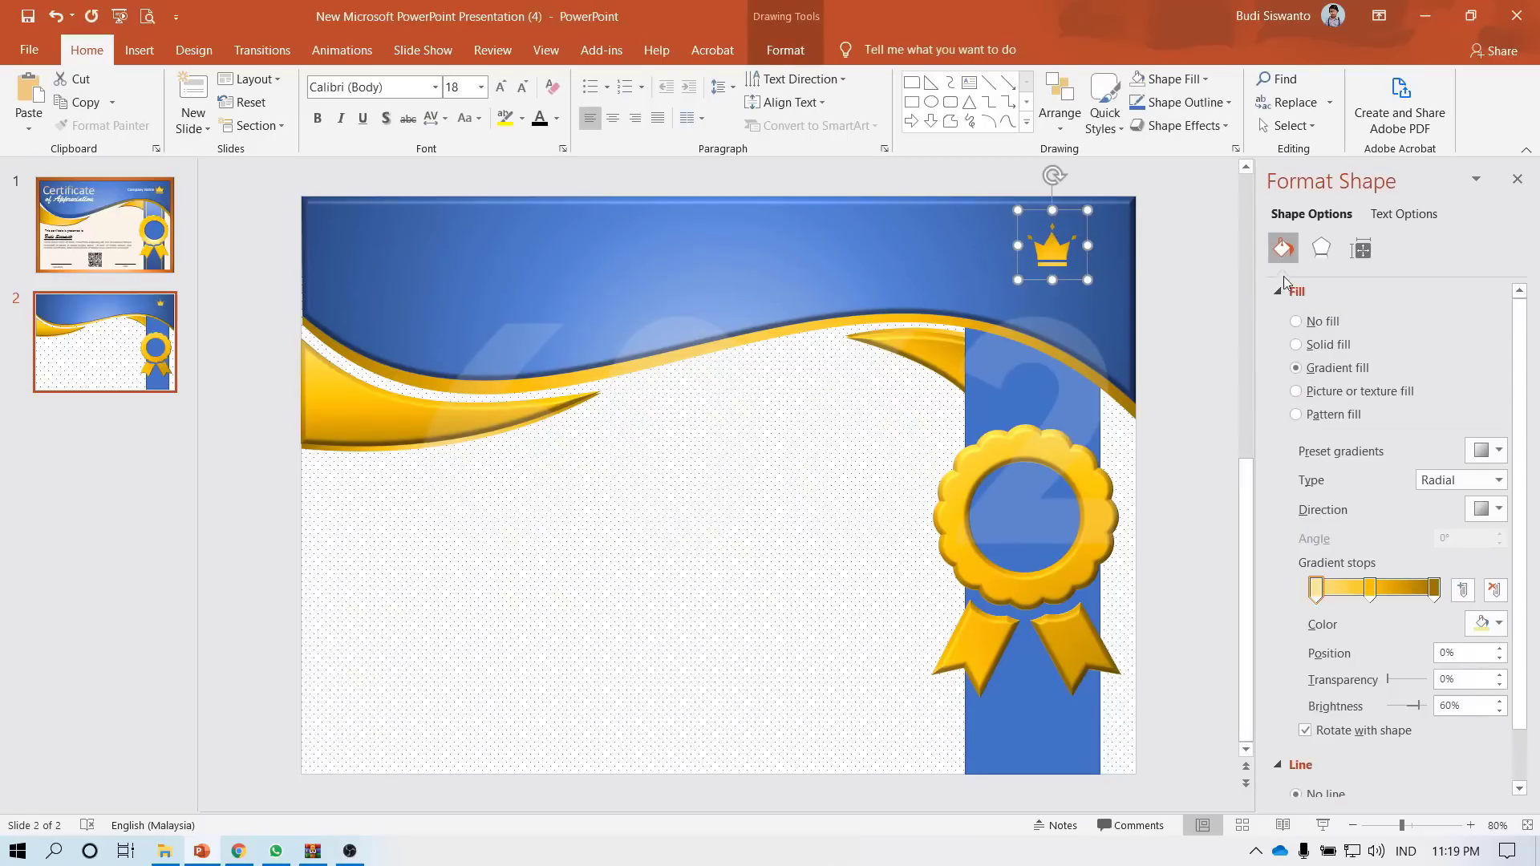
{"action": "left_click", "coordinate": [1278, 292]}
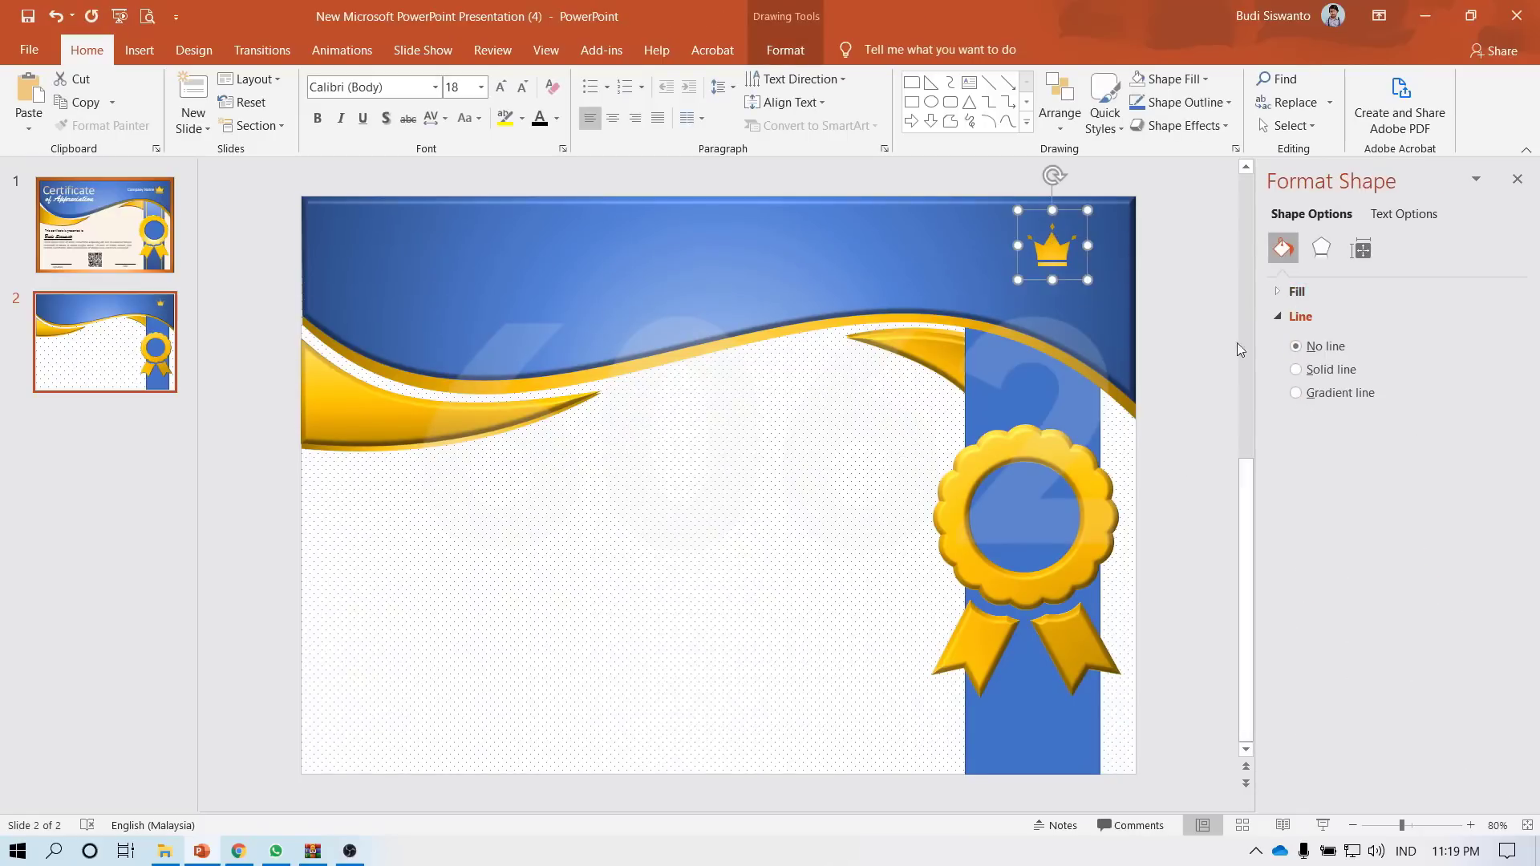
{"action": "left_click", "coordinate": [1209, 321]}
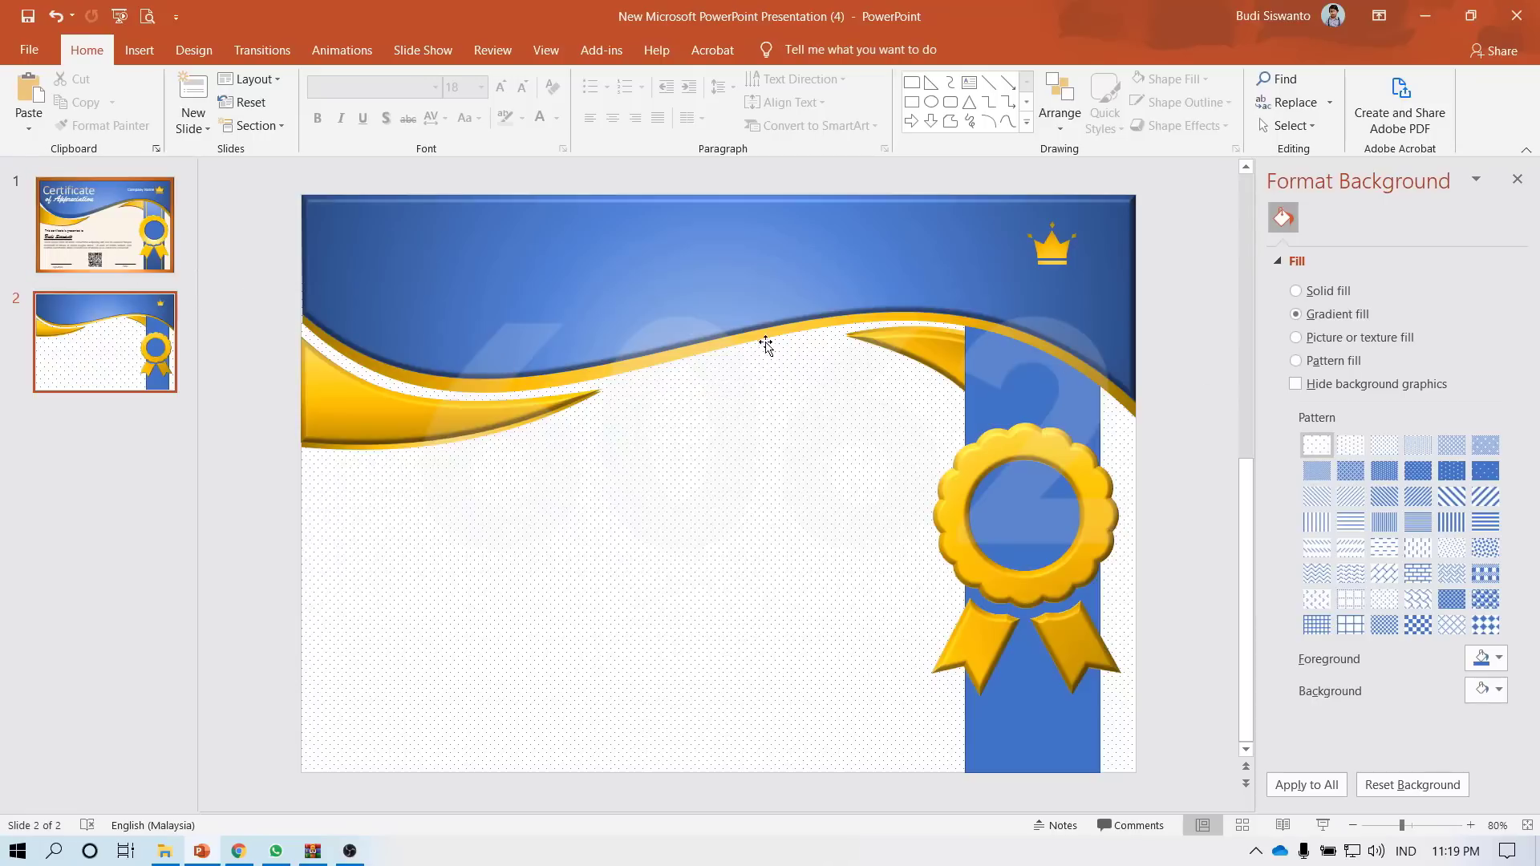
- Copy slide 1's Certificate of Appreciation title and Company Name onto slide 2's blue band
{"action": "left_click", "coordinate": [89, 208]}
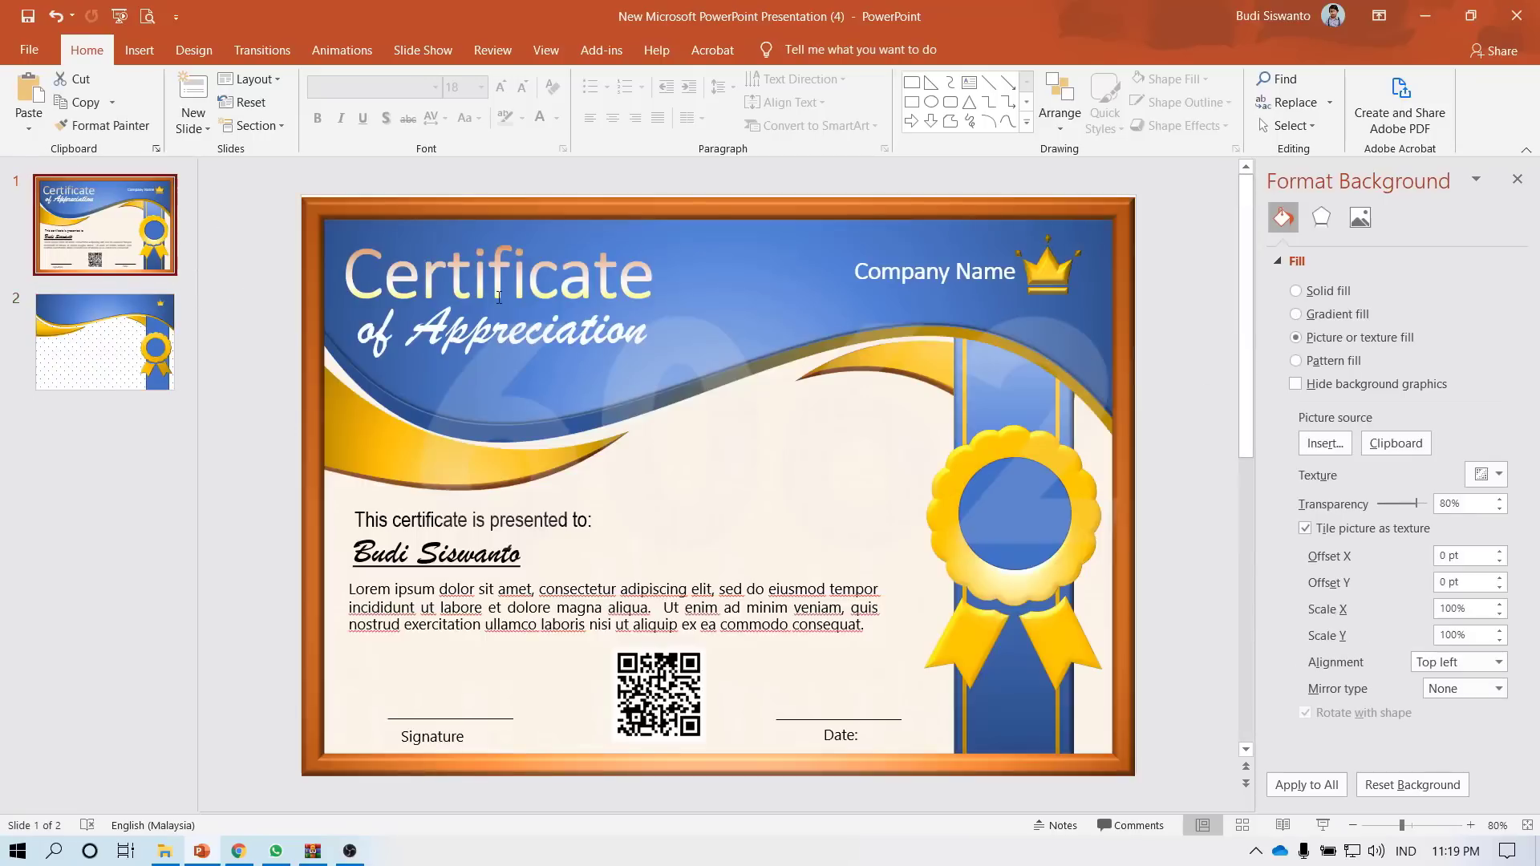
{"action": "left_click", "coordinate": [457, 292]}
{"action": "left_click", "coordinate": [552, 343]}
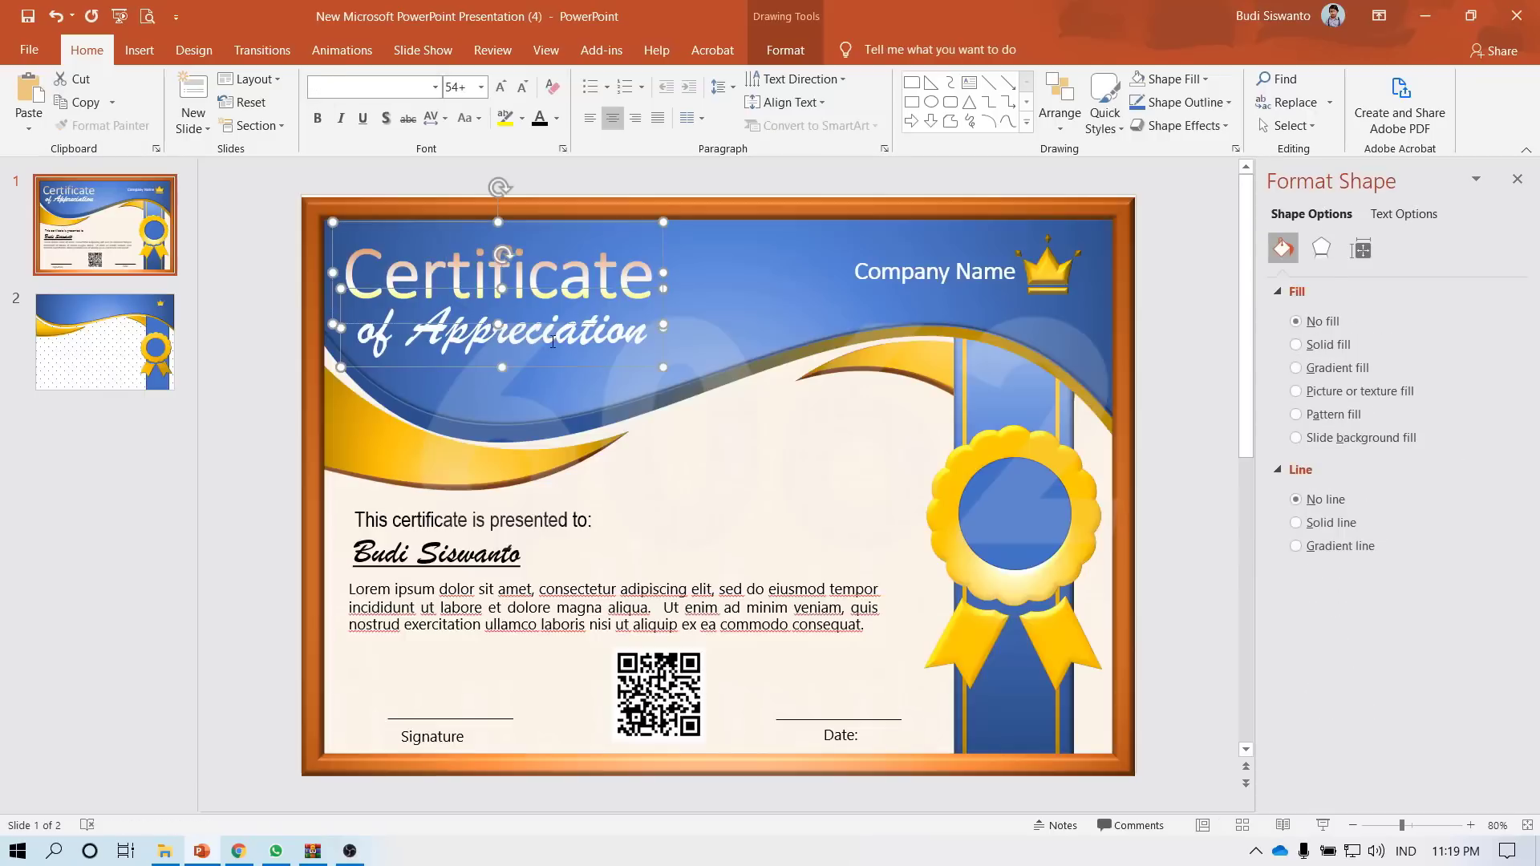
{"action": "left_click", "coordinate": [904, 283], "text": "shift"}
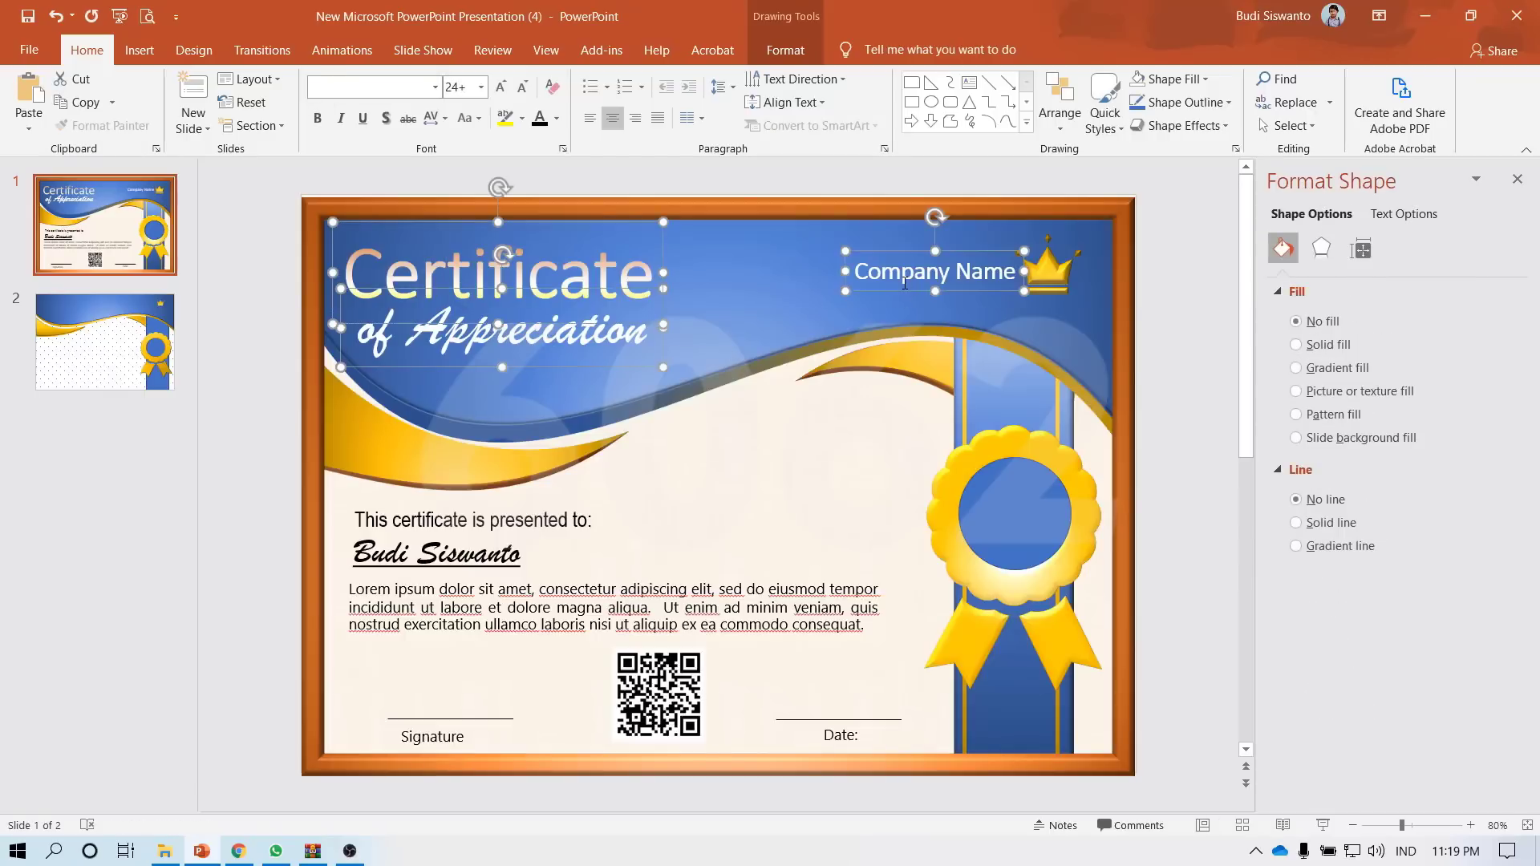
{"action": "left_click", "coordinate": [166, 356]}
{"action": "key", "text": "ctrl+v"}
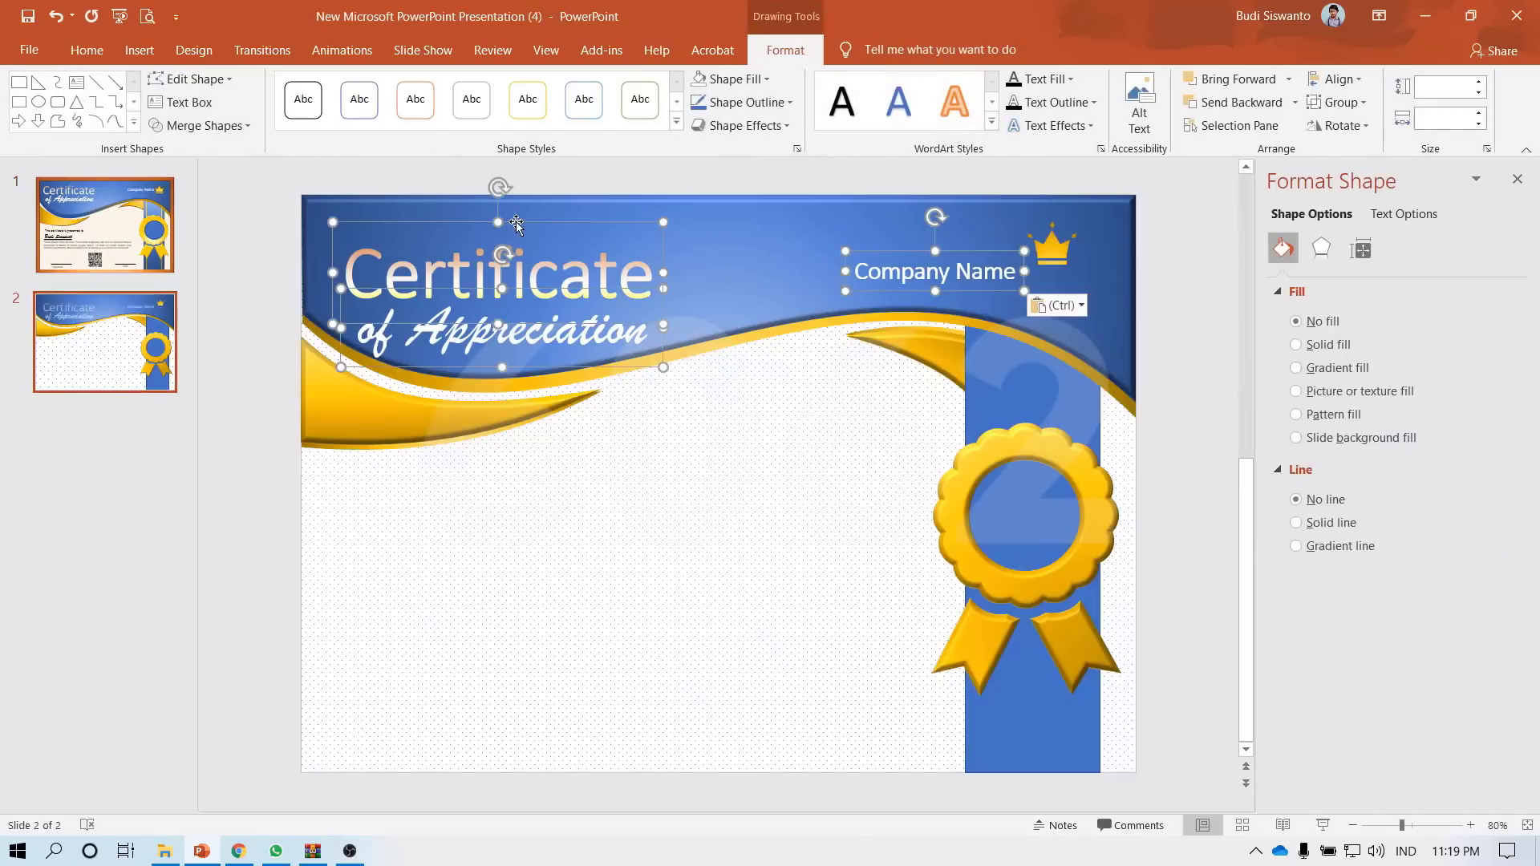
{"action": "left_click_drag", "start_coordinate": [1000, 251], "coordinate": [1005, 232]}
{"action": "left_click", "coordinate": [1187, 392]}
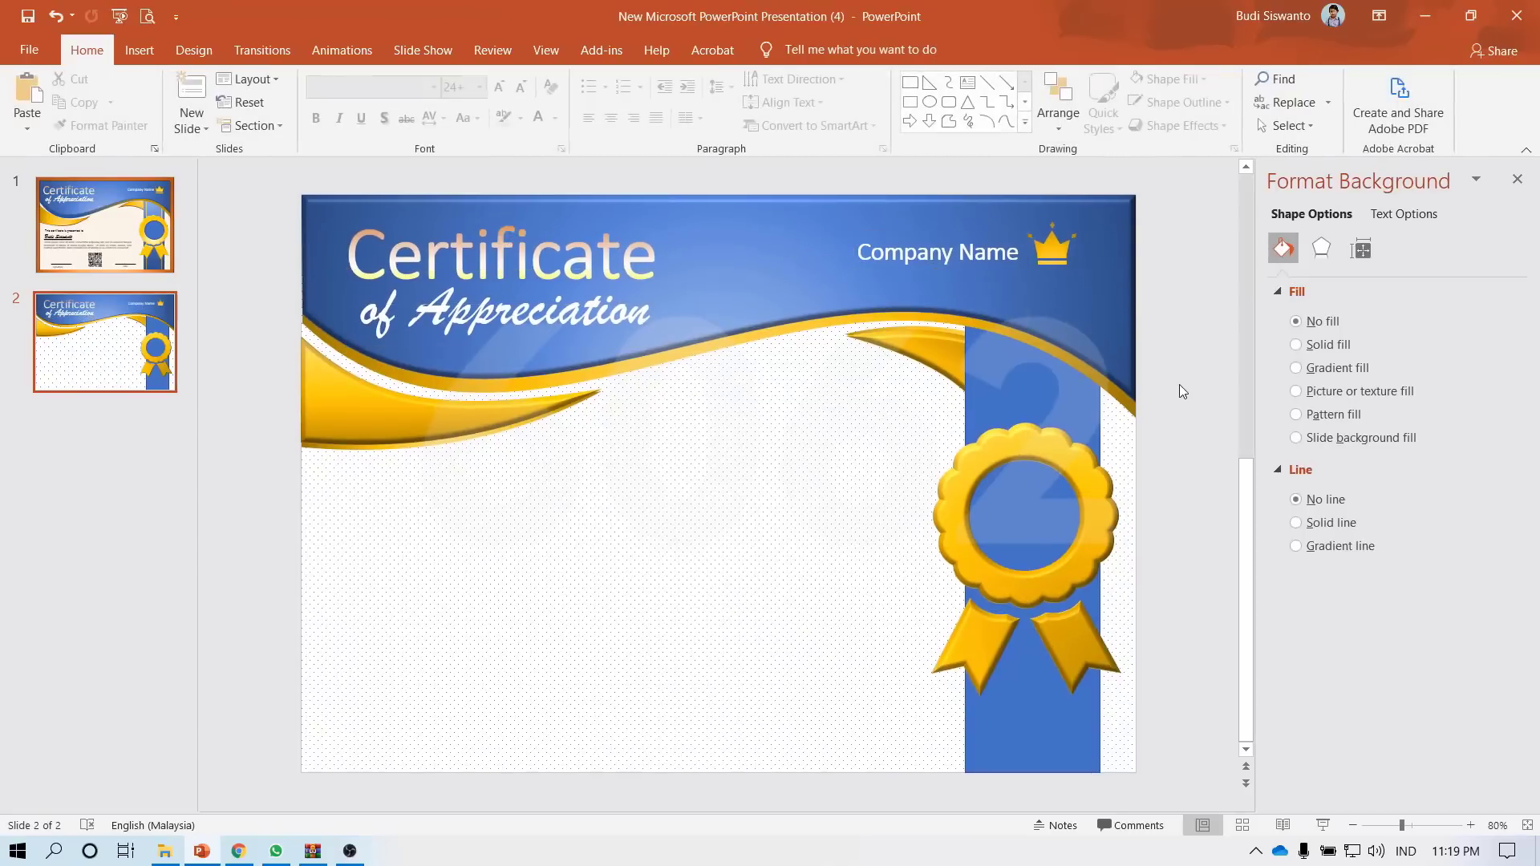
- Copy the presented-to line, recipient name and body text boxes from slide 1 to slide 2
{"action": "scroll", "coordinate": [384, 401], "scroll_direction": "up", "scroll_amount": 1}
{"action": "left_click", "coordinate": [503, 523]}
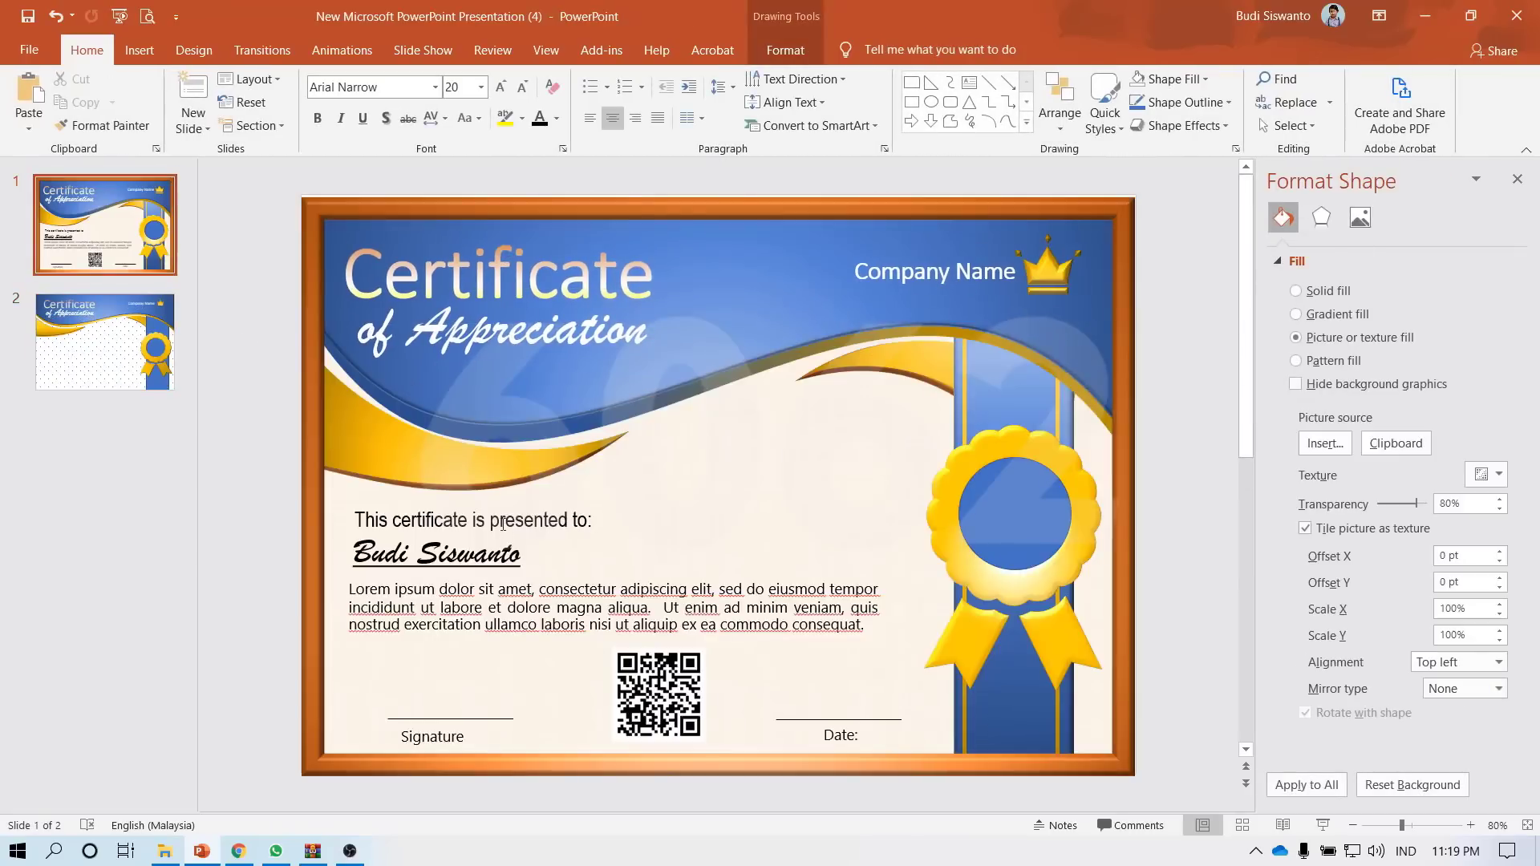
{"action": "left_click", "coordinate": [494, 553], "text": "shift"}
{"action": "left_click", "coordinate": [503, 607], "text": "shift"}
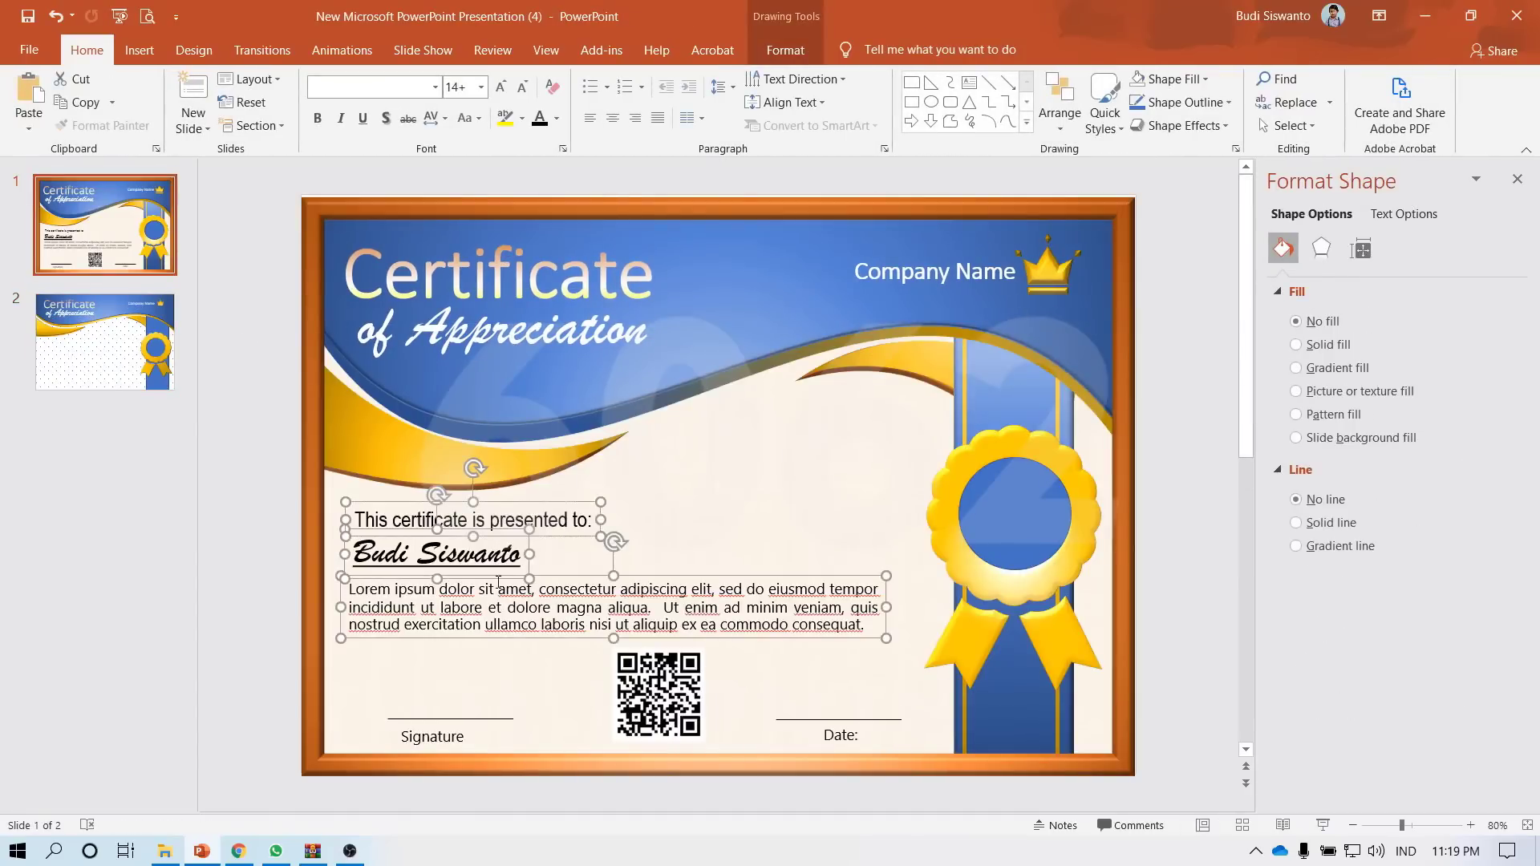
{"action": "key", "text": "ctrl+c"}
{"action": "left_click", "coordinate": [102, 335]}
{"action": "key", "text": "ctrl+v"}
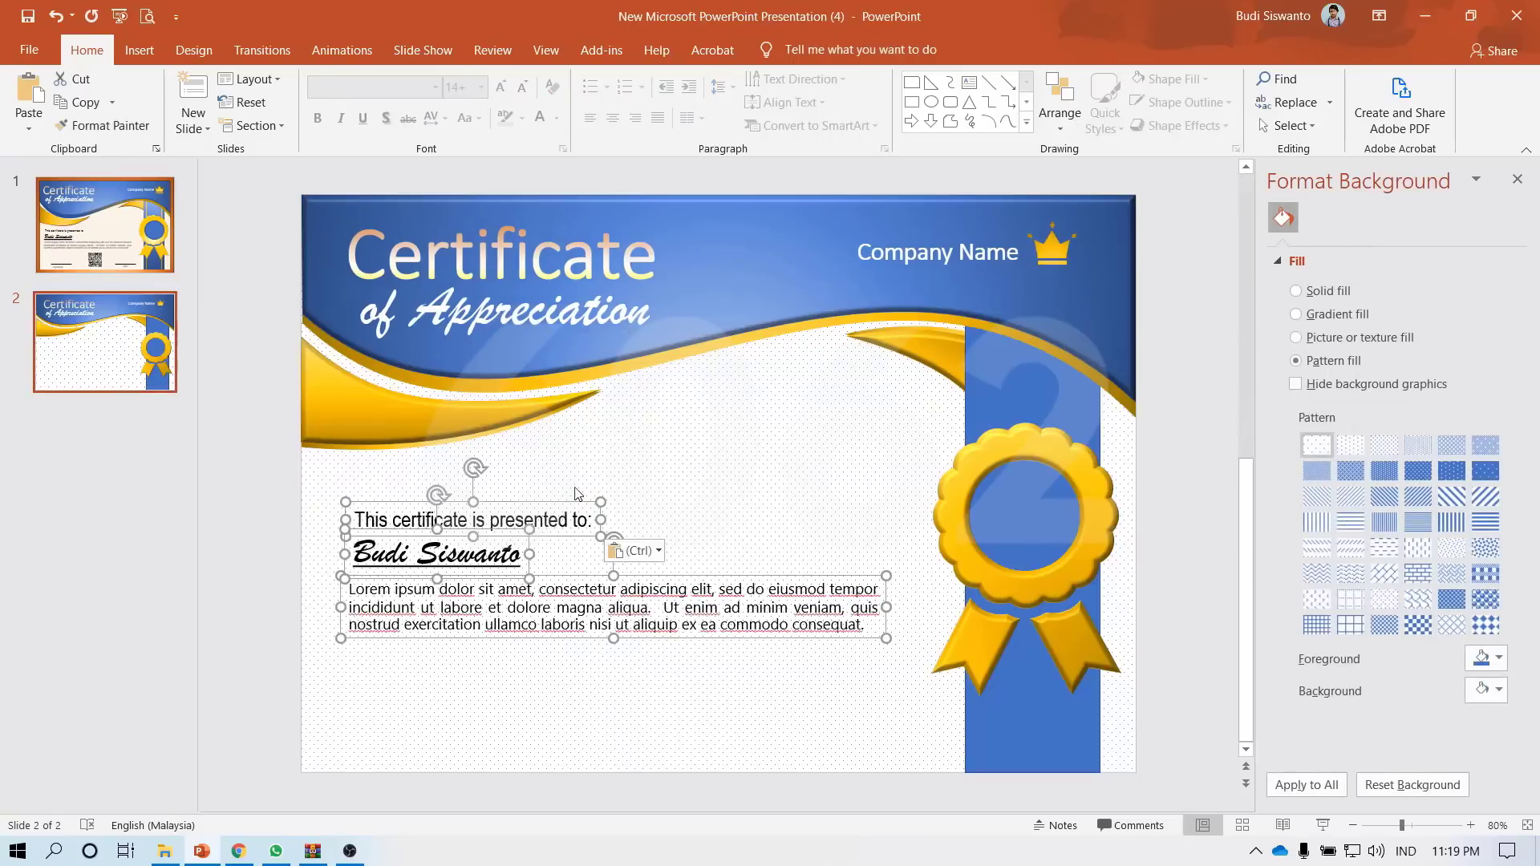
- Shift the pasted text up-left on slide 2, then bring over slide 1's Signature line
{"action": "left_click_drag", "start_coordinate": [573, 503], "coordinate": [546, 482]}
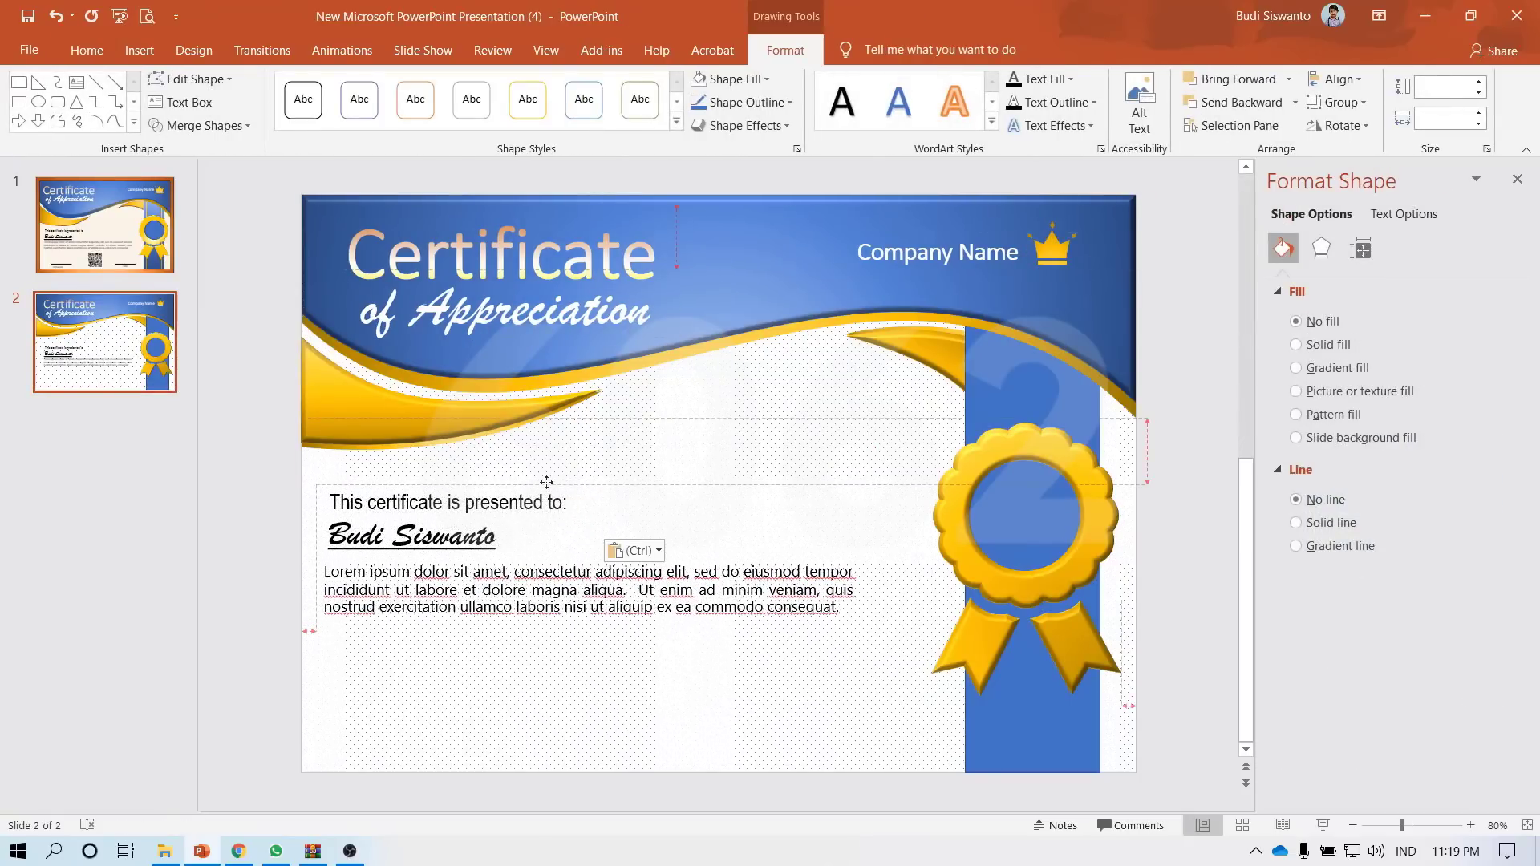
{"action": "left_click", "coordinate": [104, 336]}
{"action": "left_click", "coordinate": [74, 262]}
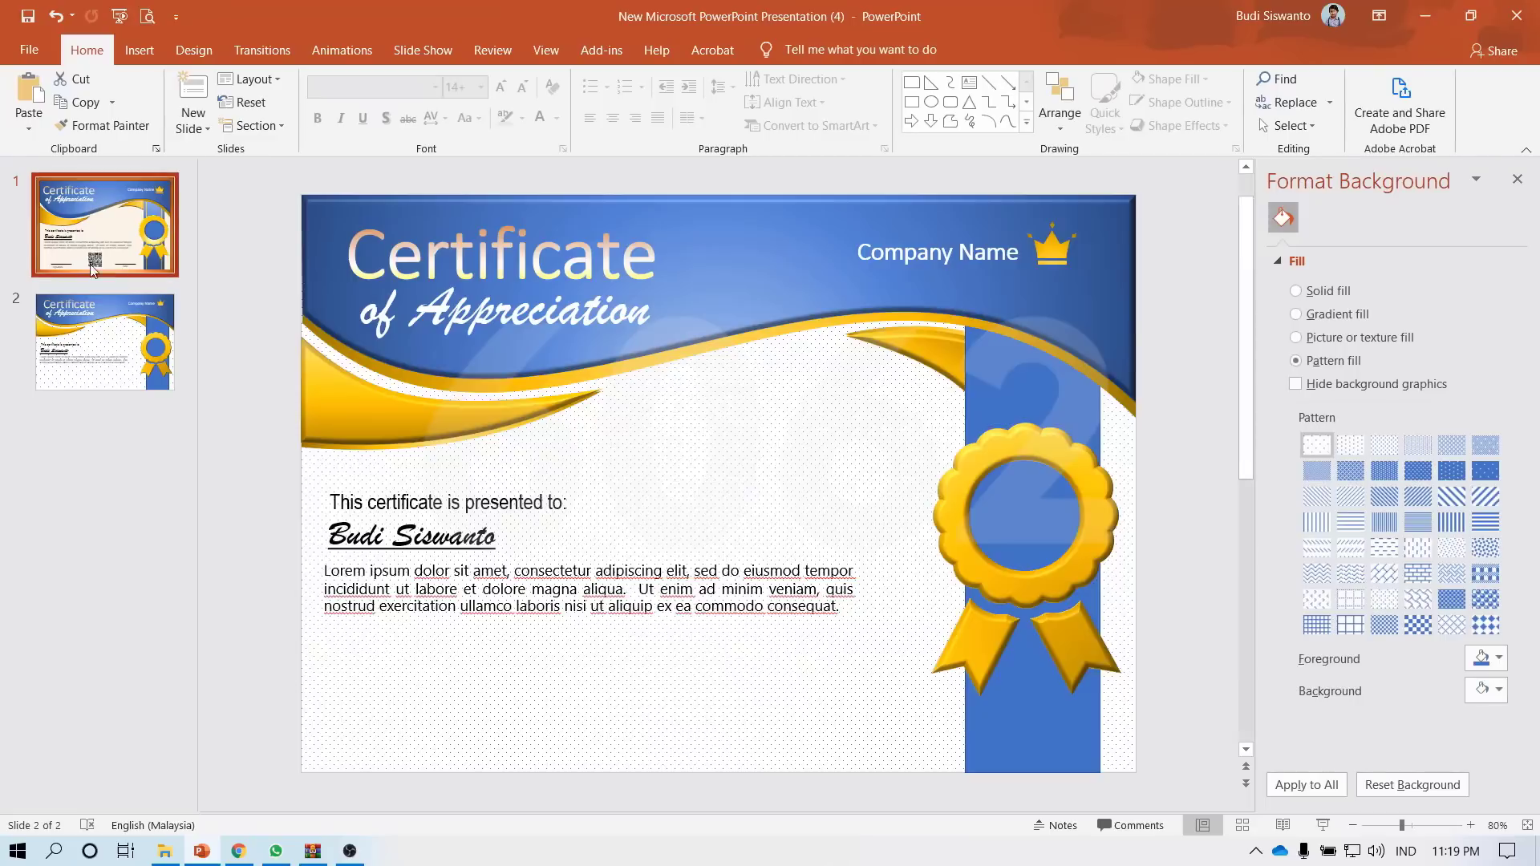
{"action": "left_click", "coordinate": [475, 726]}
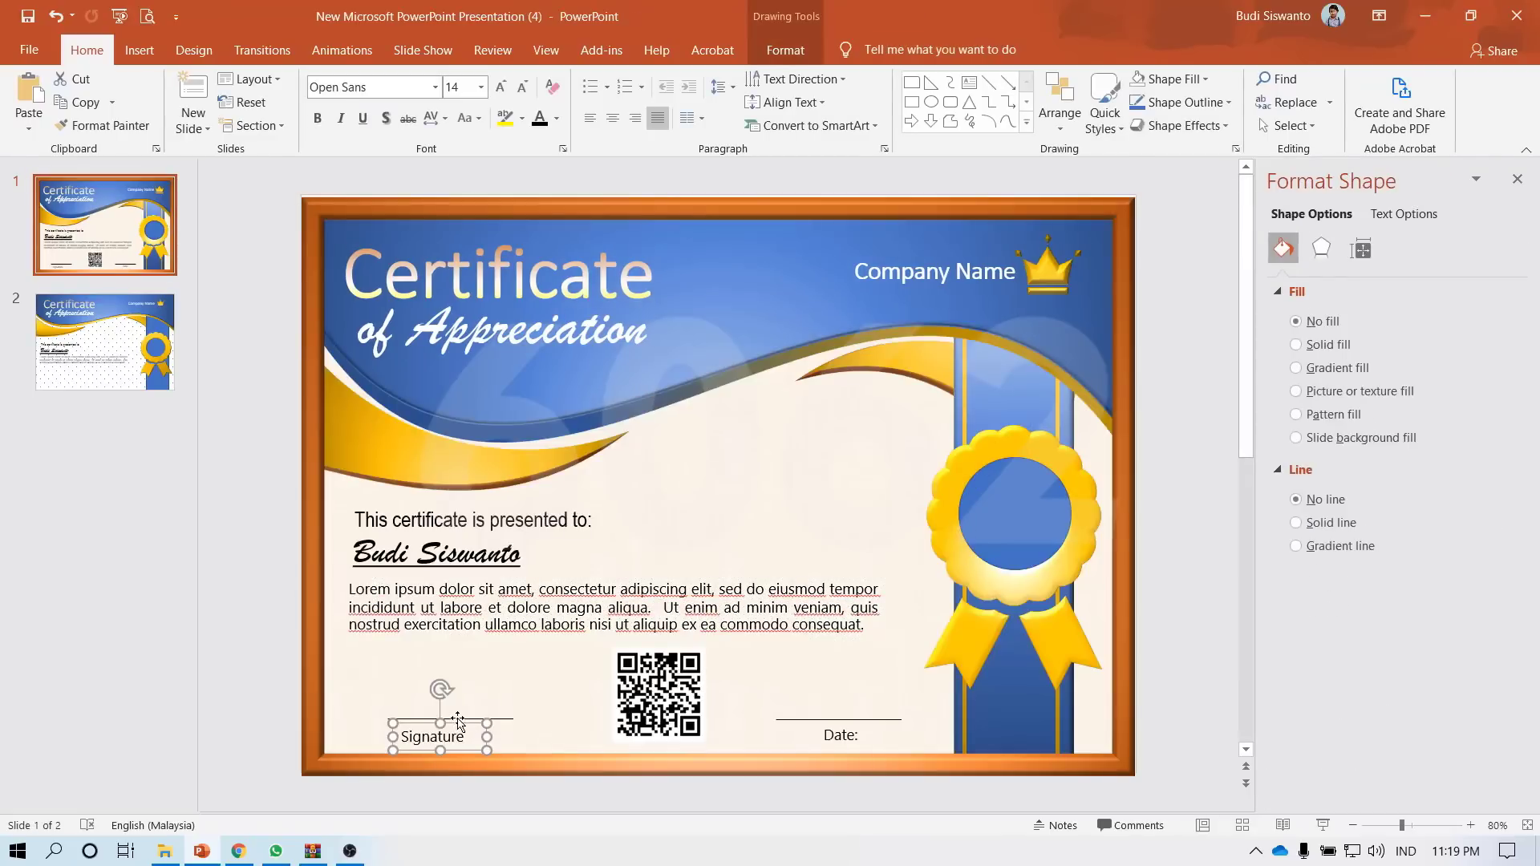
{"action": "left_click", "coordinate": [503, 716]}
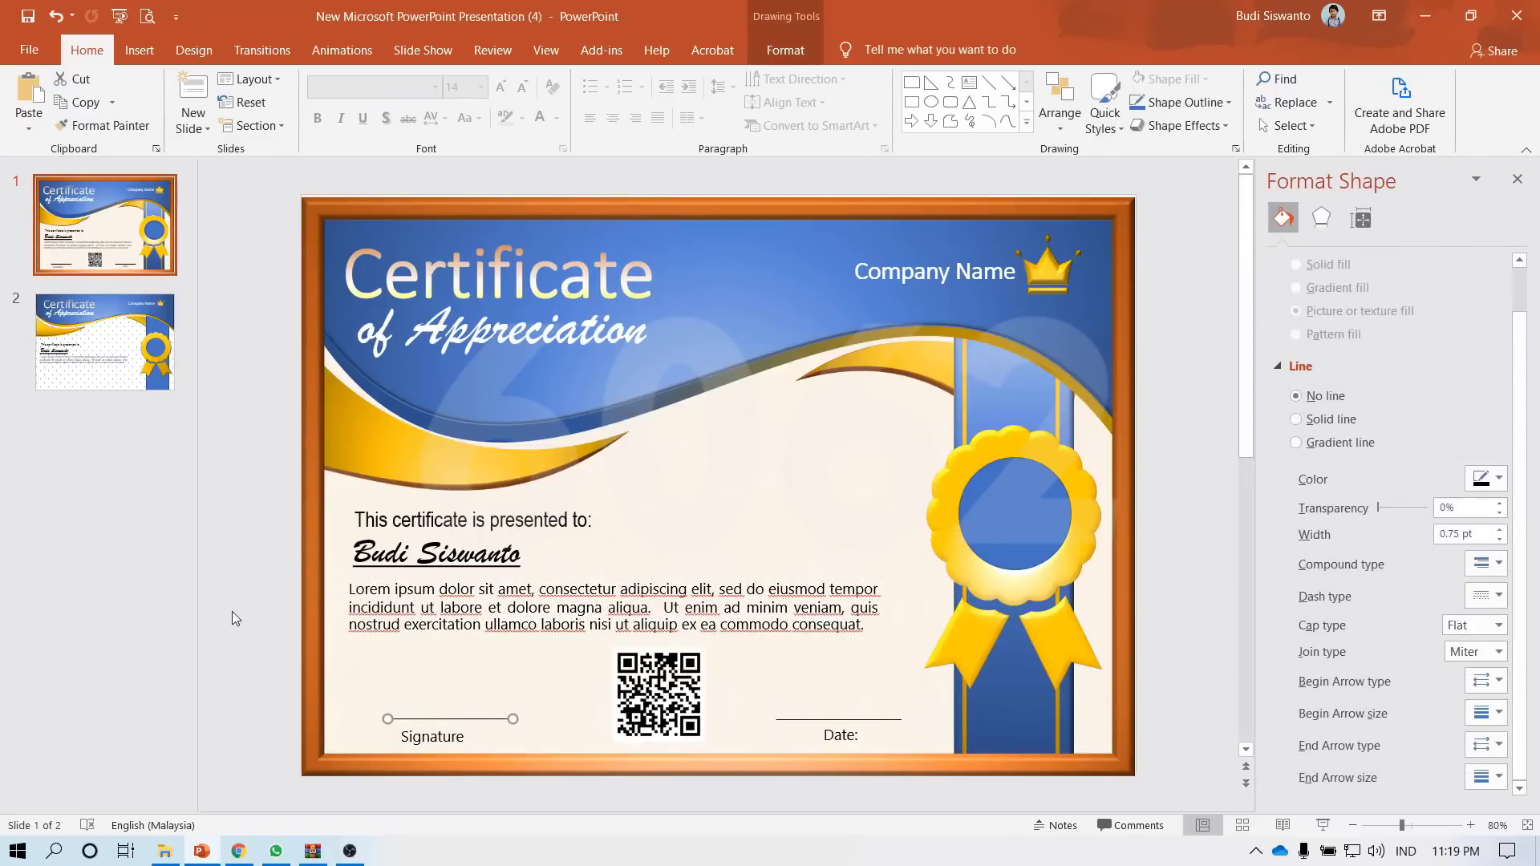
{"action": "key", "text": "Page_Down"}
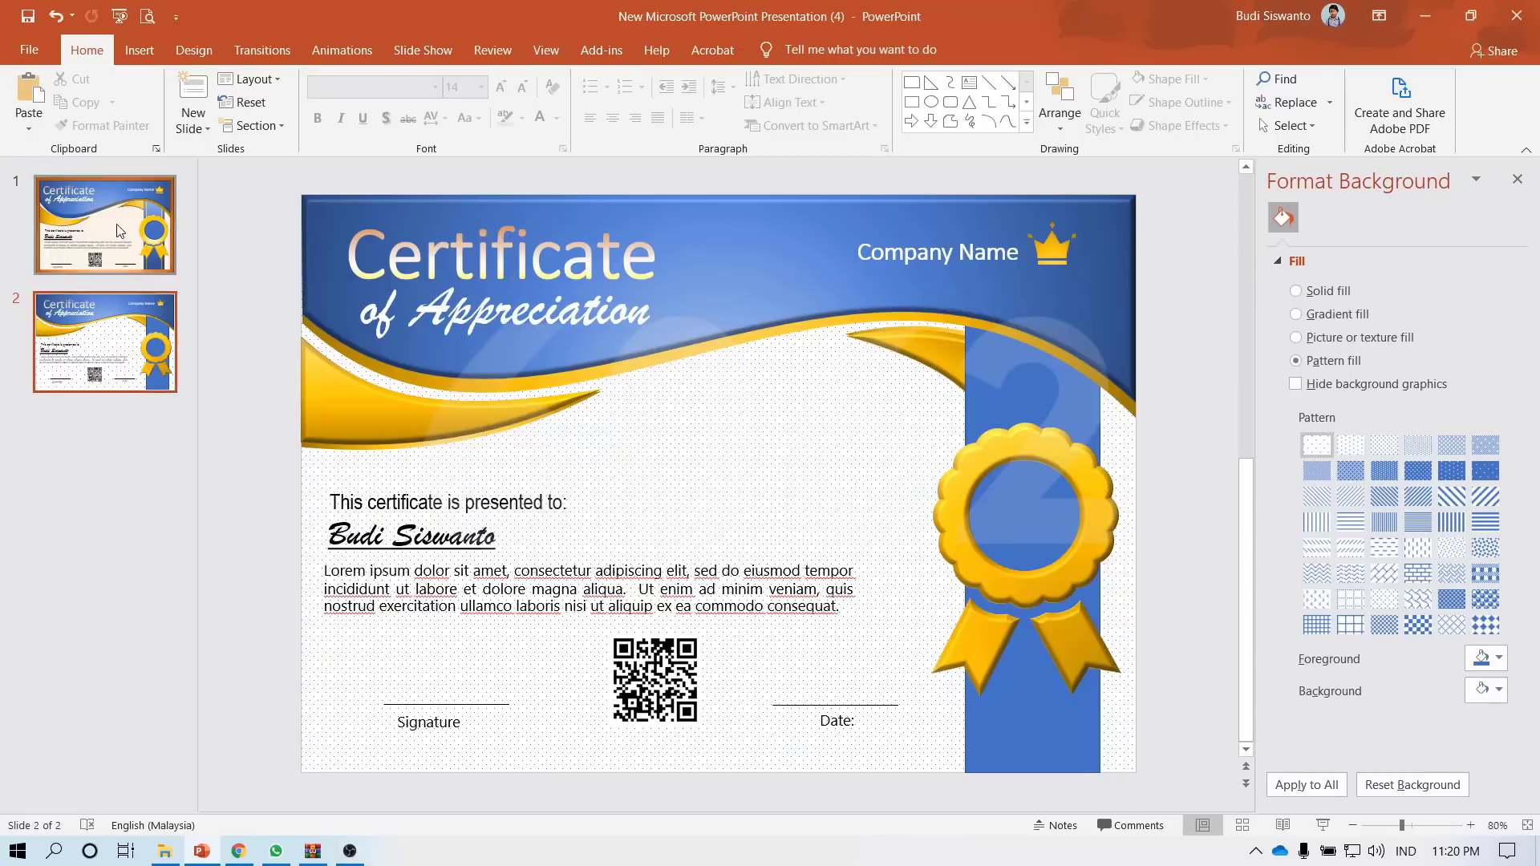
{"action": "left_click", "coordinate": [76, 236]}
{"action": "key", "text": "Page_Down"}
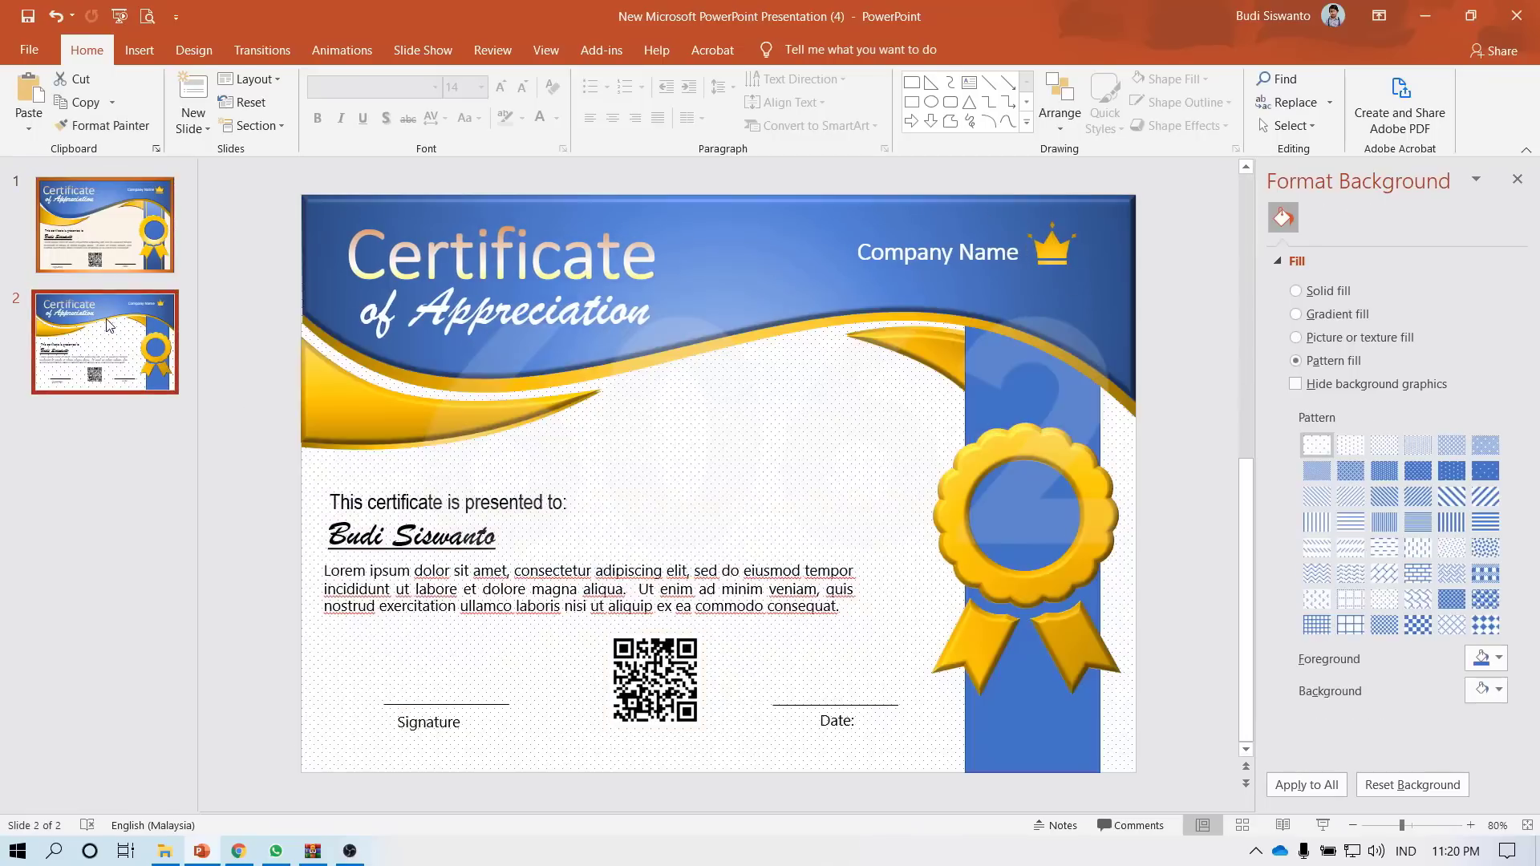
- Draw a rectangle covering the whole of slide 2
{"action": "left_click", "coordinate": [138, 50]}
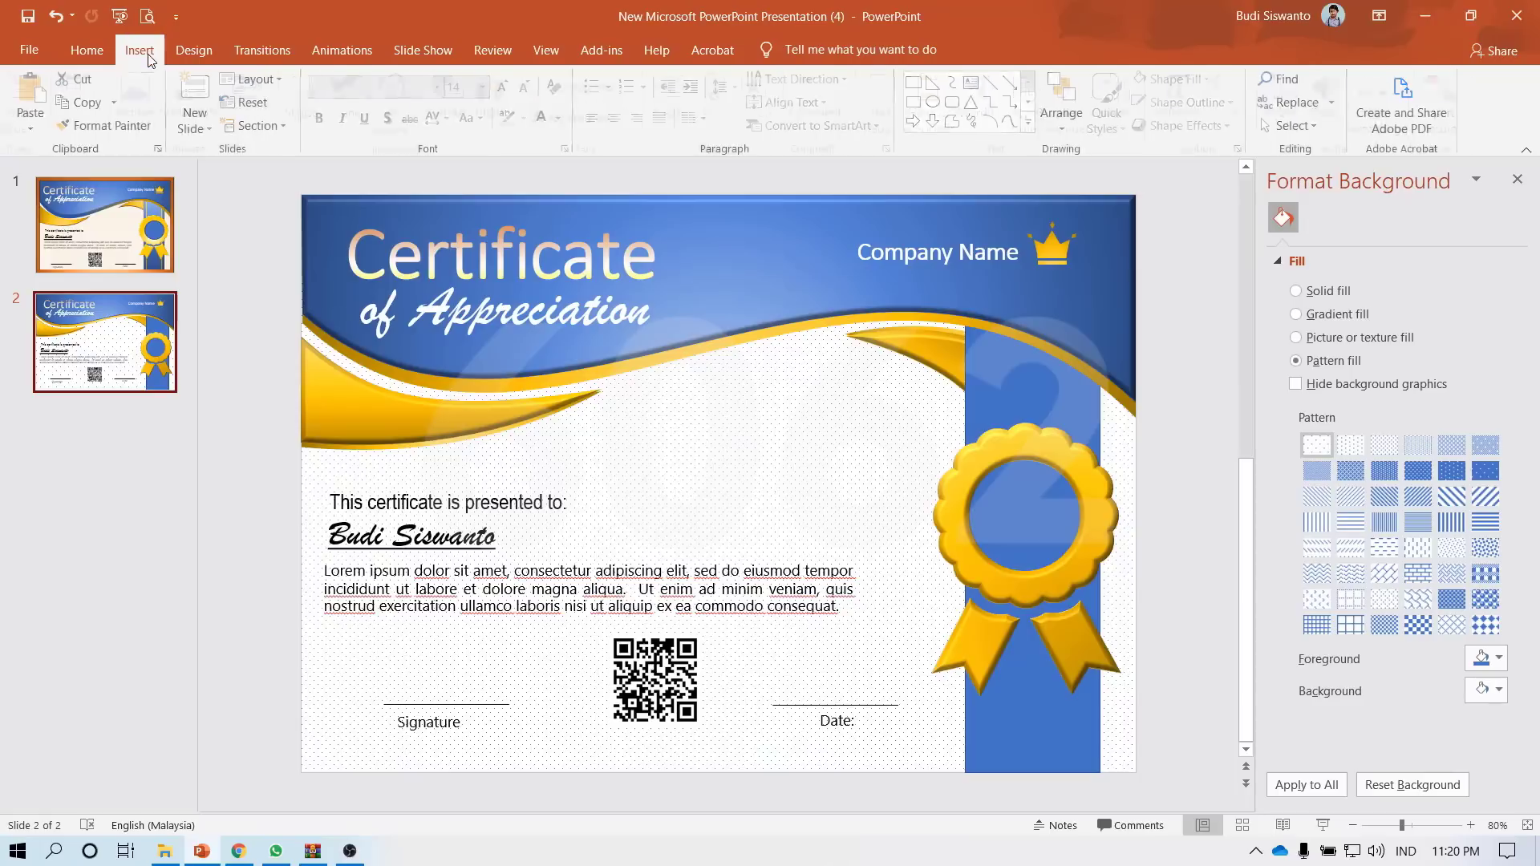
{"action": "left_click", "coordinate": [314, 127]}
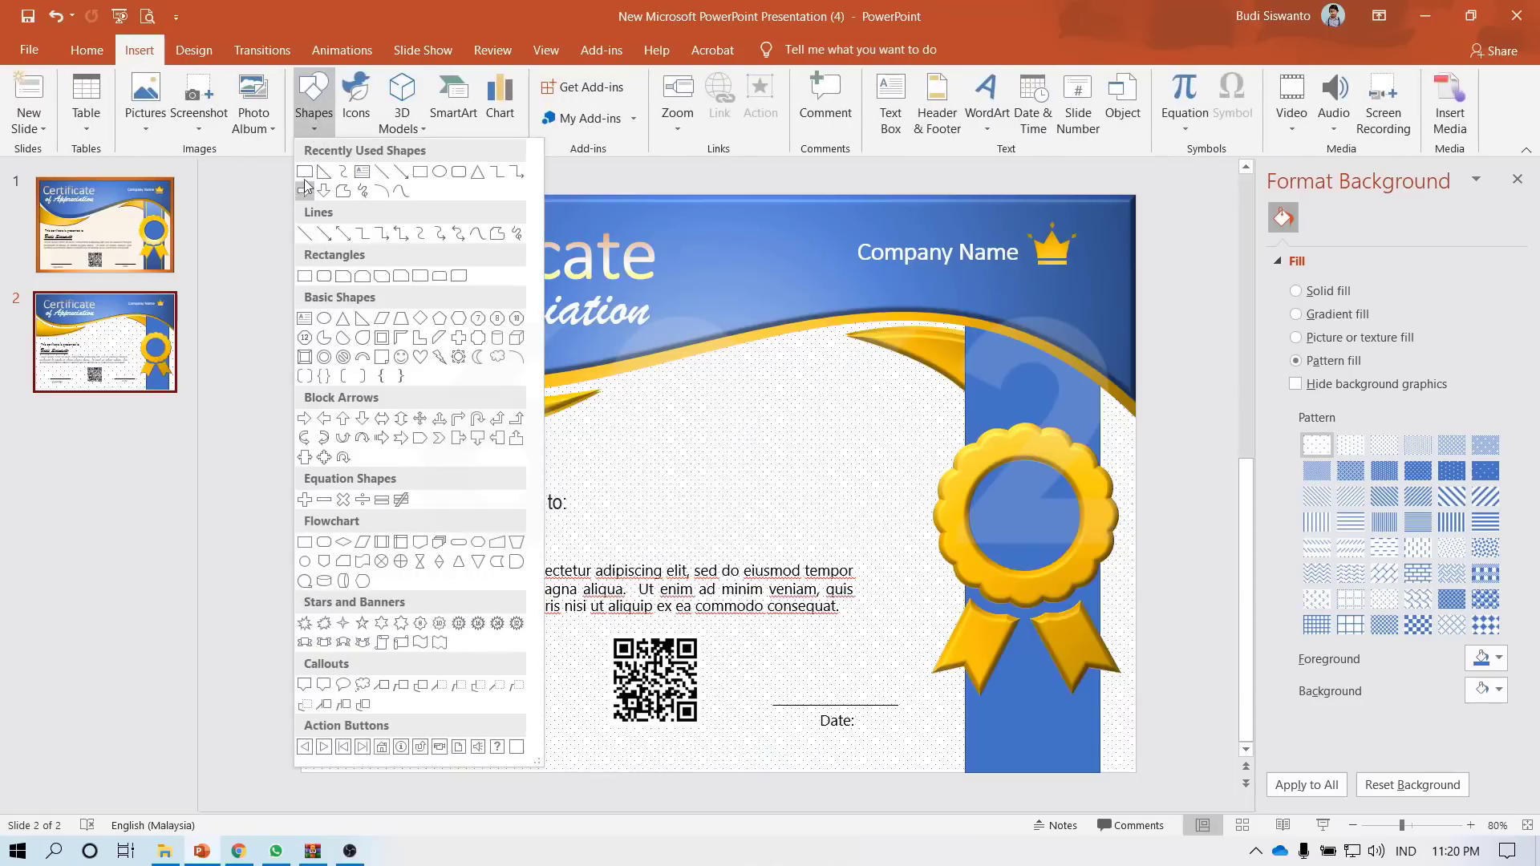
{"action": "left_click", "coordinate": [310, 277]}
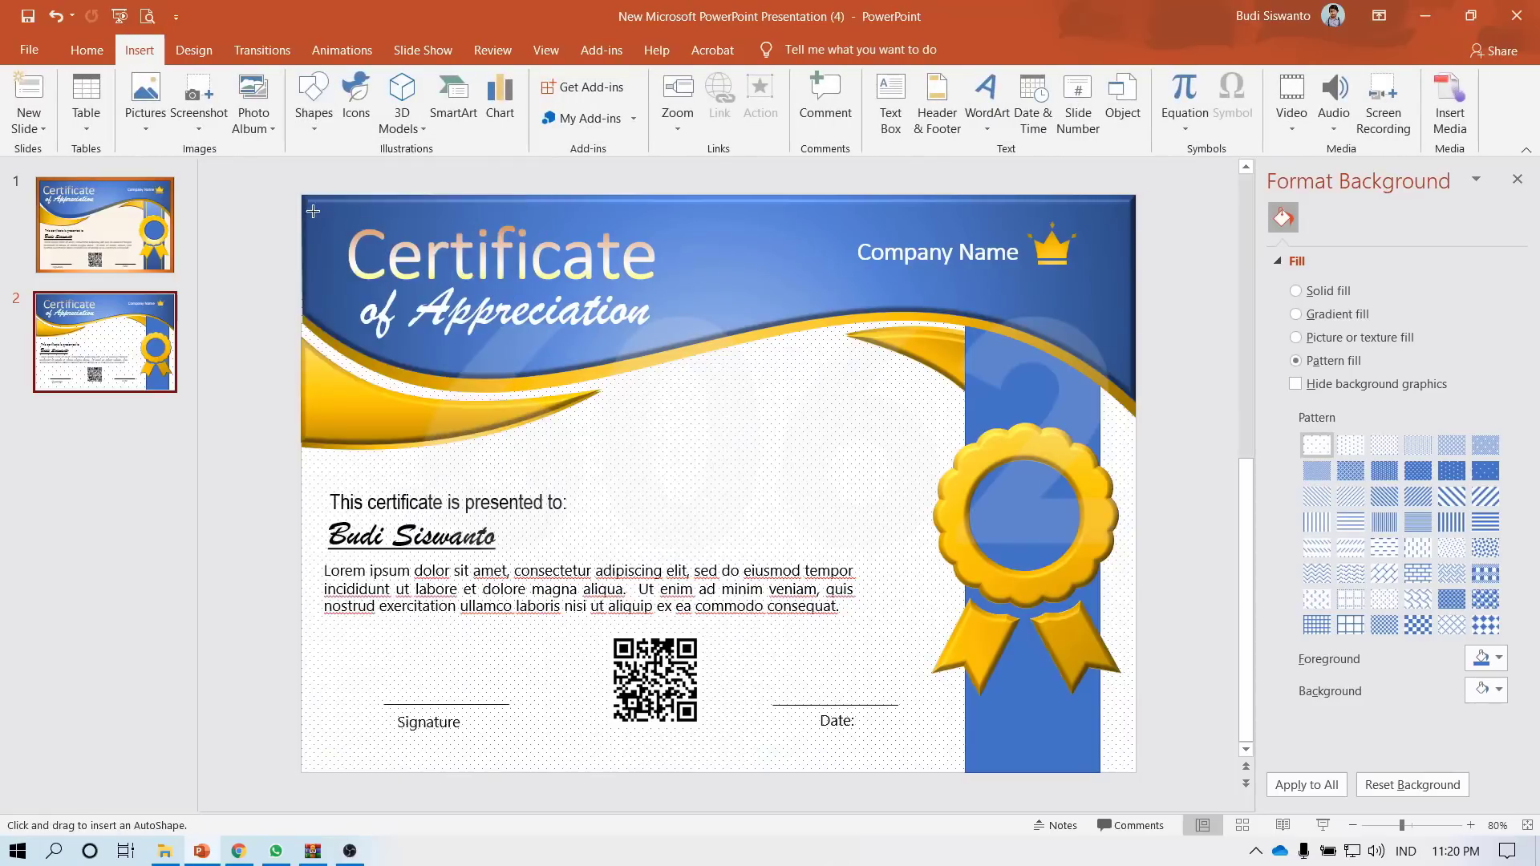
{"action": "left_click_drag", "start_coordinate": [308, 202], "coordinate": [1127, 763]}
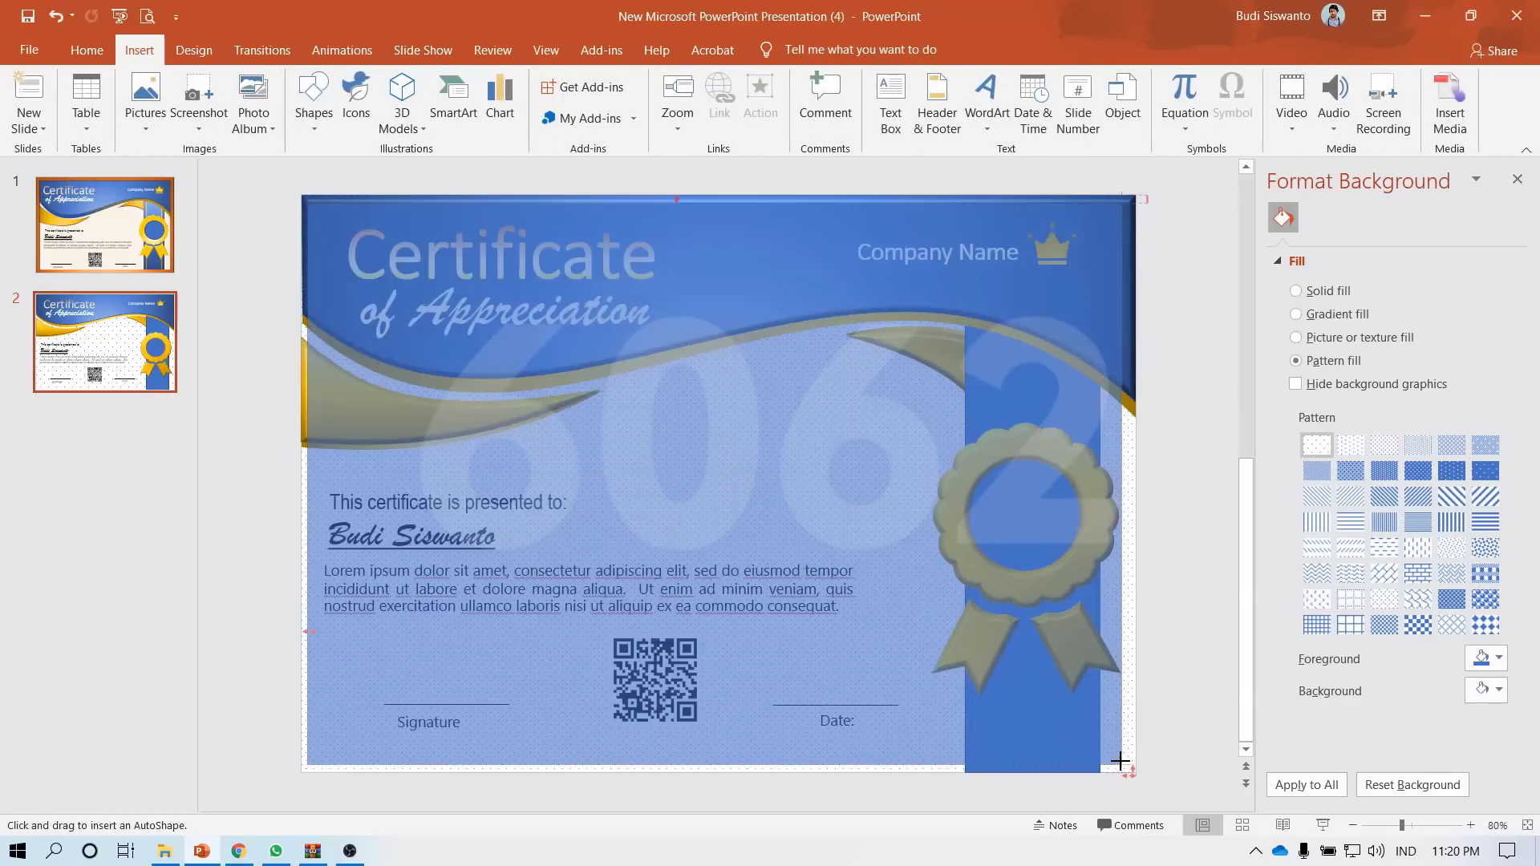
{"action": "left_click_drag", "start_coordinate": [1127, 764], "coordinate": [1127, 771]}
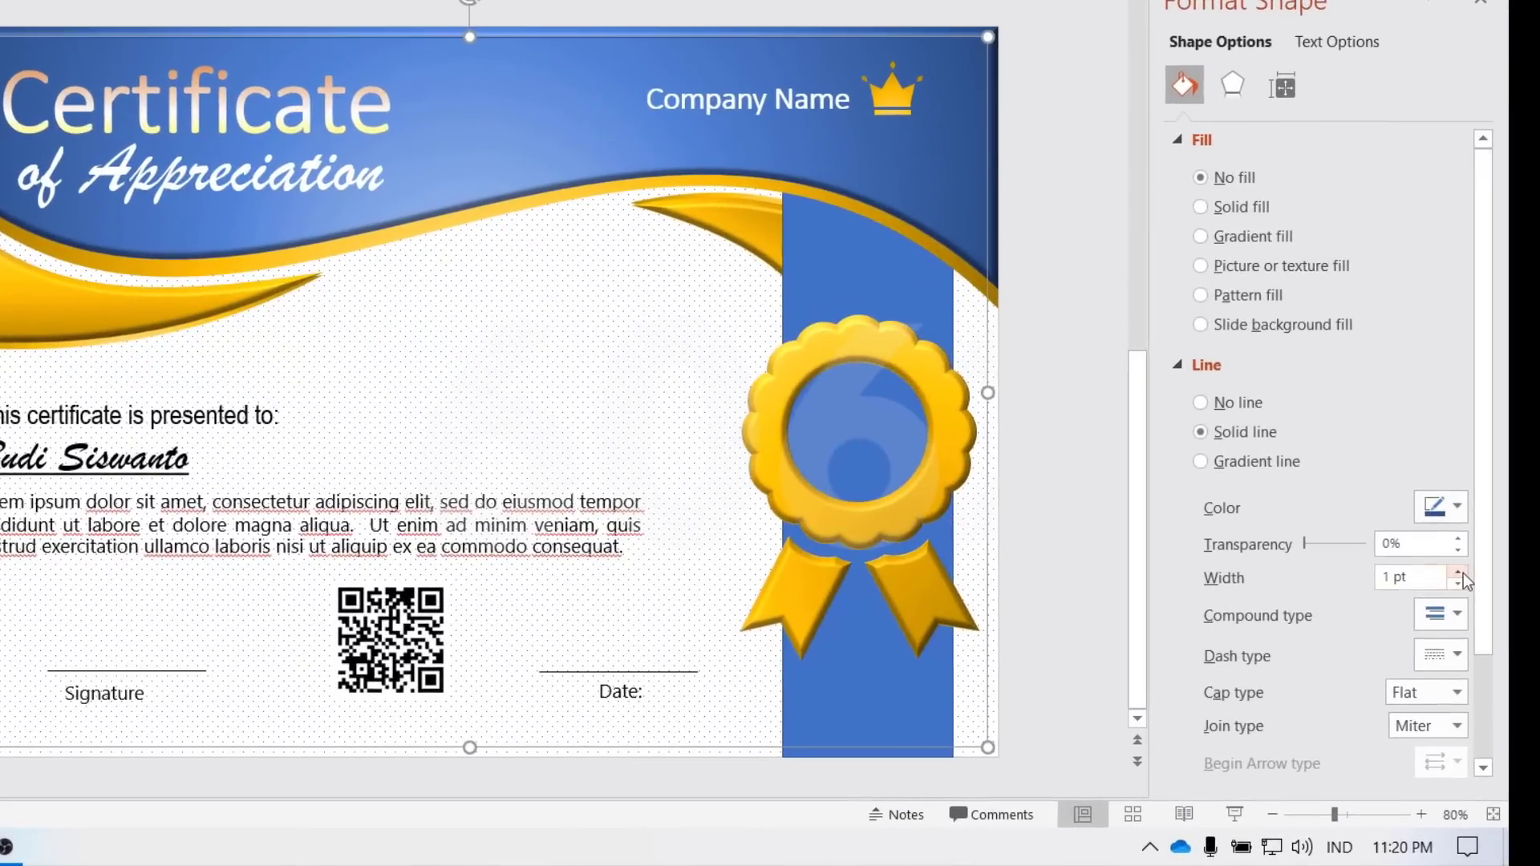
- Set the rectangle's outline width to 15 pt to form the border frame
{"action": "left_click", "coordinate": [1458, 571]}
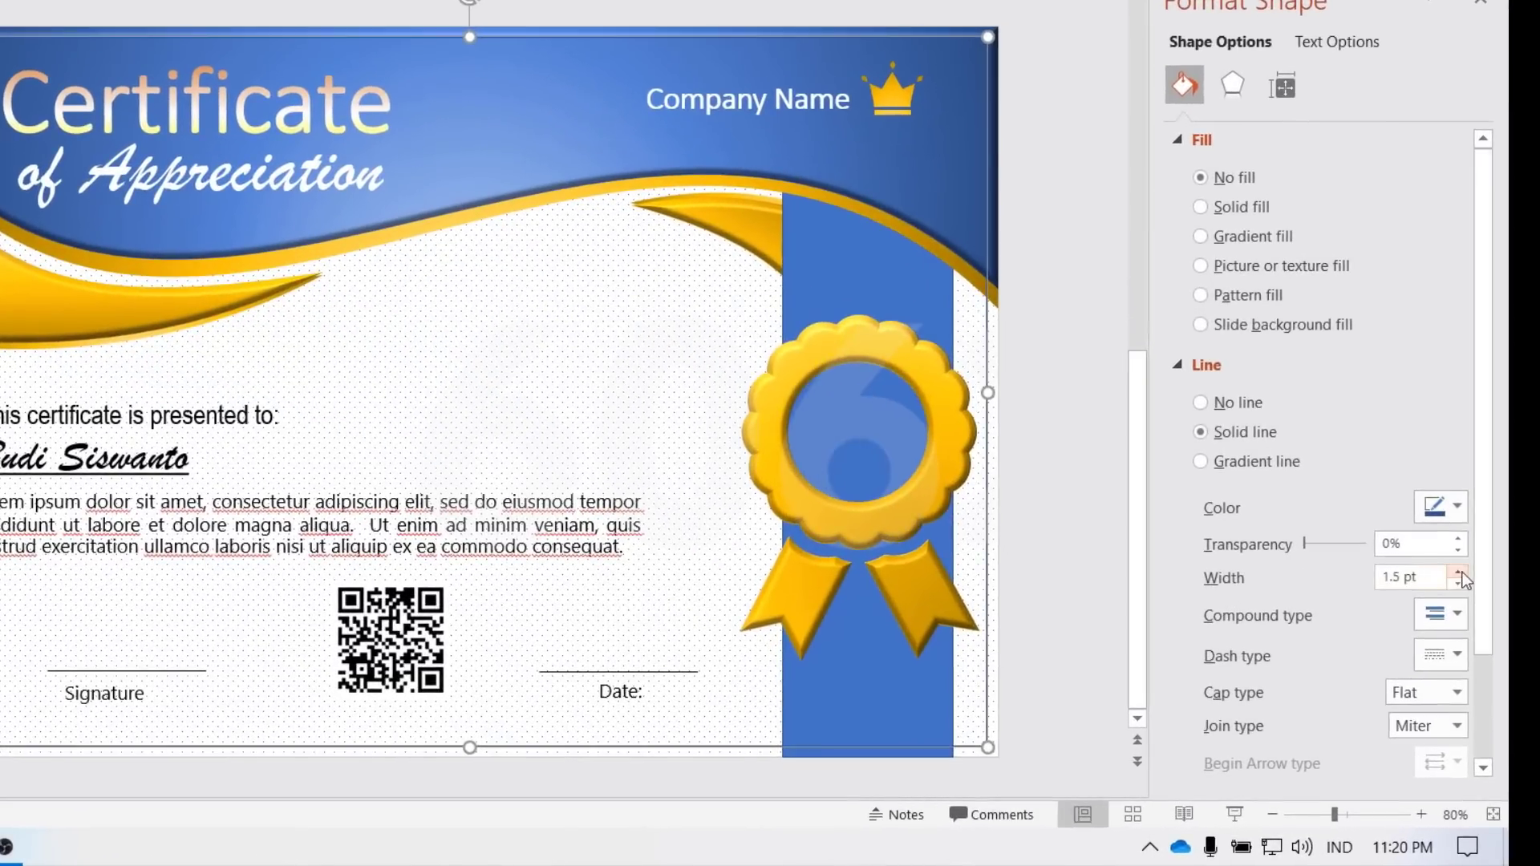
{"action": "left_click", "coordinate": [1458, 571]}
{"action": "left_click", "coordinate": [1458, 571]}
{"action": "left_click", "coordinate": [1458, 571]}
{"action": "left_click", "coordinate": [1458, 571]}
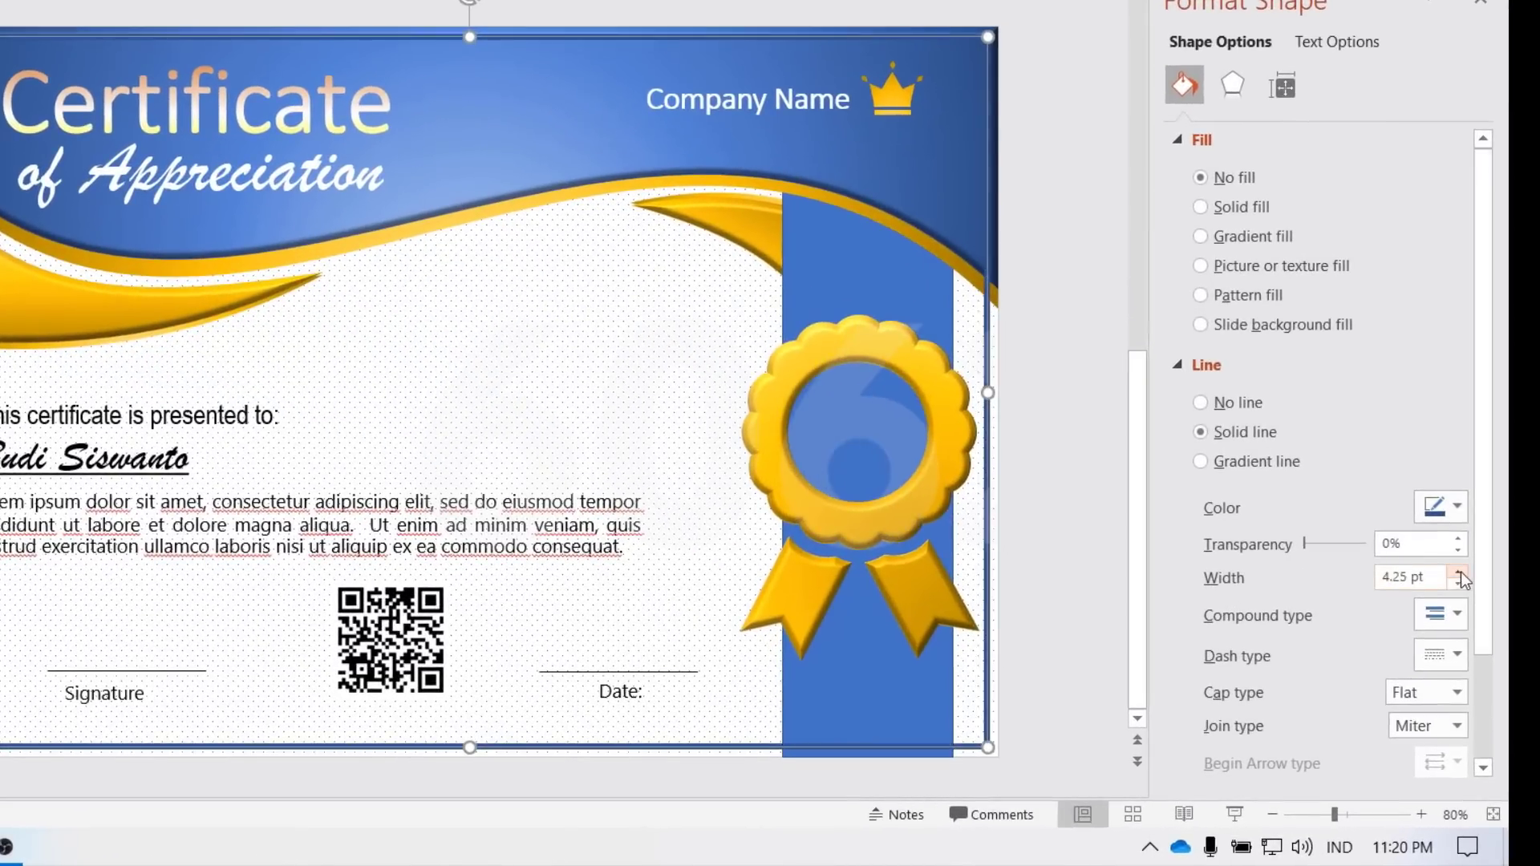
{"action": "left_click", "coordinate": [1459, 571]}
{"action": "left_click", "coordinate": [1458, 571]}
{"action": "left_click", "coordinate": [1459, 570]}
{"action": "left_click", "coordinate": [1458, 571]}
{"action": "left_click", "coordinate": [1459, 571]}
{"action": "left_click", "coordinate": [1458, 571]}
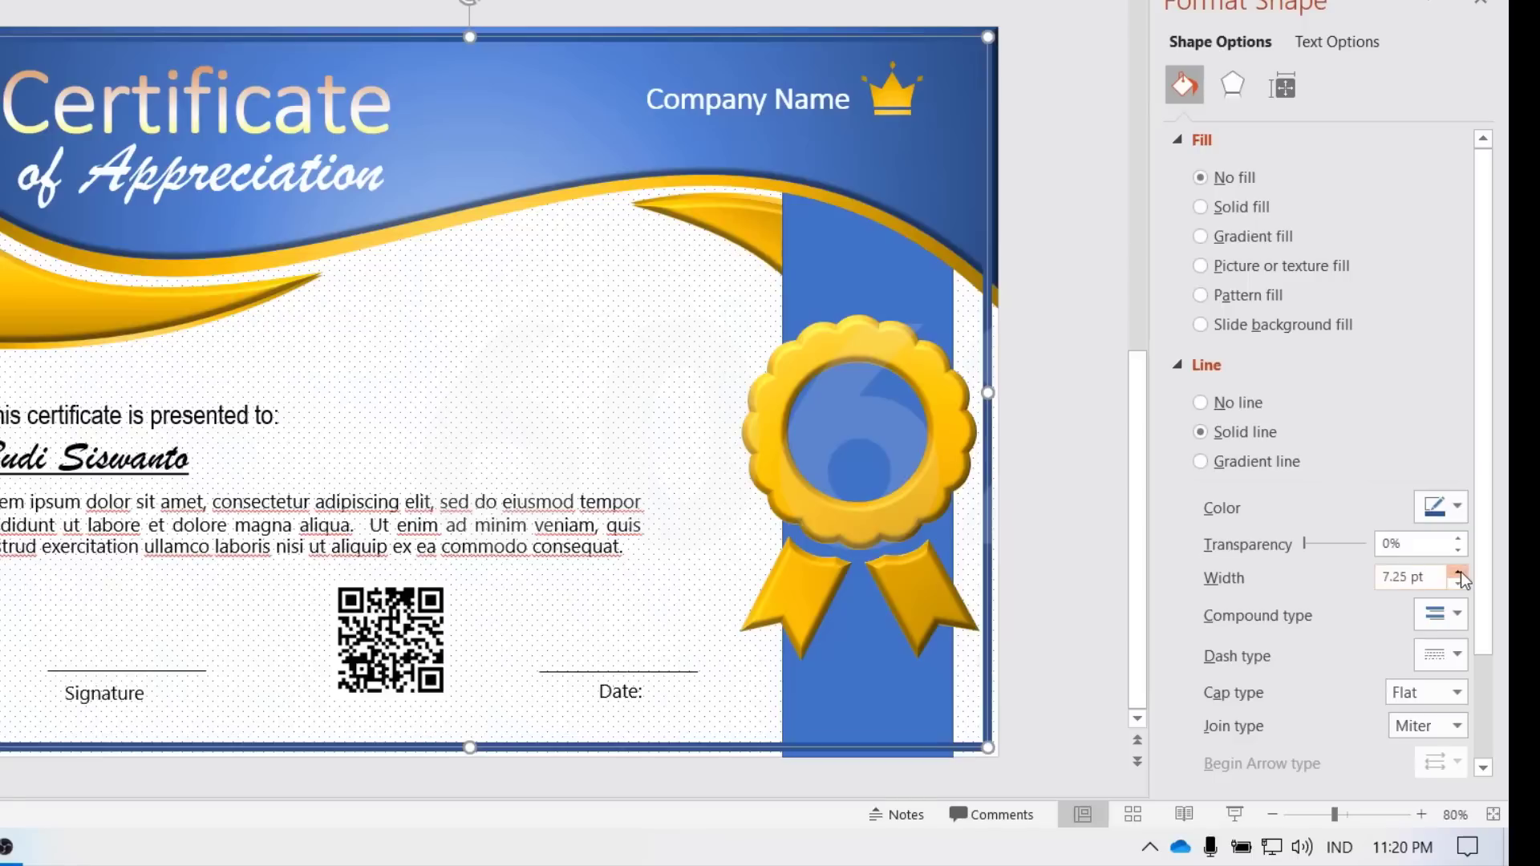
{"action": "double_click", "coordinate": [1435, 571]}
{"action": "type", "text": "20"}
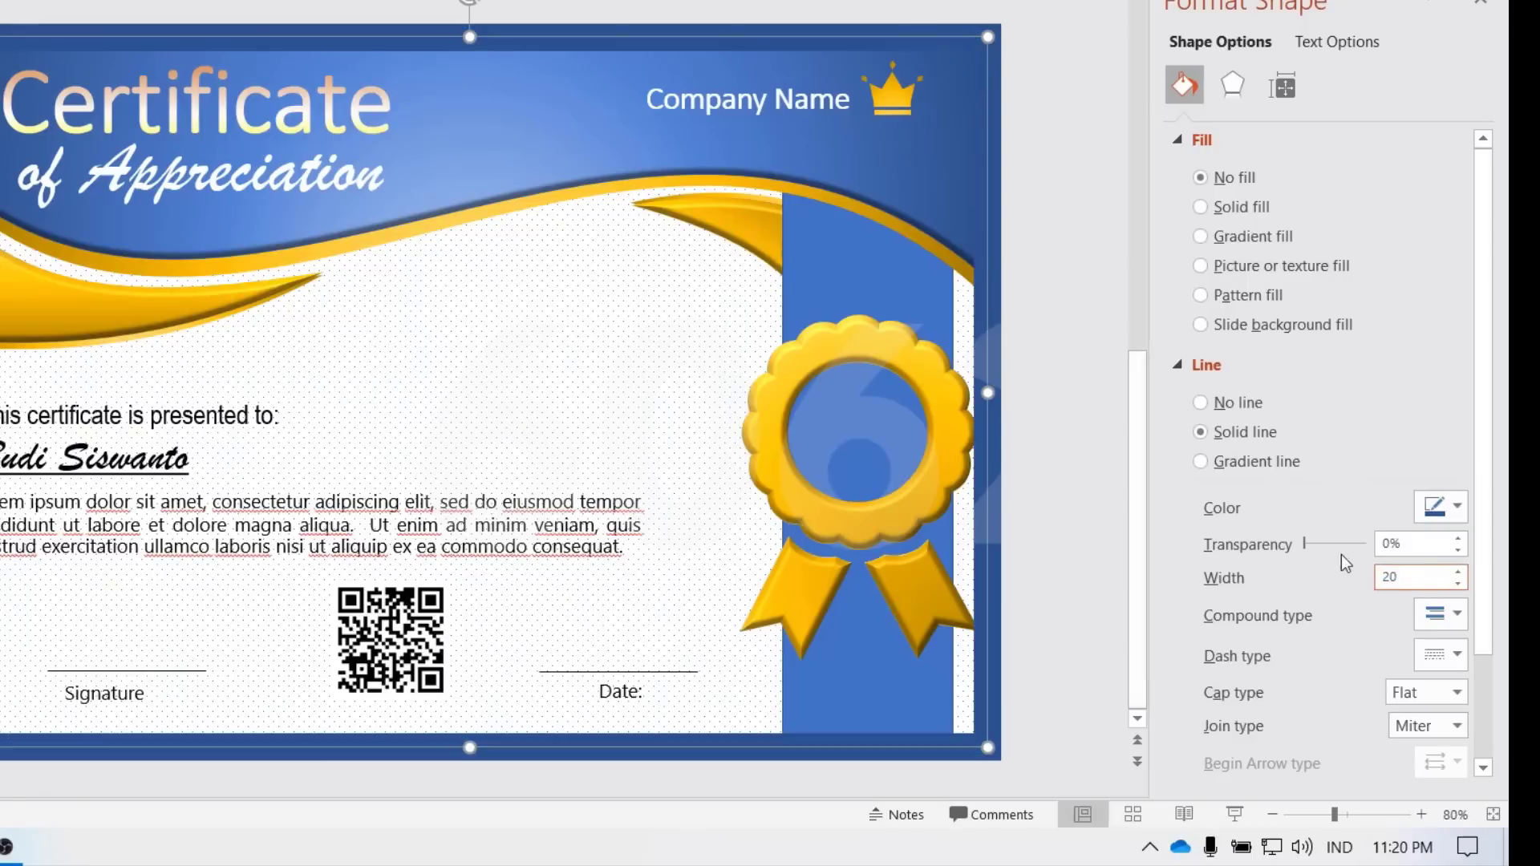
{"action": "key", "text": "BackSpace"}
{"action": "key", "text": "BackSpace"}
{"action": "type", "text": "15"}
{"action": "left_click", "coordinate": [1042, 391]}
{"action": "left_click", "coordinate": [990, 346]}
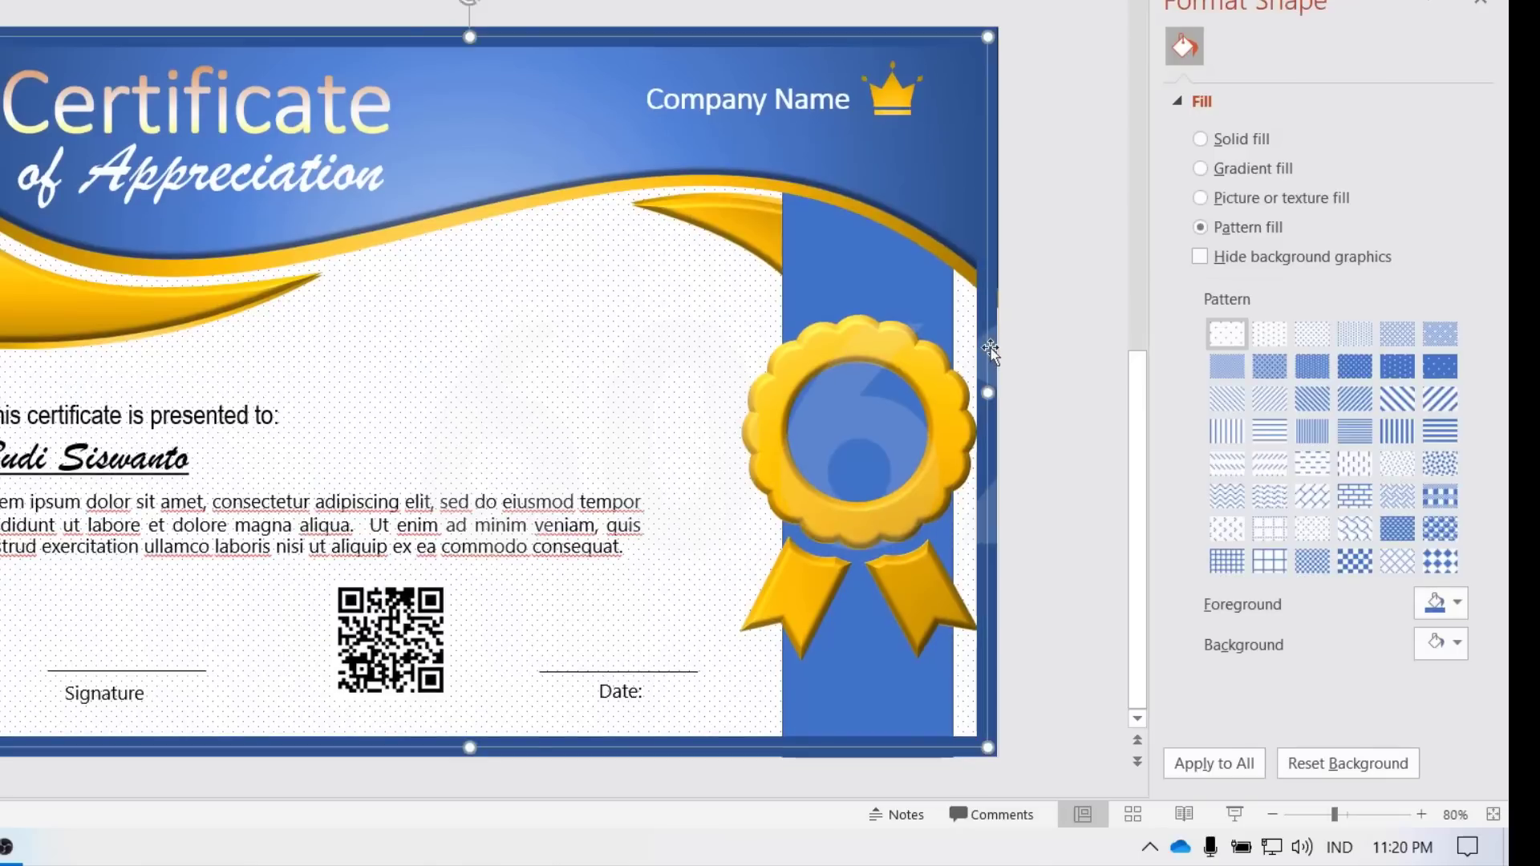
{"action": "left_click", "coordinate": [553, 43]}
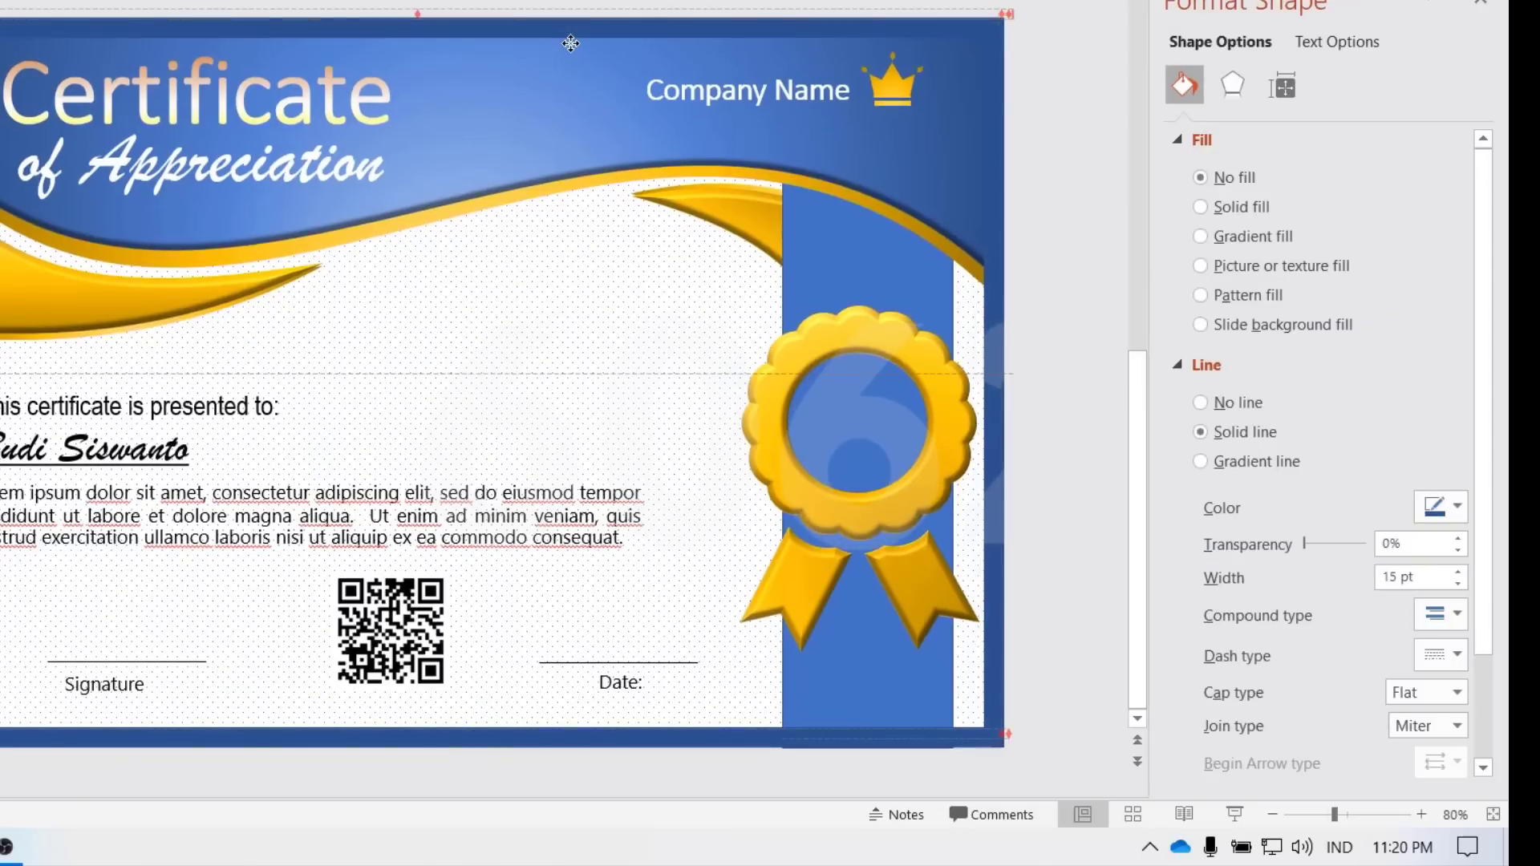
{"action": "left_click", "coordinate": [561, 42]}
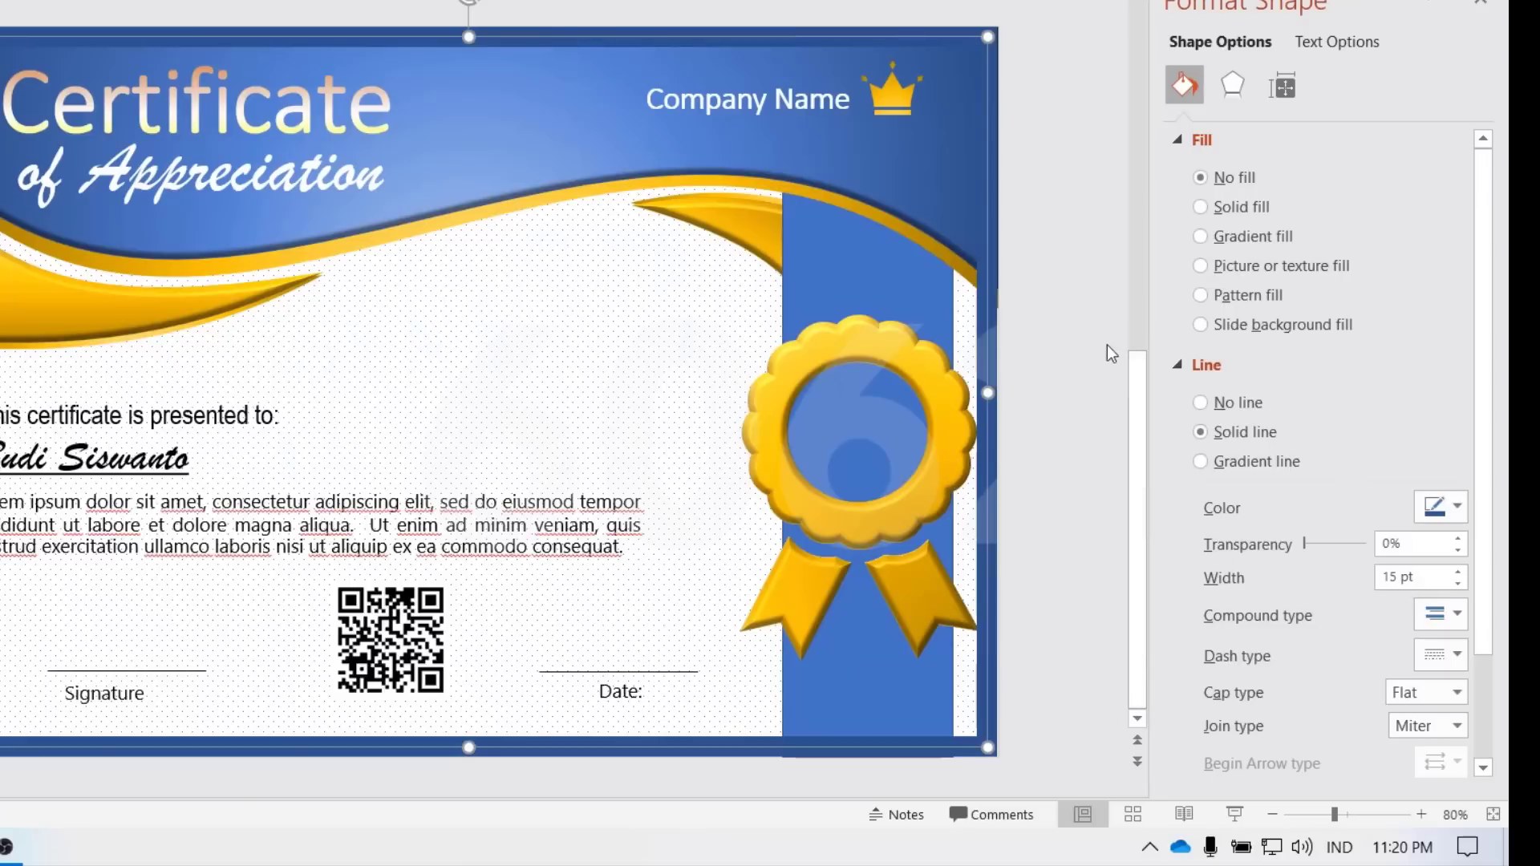
- Apply a top bevel 13 pt wide and 6 pt high to the blue frame
{"action": "left_click", "coordinate": [1232, 84]}
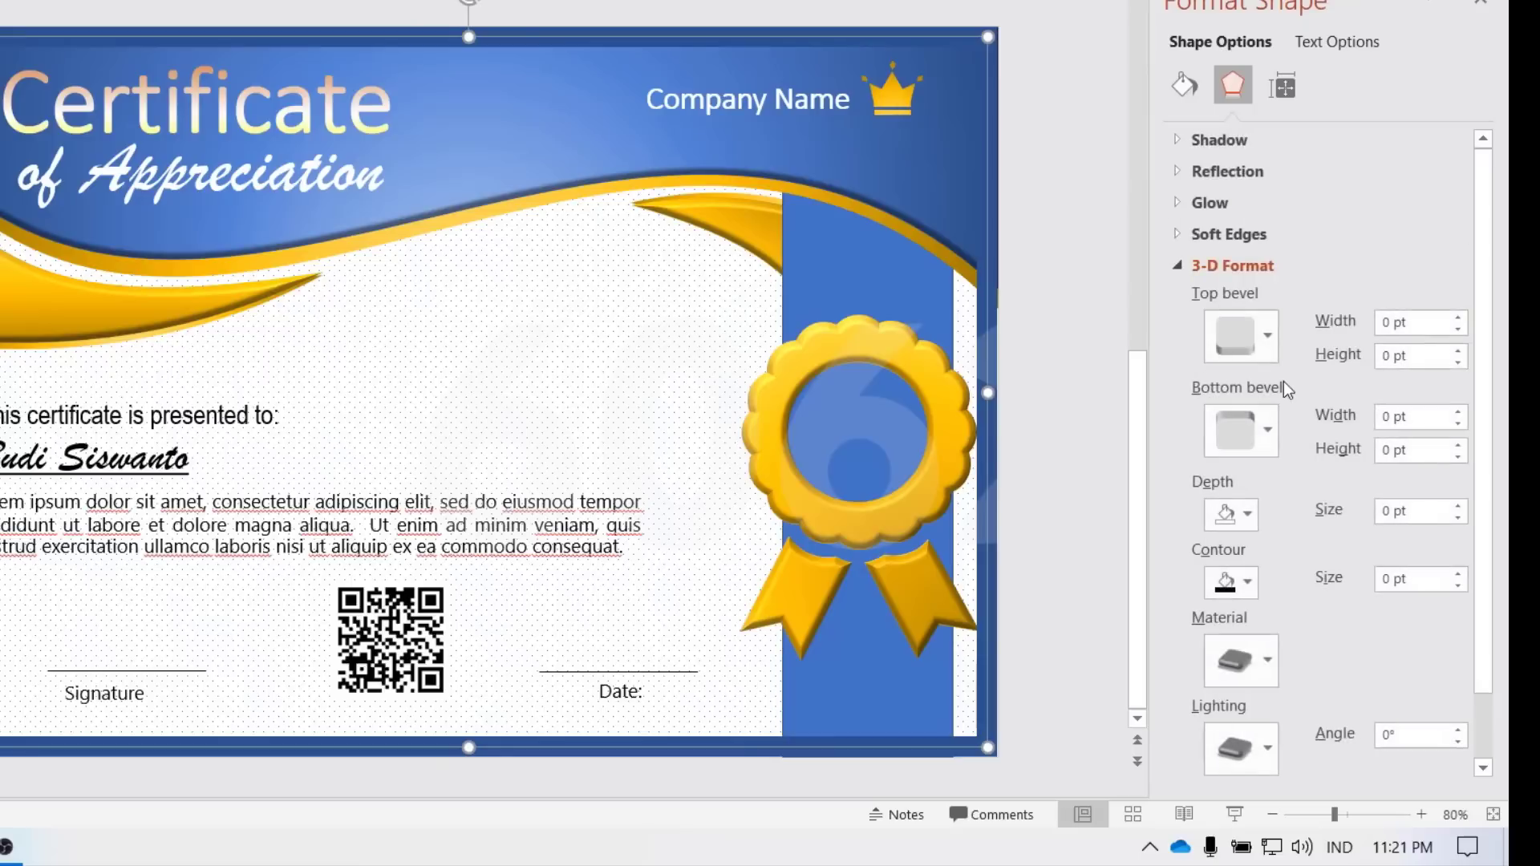
{"action": "left_click", "coordinate": [1264, 356]}
{"action": "left_click", "coordinate": [1452, 526]}
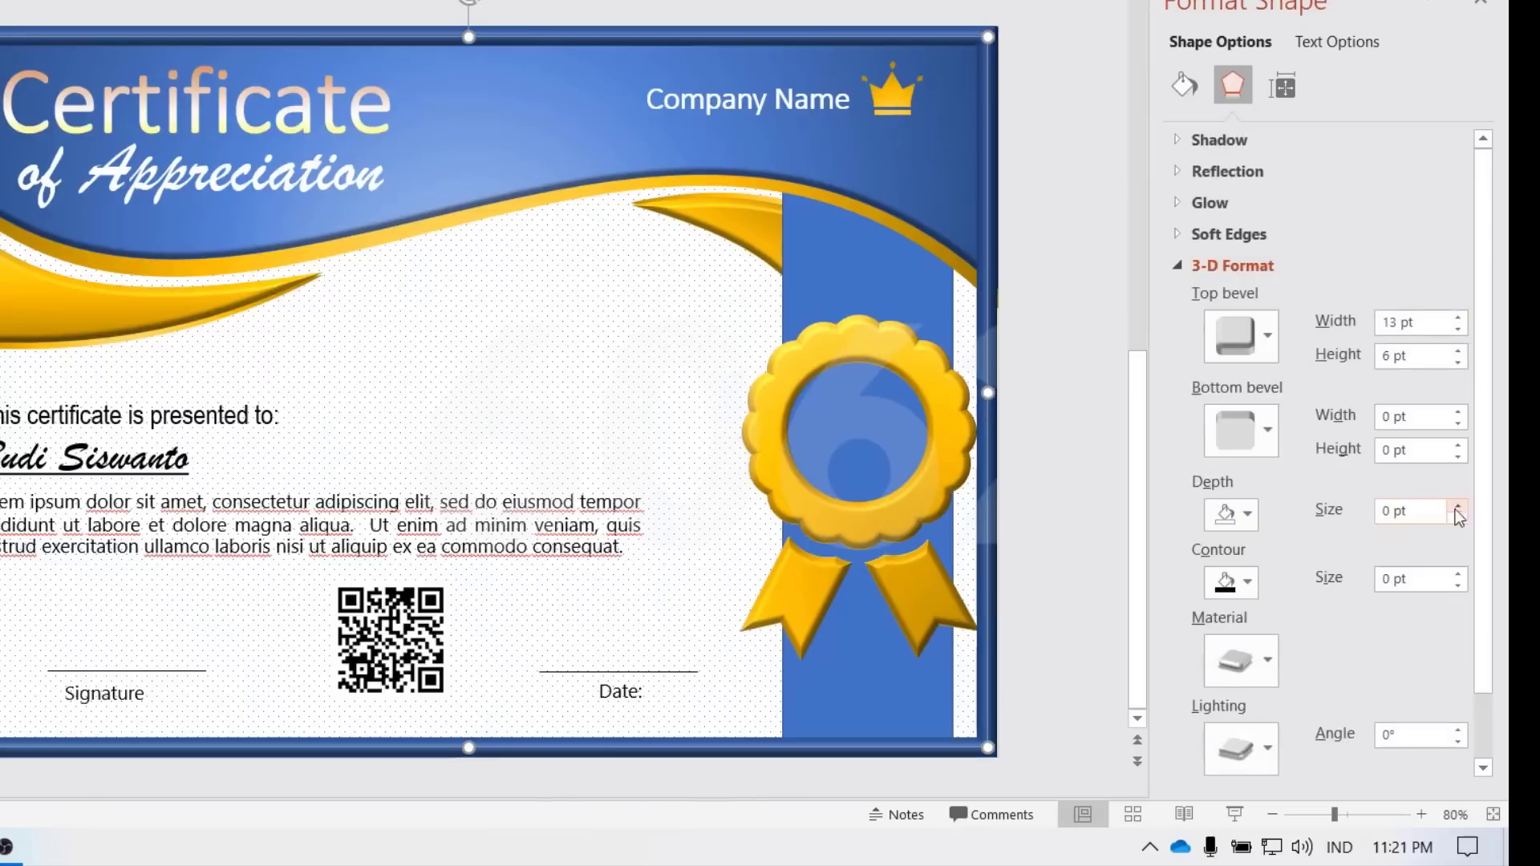
{"action": "left_click", "coordinate": [1082, 324]}
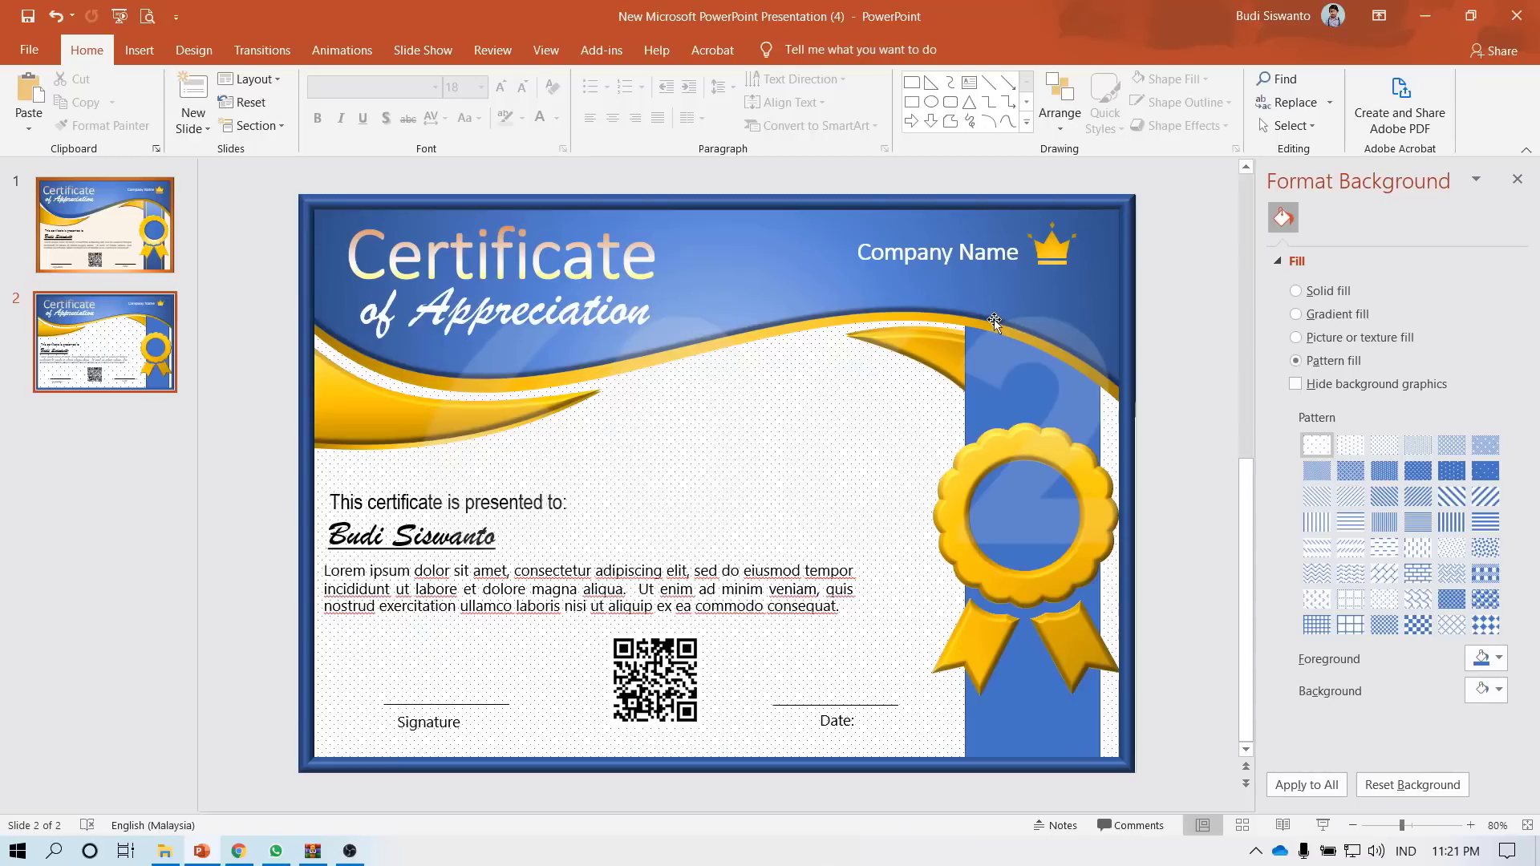
- Shrink the gold medal slightly and reposition it onto the right-side blue ribbon
{"action": "left_click_drag", "start_coordinate": [1248, 529], "coordinate": [1248, 526]}
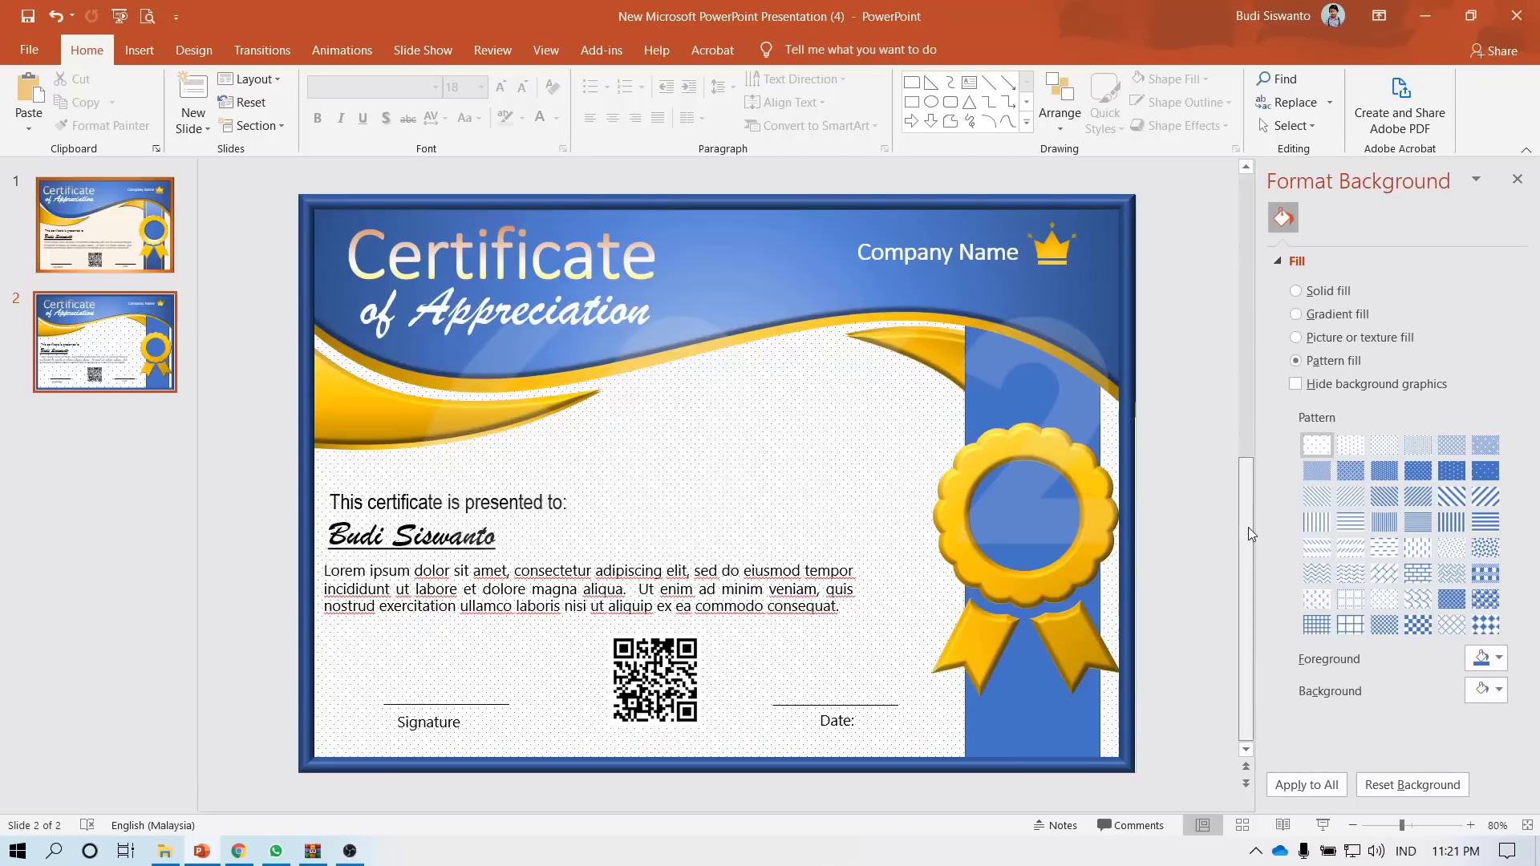
{"action": "left_click", "coordinate": [1163, 481]}
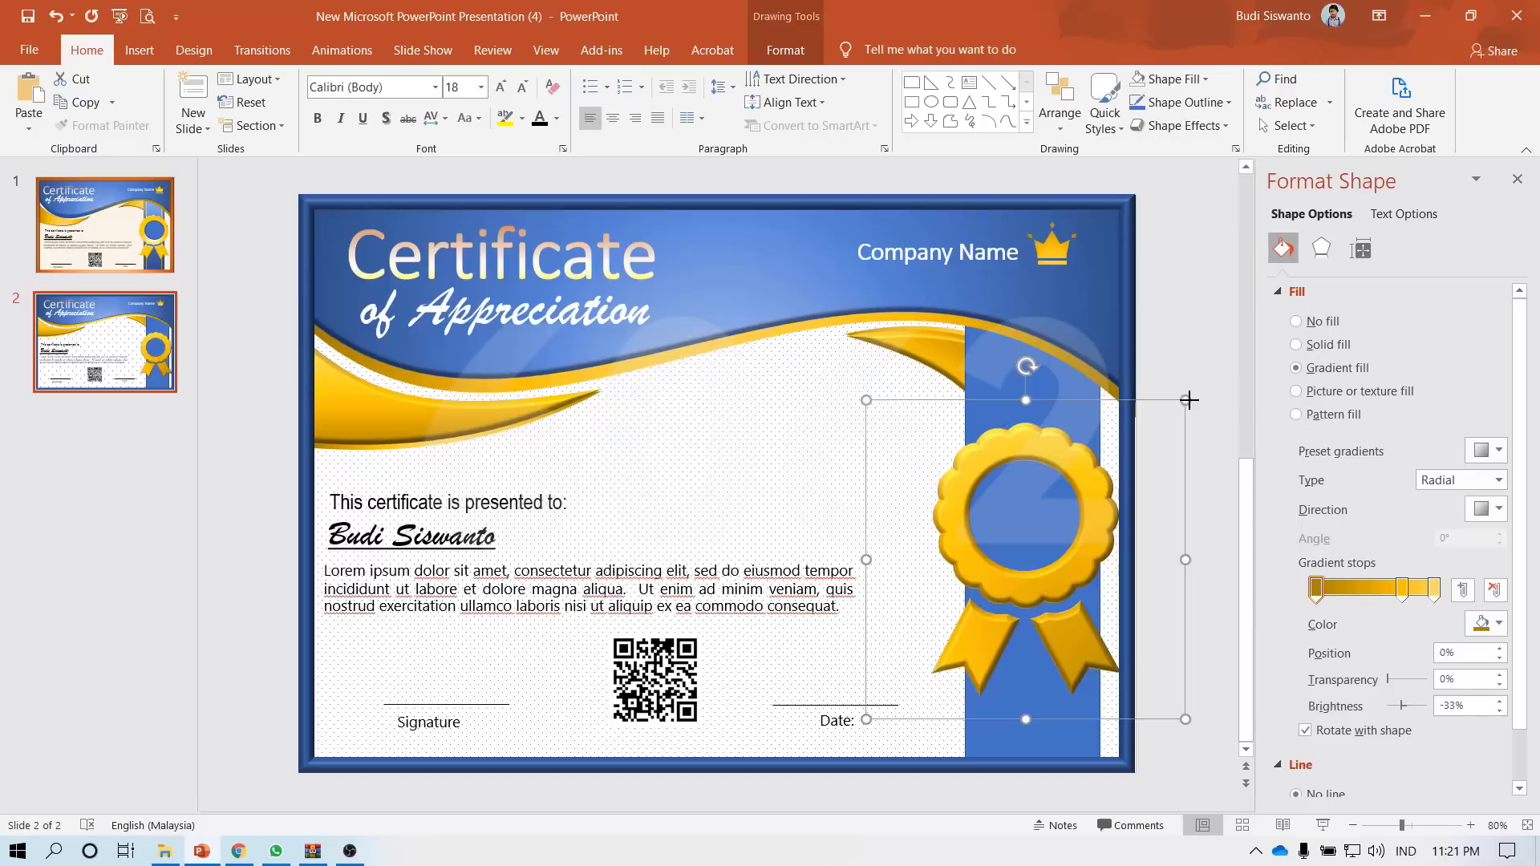
{"action": "left_click_drag", "start_coordinate": [1189, 399], "coordinate": [1179, 405]}
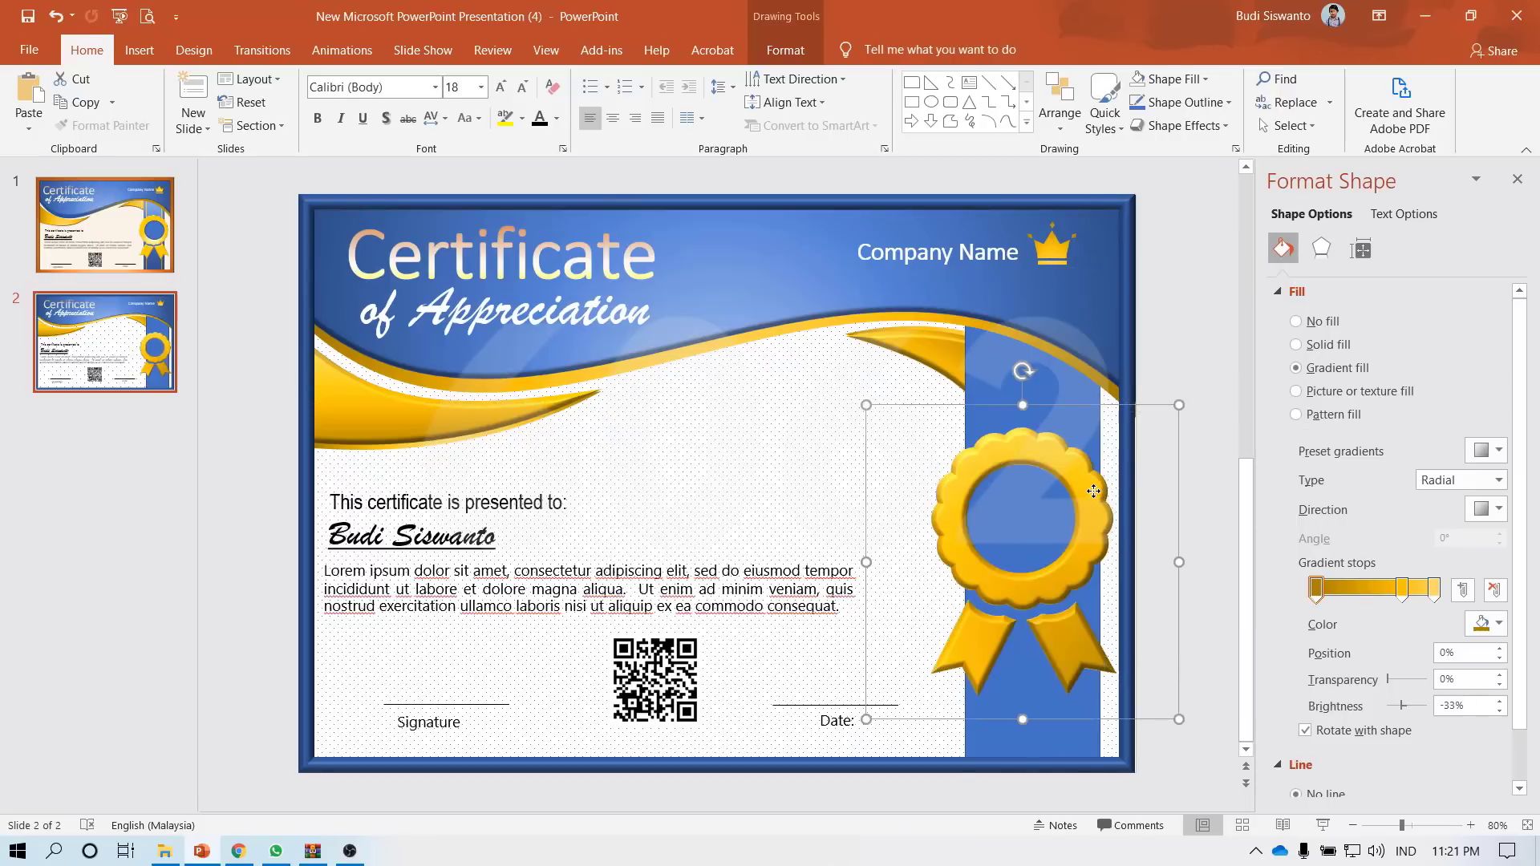
{"action": "left_click_drag", "start_coordinate": [1094, 491], "coordinate": [1105, 479]}
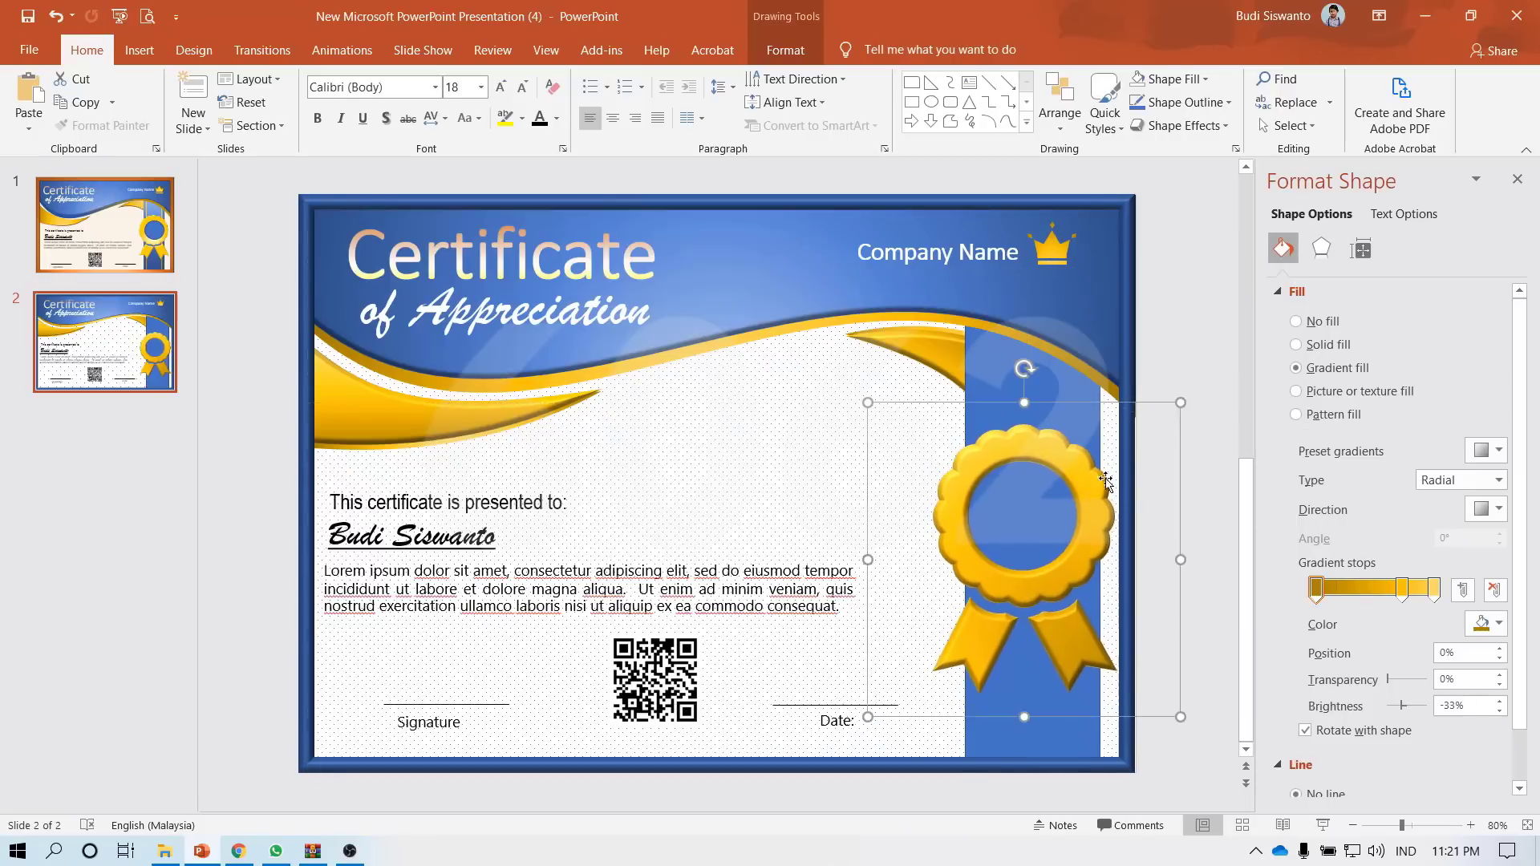
{"action": "left_click_drag", "start_coordinate": [1179, 403], "coordinate": [1168, 414]}
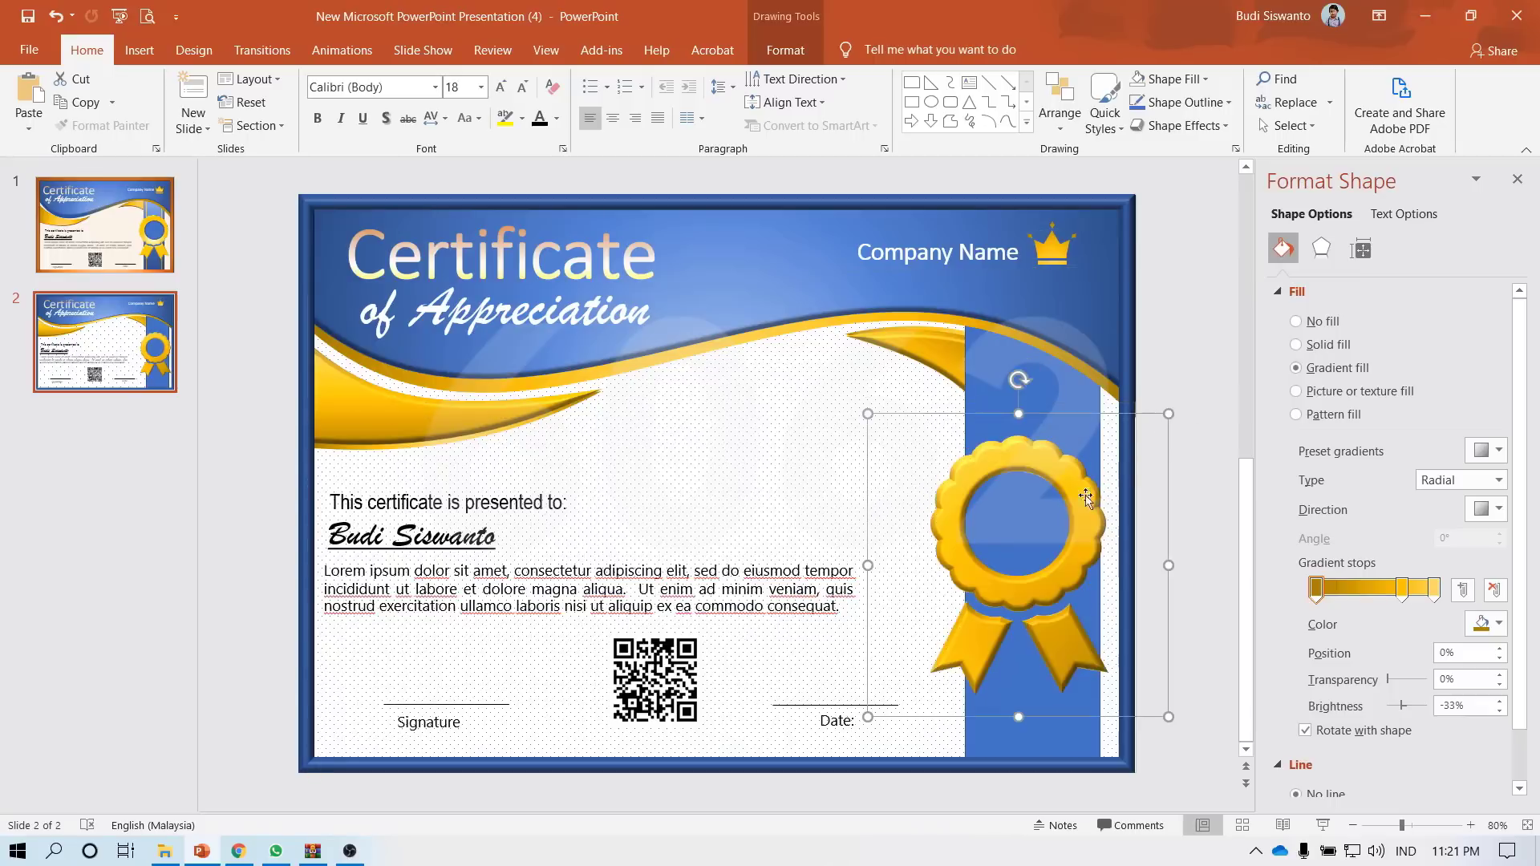
{"action": "left_click_drag", "start_coordinate": [1086, 496], "coordinate": [1082, 488]}
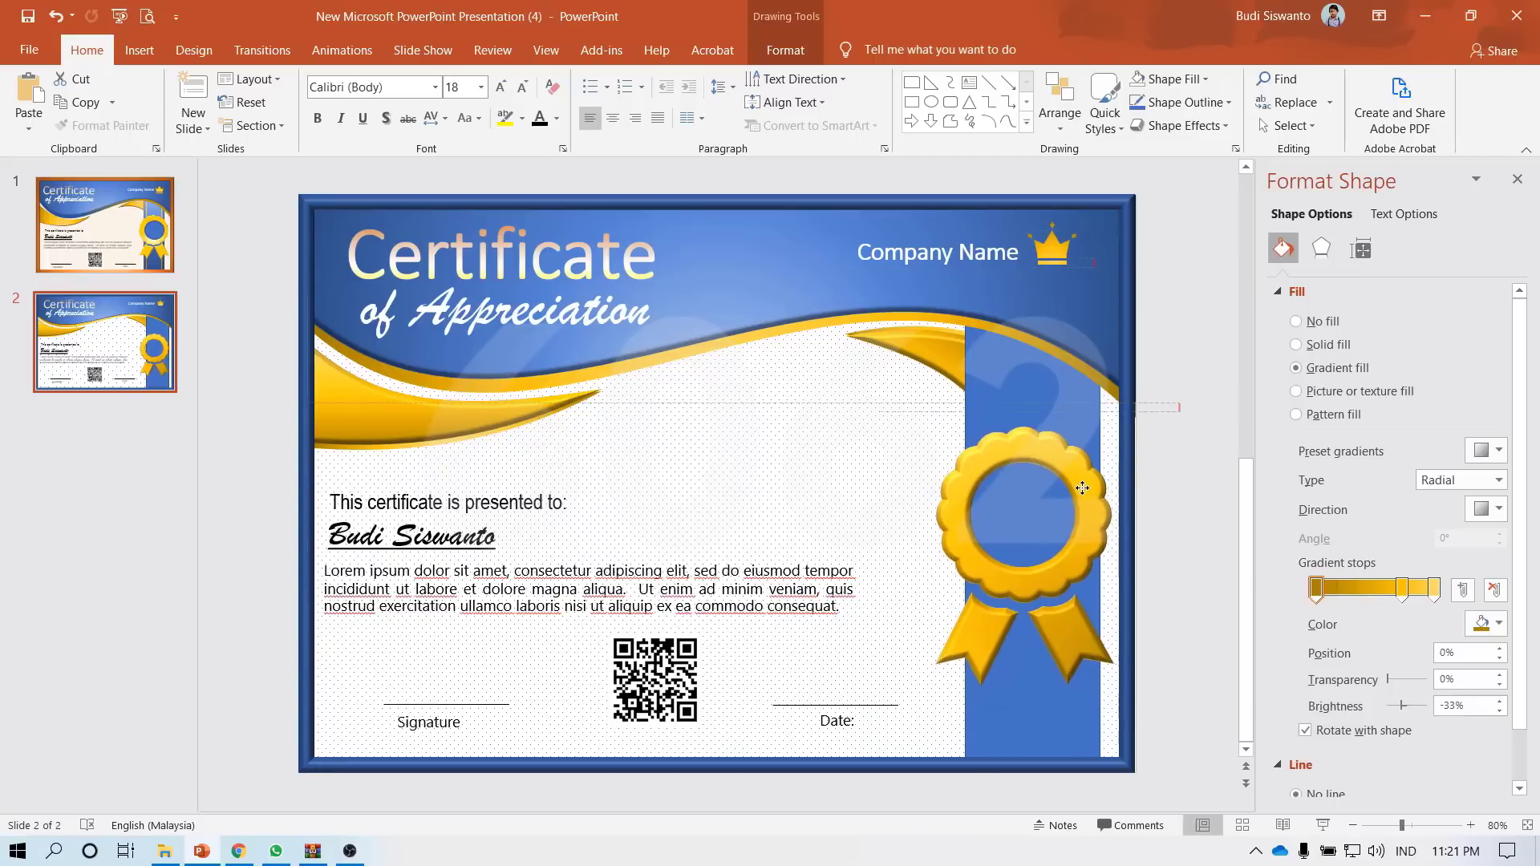
{"action": "left_click", "coordinate": [1201, 487]}
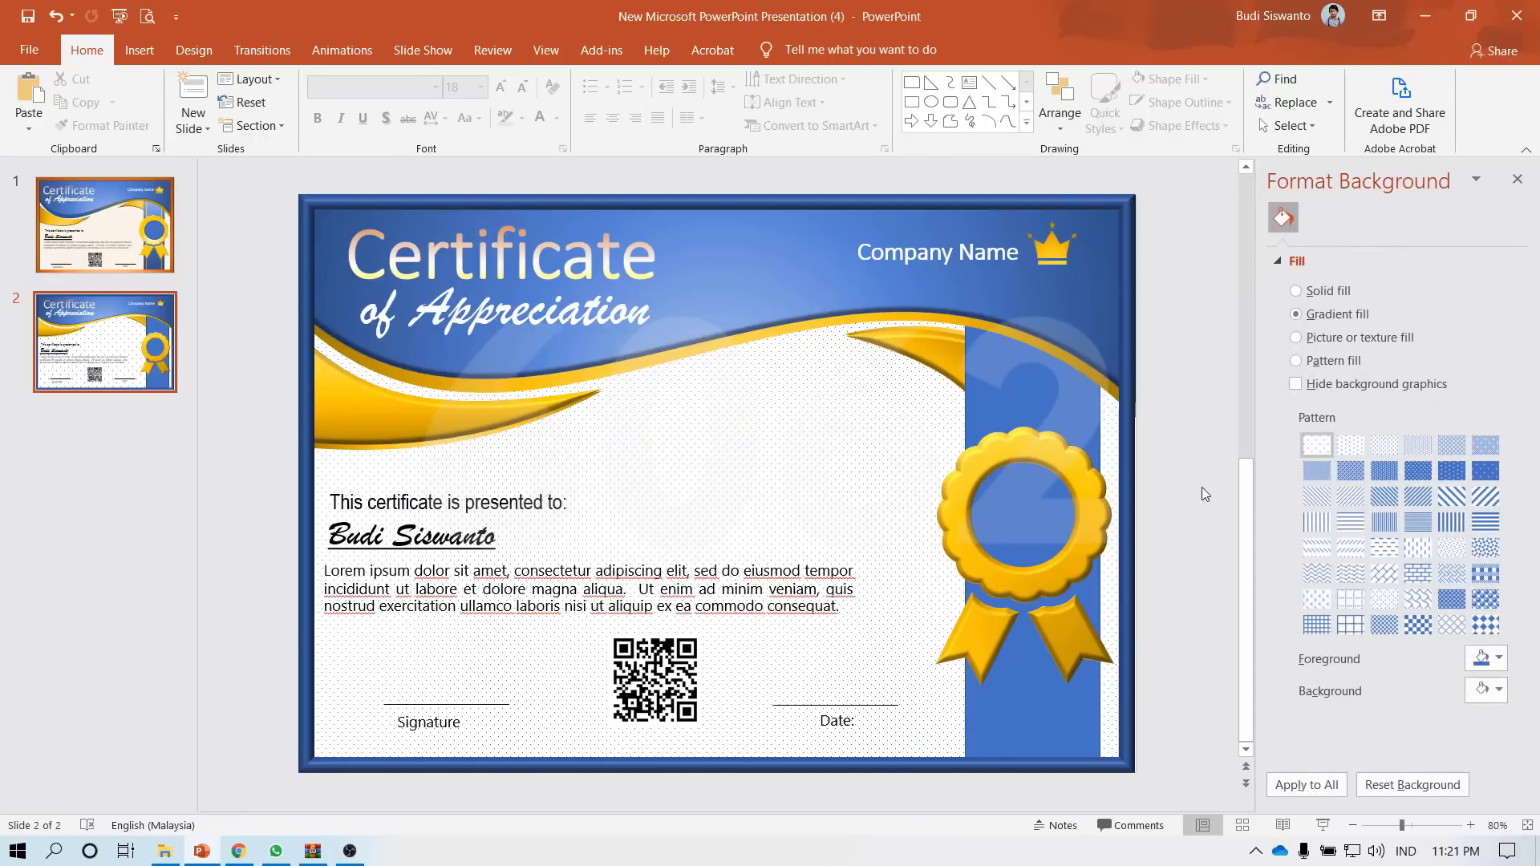